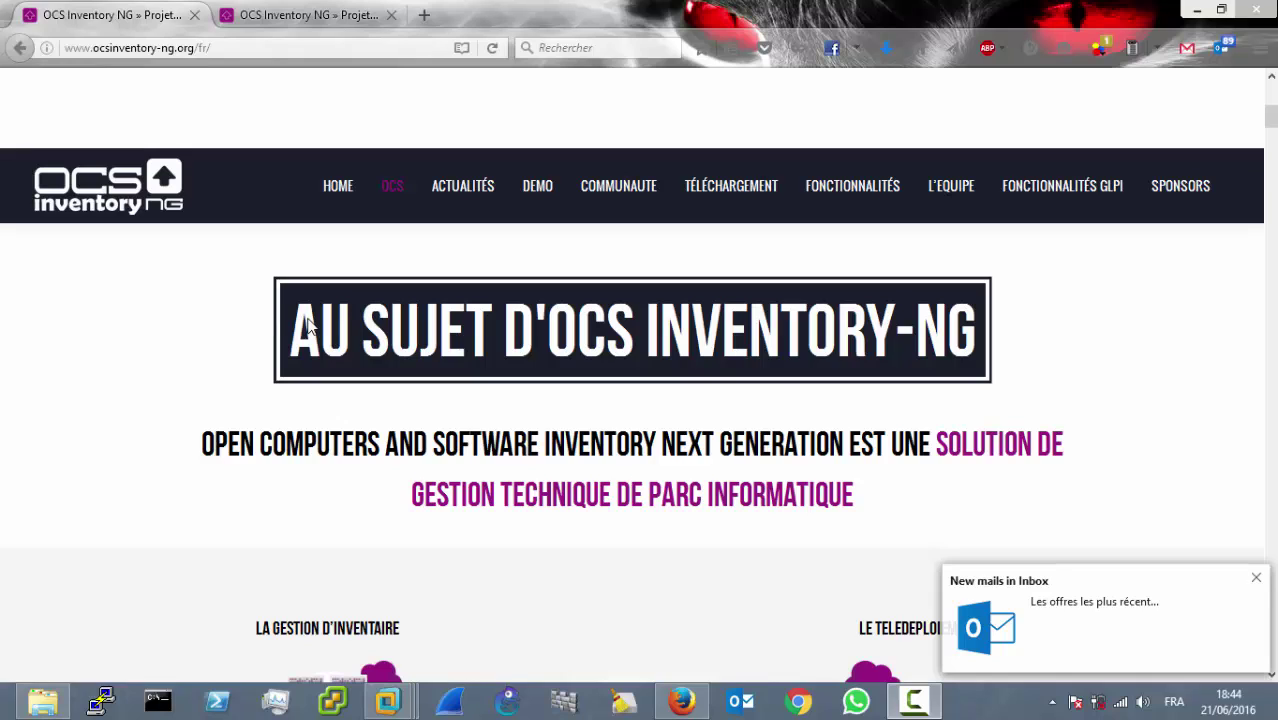
Step: Dismiss the new-mail notification and open the OCS Inventory NG Téléchargement section in Firefox
click(1256, 578)
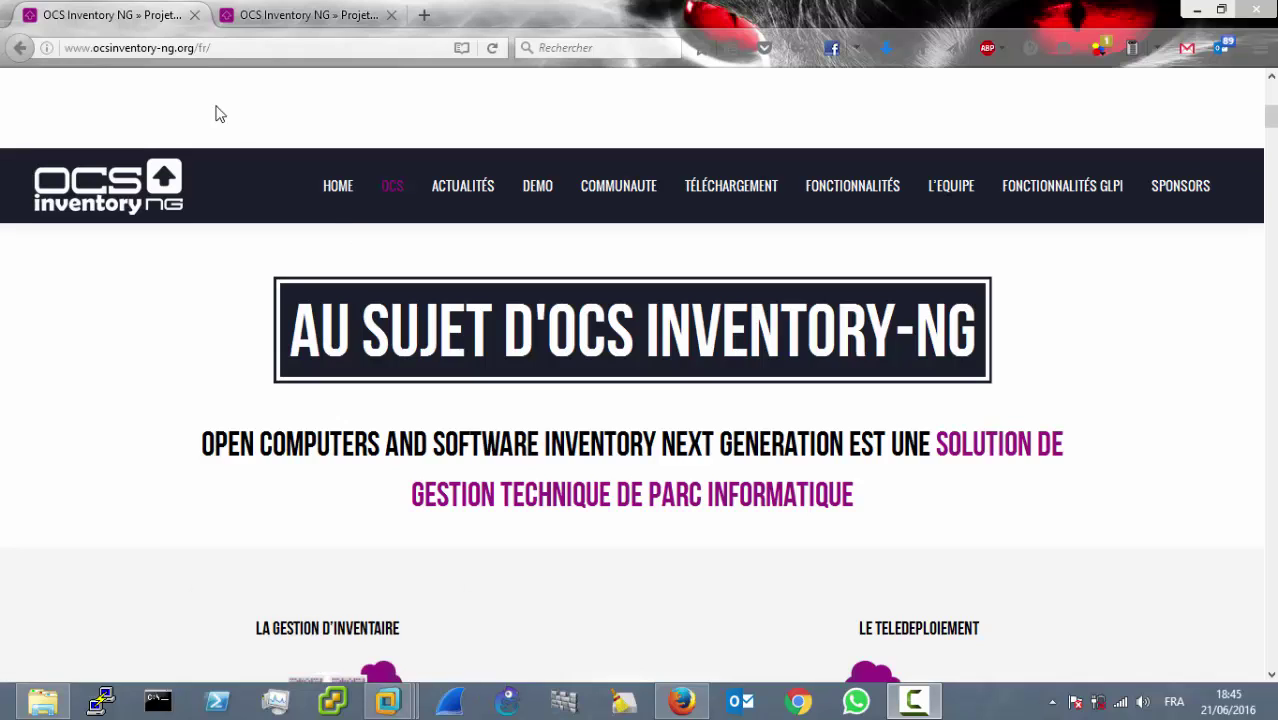
click(213, 55)
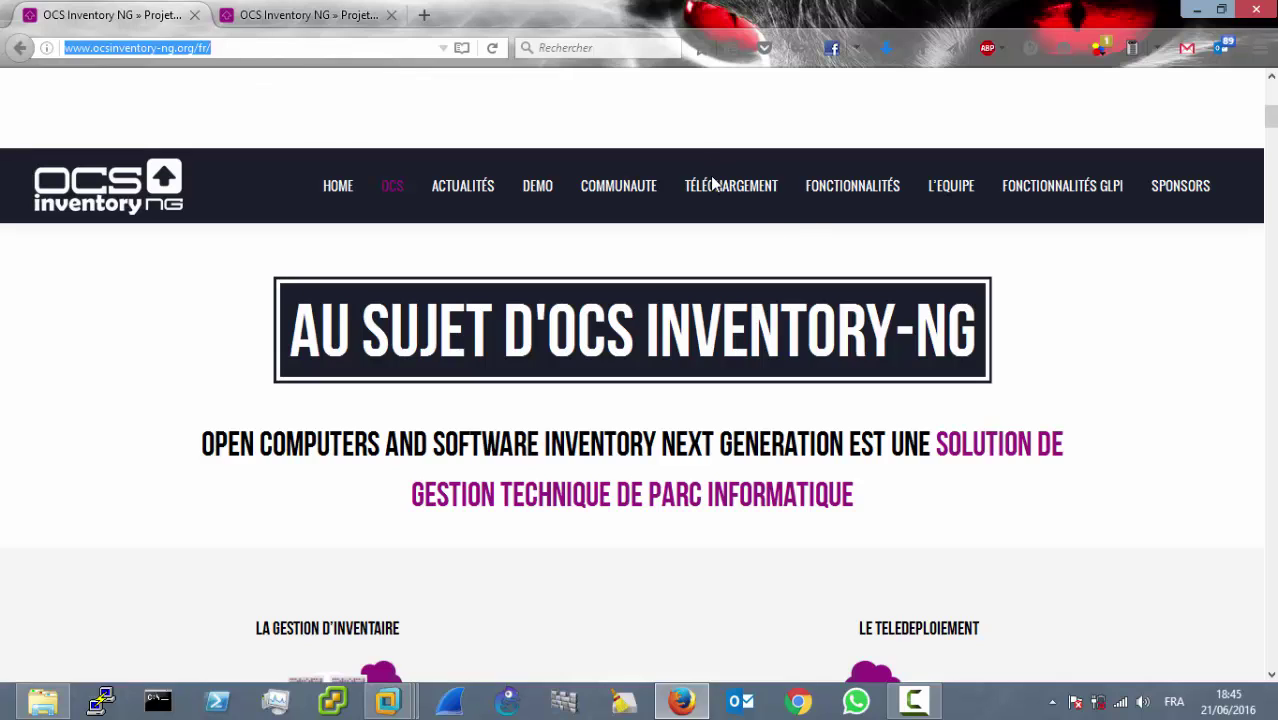
click(733, 200)
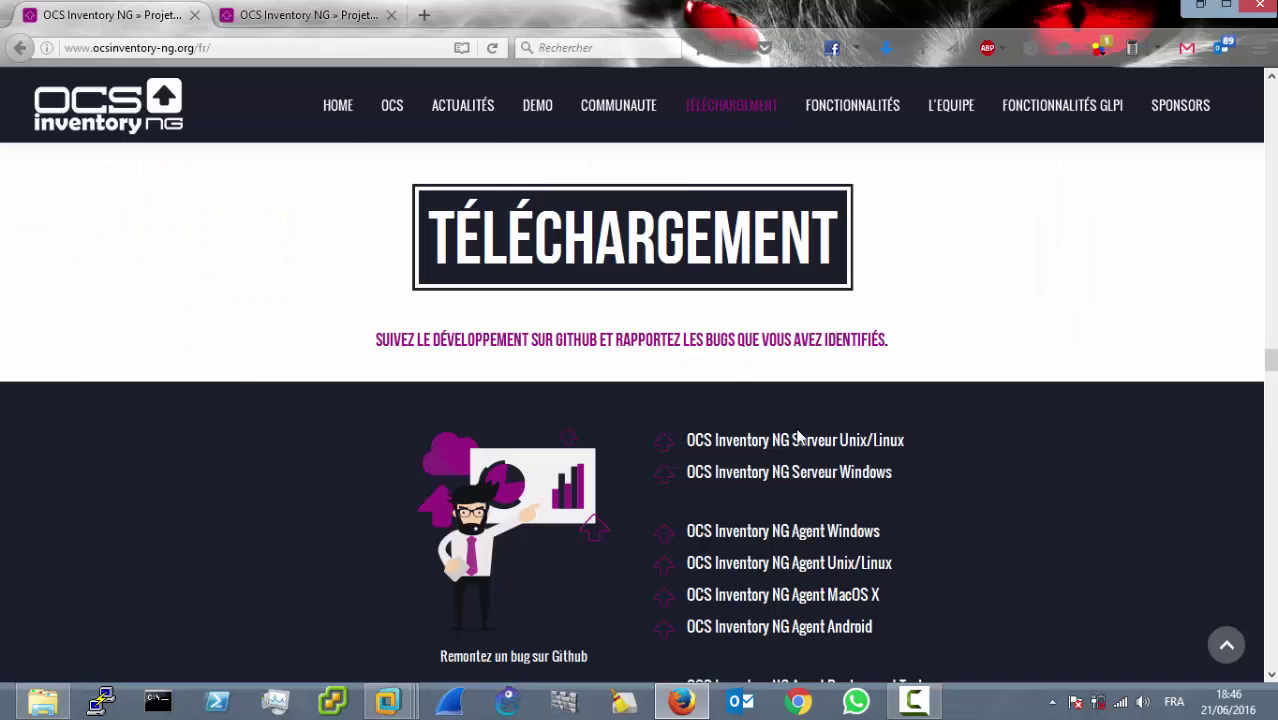
Step: Minimize Firefox and the Téléchargements folder, then bring the SERVEUR-LAB VM to the front
click(1191, 9)
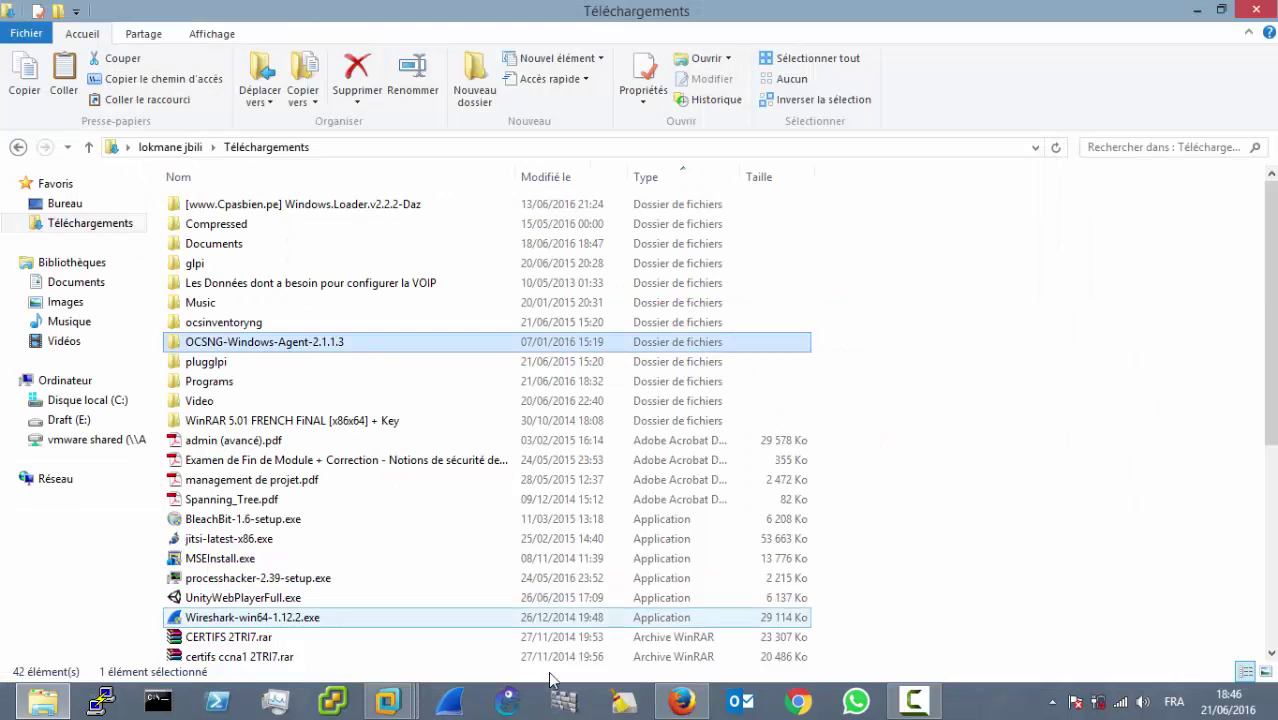
click(413, 705)
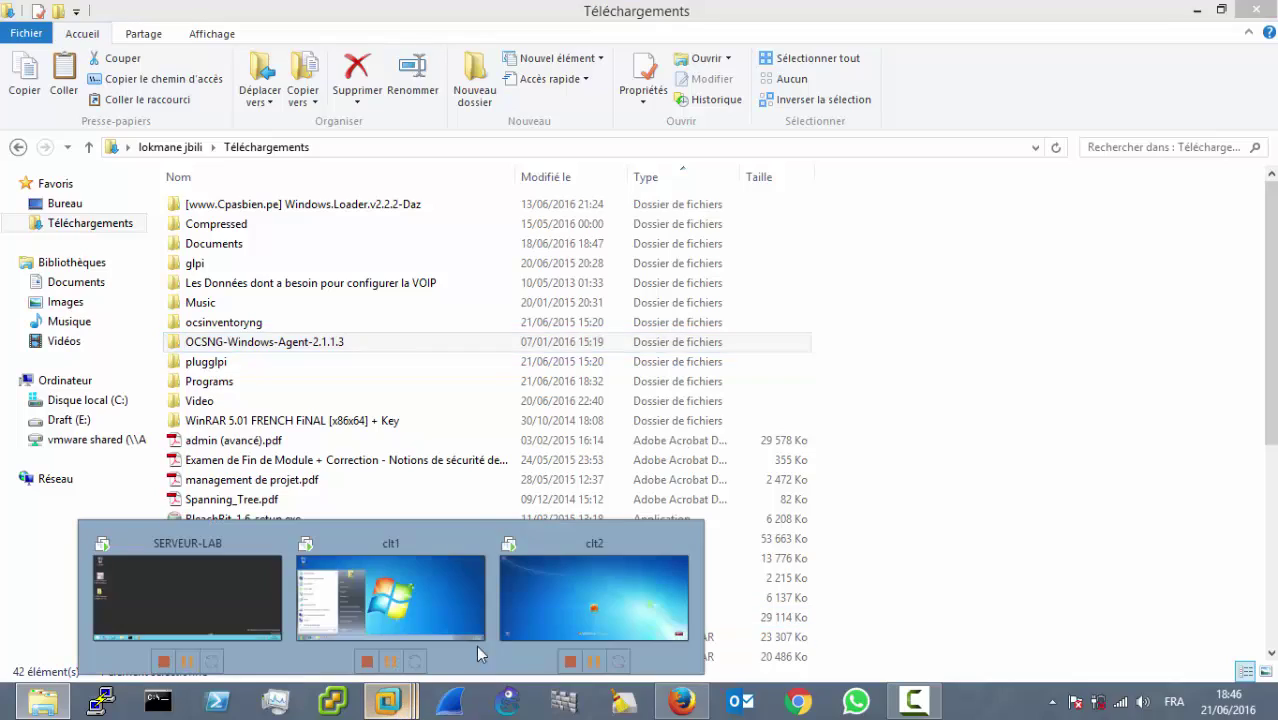
click(1197, 9)
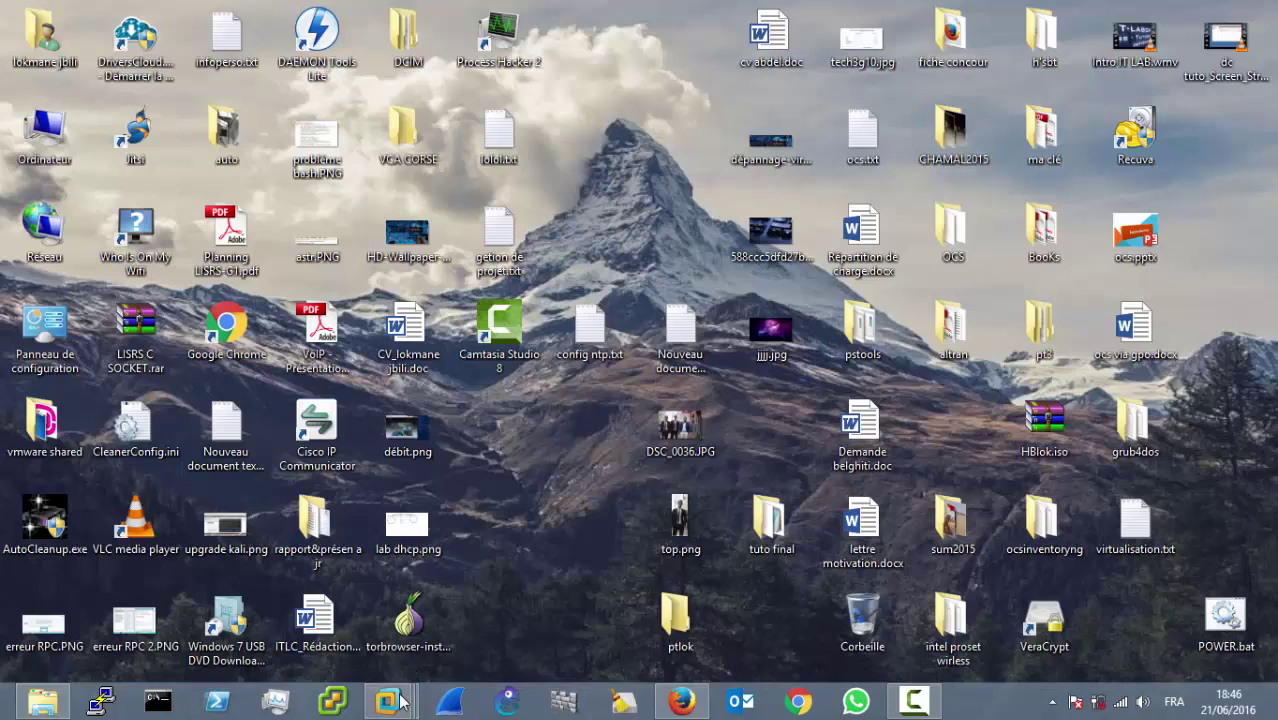
click(401, 703)
click(214, 590)
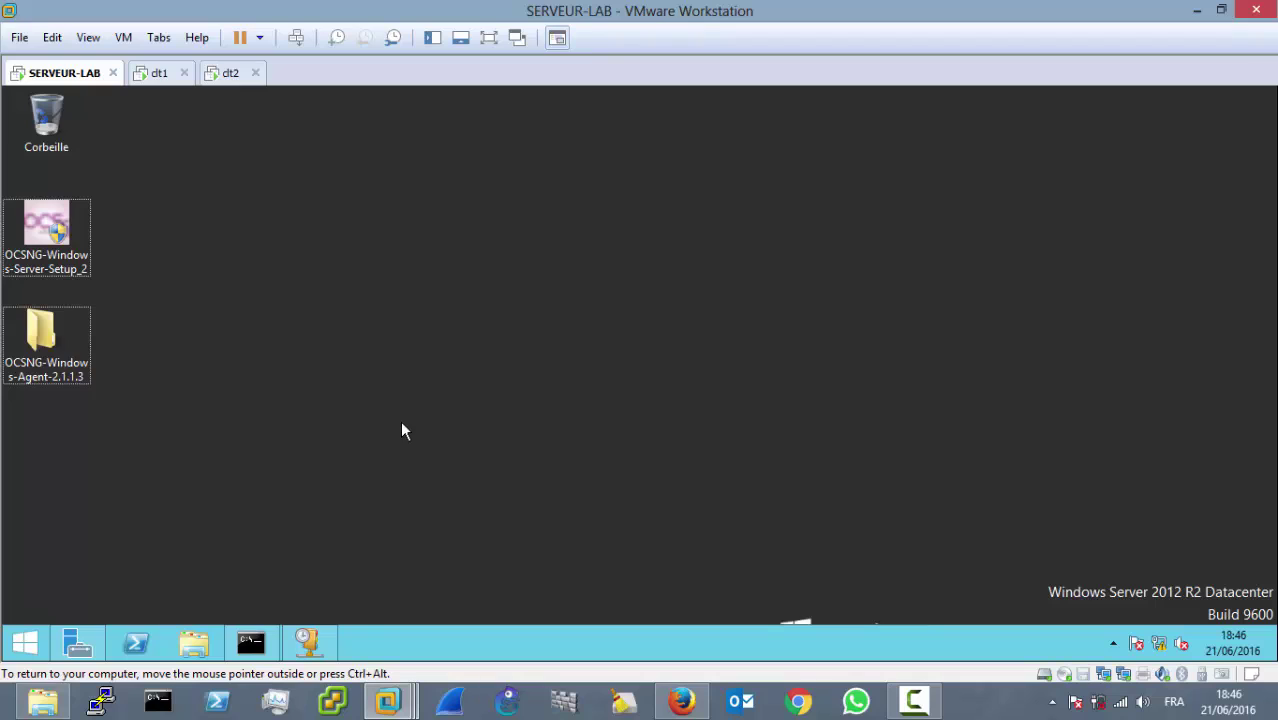
key(super+r)
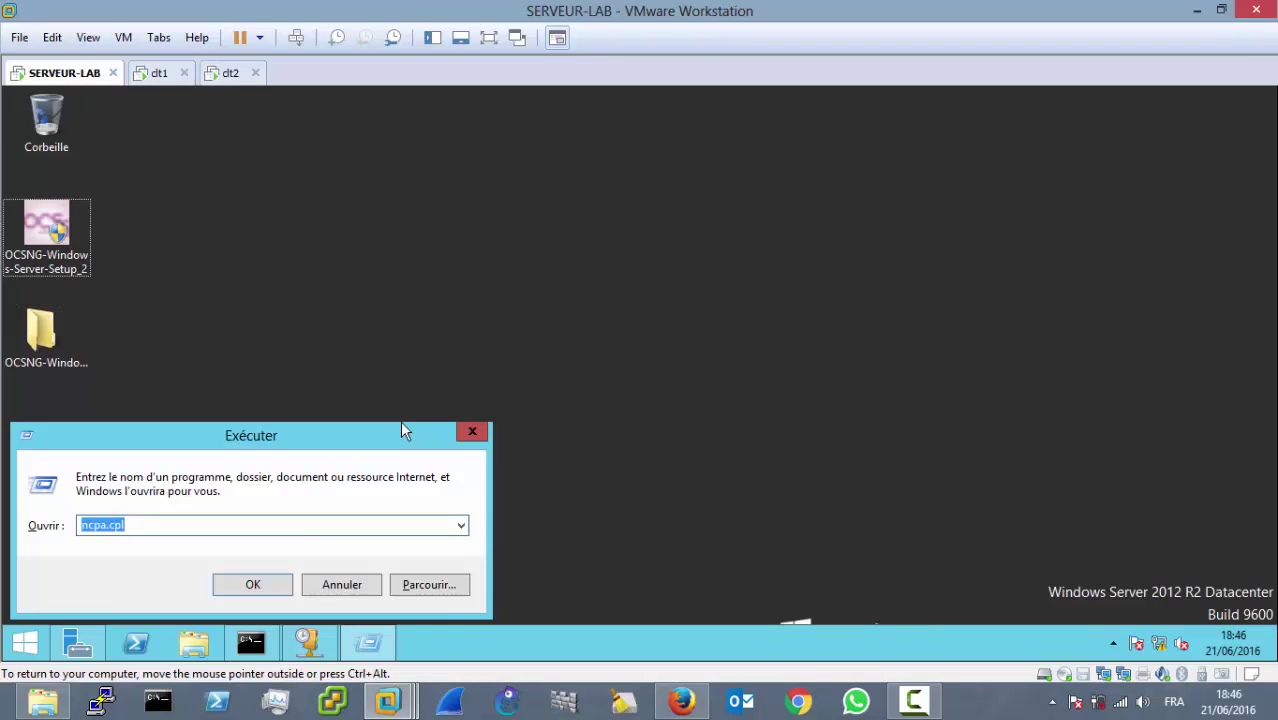
text(cmd)
key(Return)
text(ipconfig)
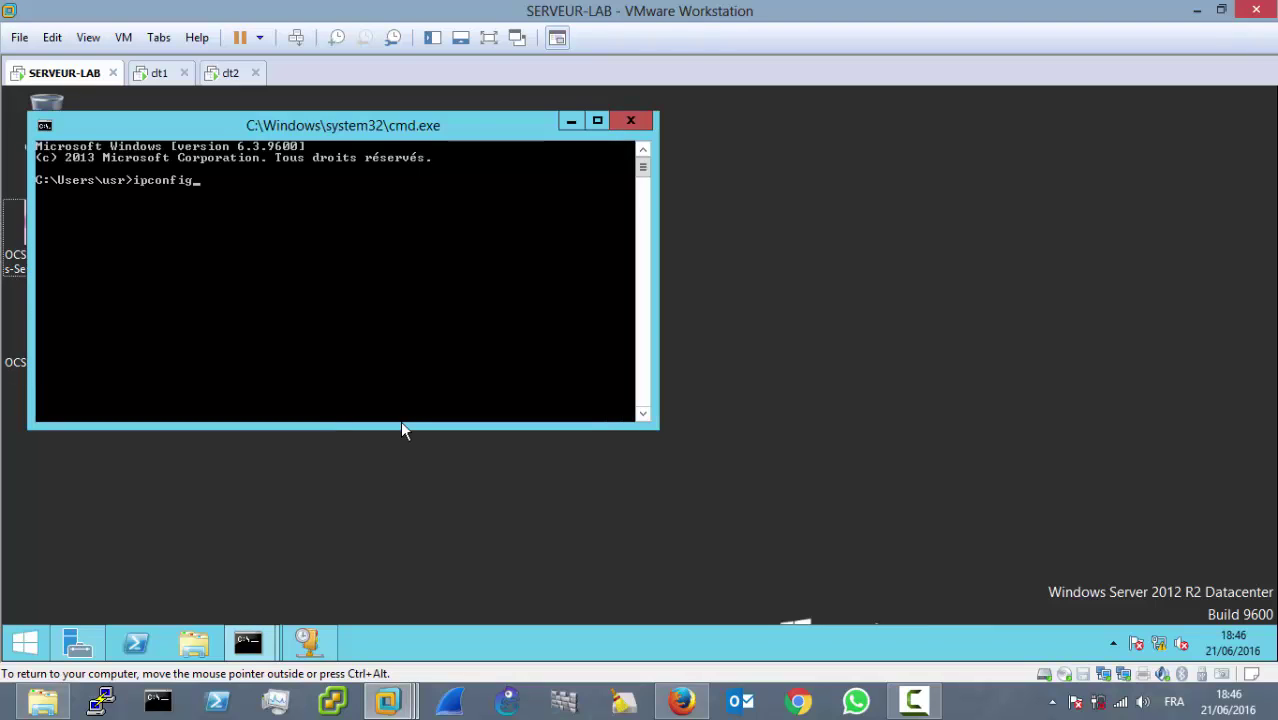
key(Return)
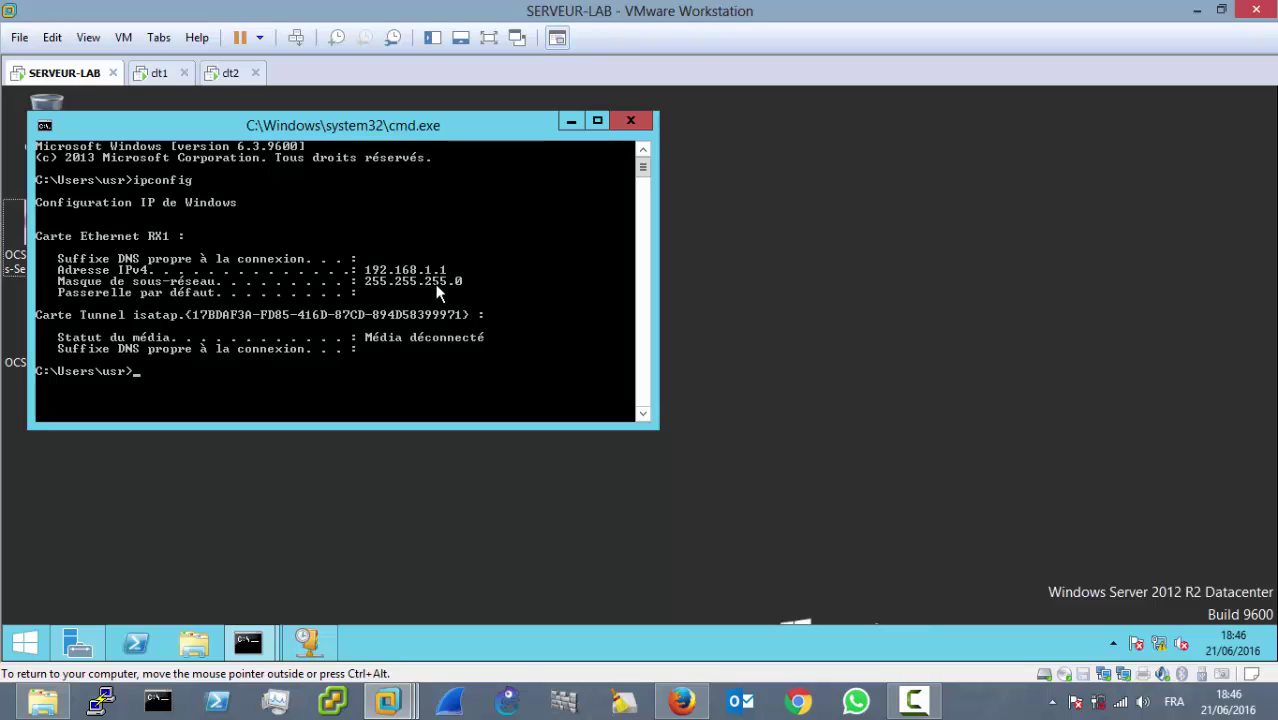
click(568, 124)
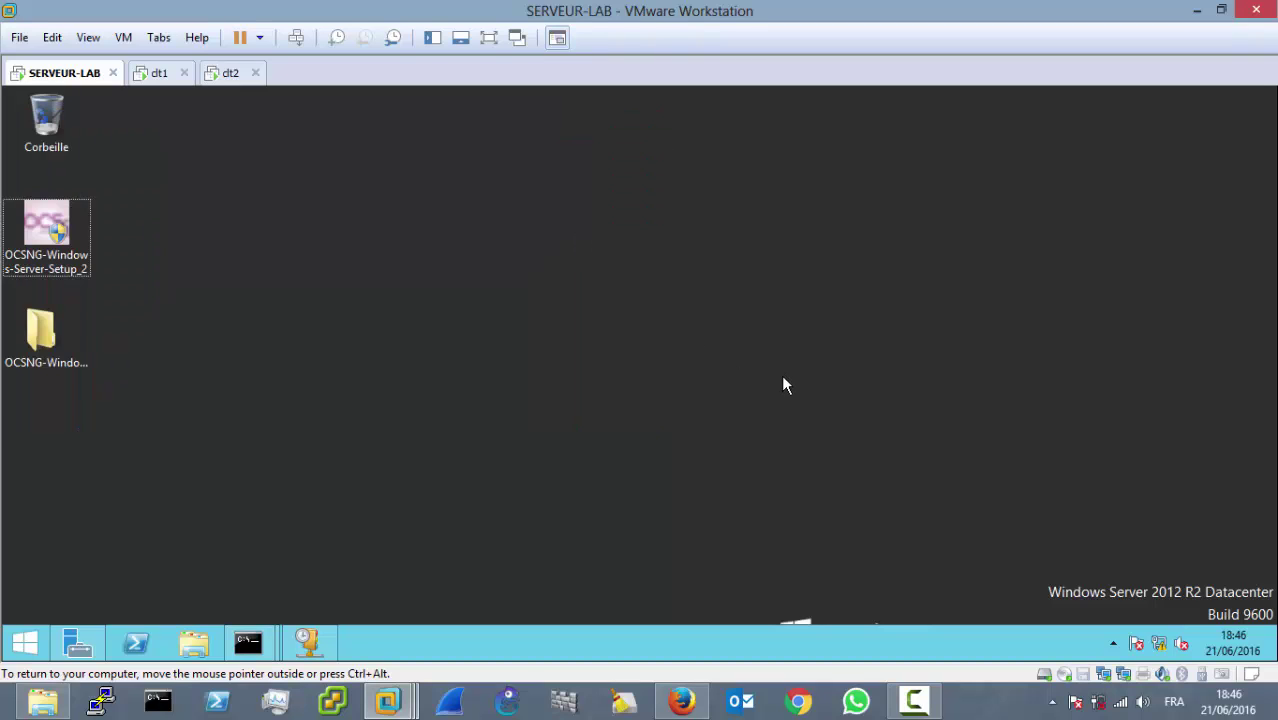
key(super+r)
text(ncpa)
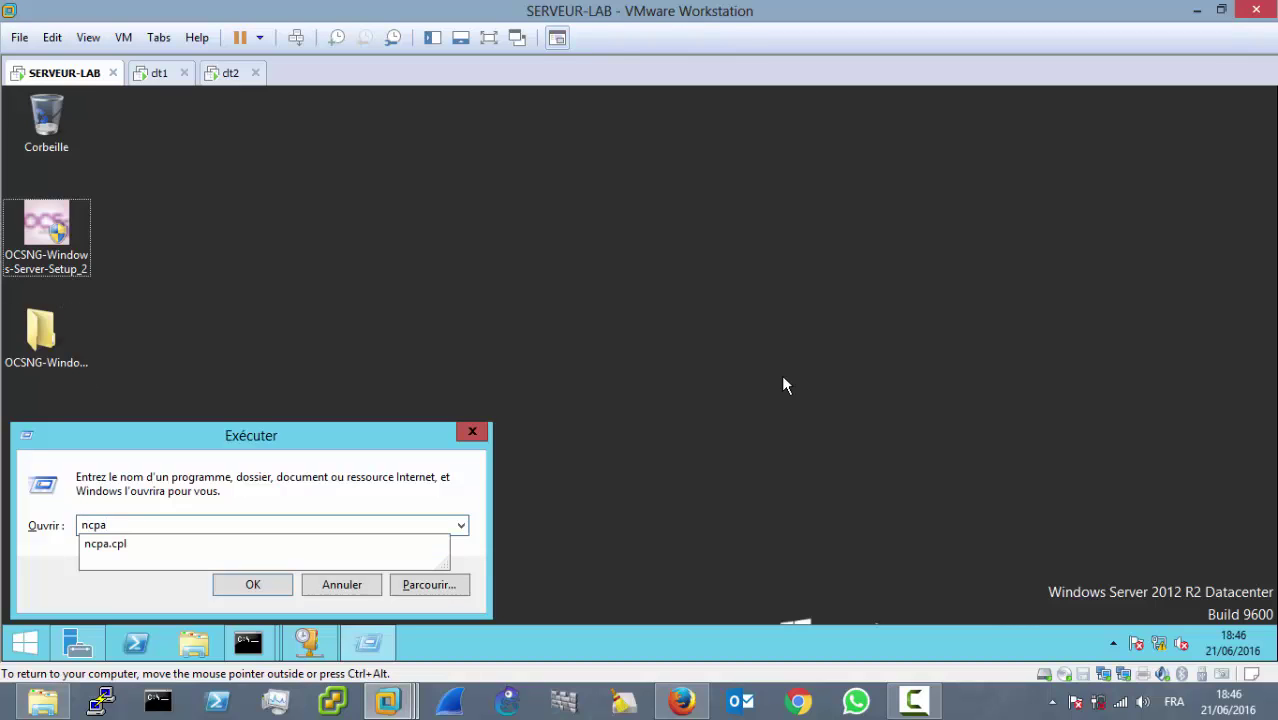
key(Down)
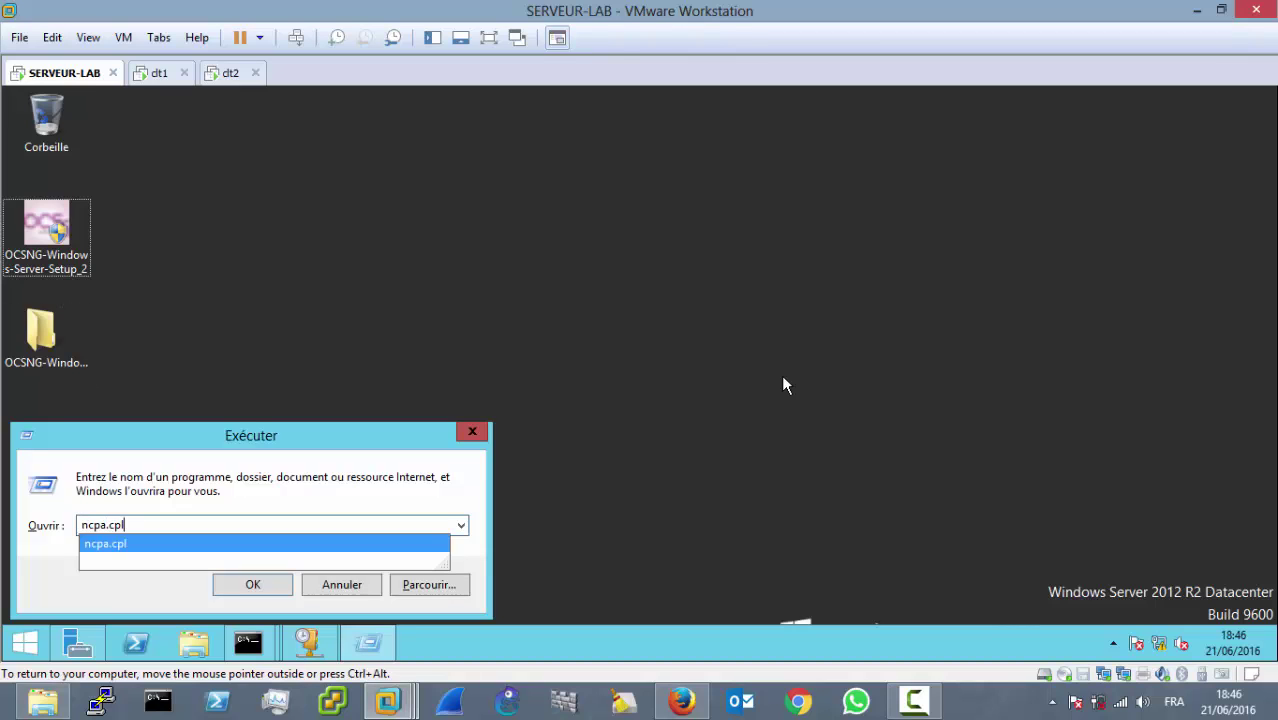
key(Return)
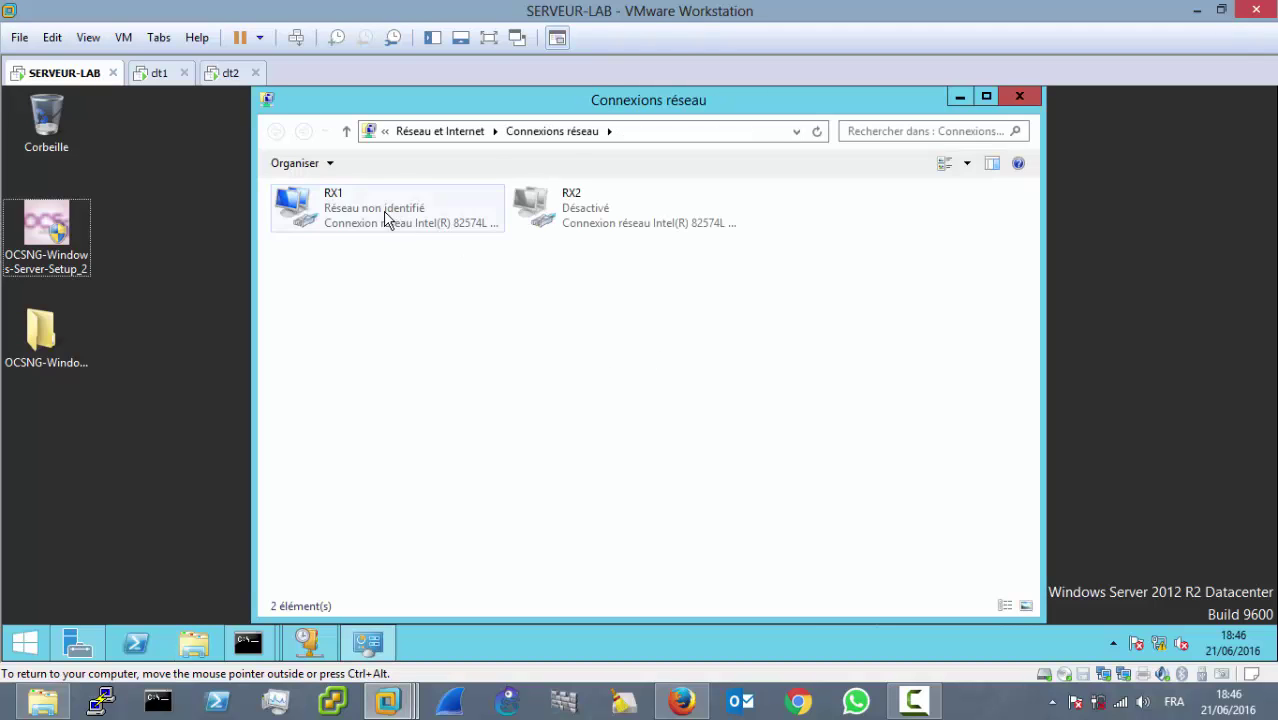
click(385, 219)
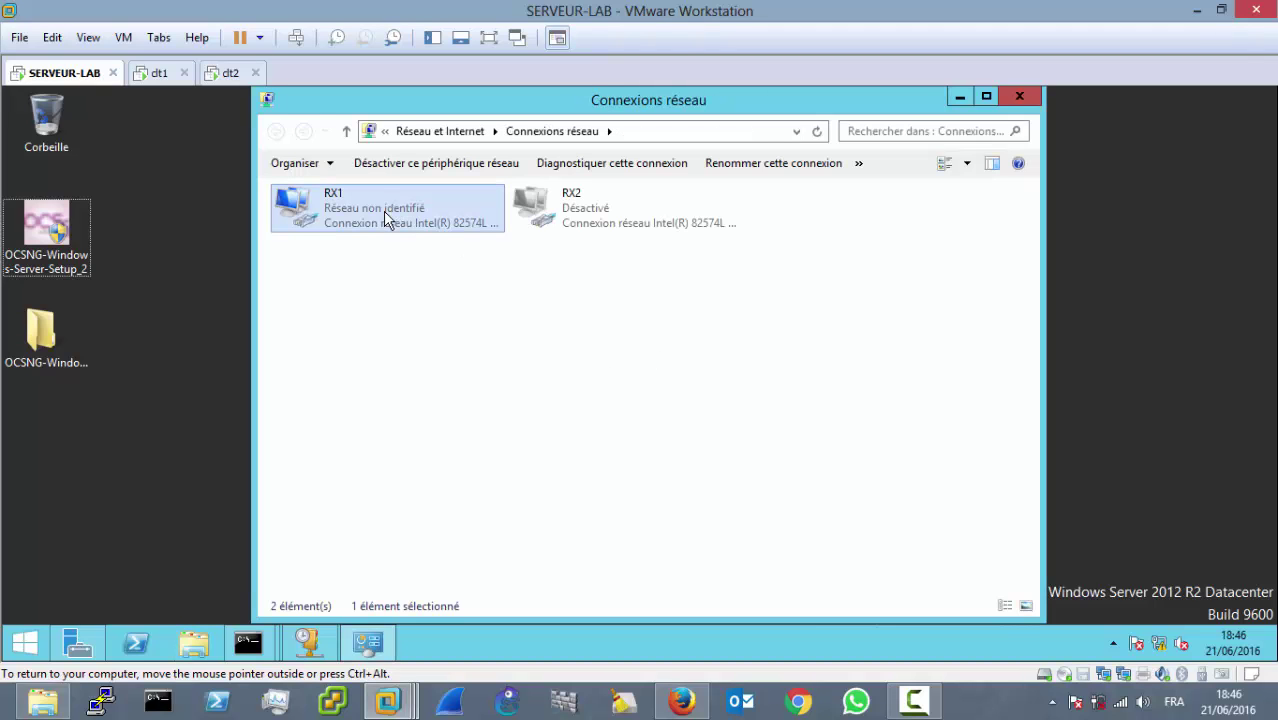
right_click(385, 219)
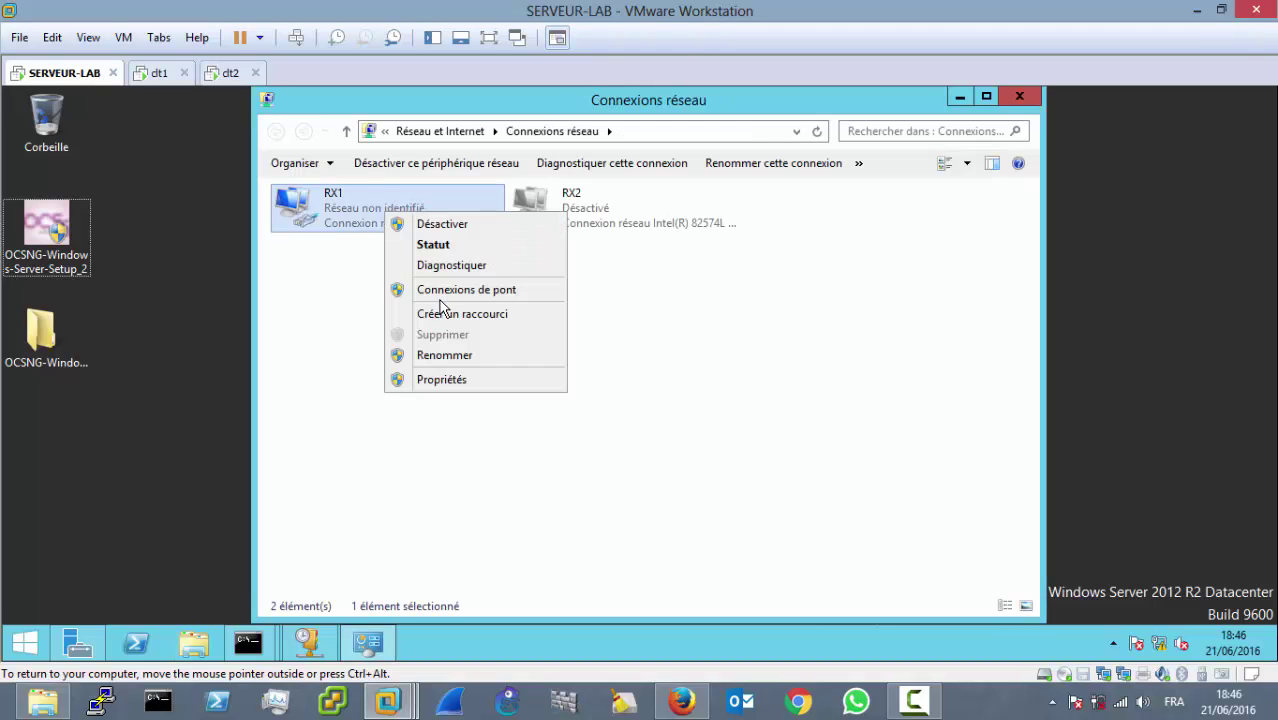
click(452, 379)
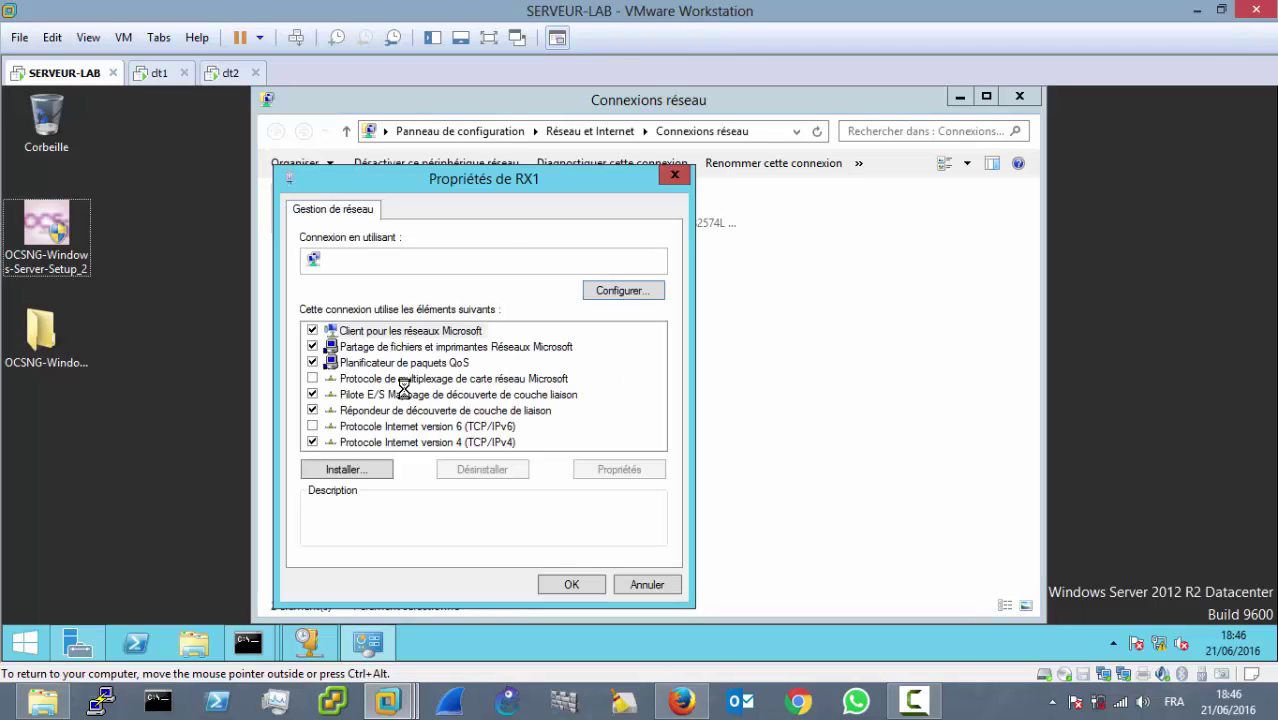
double_click(470, 442)
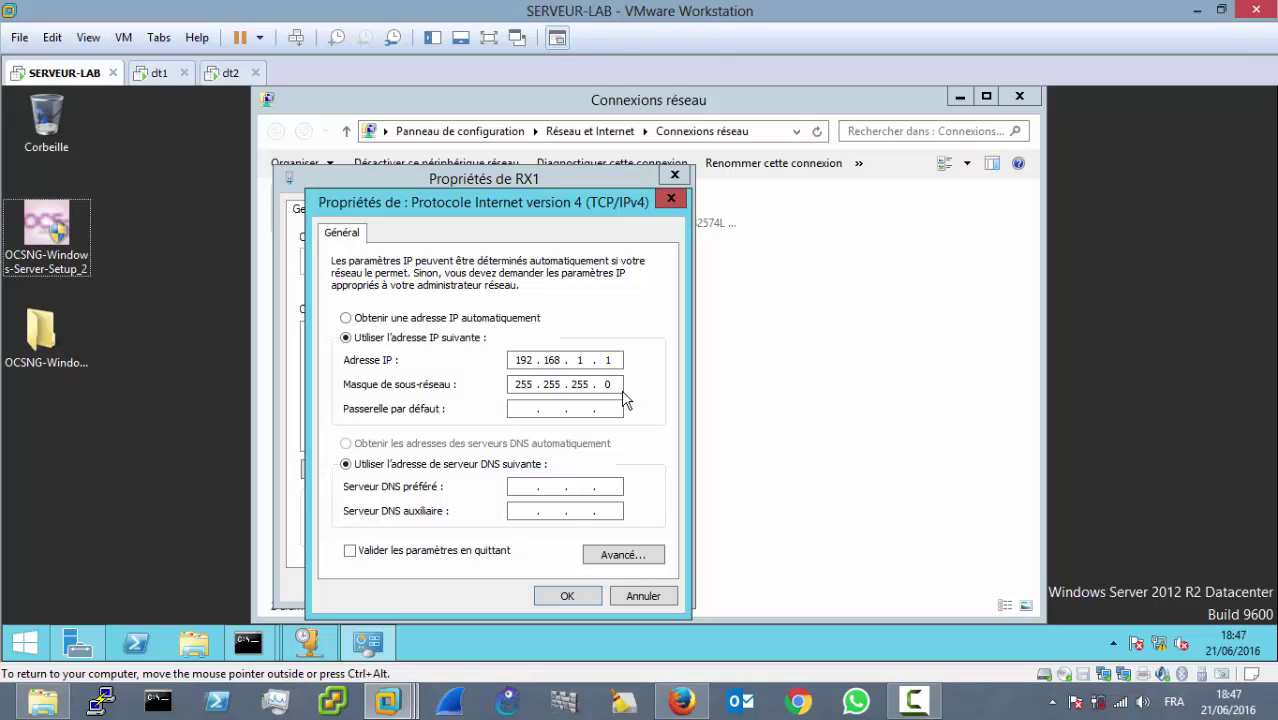
click(574, 597)
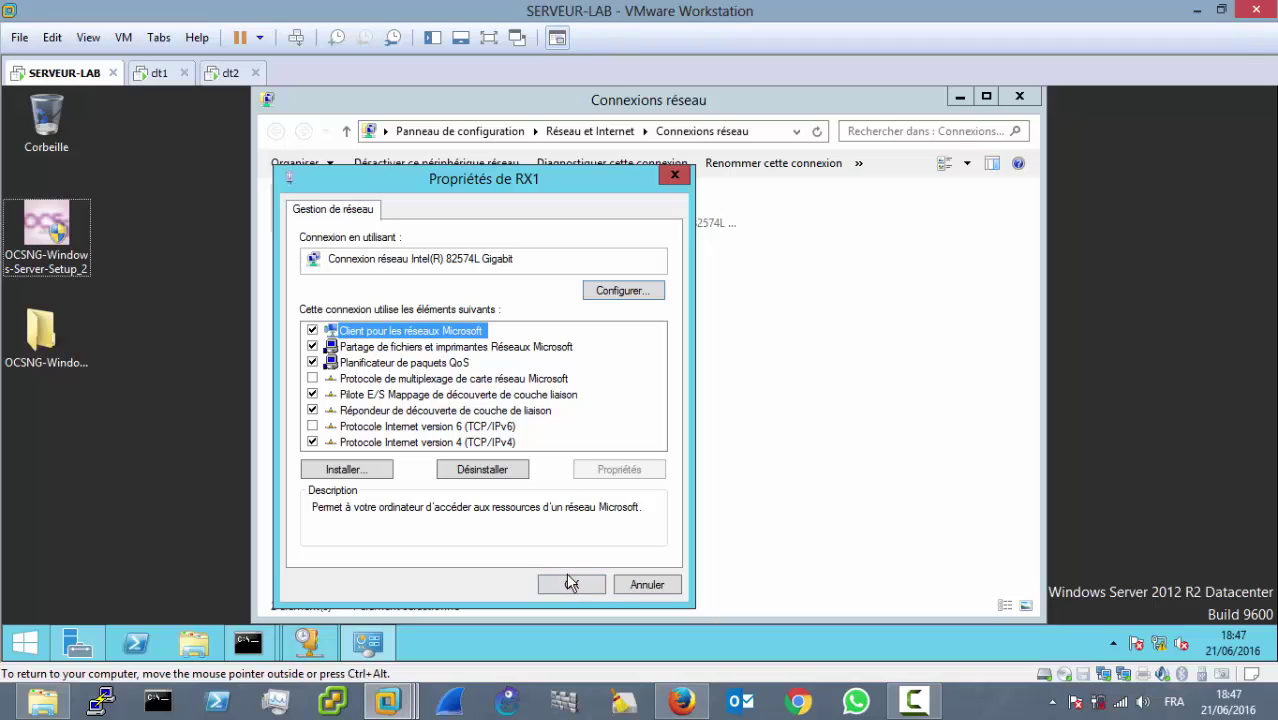
click(575, 582)
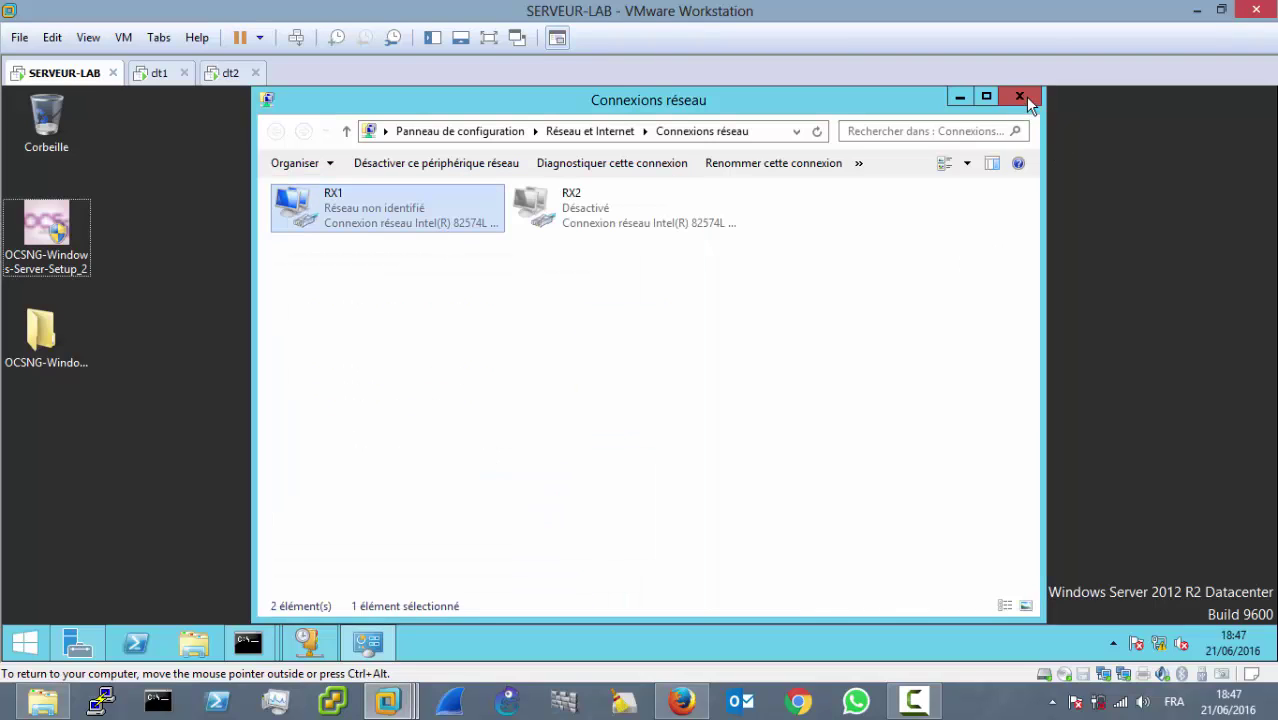
click(1021, 97)
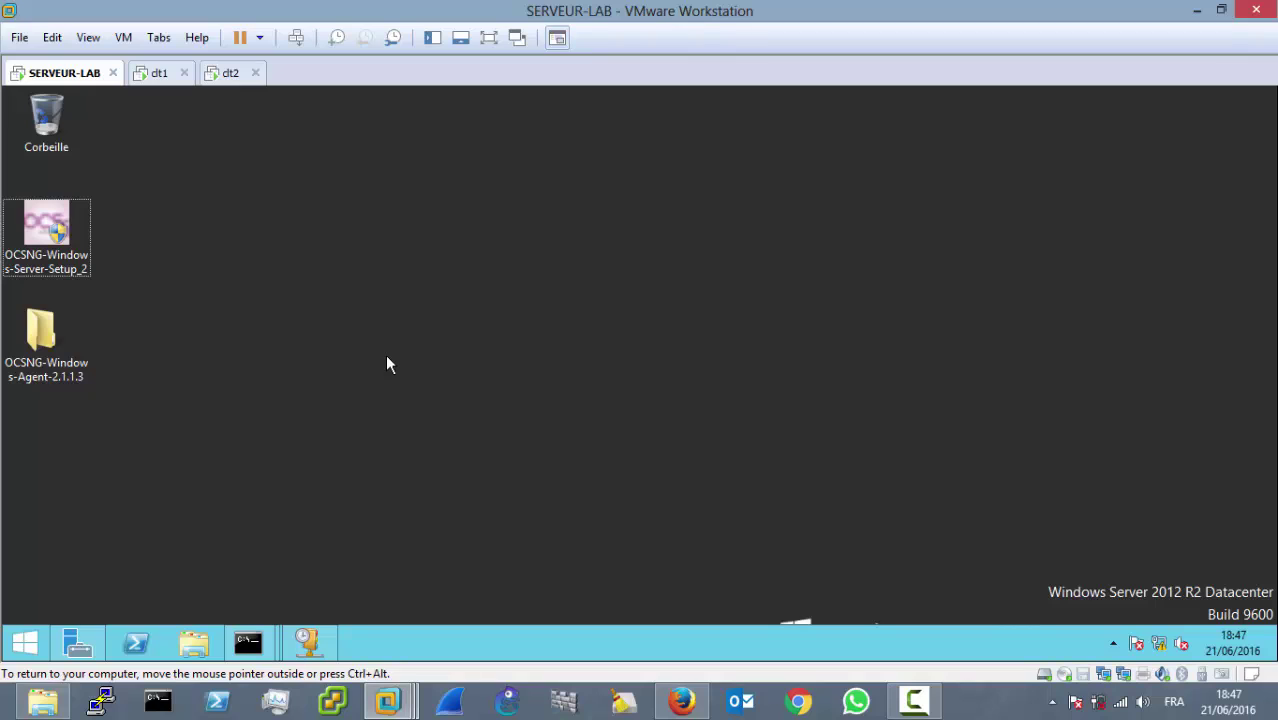
Step: Launch OCSNG-Windows-Server-Setup with admin rights in French and dismiss the XAMPP-not-found warning
double_click(45, 233)
click(53, 246)
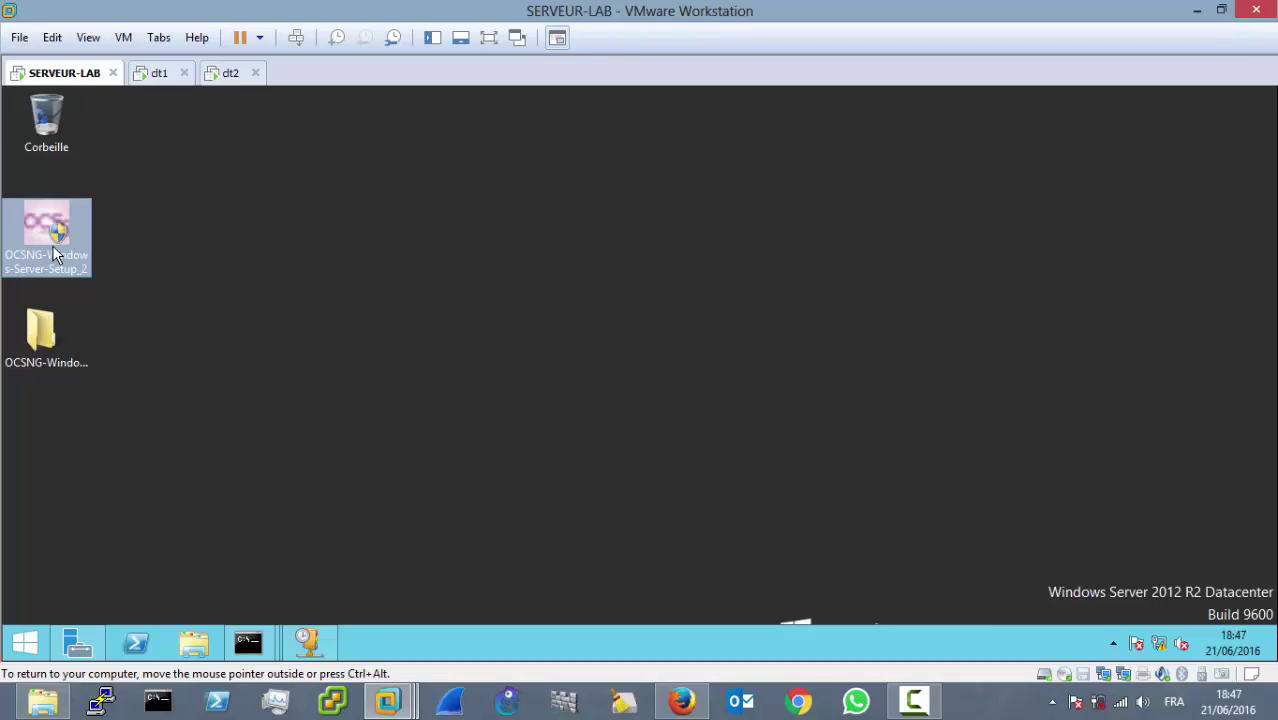
double_click(53, 246)
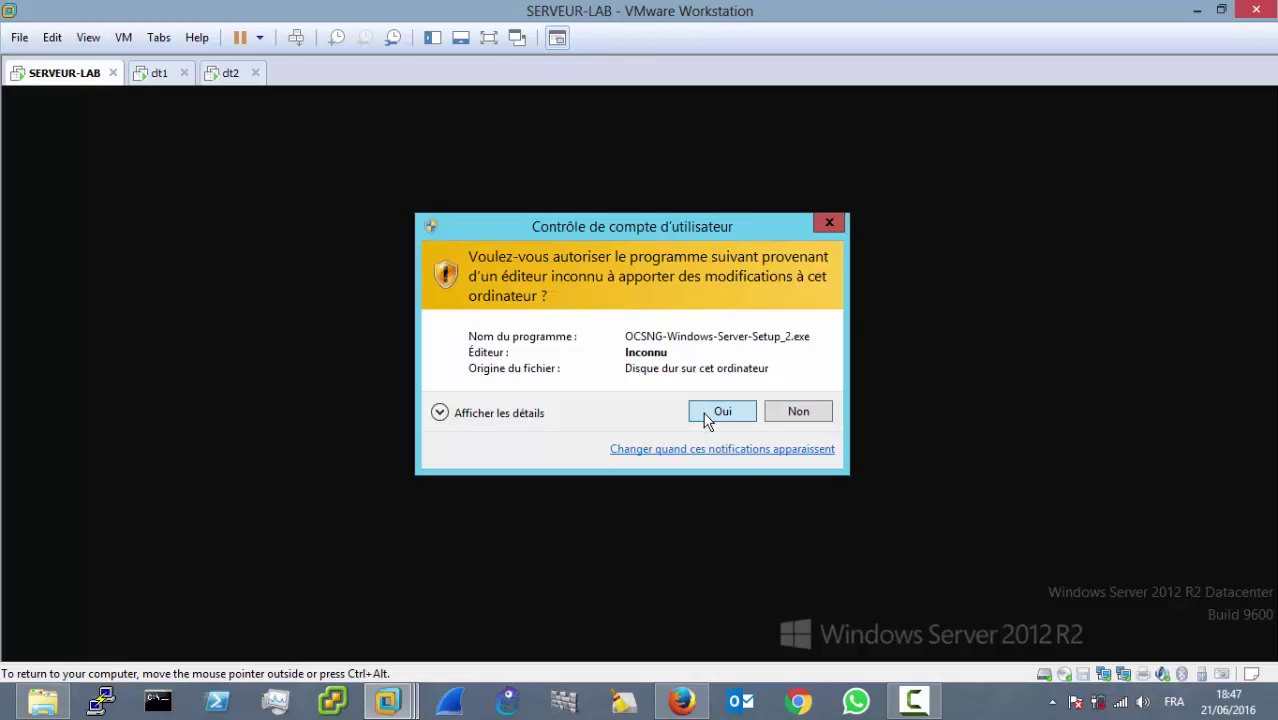
click(712, 413)
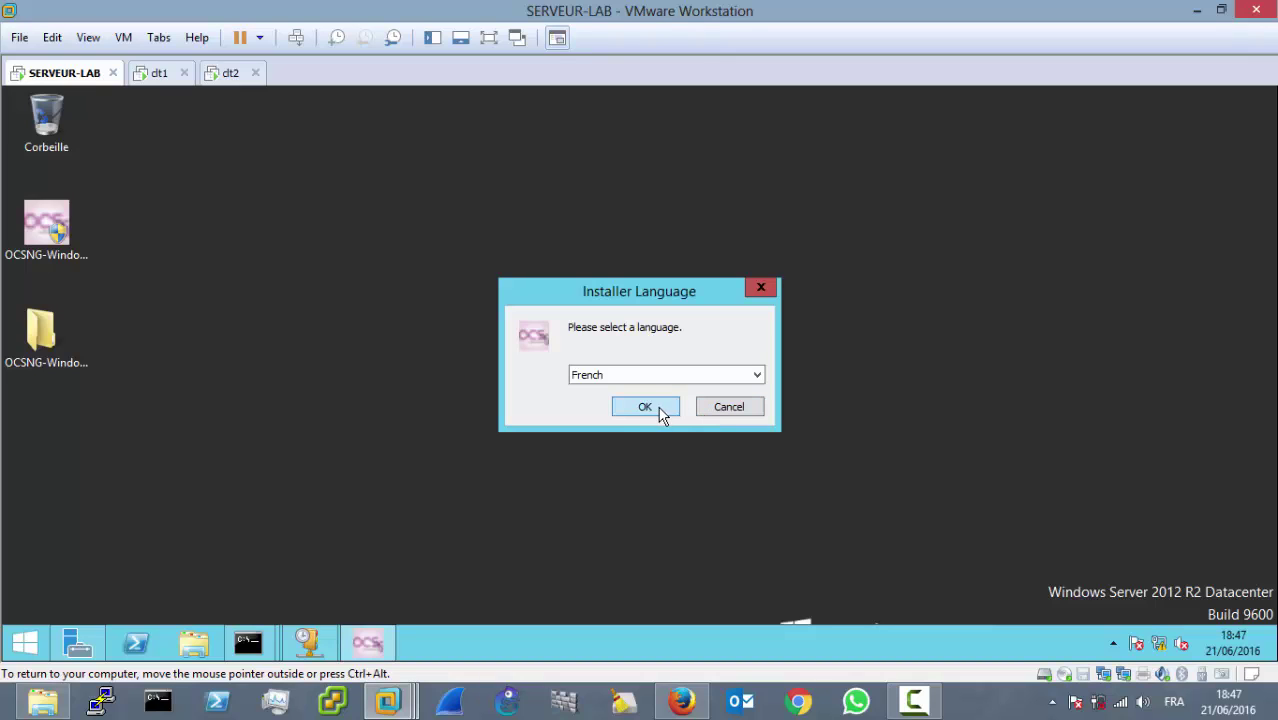
click(645, 407)
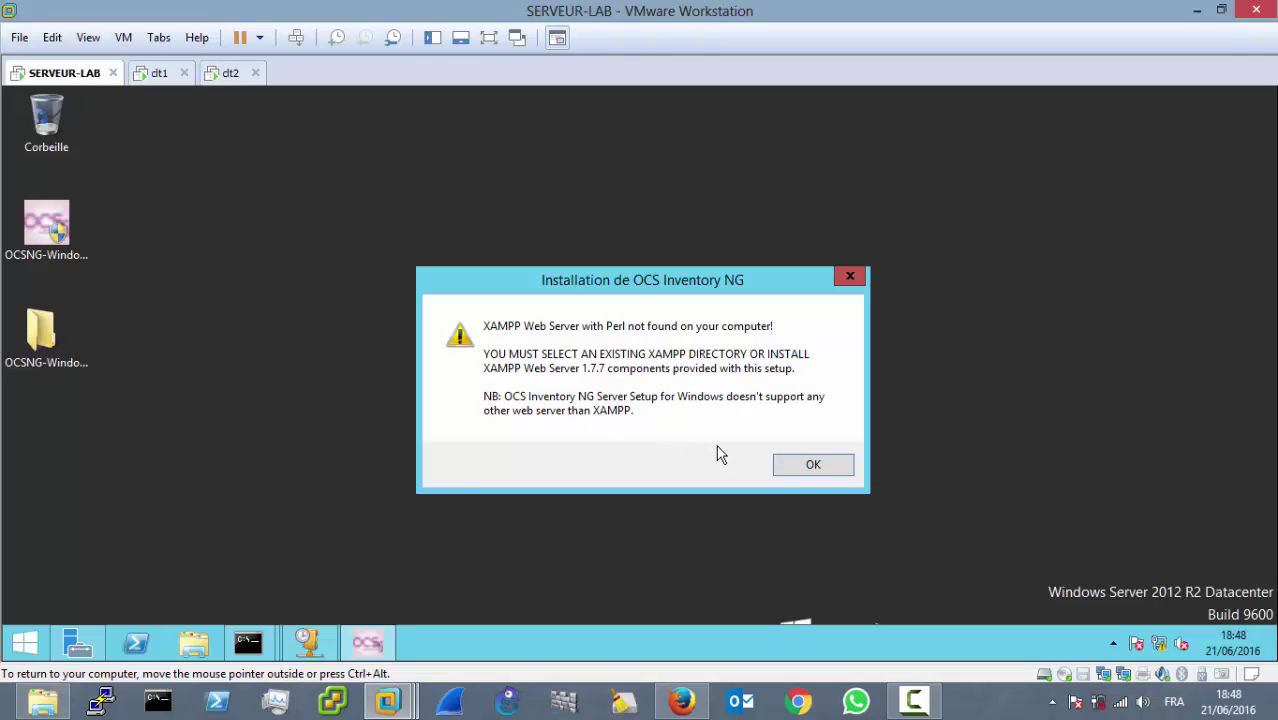
click(812, 466)
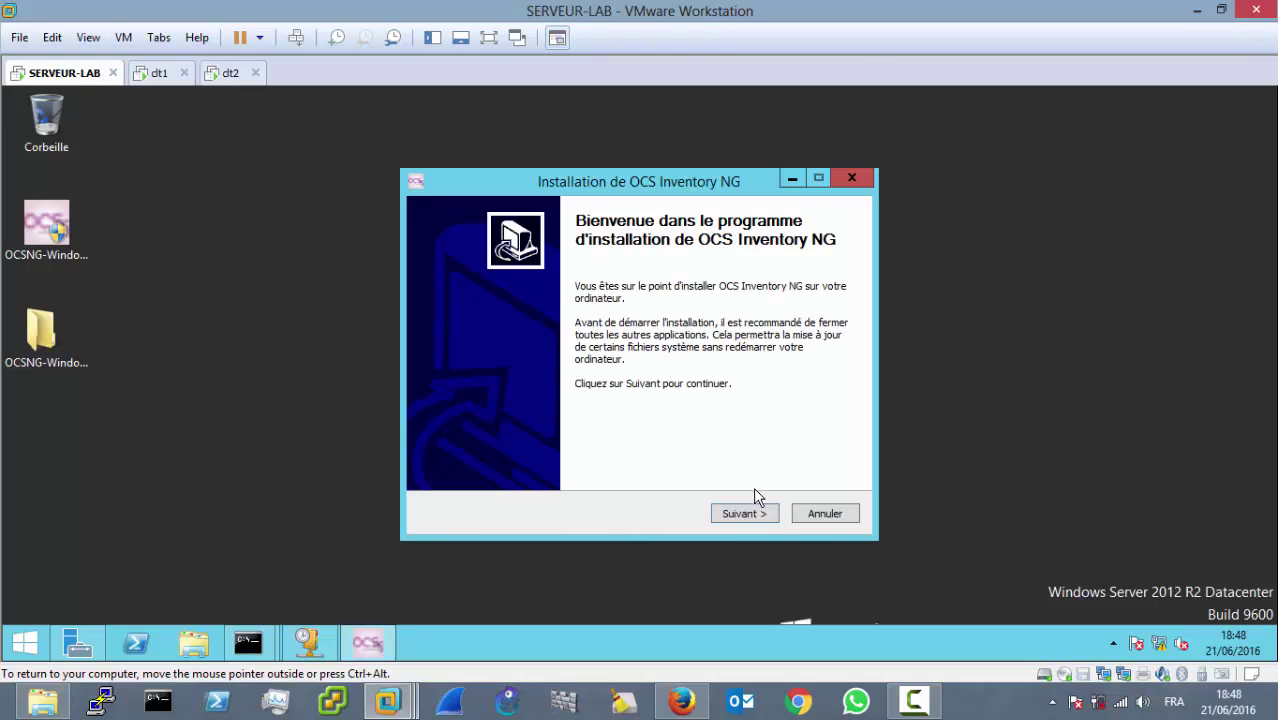
Step: Accept the OCS Inventory NG licence agreement
click(756, 514)
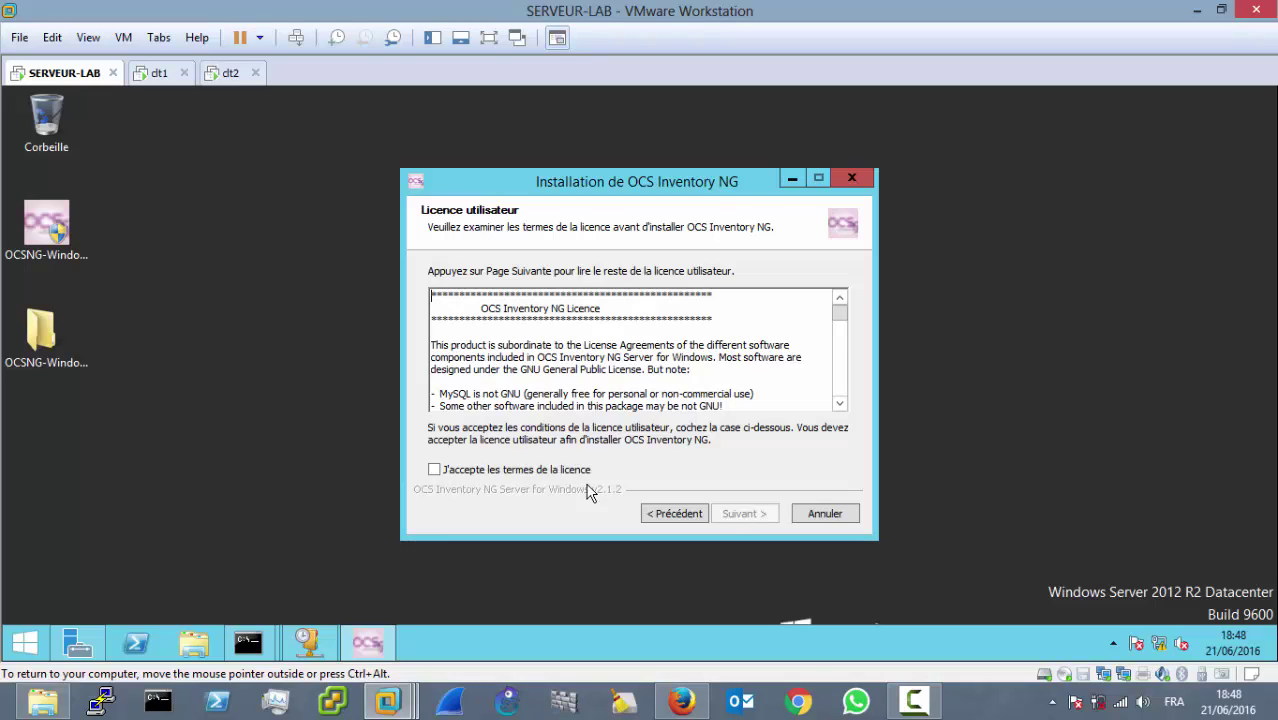
click(436, 472)
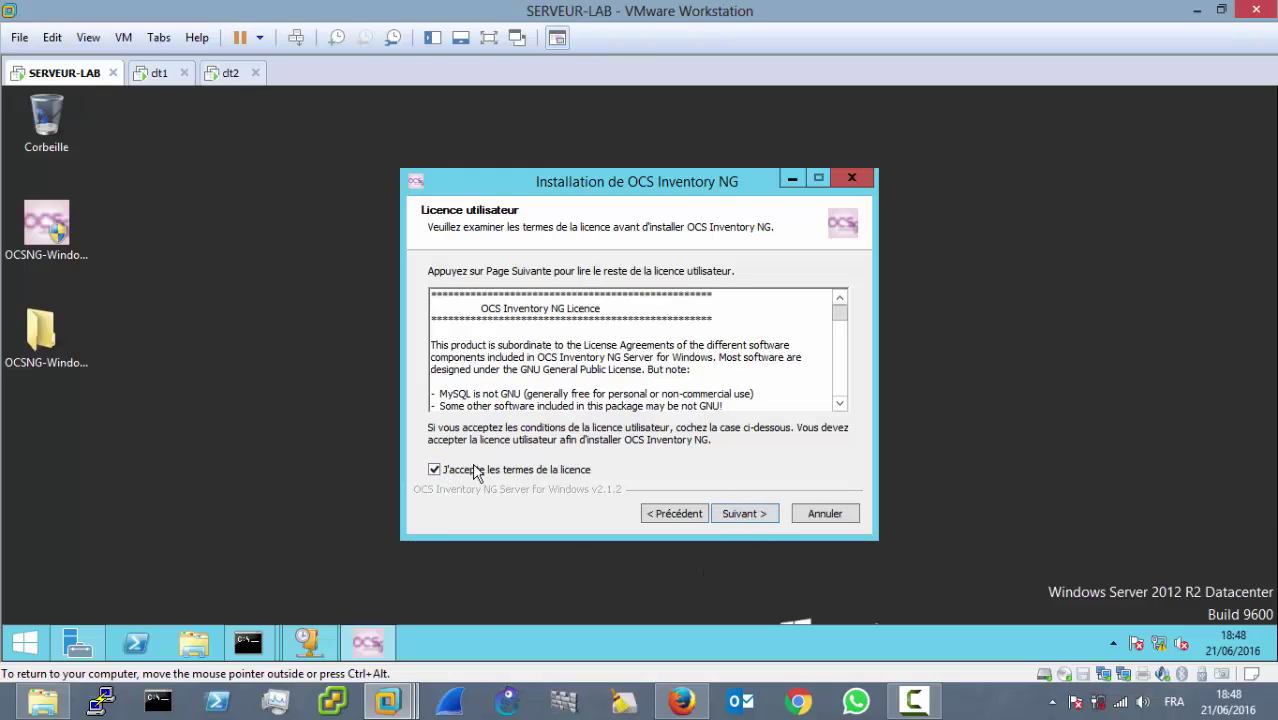
click(762, 514)
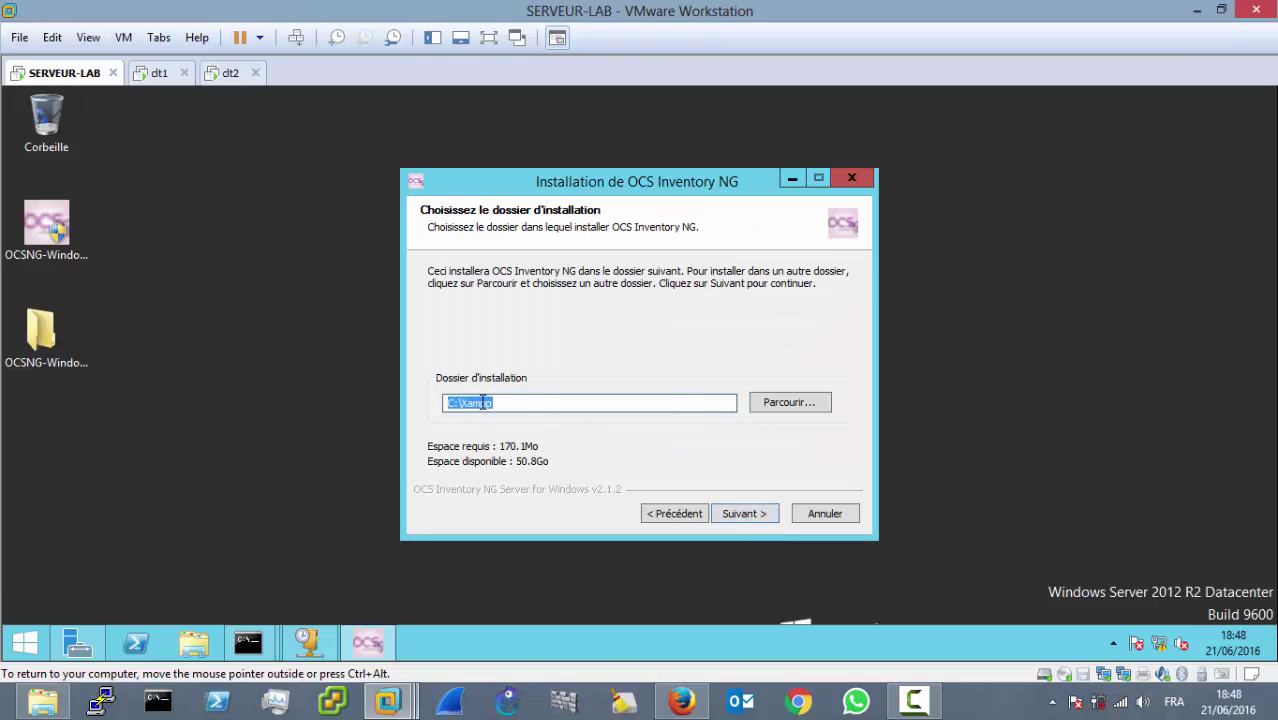
Step: Keep the default folder, Full install type and Start menu folder, and start installing
click(743, 513)
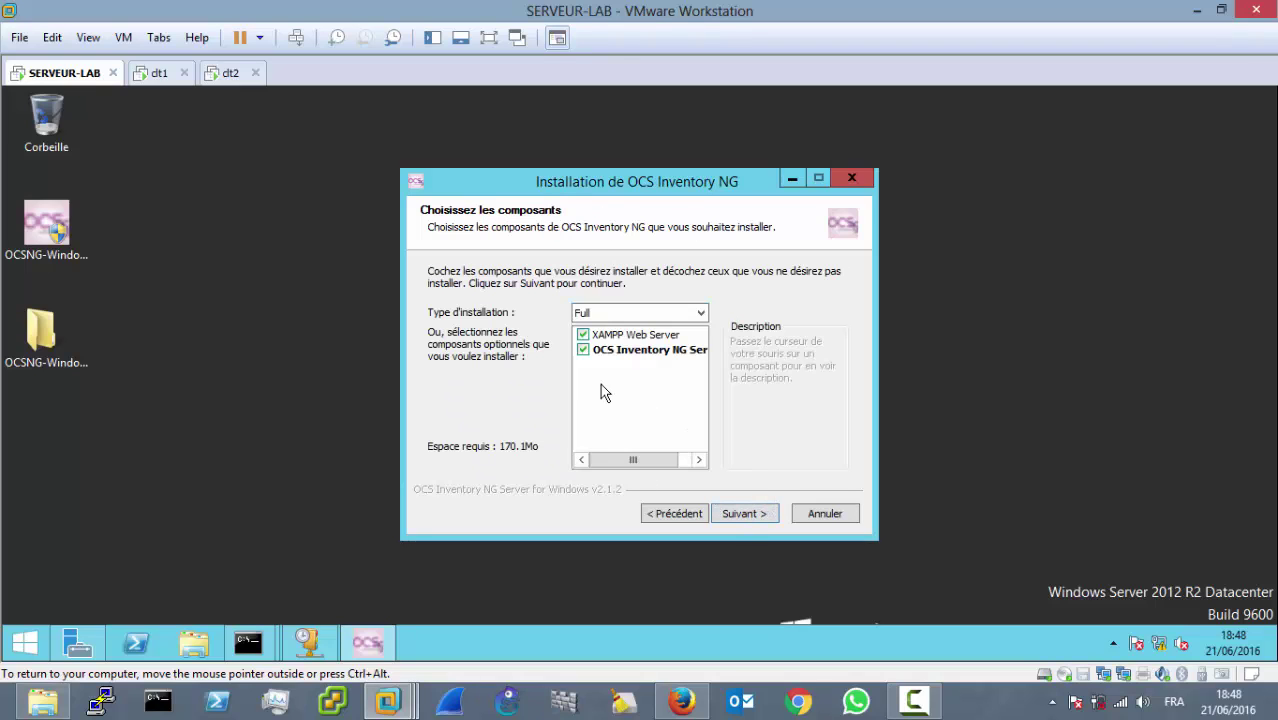
click(697, 320)
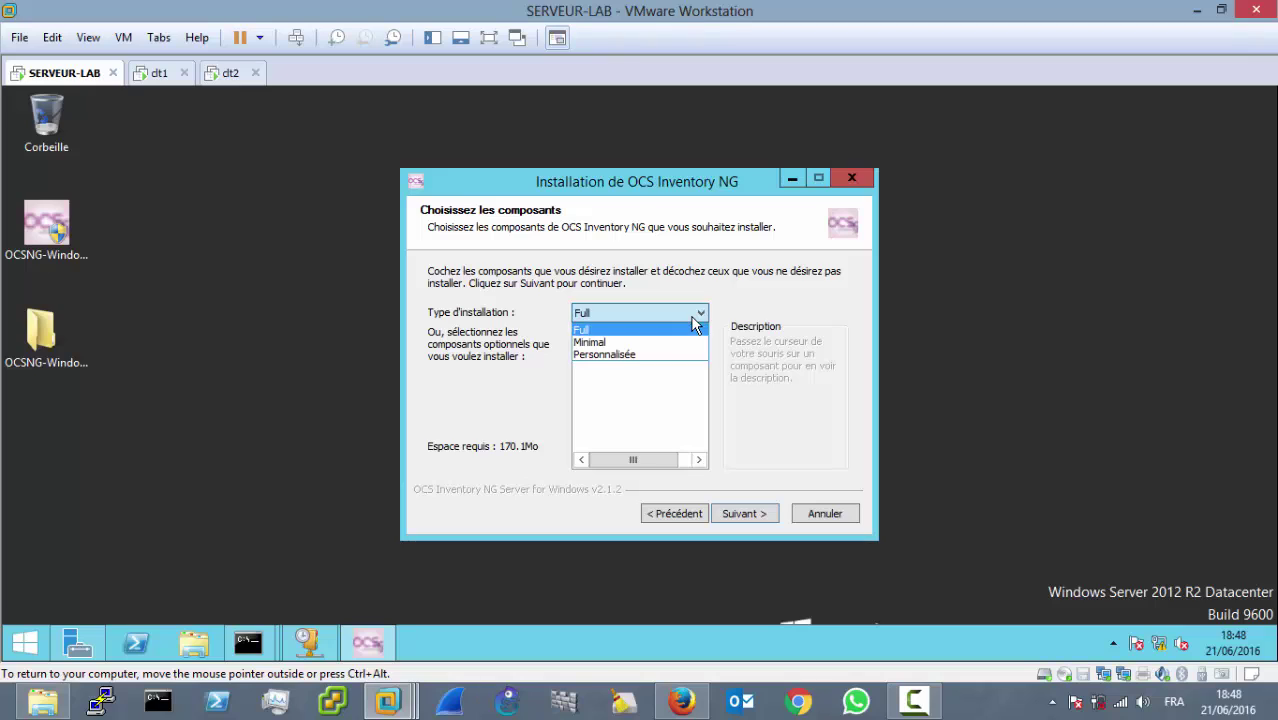
click(693, 318)
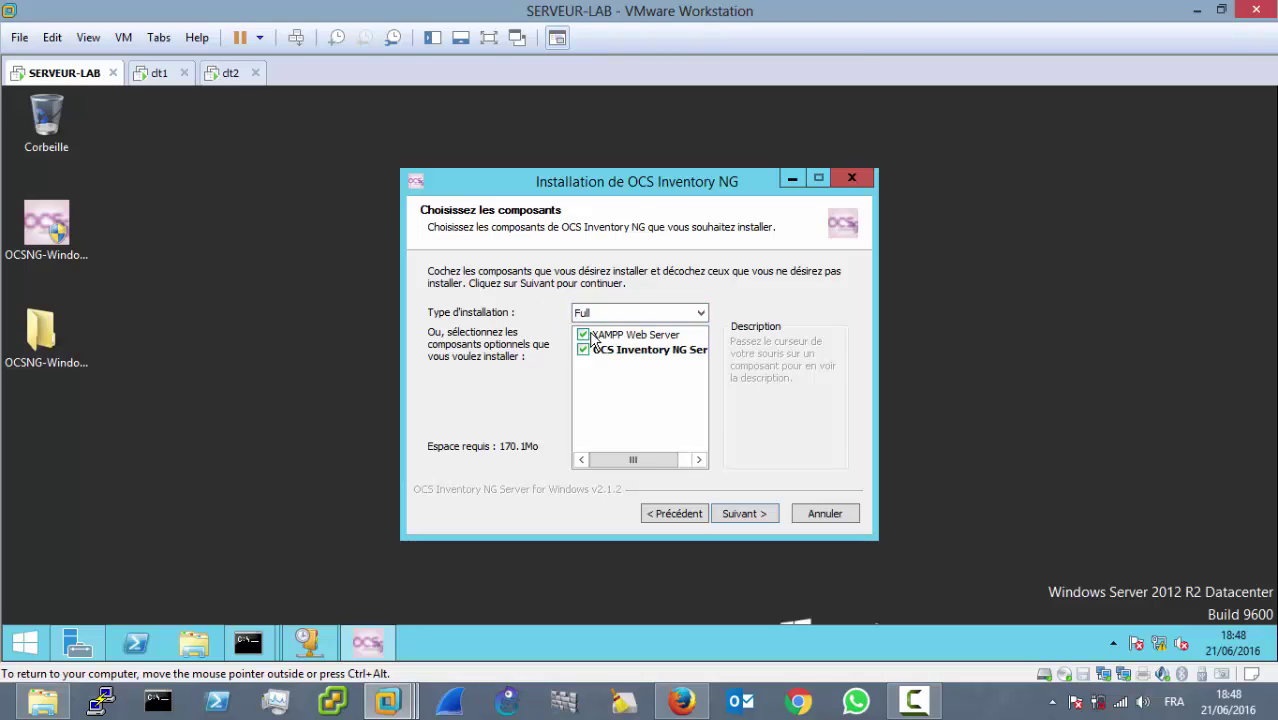
click(662, 318)
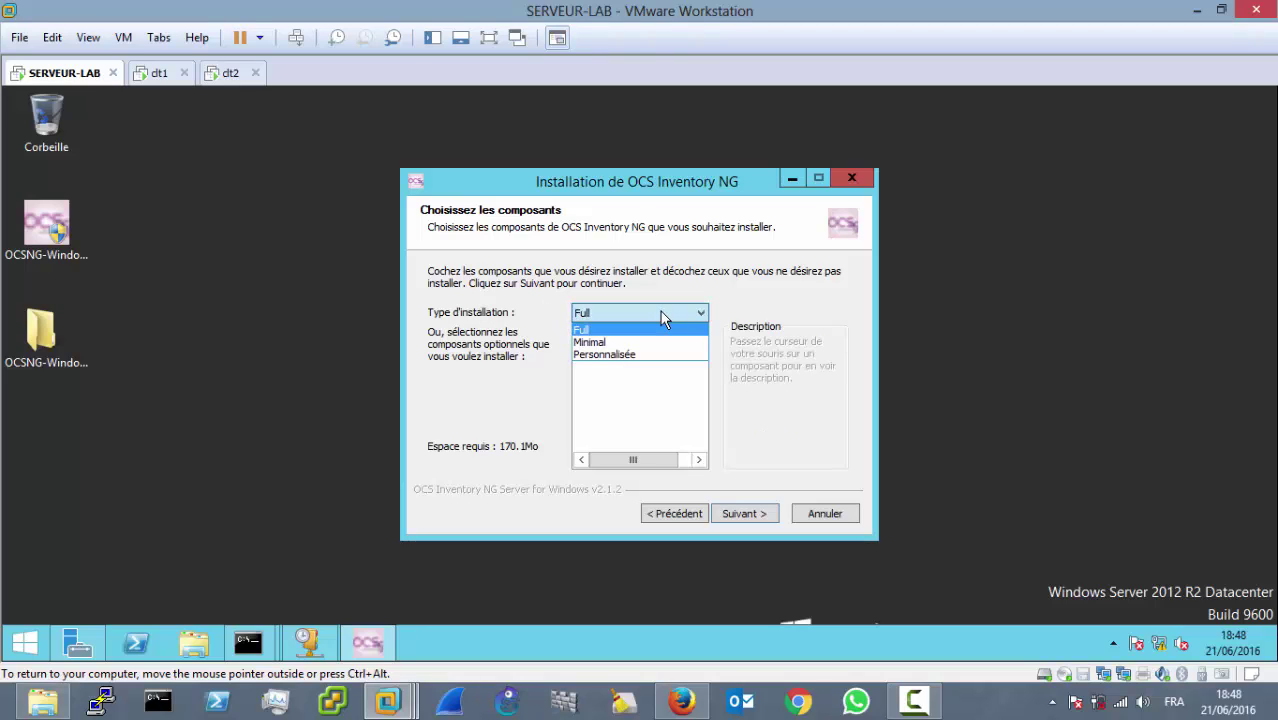
click(767, 451)
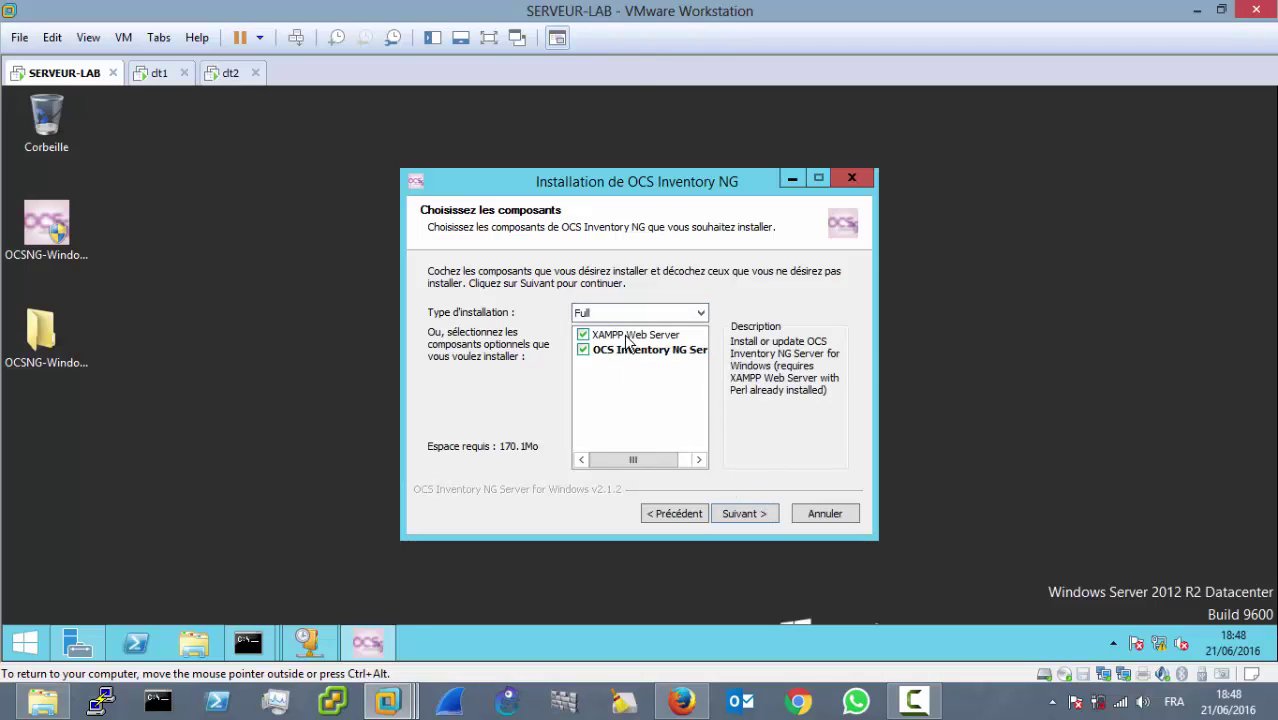
mouse_move(639, 339)
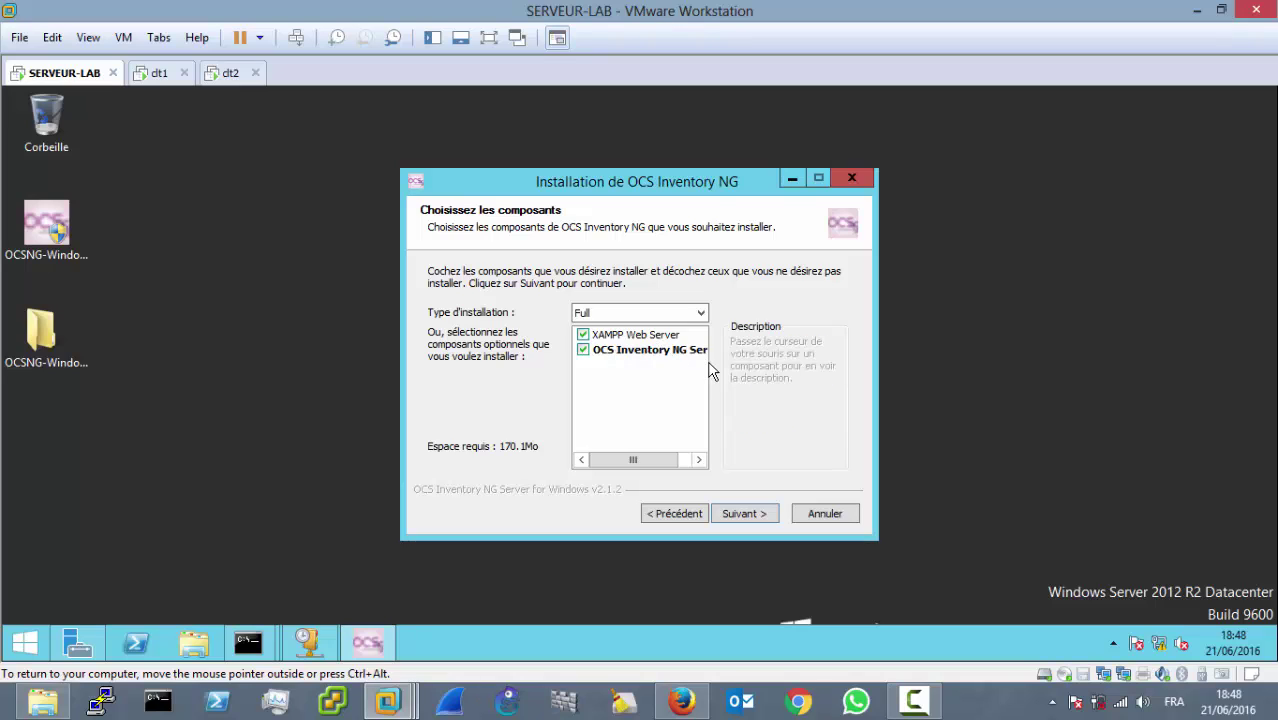
click(742, 513)
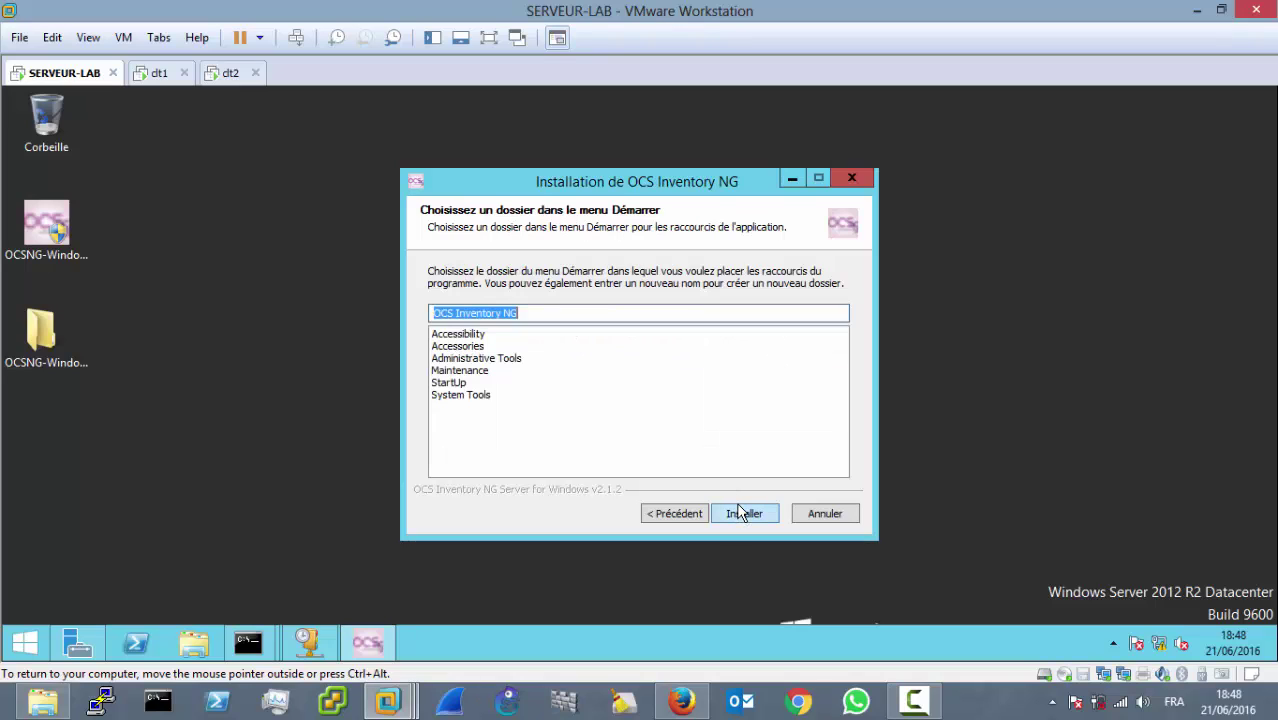
click(739, 511)
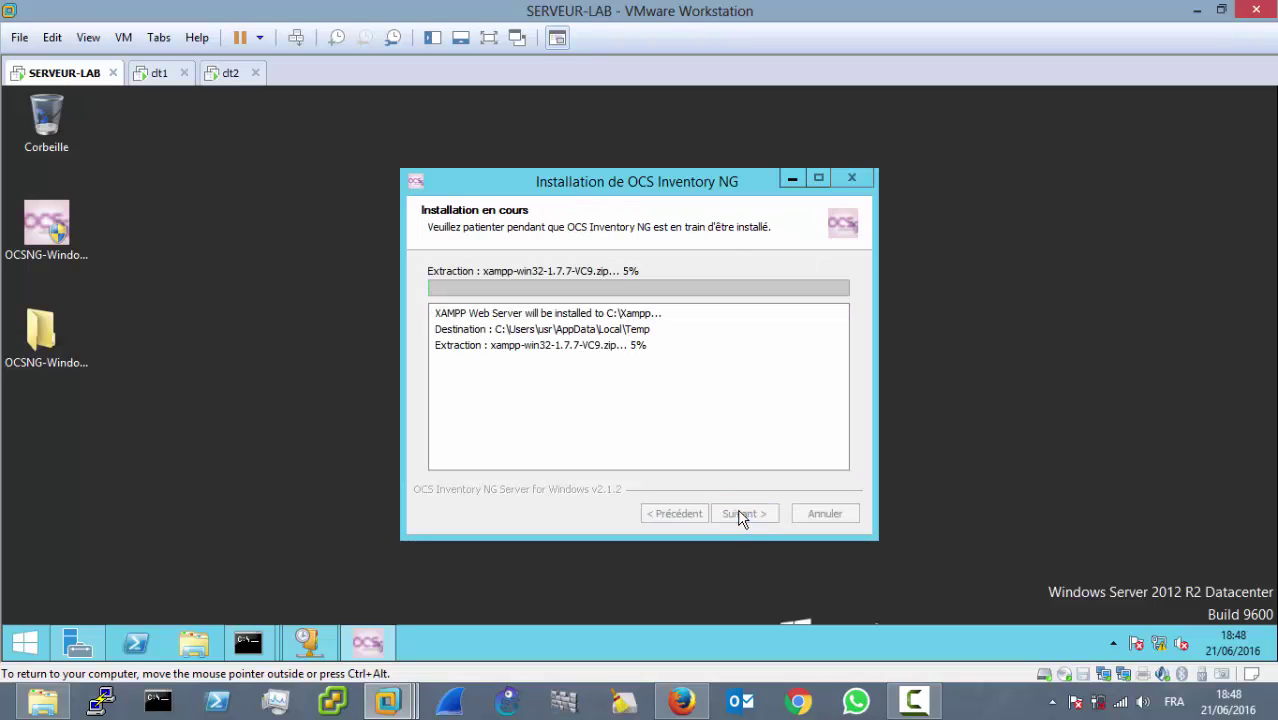
Step: Move the OCS installer aside and bring the XAMPP setup console forward
click(913, 703)
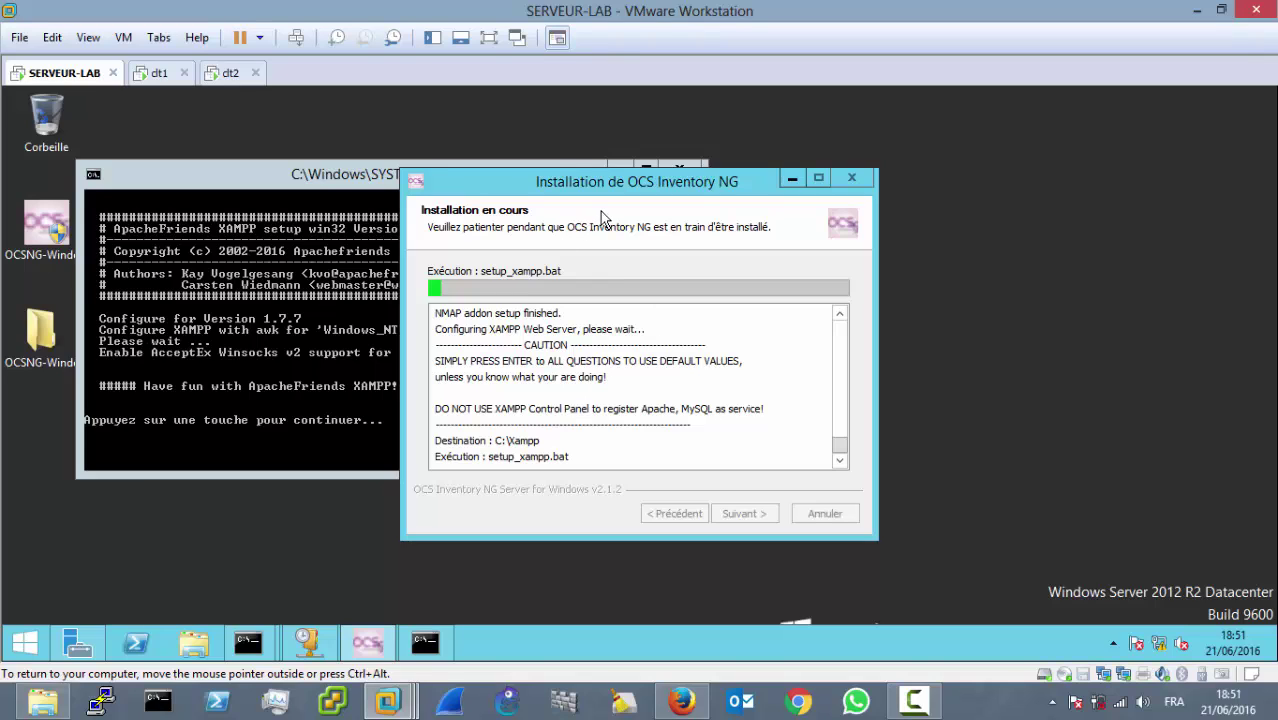
drag(558, 183, 695, 184)
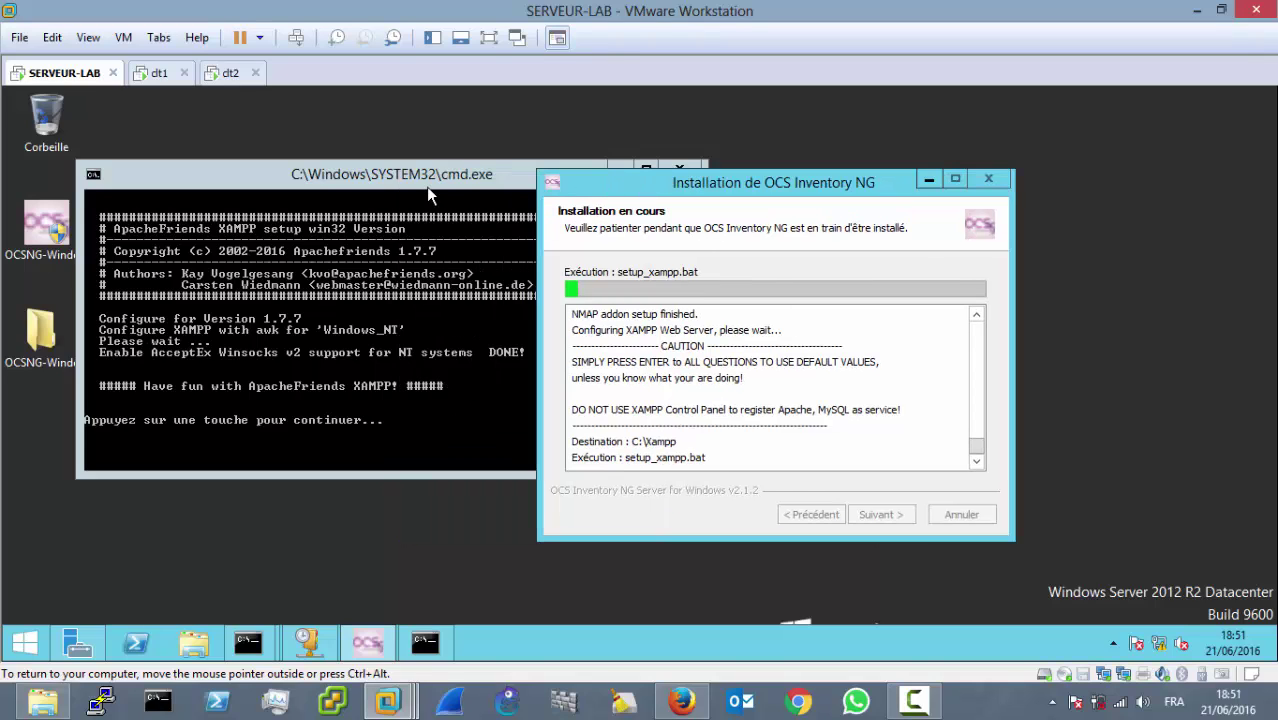
click(408, 185)
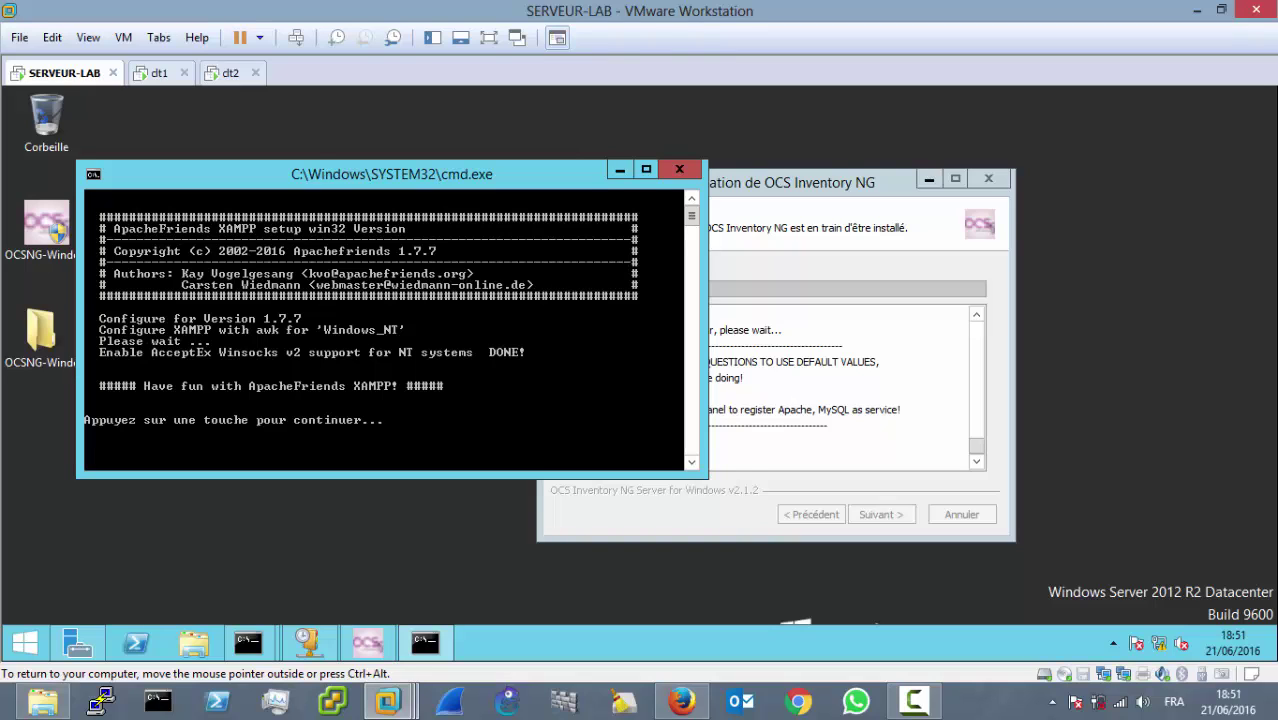
drag(408, 174, 442, 194)
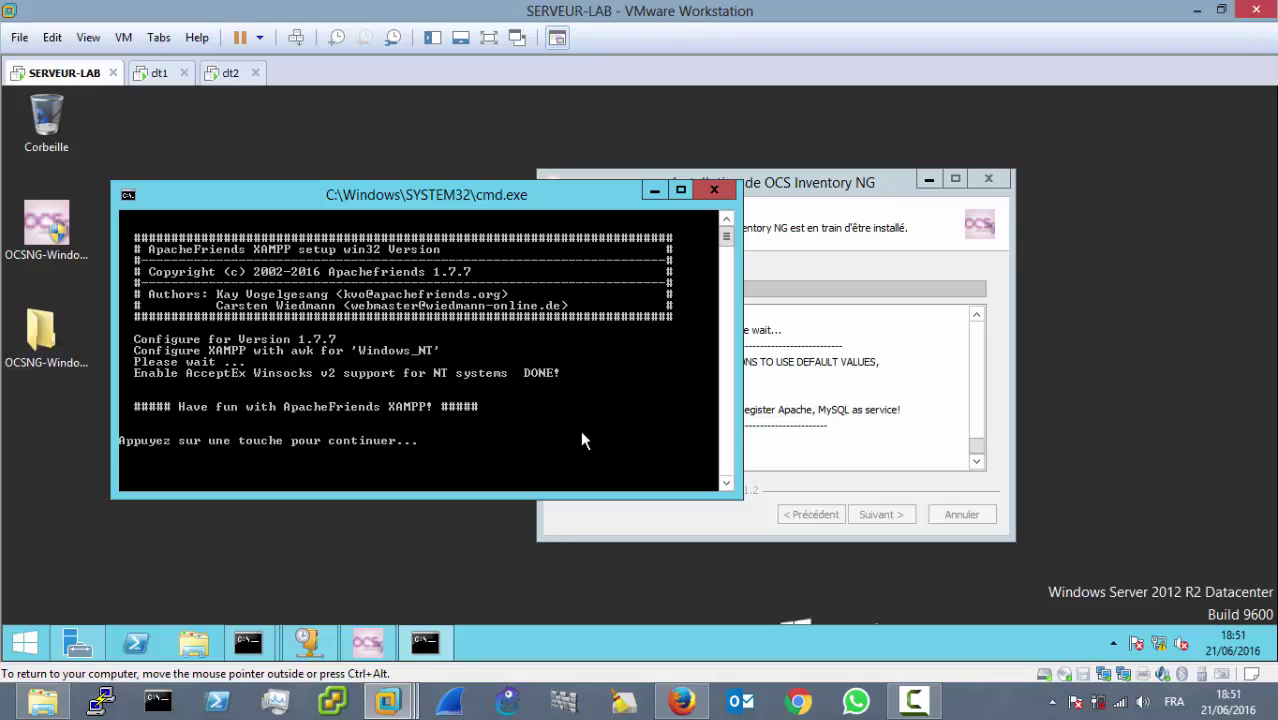
Step: Continue through the XAMPP, MySQL and Apache service consoles, then dismiss the Apache2 error
key(Return)
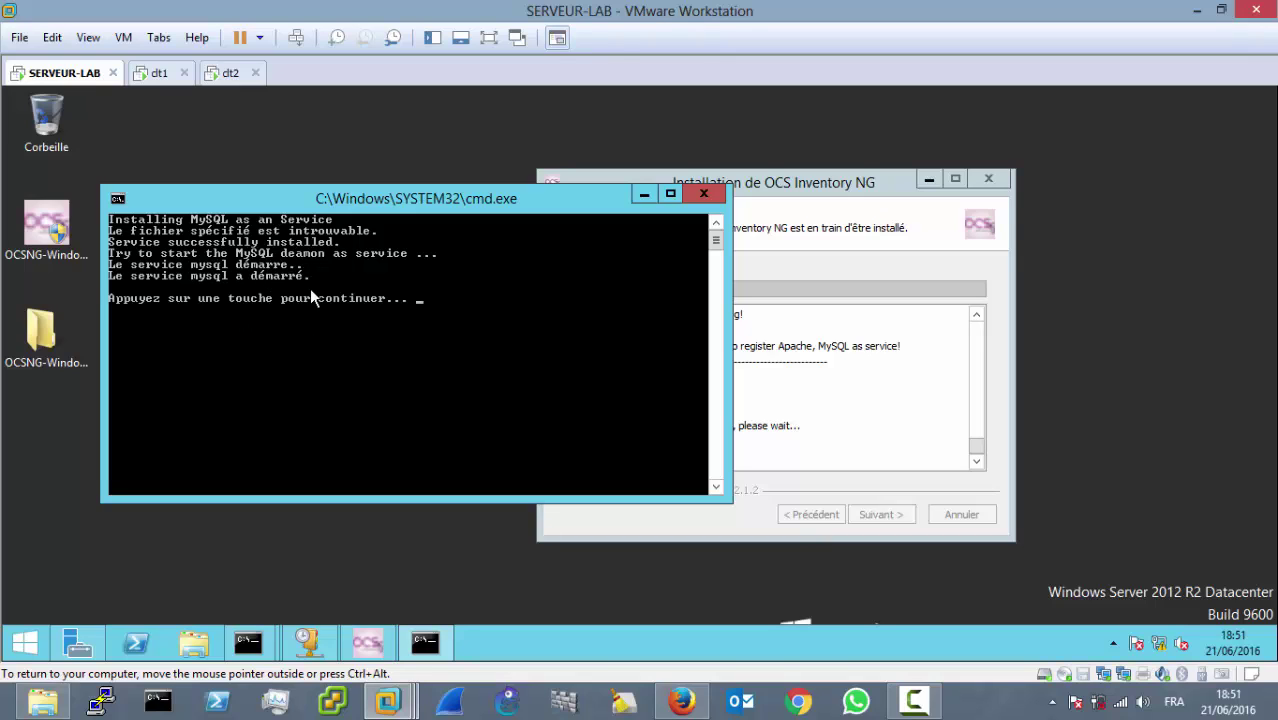
key(Return)
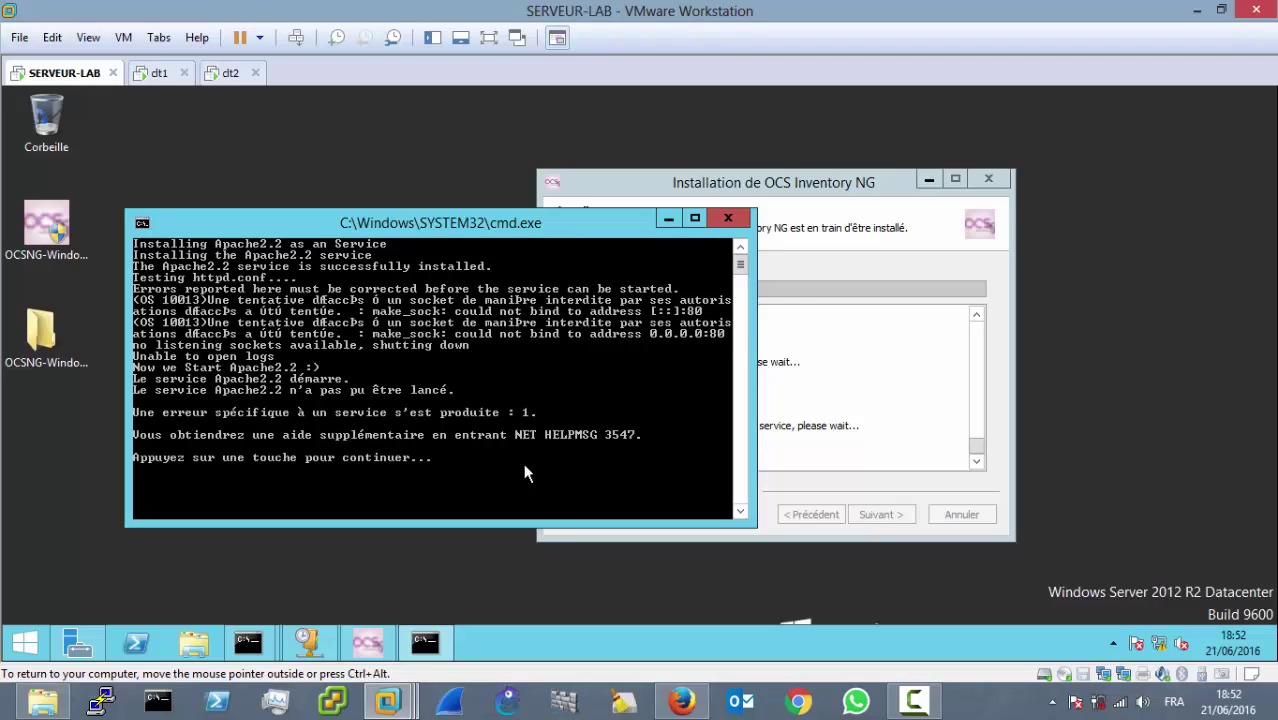
key(Return)
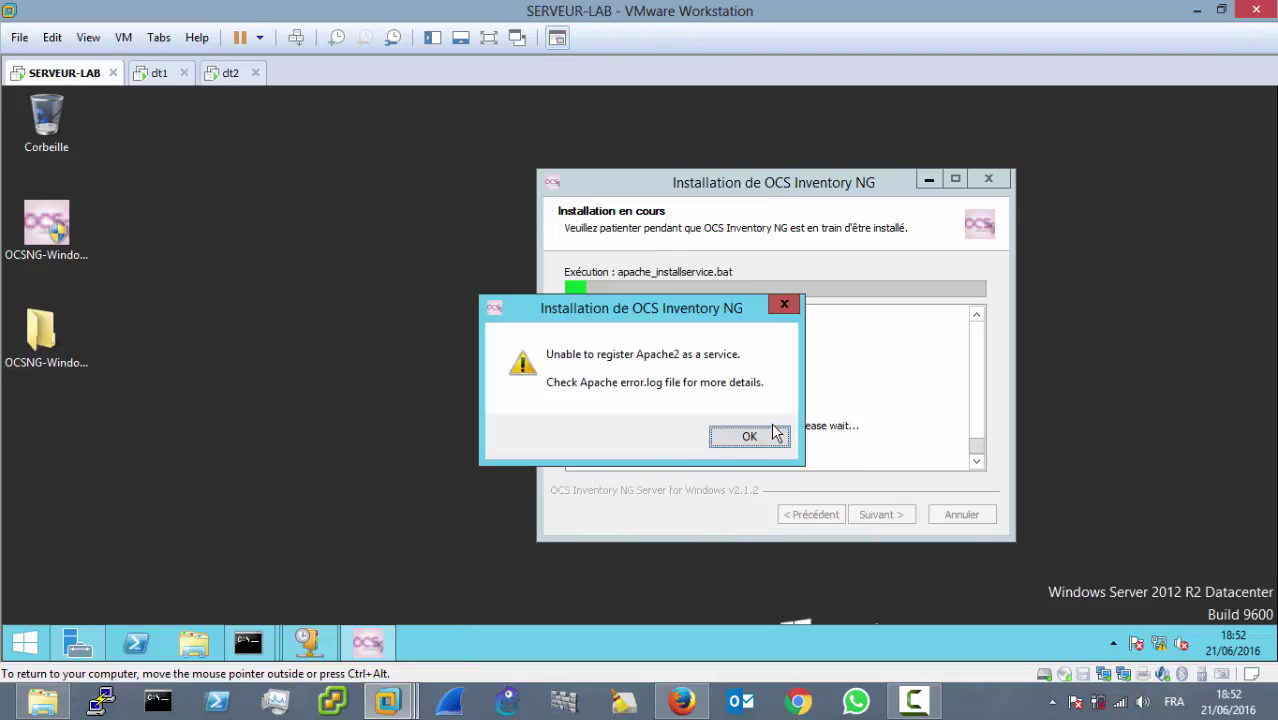
click(750, 436)
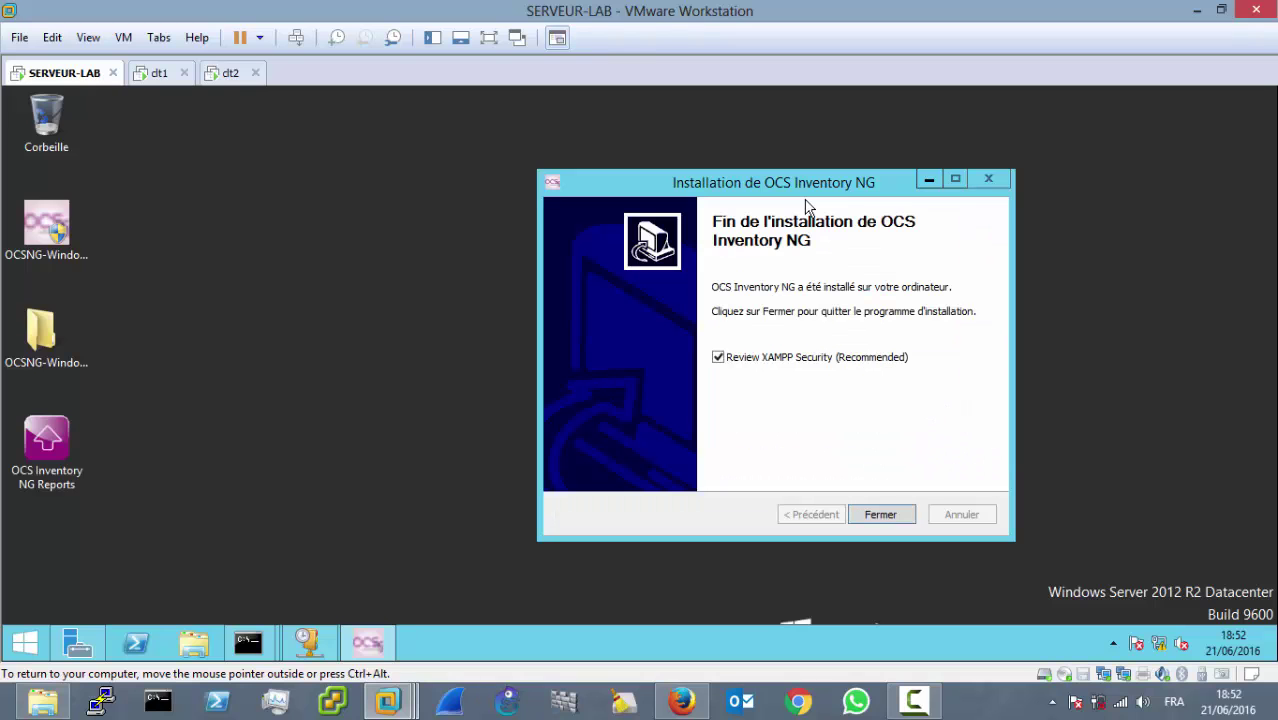
Step: Close the finished installer, maximize Internet Explorer and accept the recommended IE11 settings
click(885, 515)
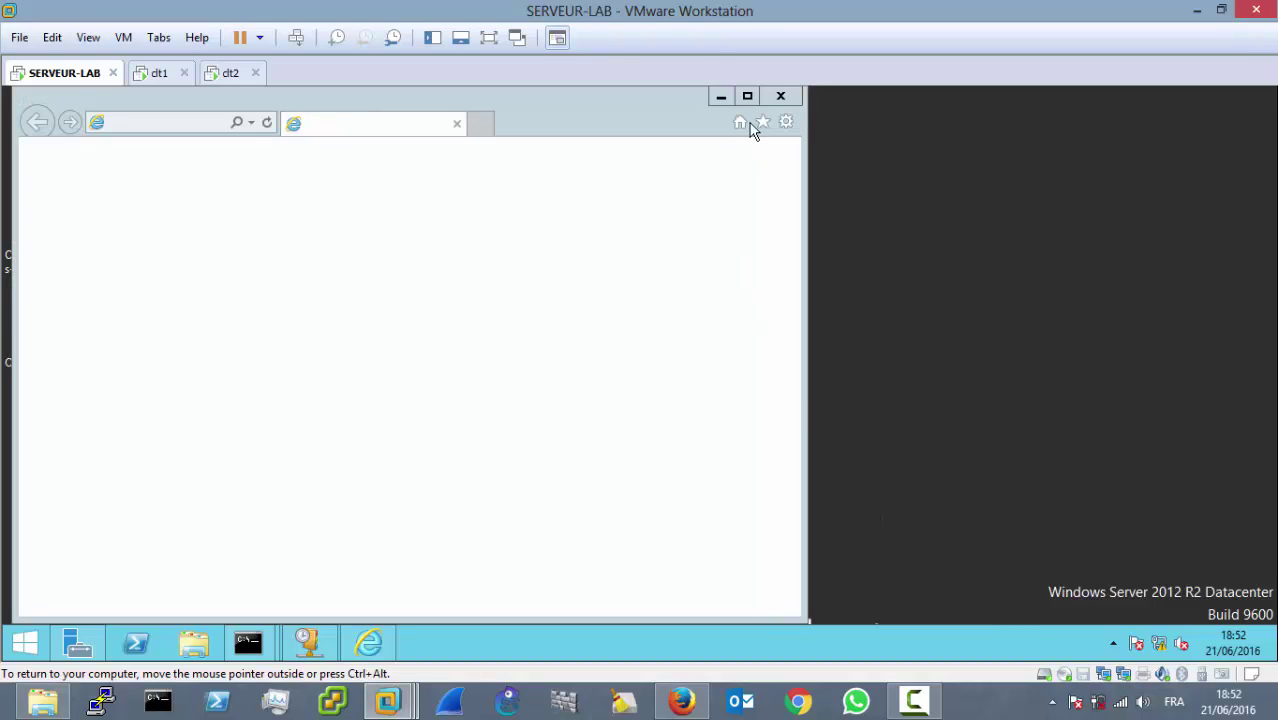
click(748, 97)
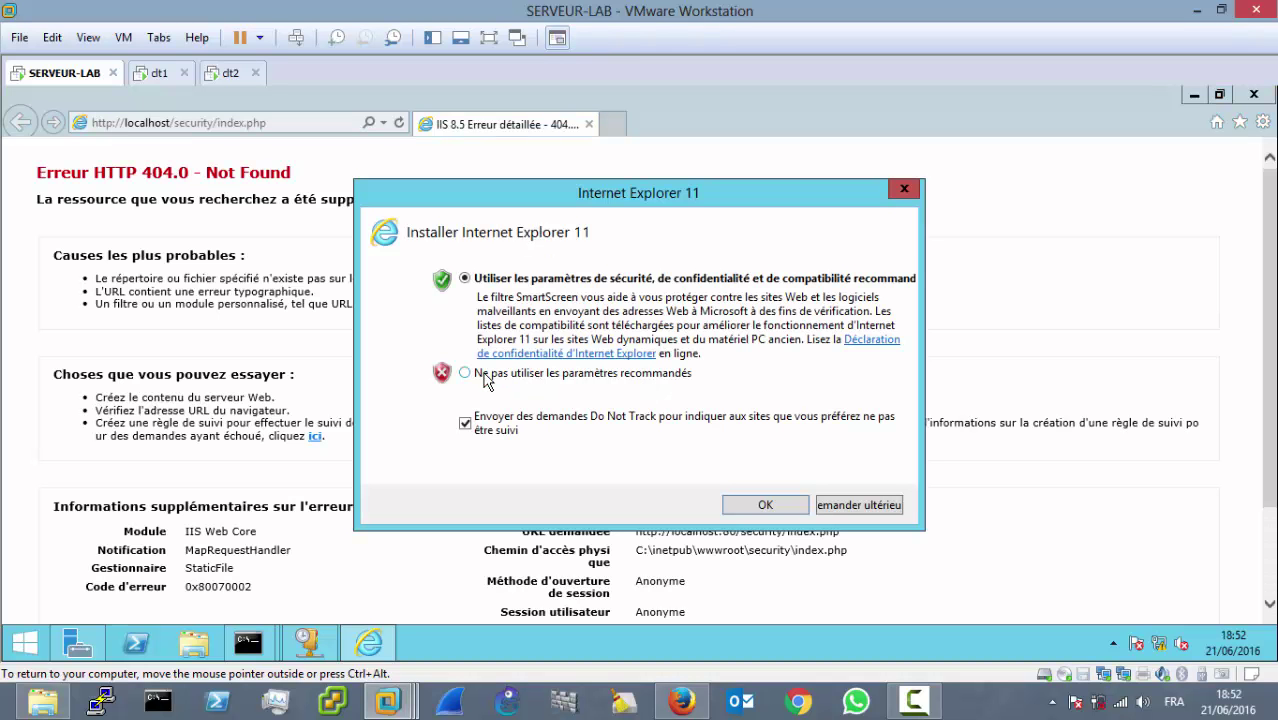
click(484, 378)
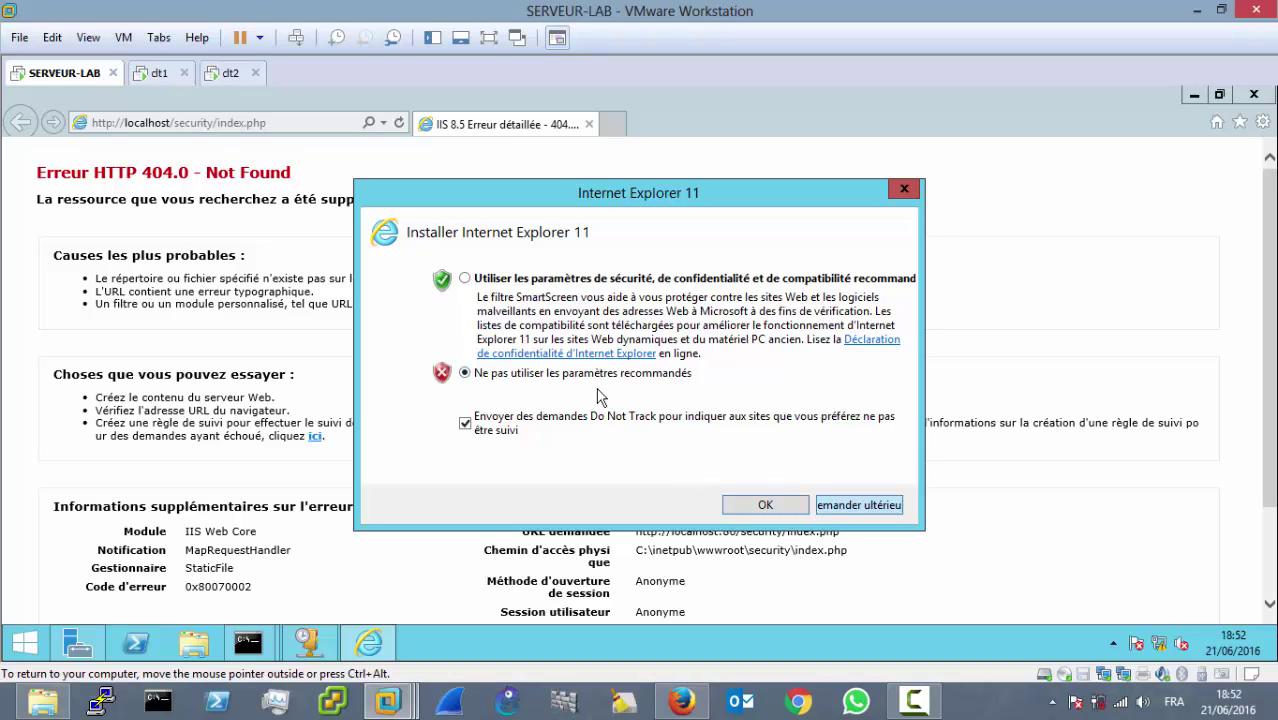
click(464, 280)
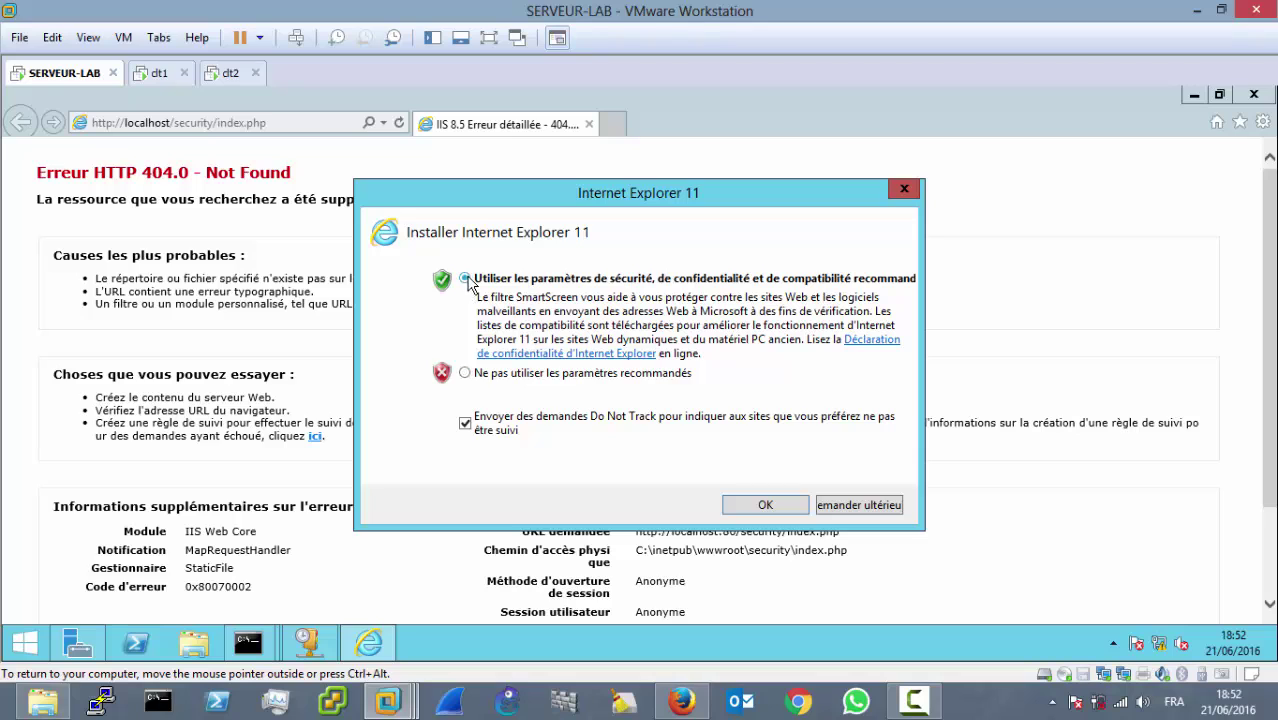
click(780, 508)
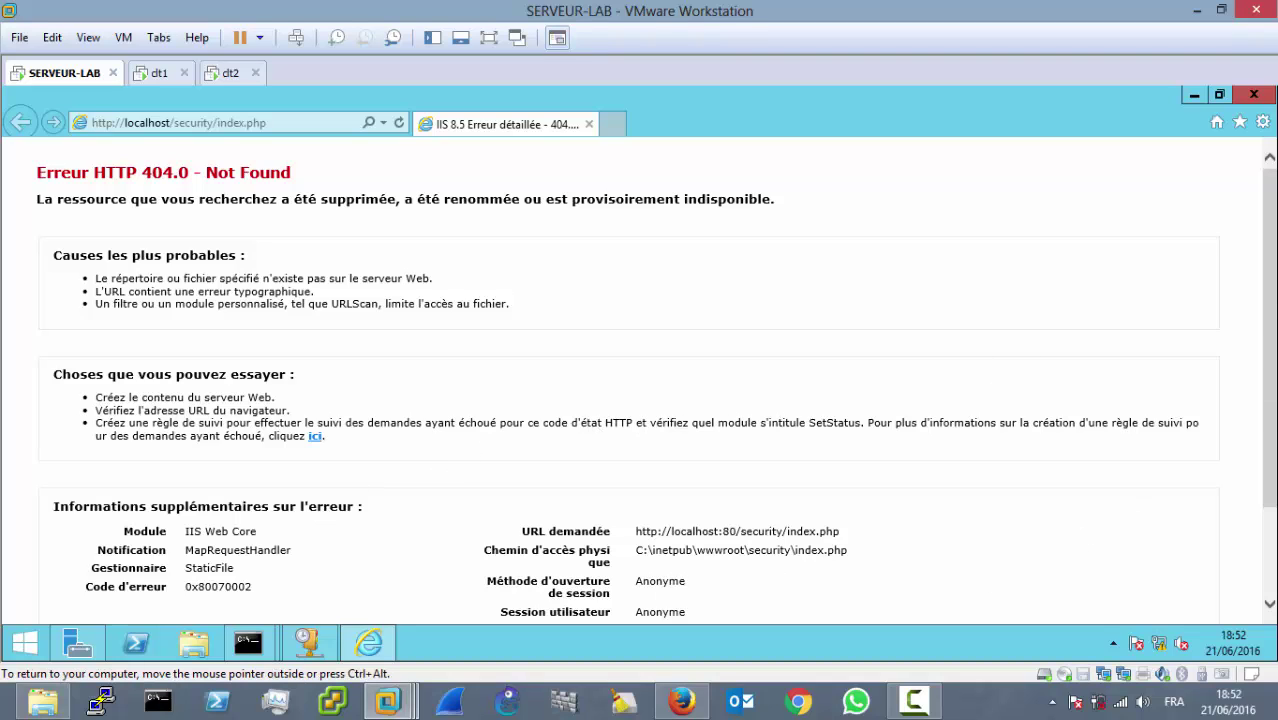
scroll(1273, 416, down, 2)
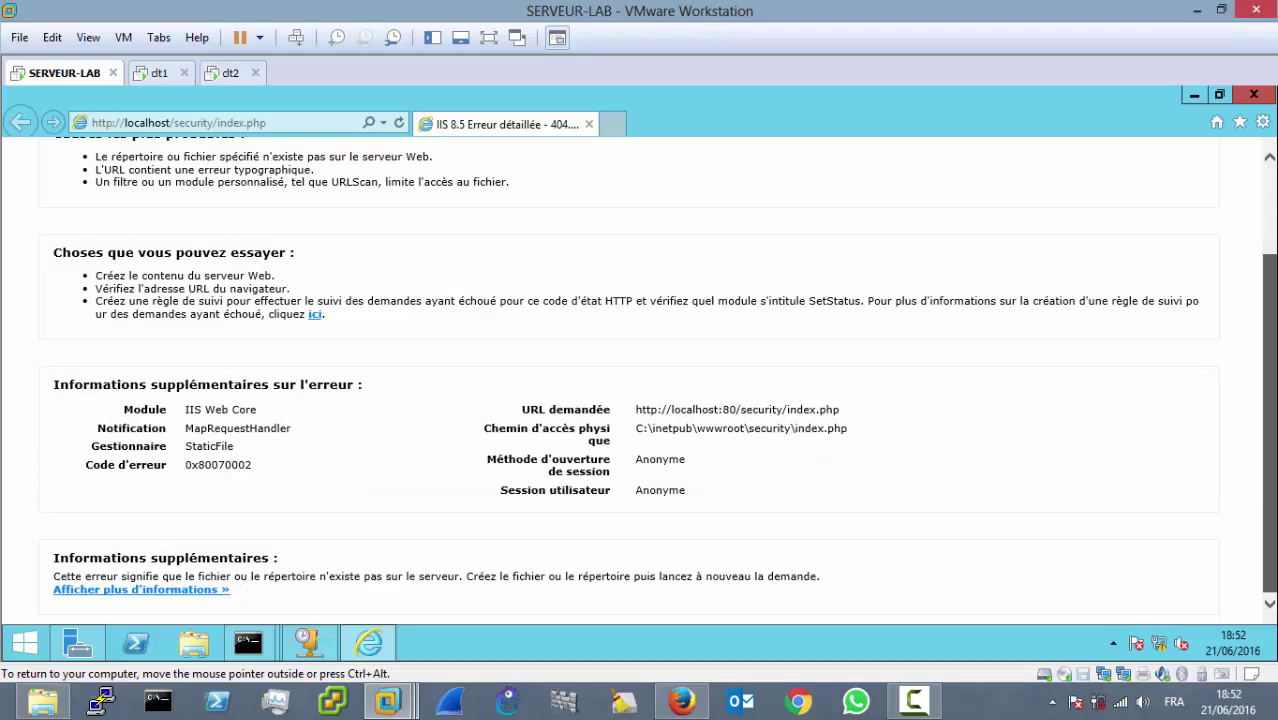
scroll(1271, 474, up, 2)
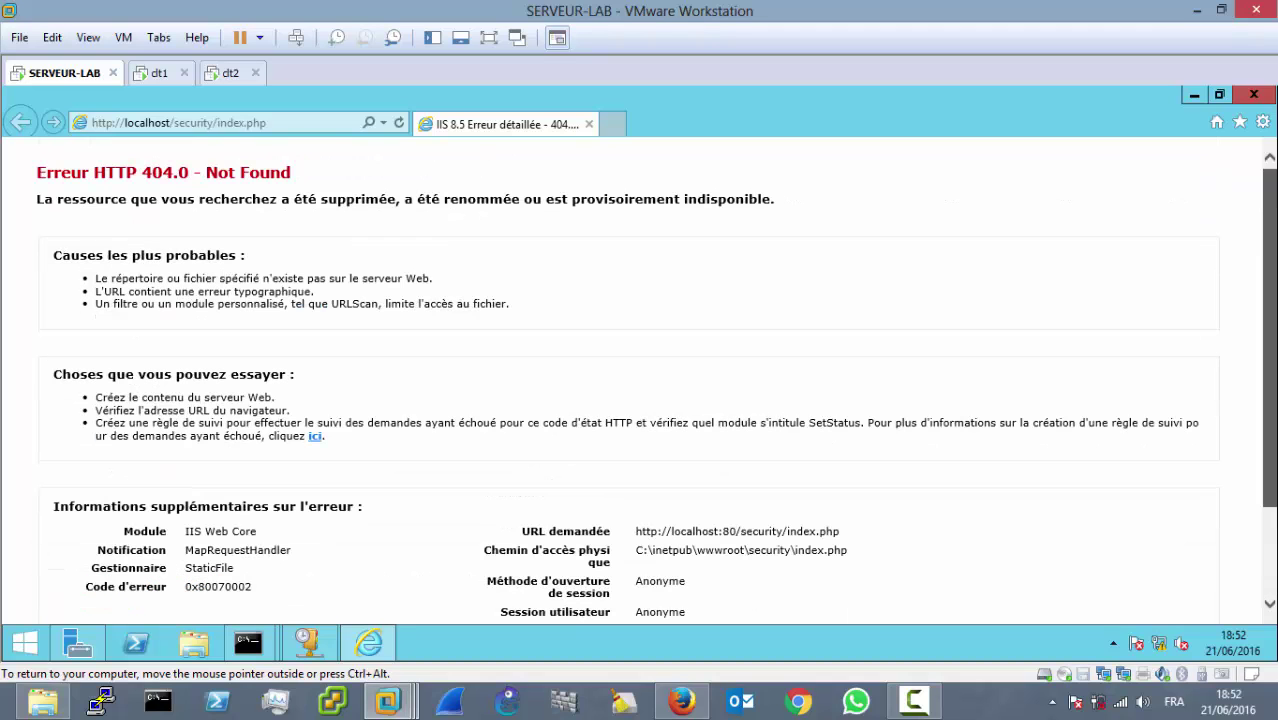
click(268, 124)
key(Return)
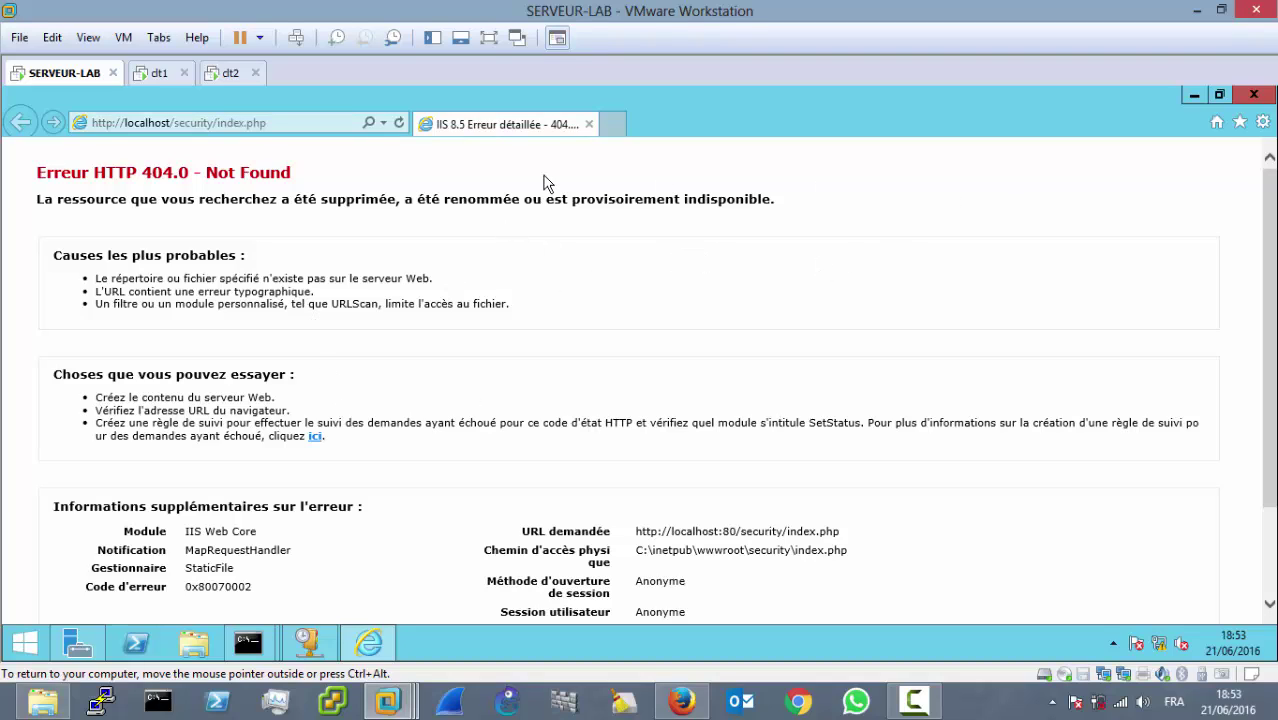
Step: Minimize Internet Explorer and open Task Manager from the taskbar
click(1194, 95)
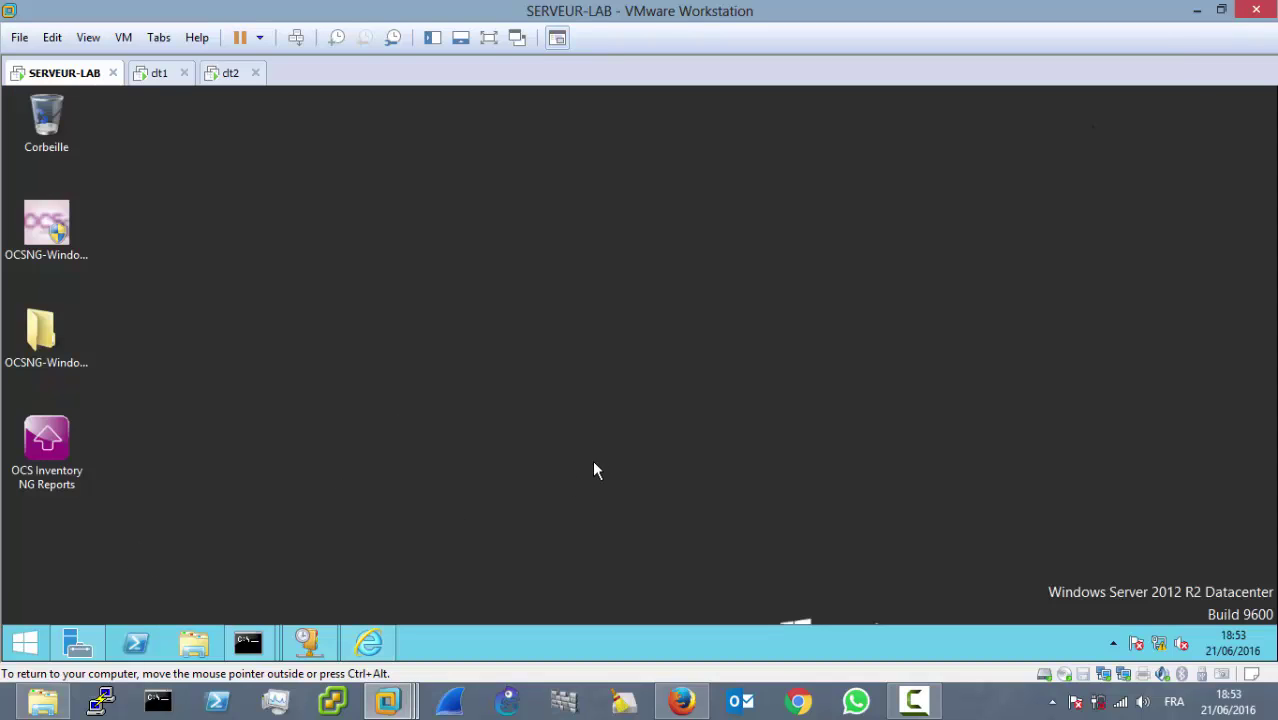
right_click(561, 647)
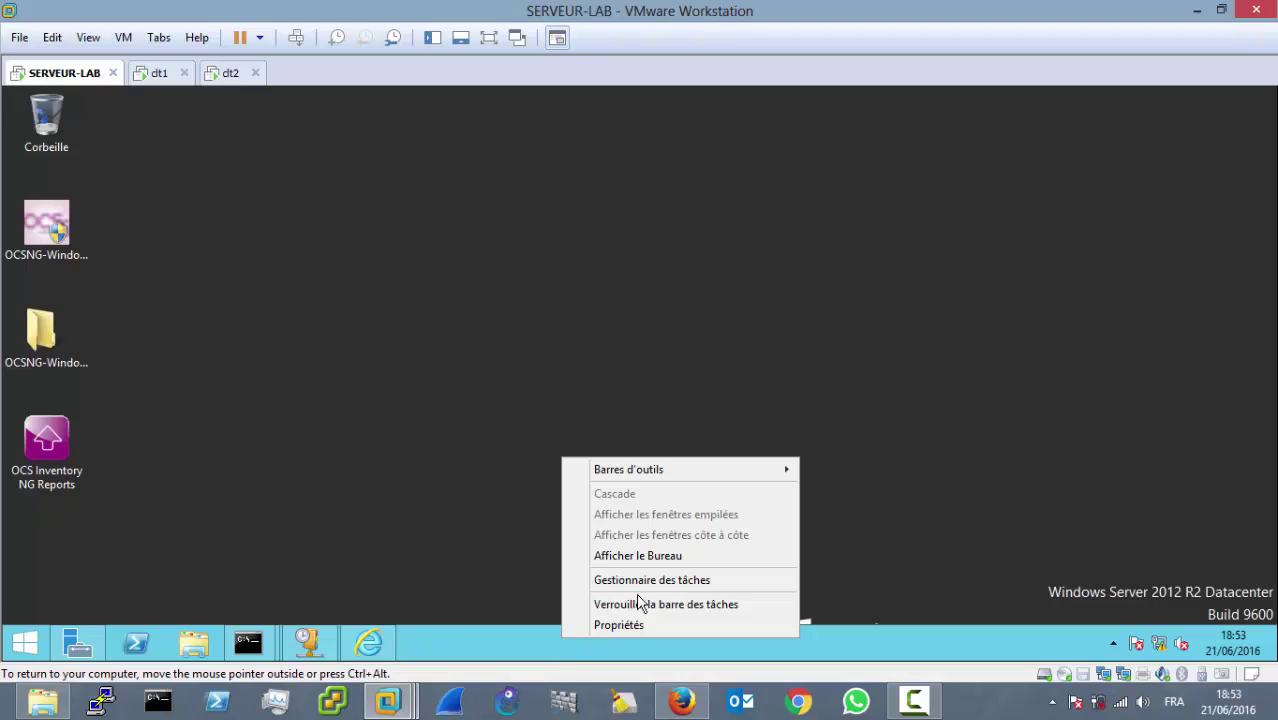
click(707, 582)
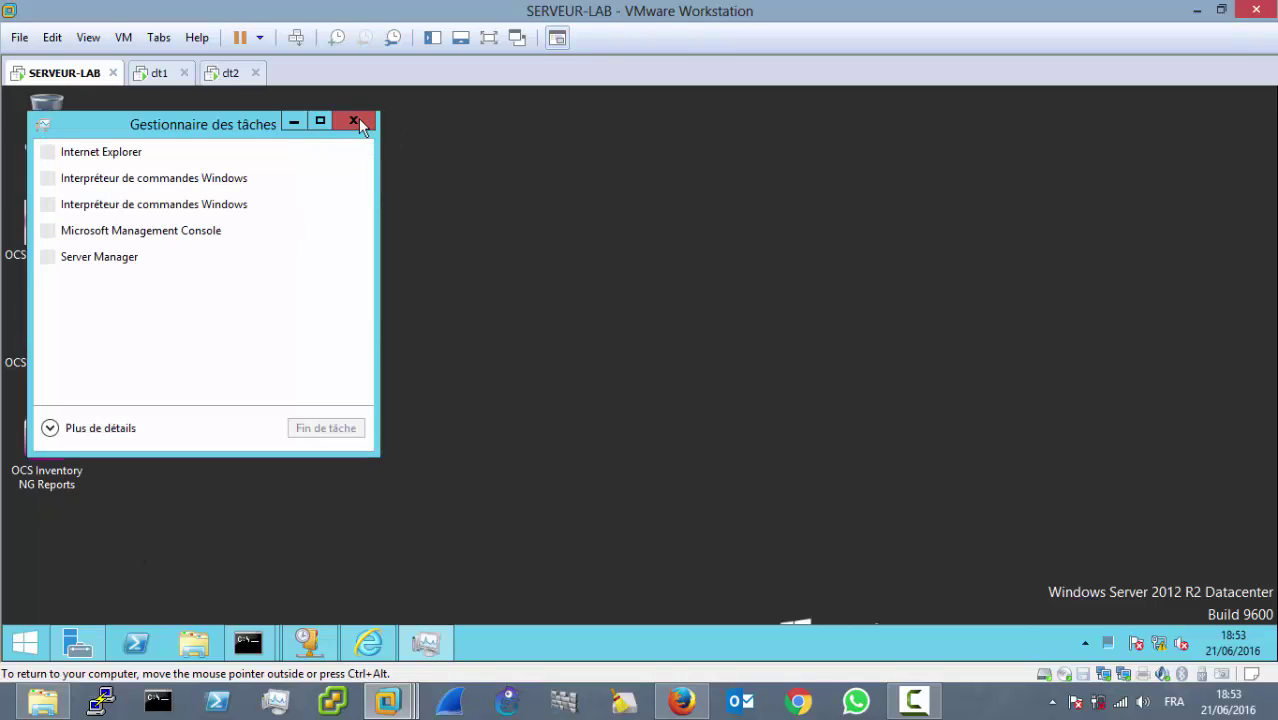
click(598, 280)
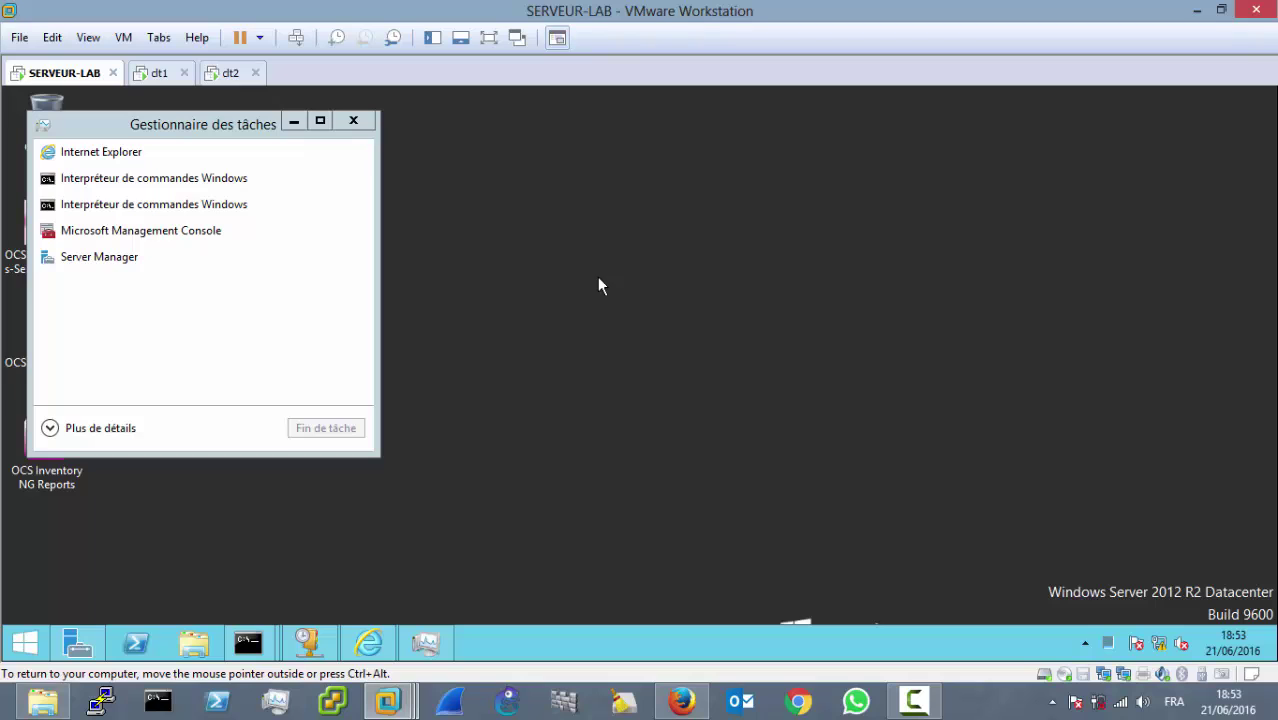
Step: Close both ipconfig command prompt windows, then close Task Manager
mouse_move(250, 645)
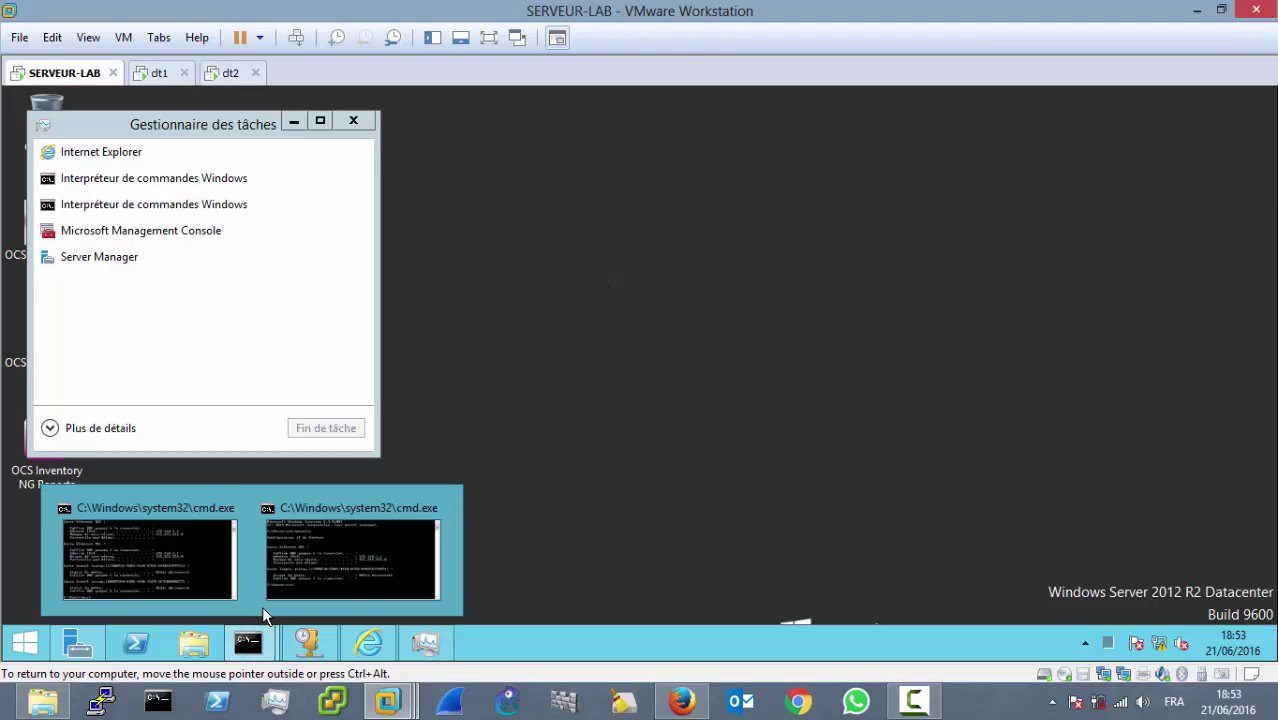
click(319, 574)
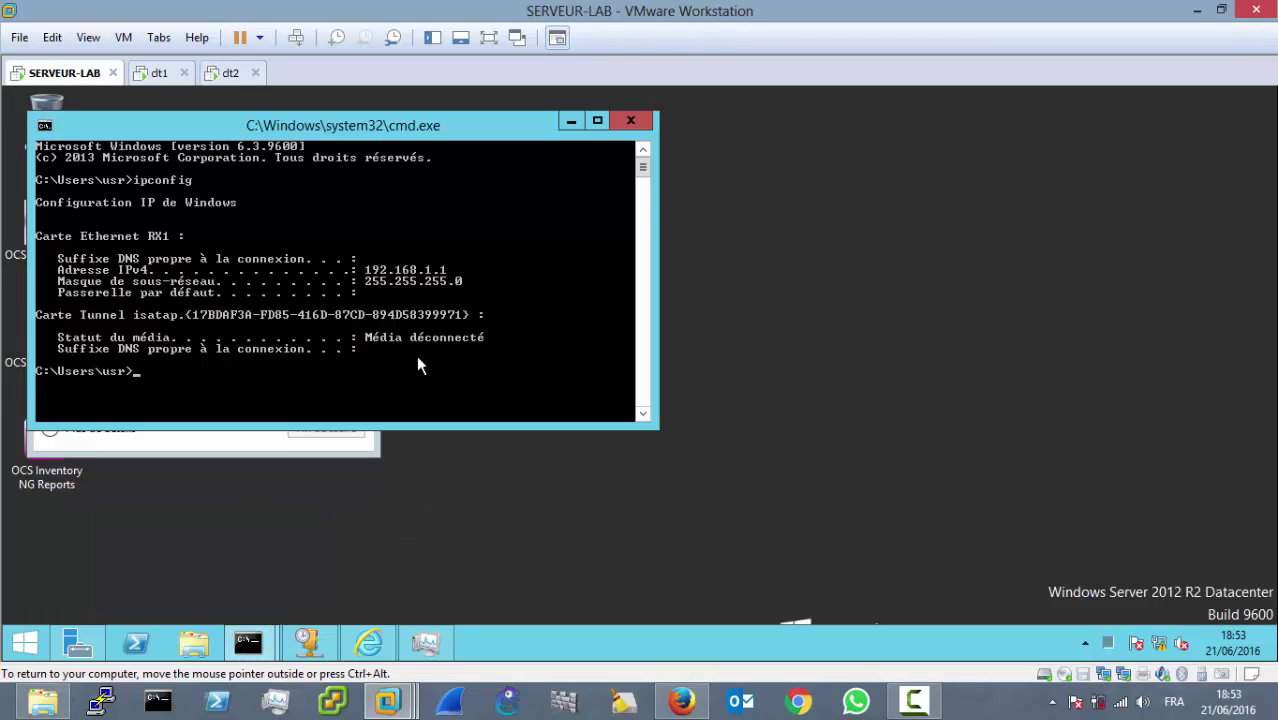
click(631, 120)
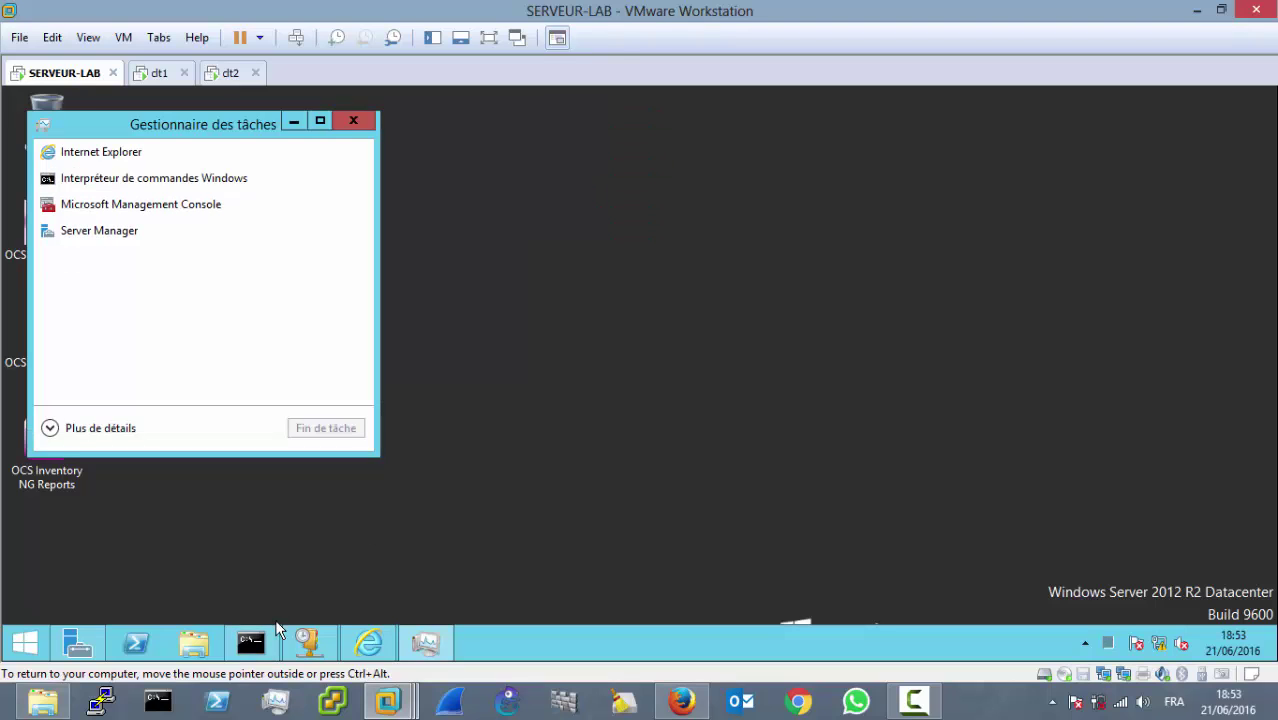
click(255, 644)
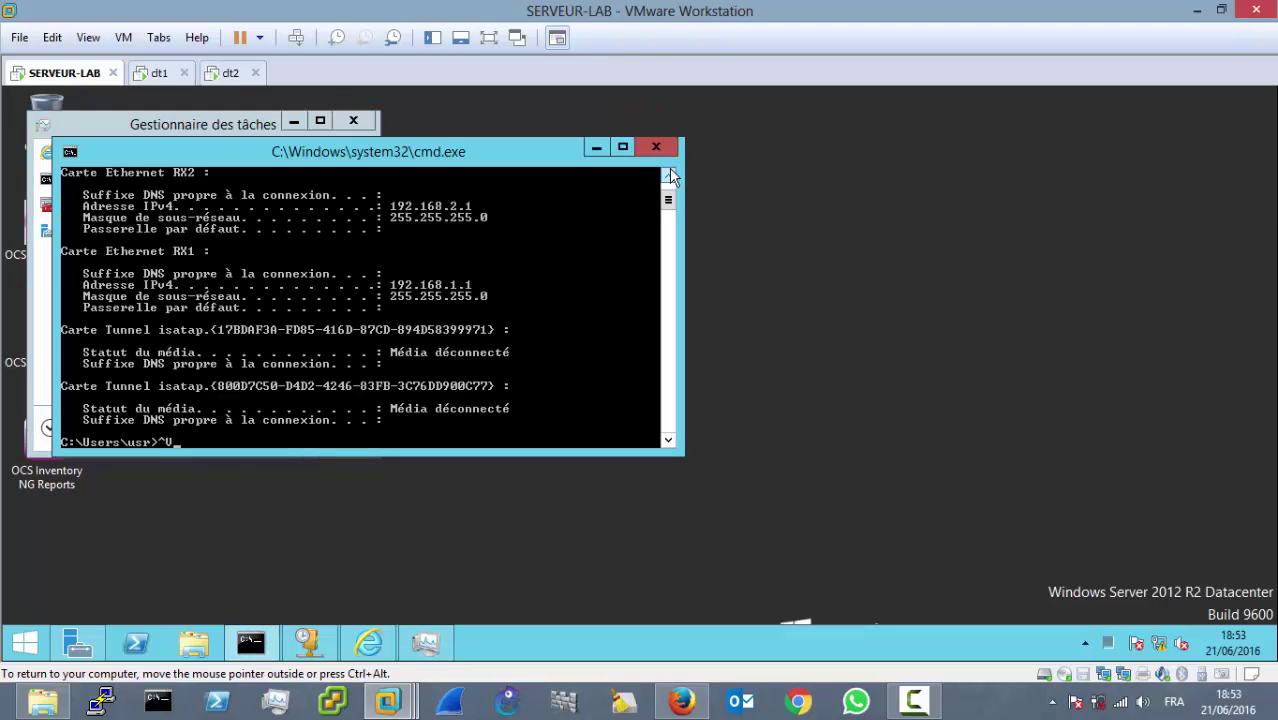
click(656, 148)
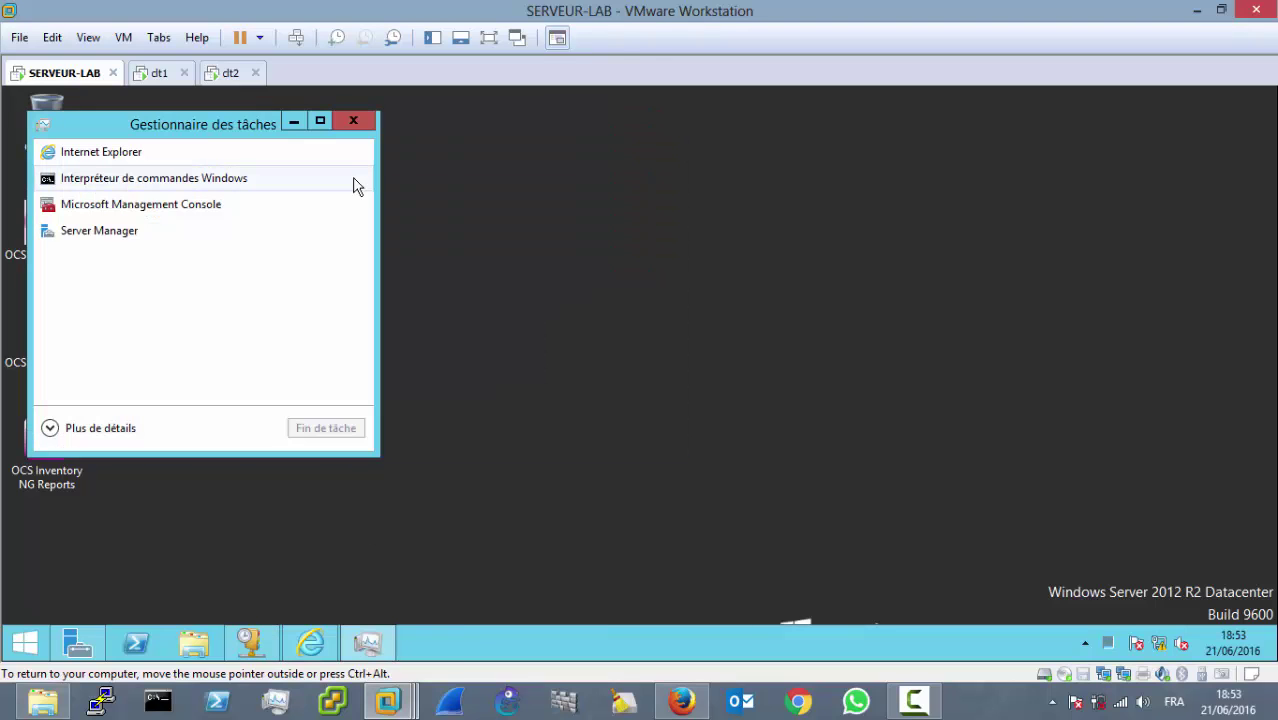
click(360, 119)
Step: Run services.msc from the Run box, correcting the mistyped service.msc after its error
key(super+r)
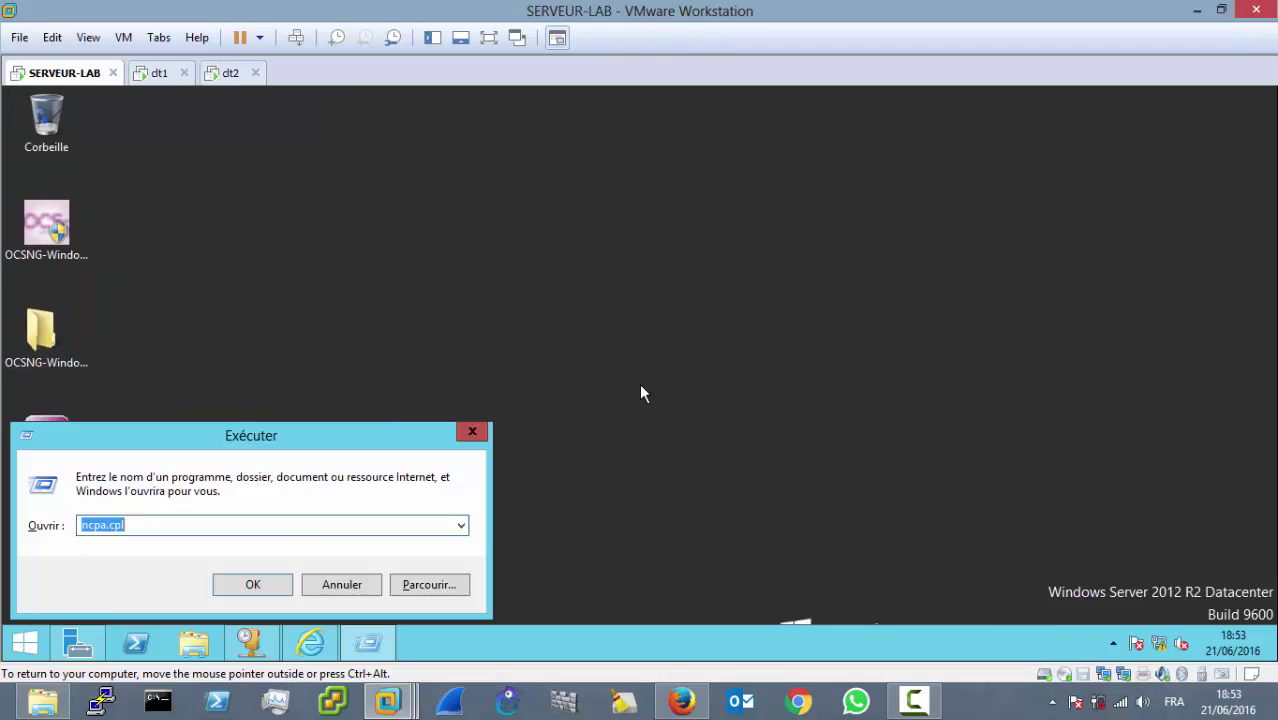
text(c)
key(BackSpace)
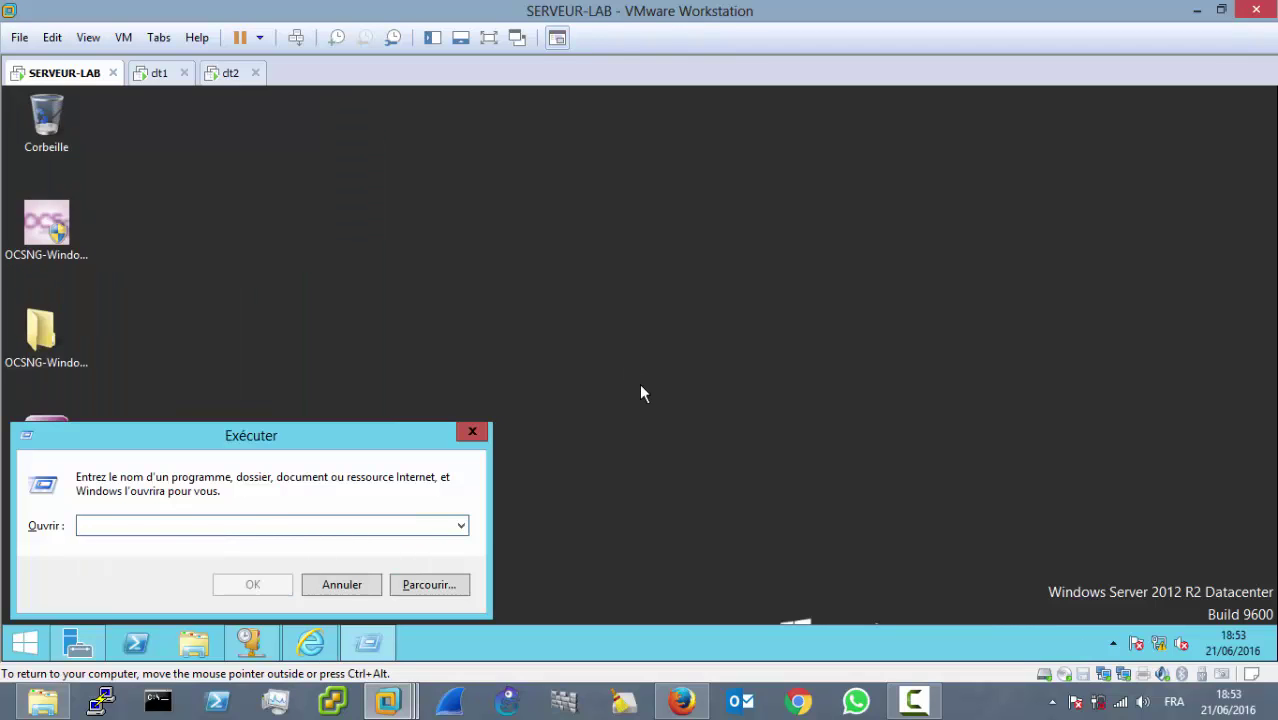
text(servi)
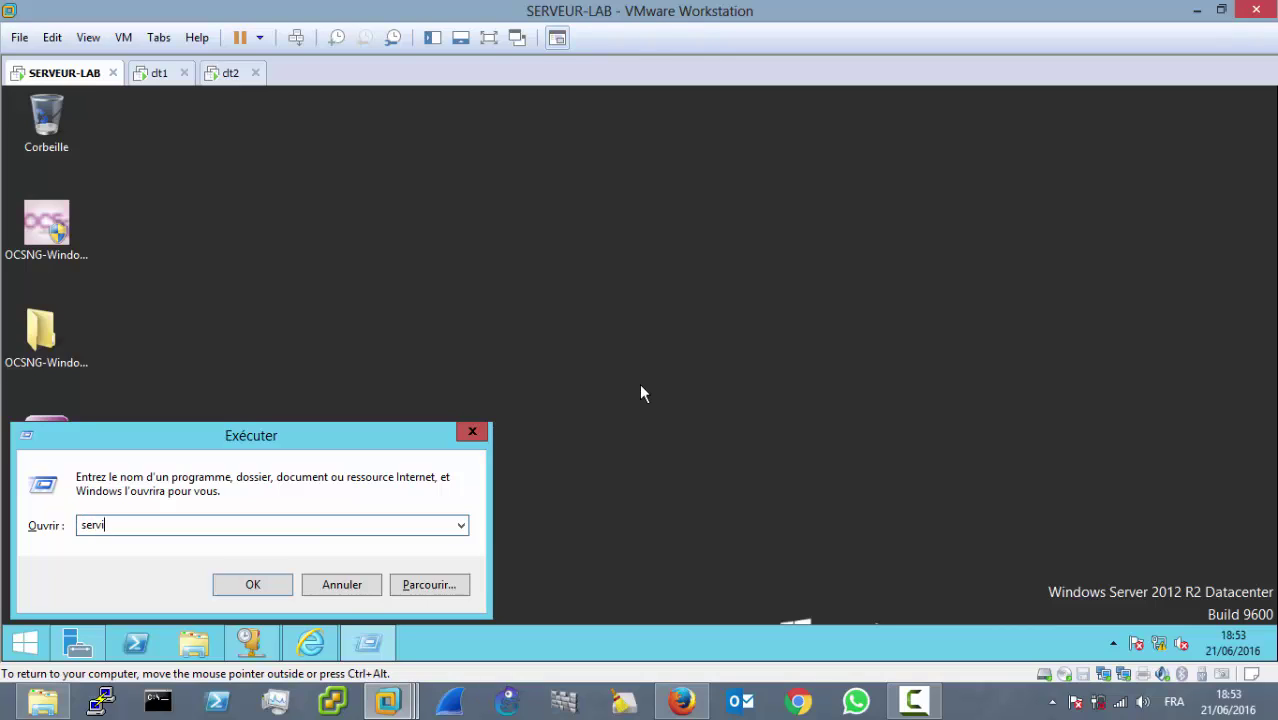
text(ce.msc)
key(Return)
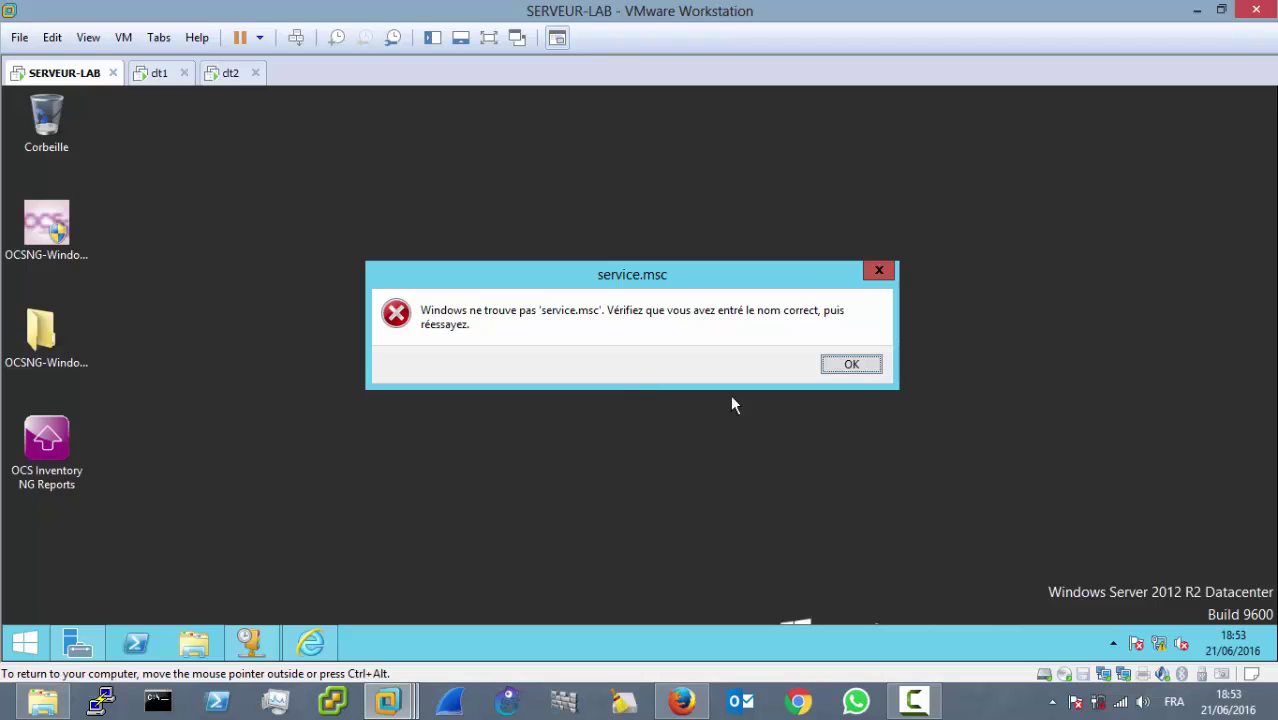
click(850, 364)
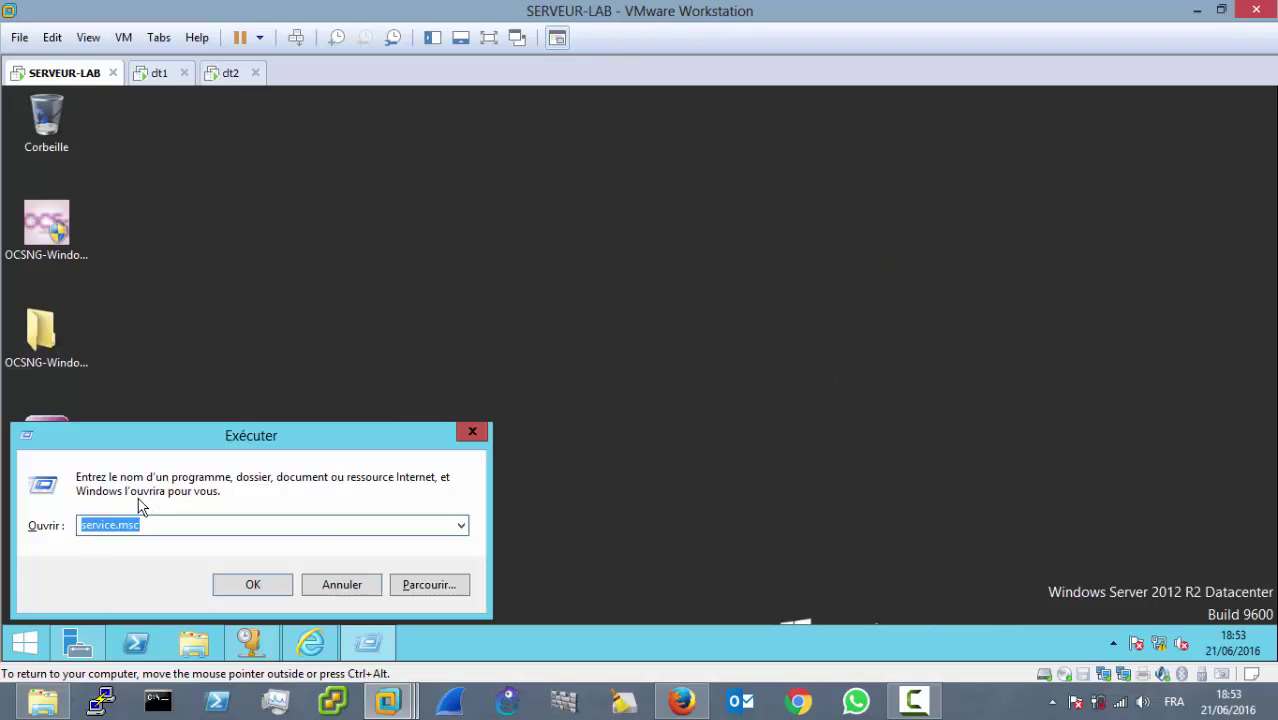
click(117, 523)
text(s)
key(Return)
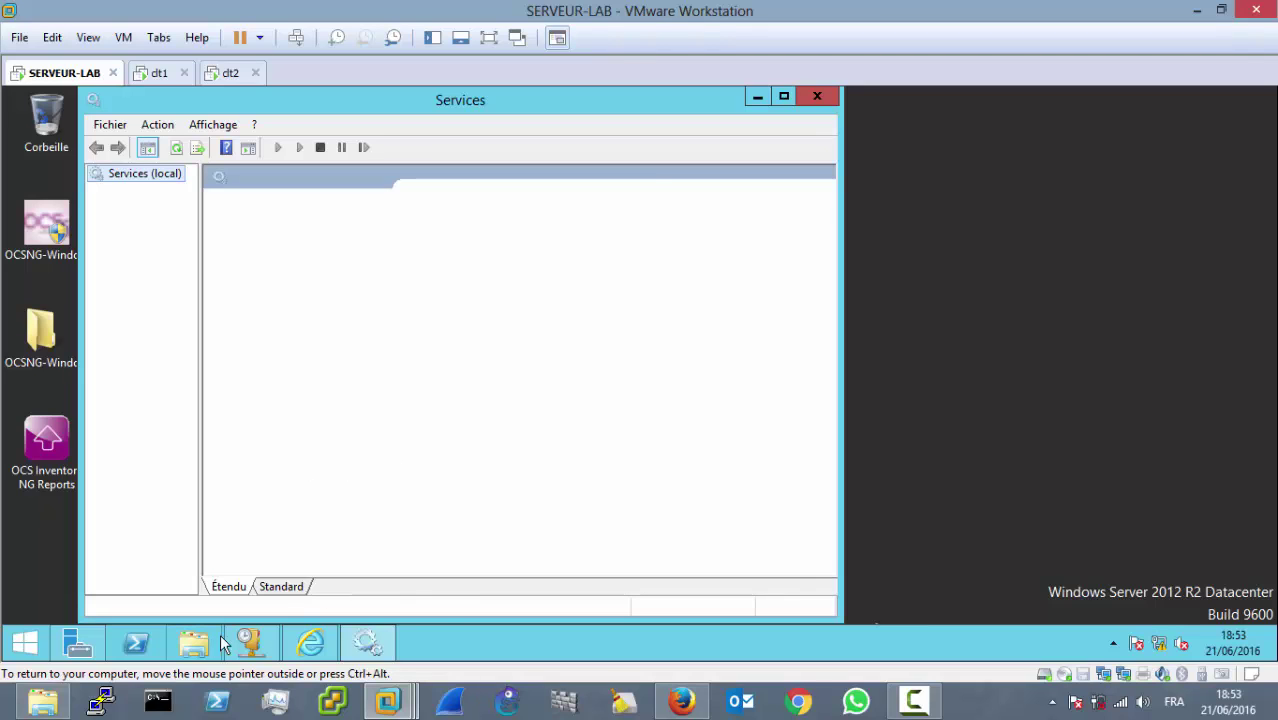
Step: Try starting the Apache2.2 service twice, dismissing each start failure
click(1114, 645)
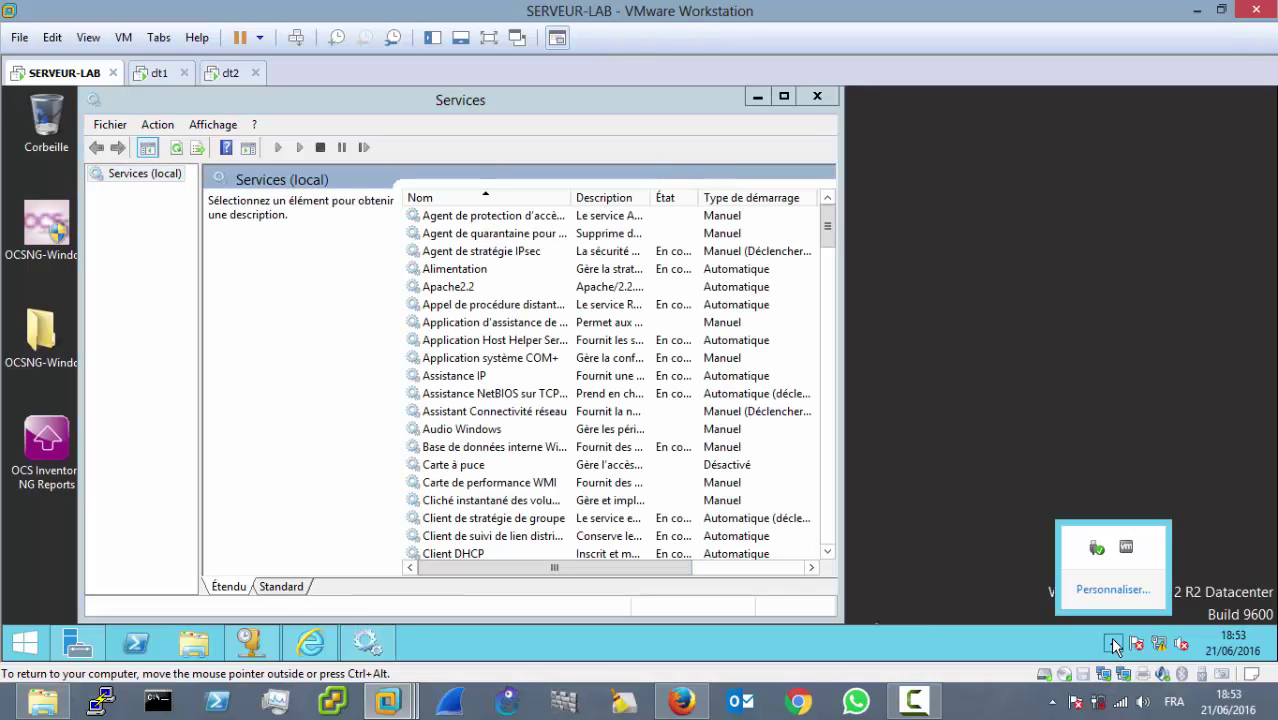
click(926, 358)
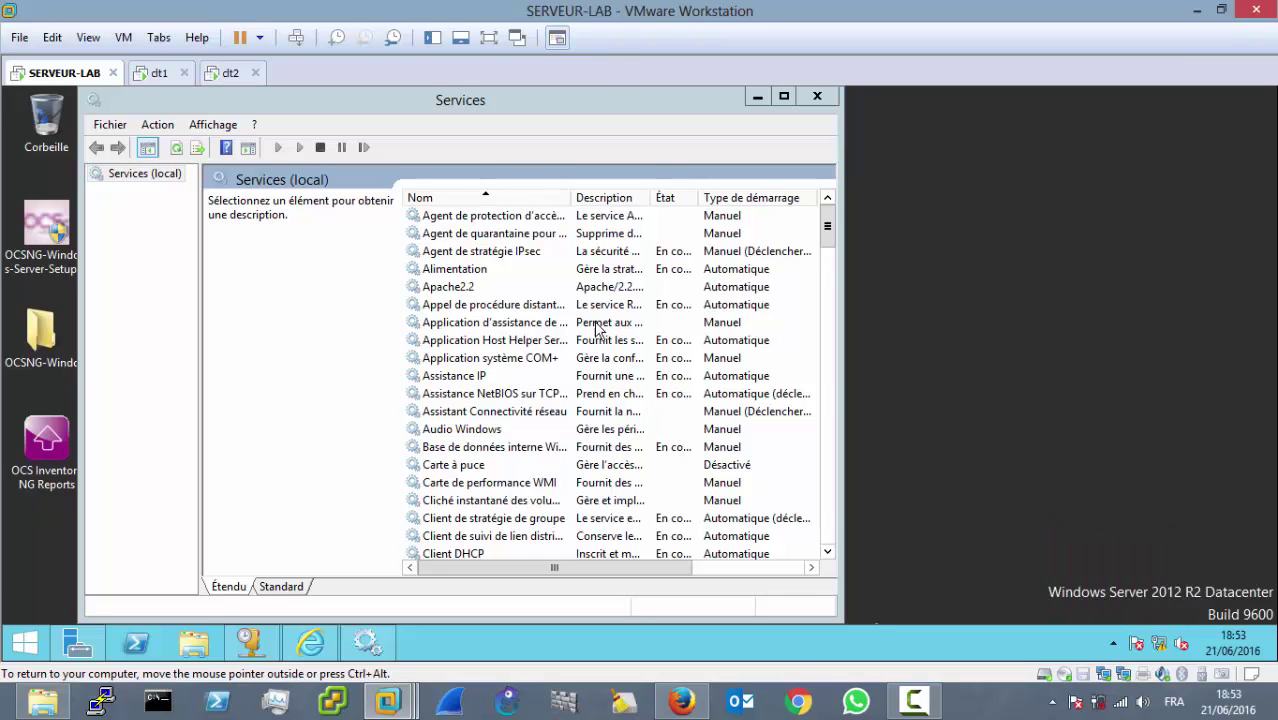
click(500, 377)
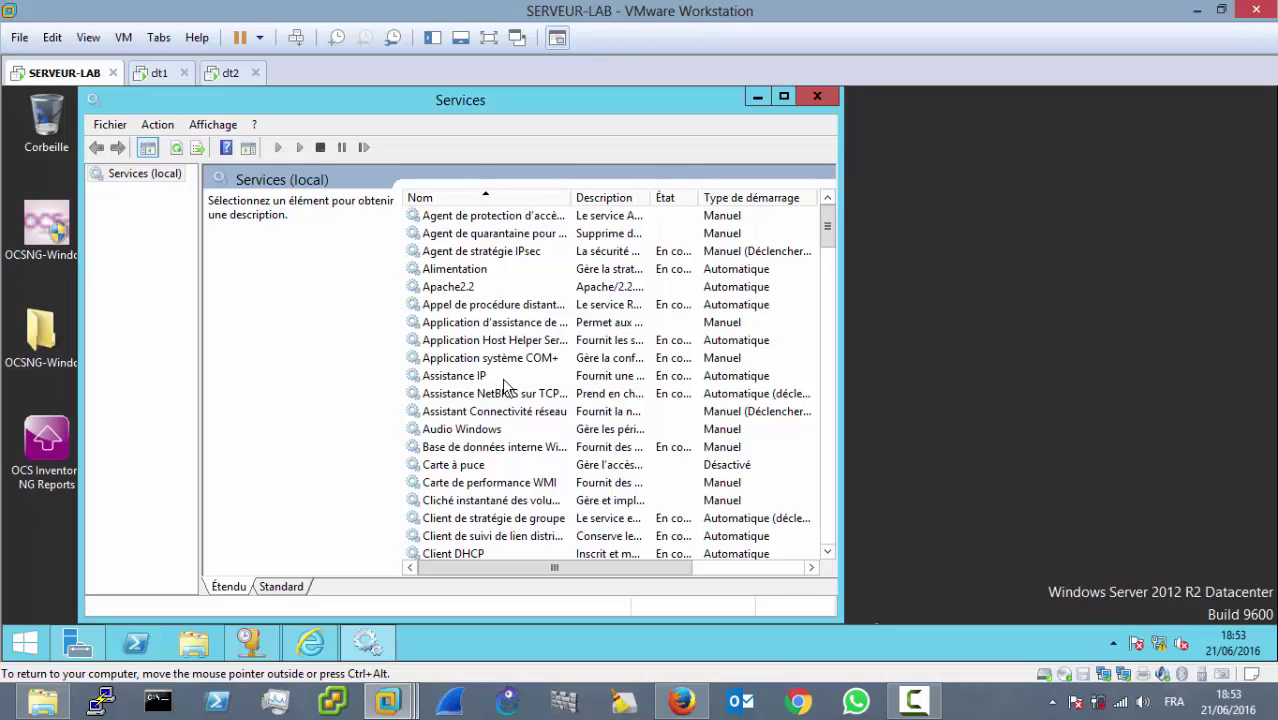
click(470, 286)
right_click(478, 290)
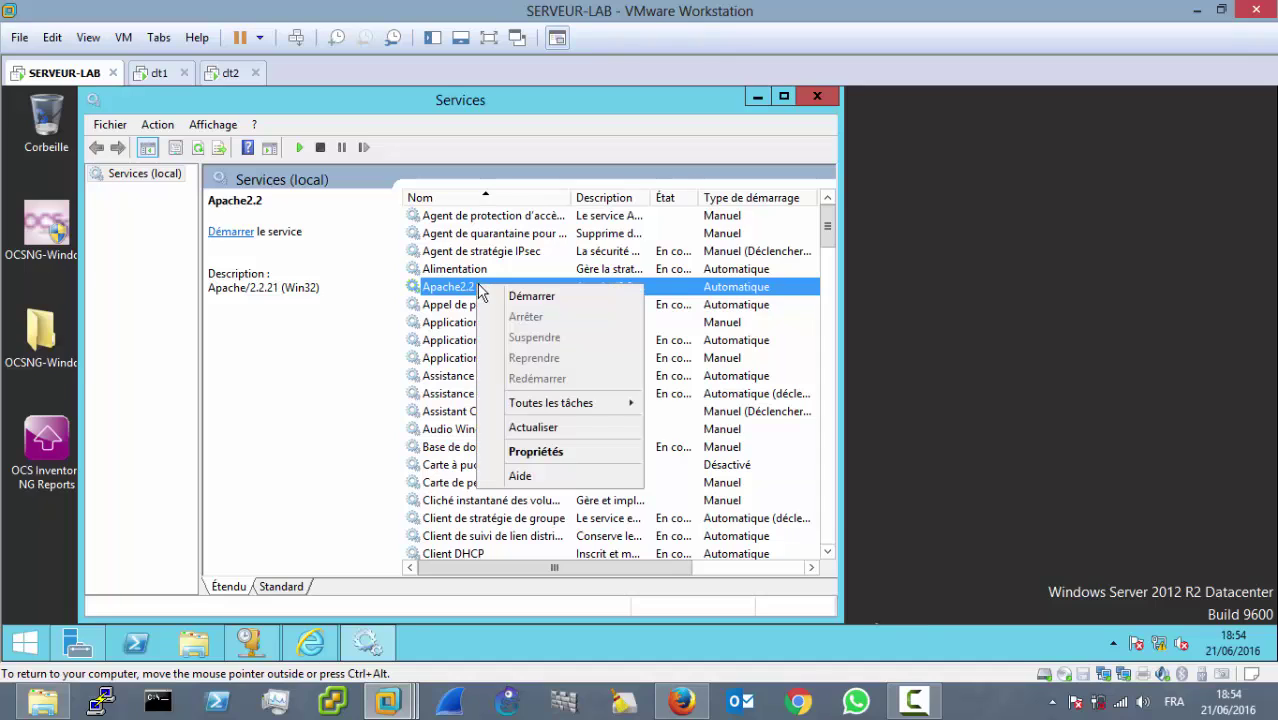
click(503, 299)
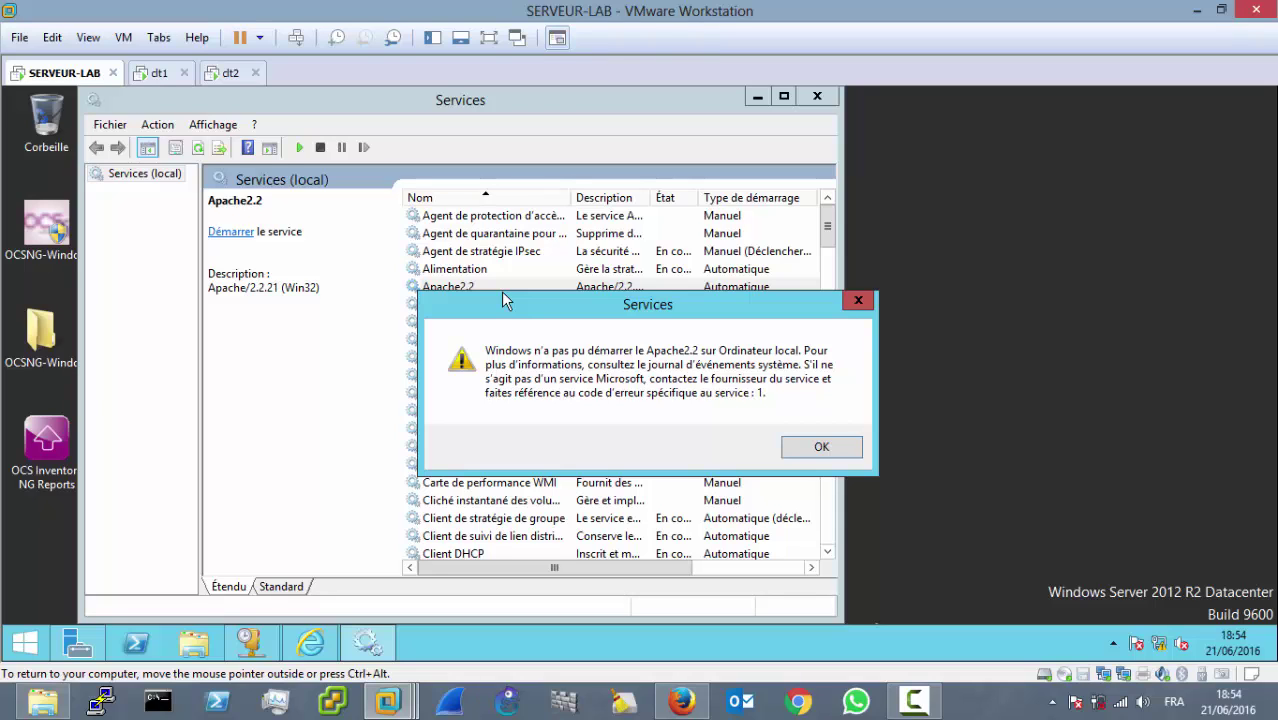
click(822, 447)
click(230, 235)
click(821, 447)
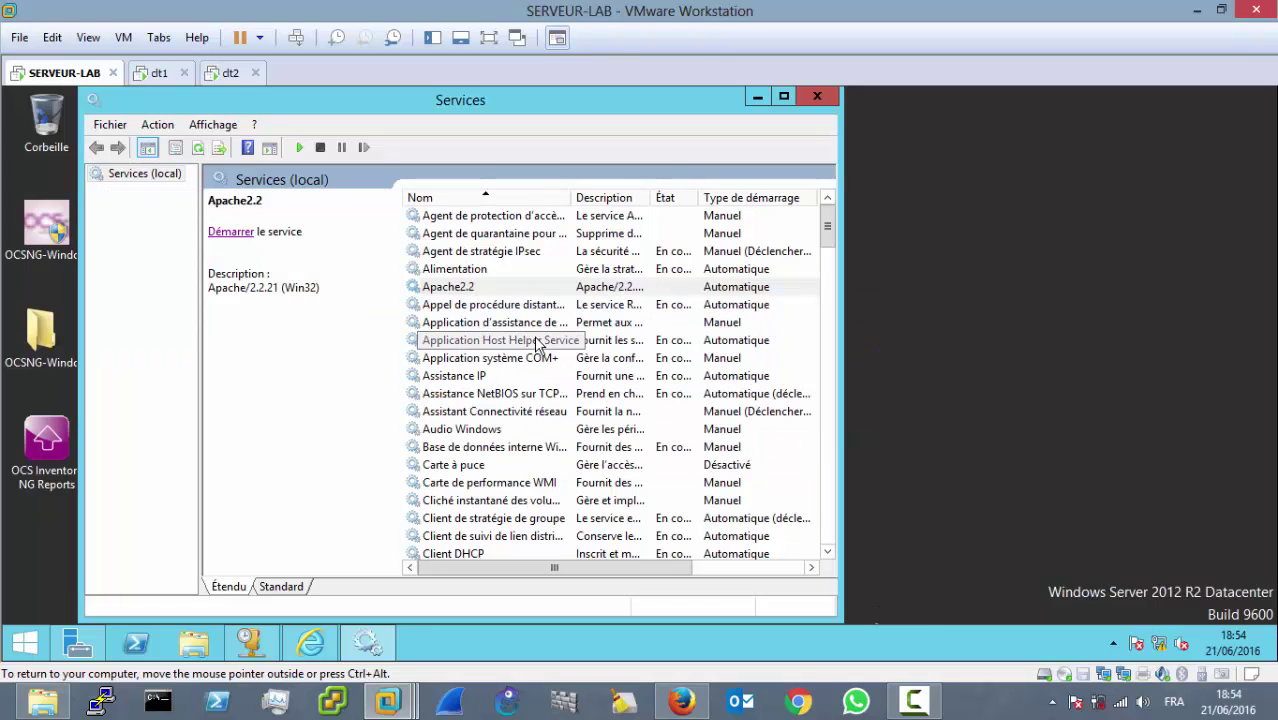
Step: Restart the mysql service via Toutes les tâches > Redémarrer
click(538, 344)
click(505, 362)
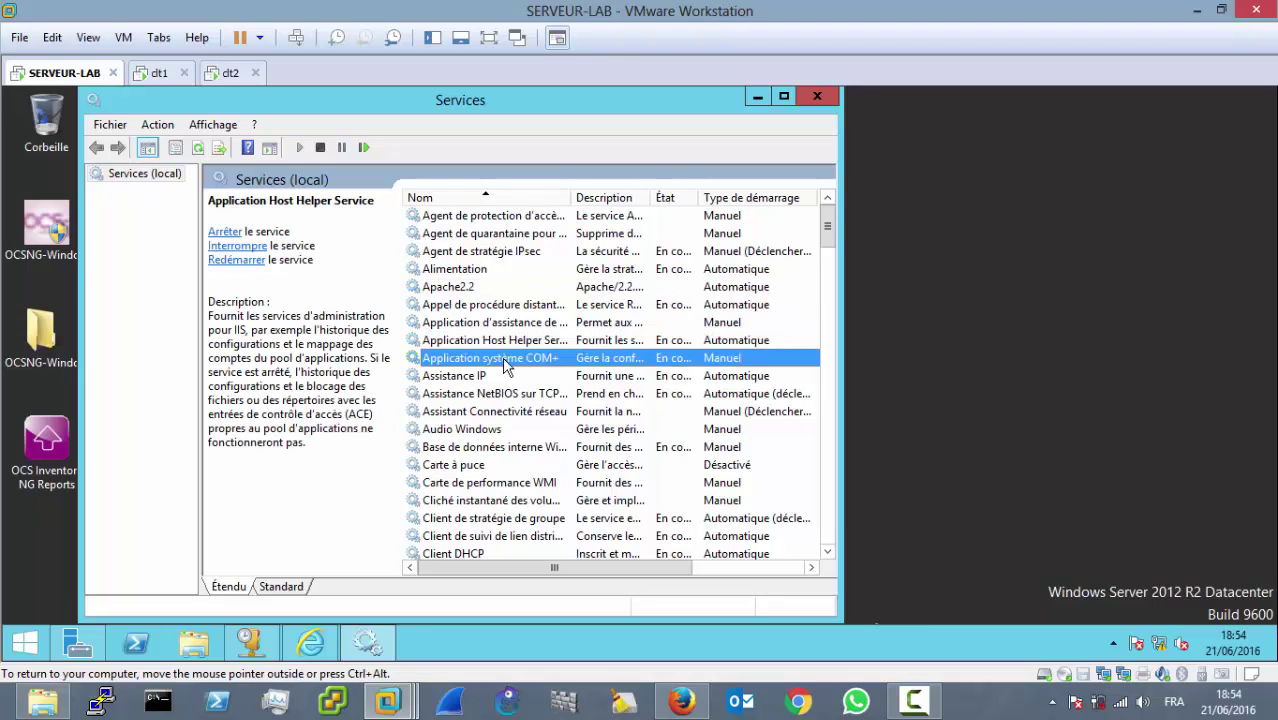
key(Down)
key(m)
key(Down)
key(Down)
key(Down)
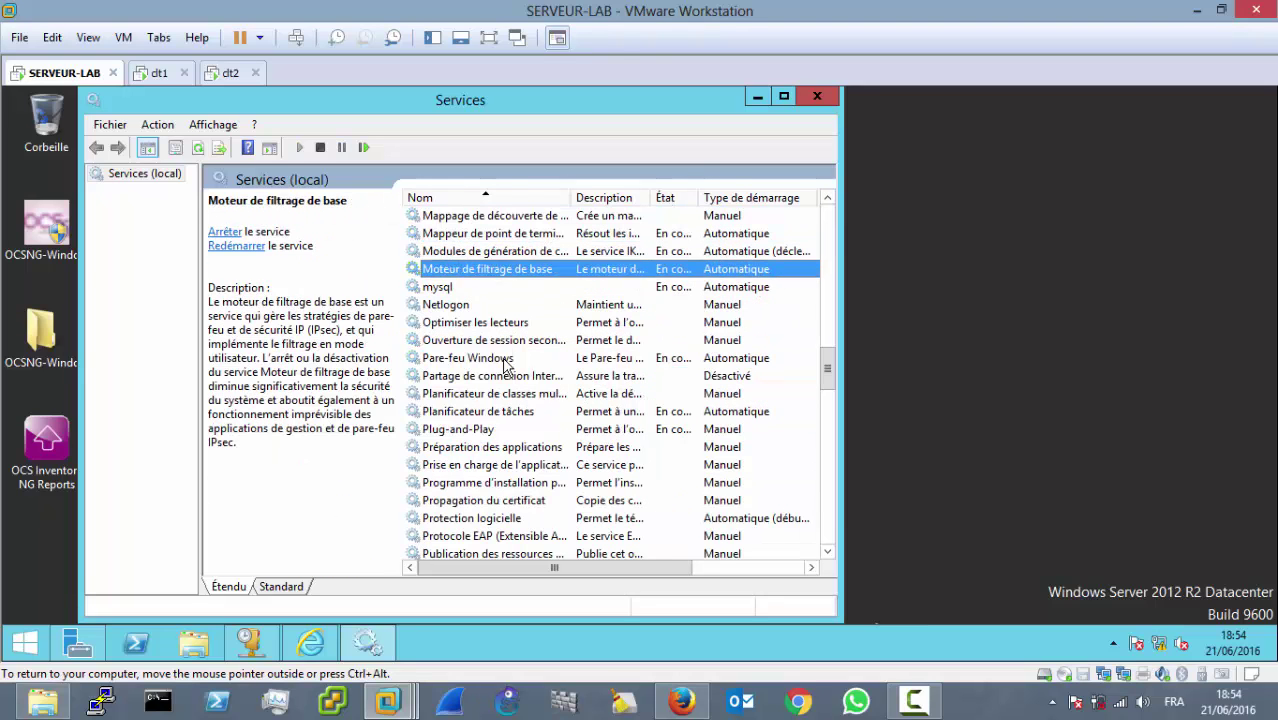
key(Down)
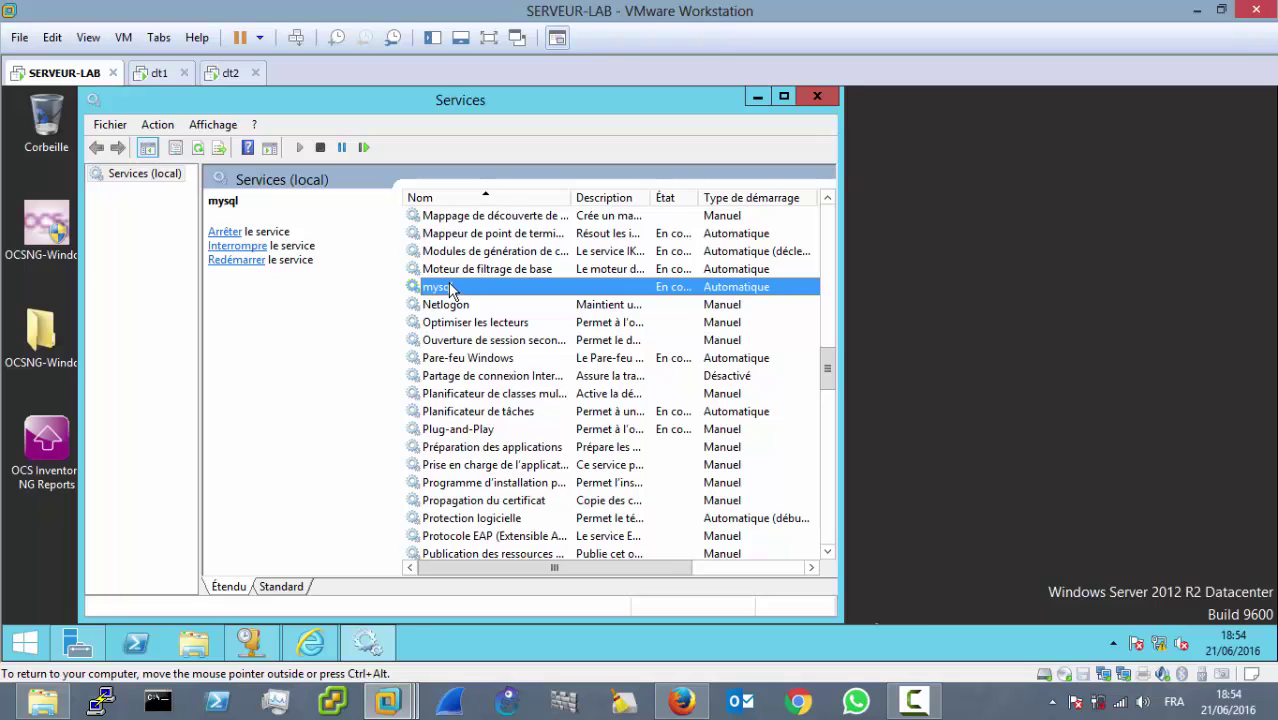
right_click(450, 287)
mouse_move(584, 410)
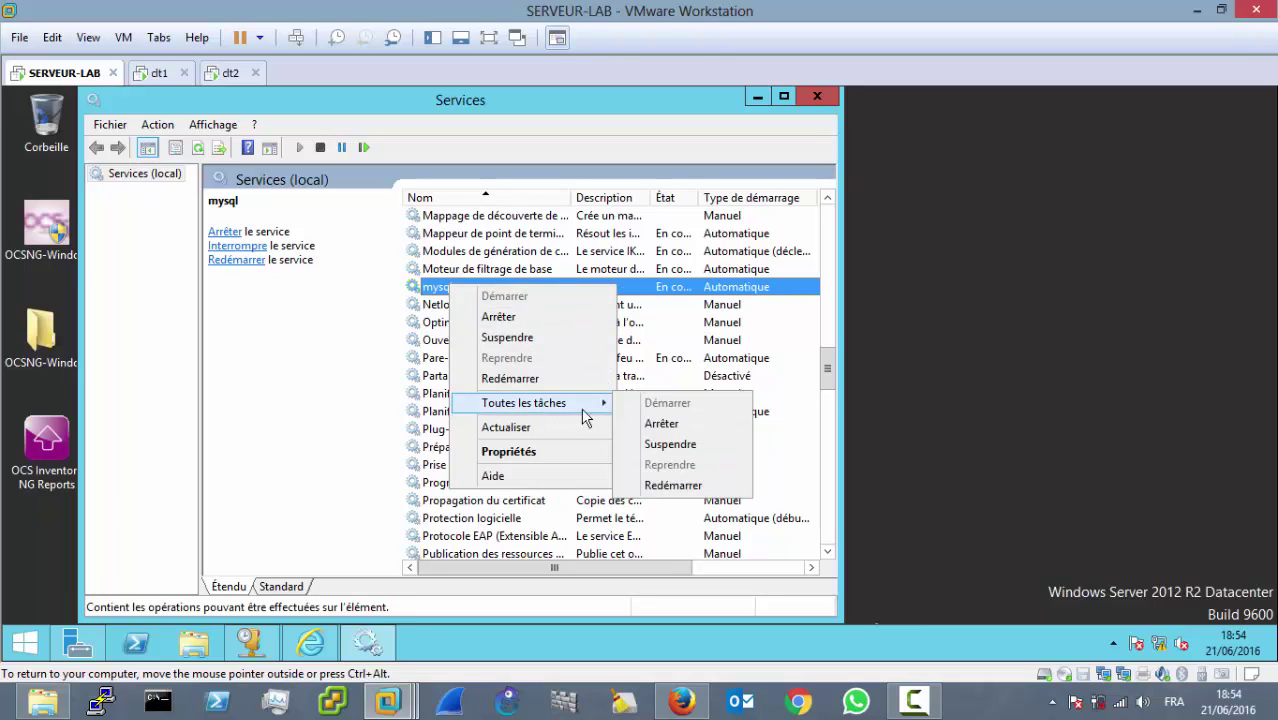
click(692, 488)
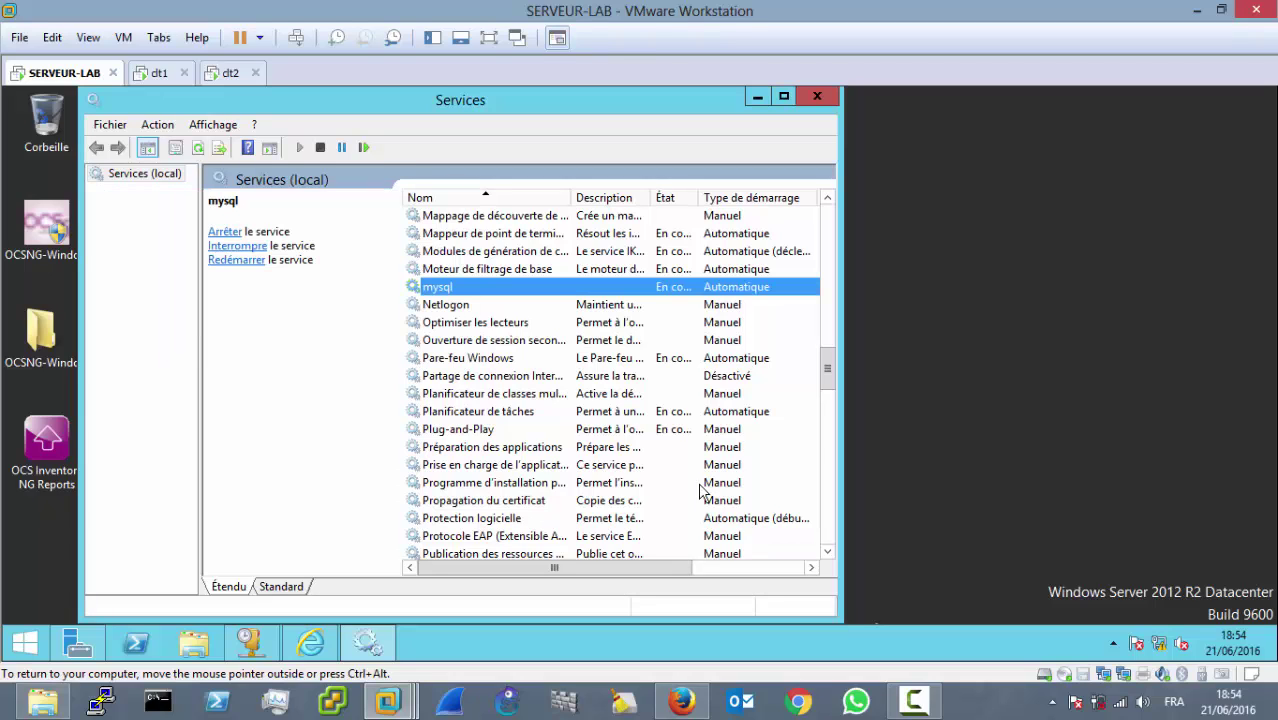
Step: Start Apache2.2 again, dismiss the service error code 1, and show Server Manager
drag(830, 377, 829, 263)
click(658, 289)
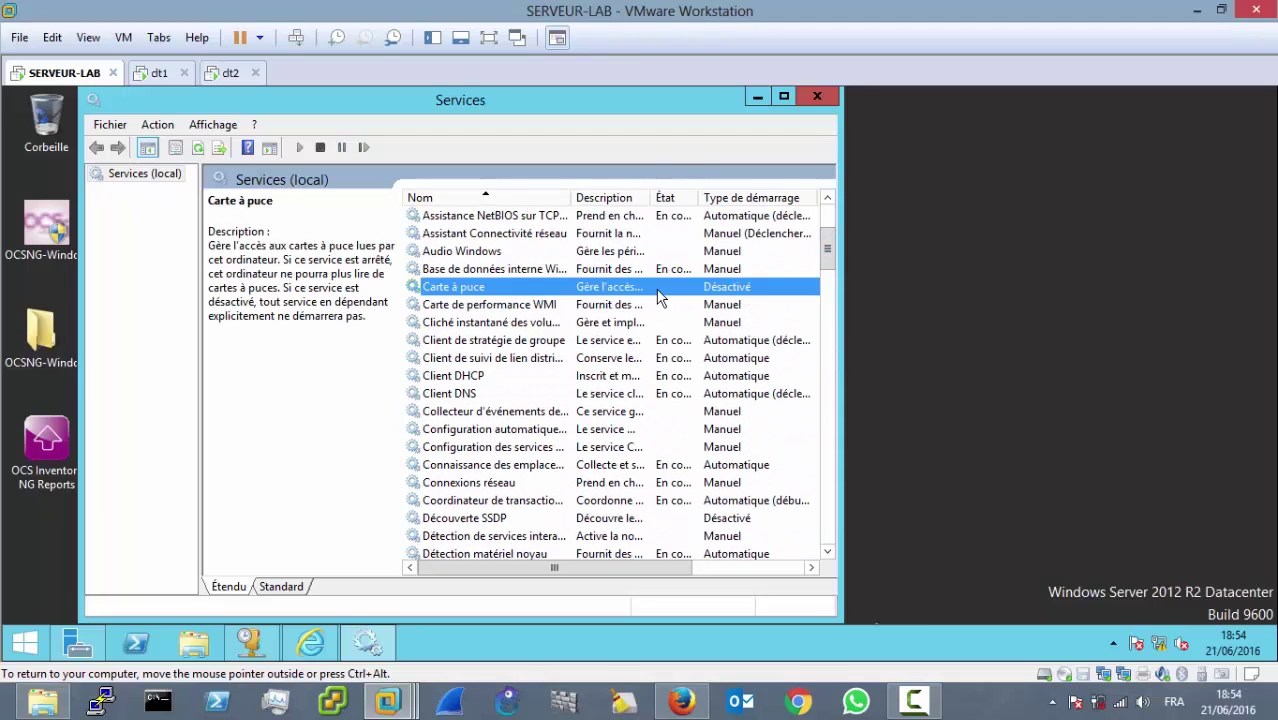
scroll(658, 296, up, 3)
click(658, 289)
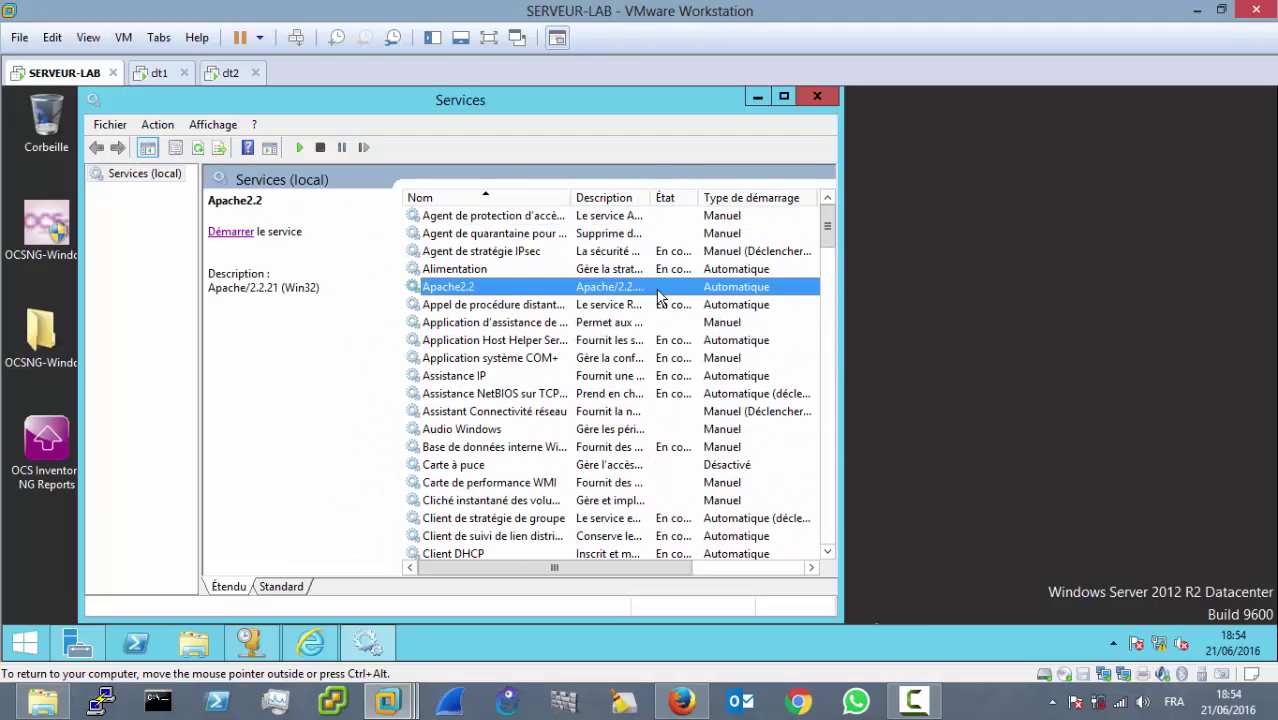
right_click(446, 289)
click(452, 299)
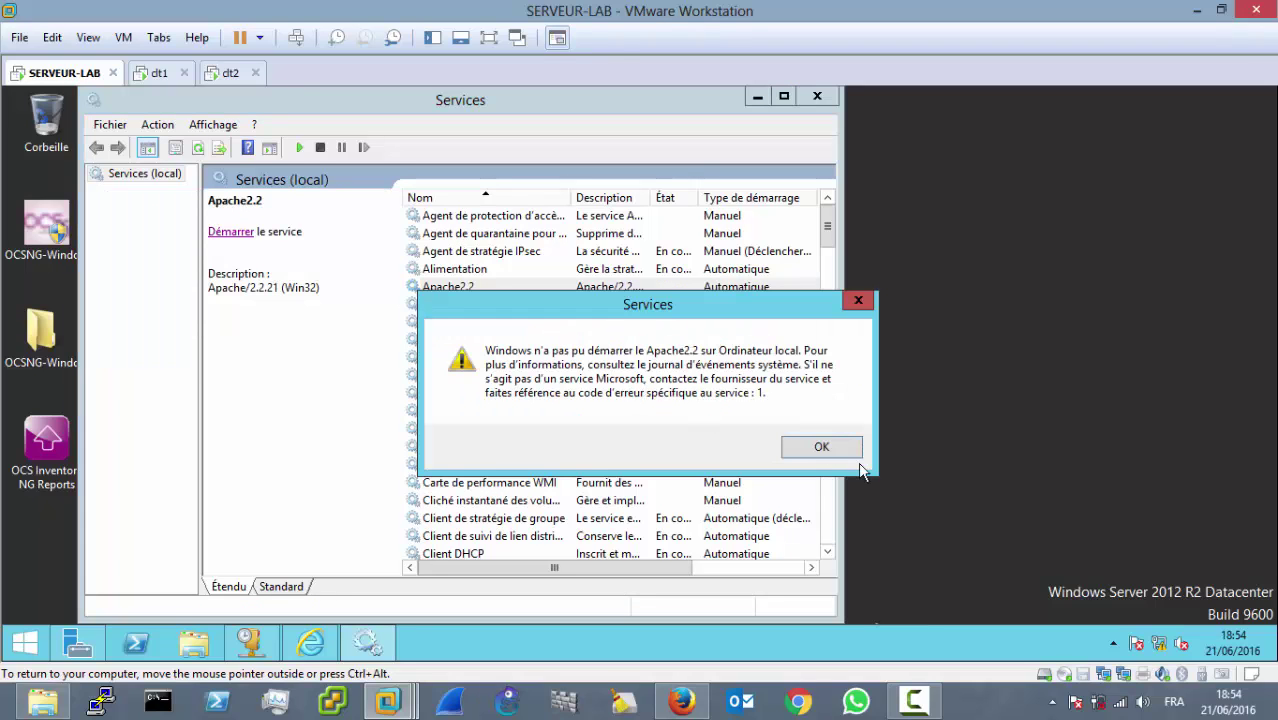
click(840, 452)
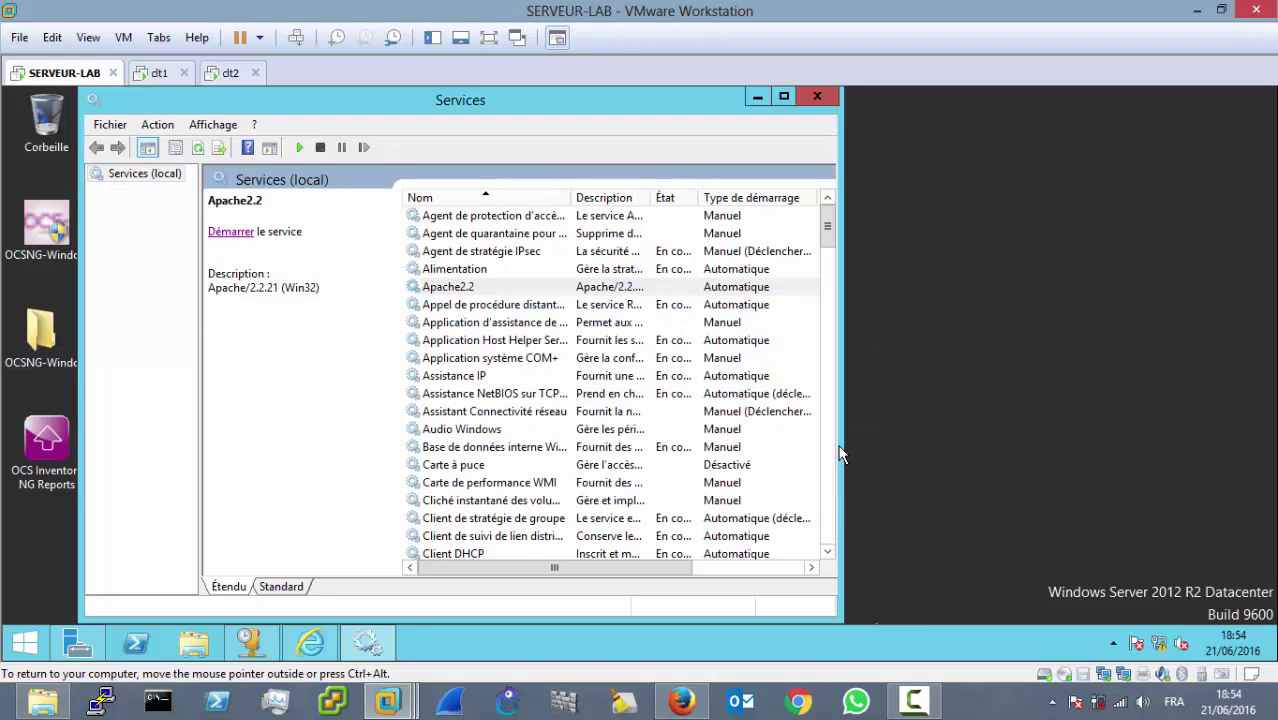
click(82, 638)
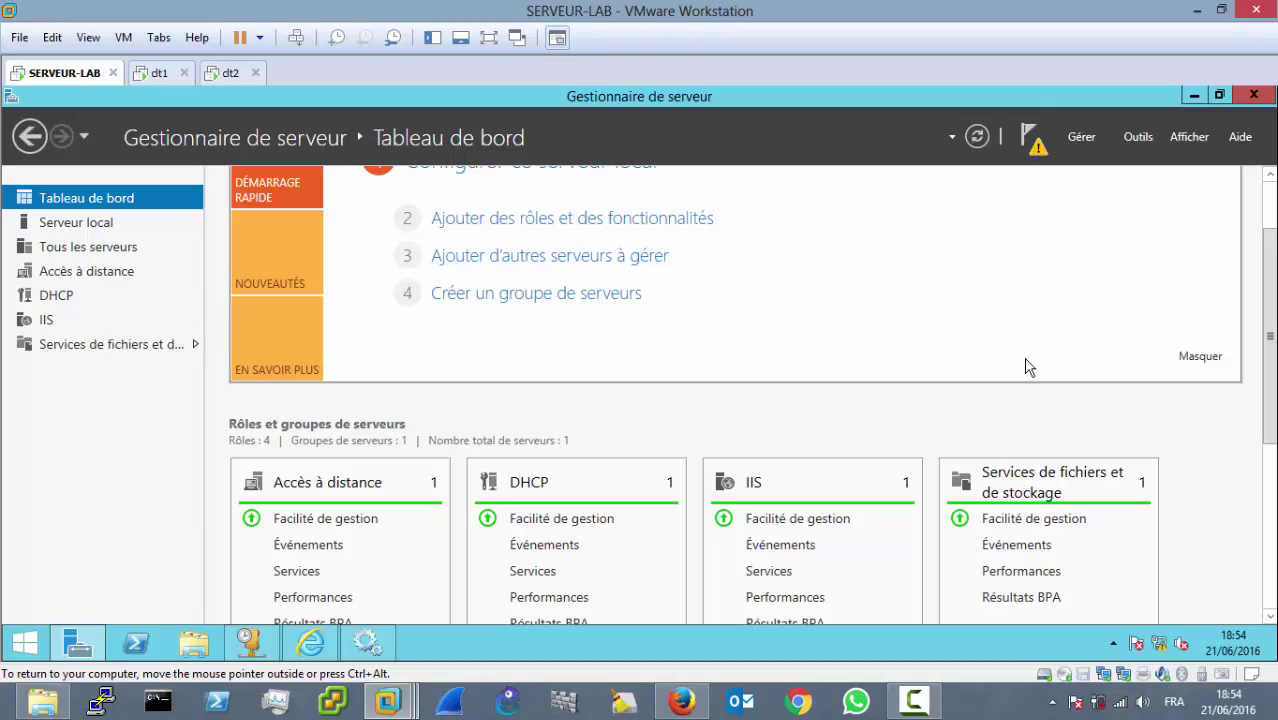
Step: Minimize Server Manager, check Apache2.2 is still stopped on Automatique, then restore Server Manager
click(1189, 102)
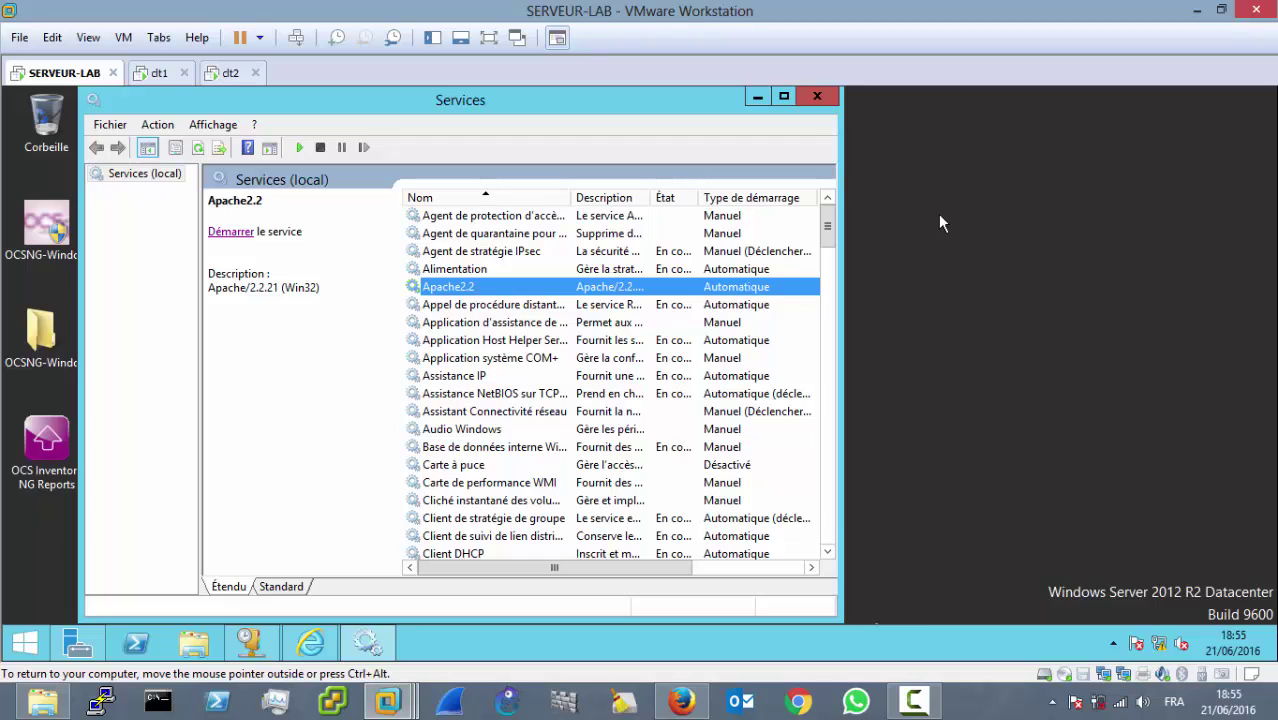
click(456, 305)
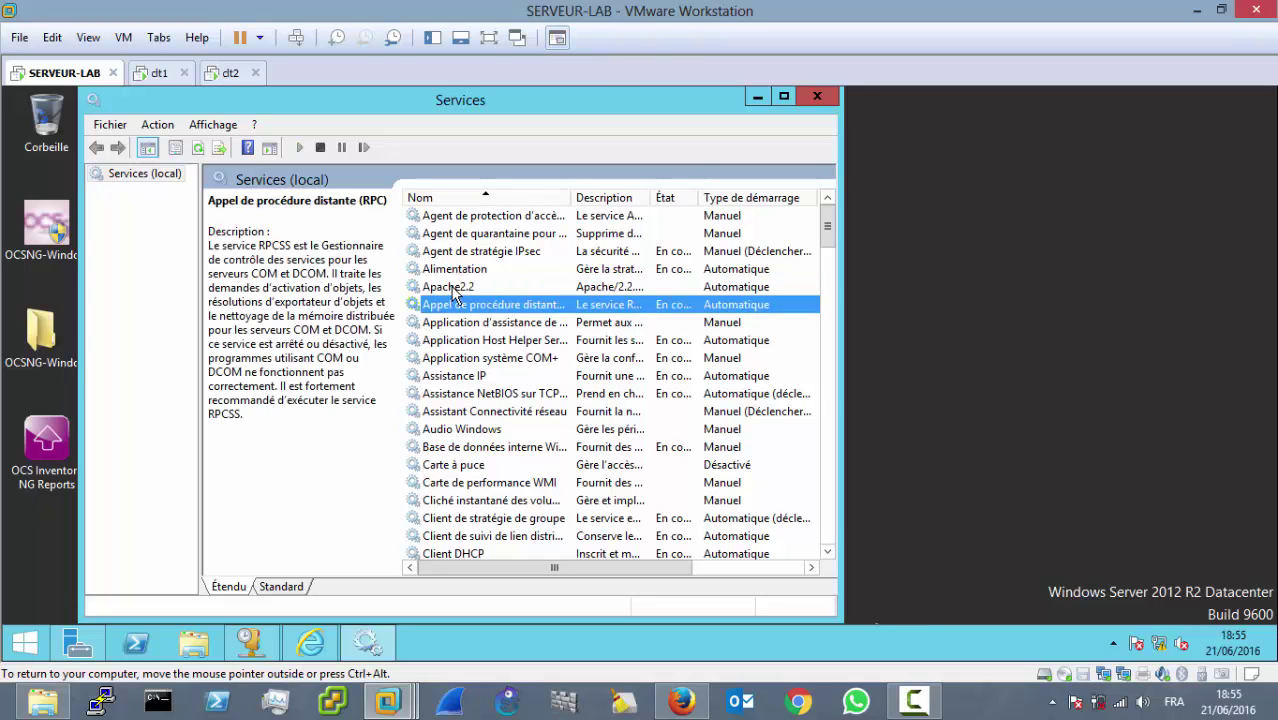
click(456, 288)
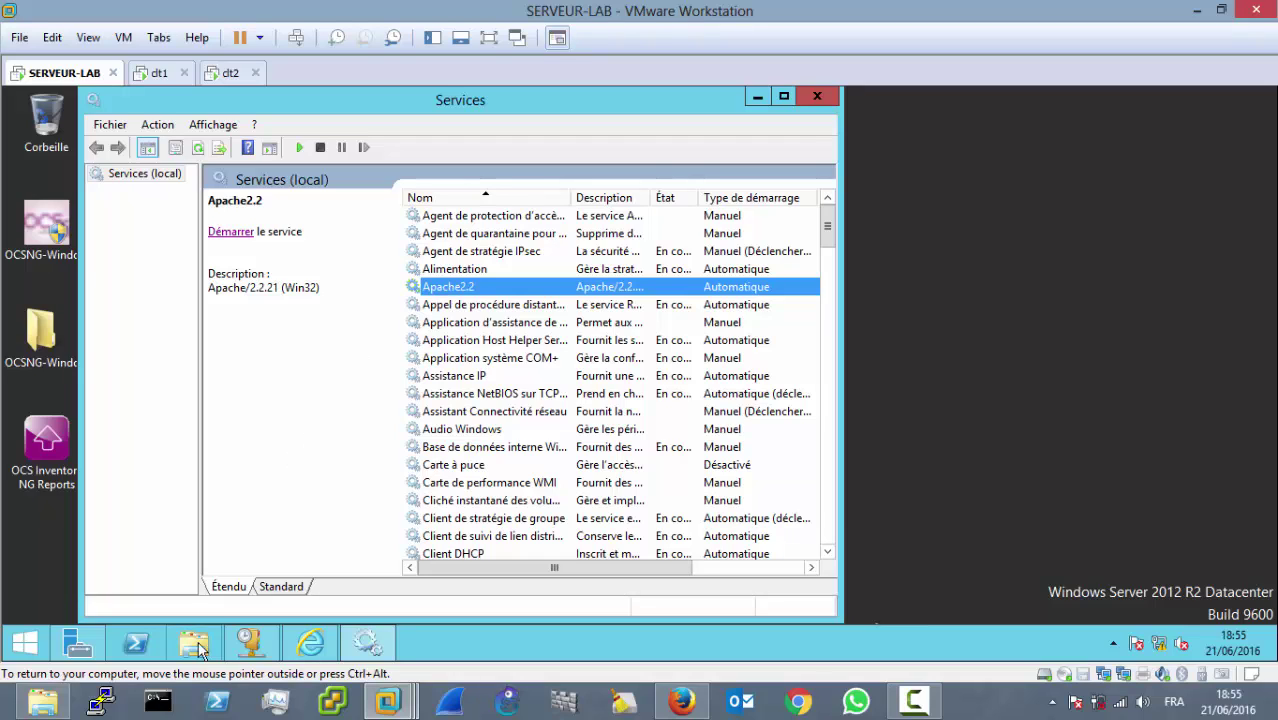
click(72, 645)
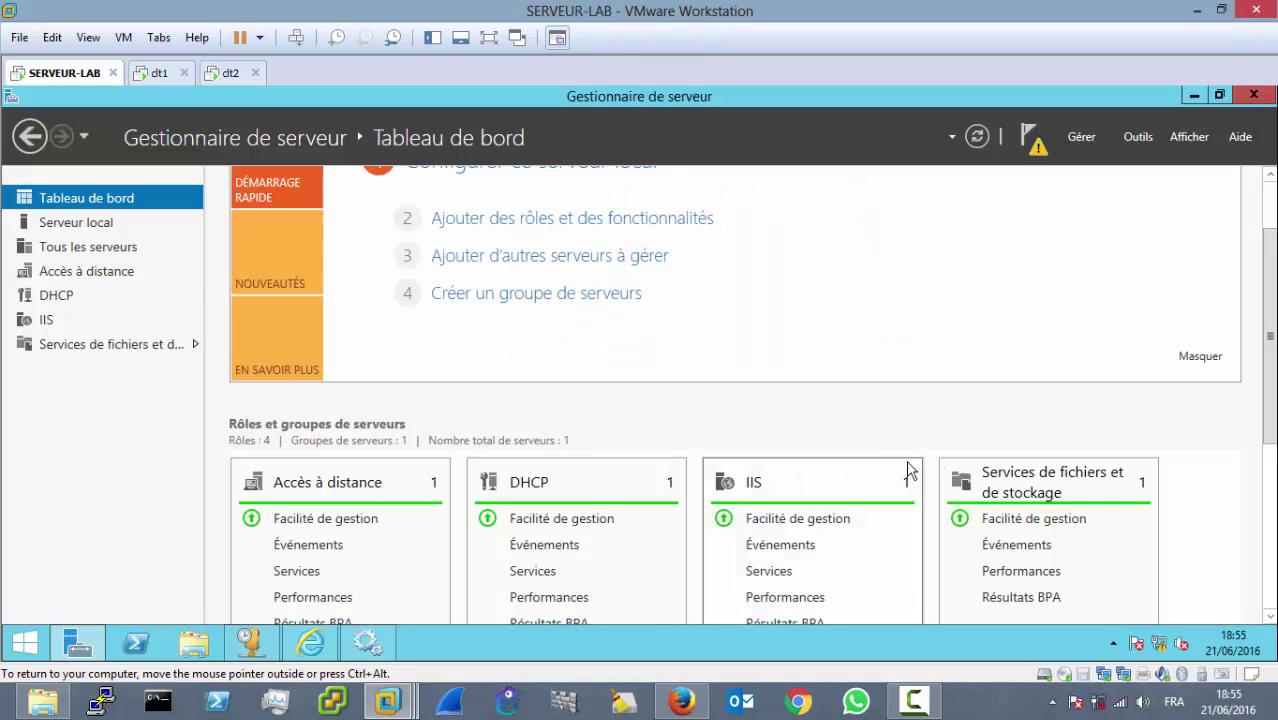
Step: Open the Services console from Server Manager's Outils menu
click(1130, 140)
scroll(1058, 212, up, 1)
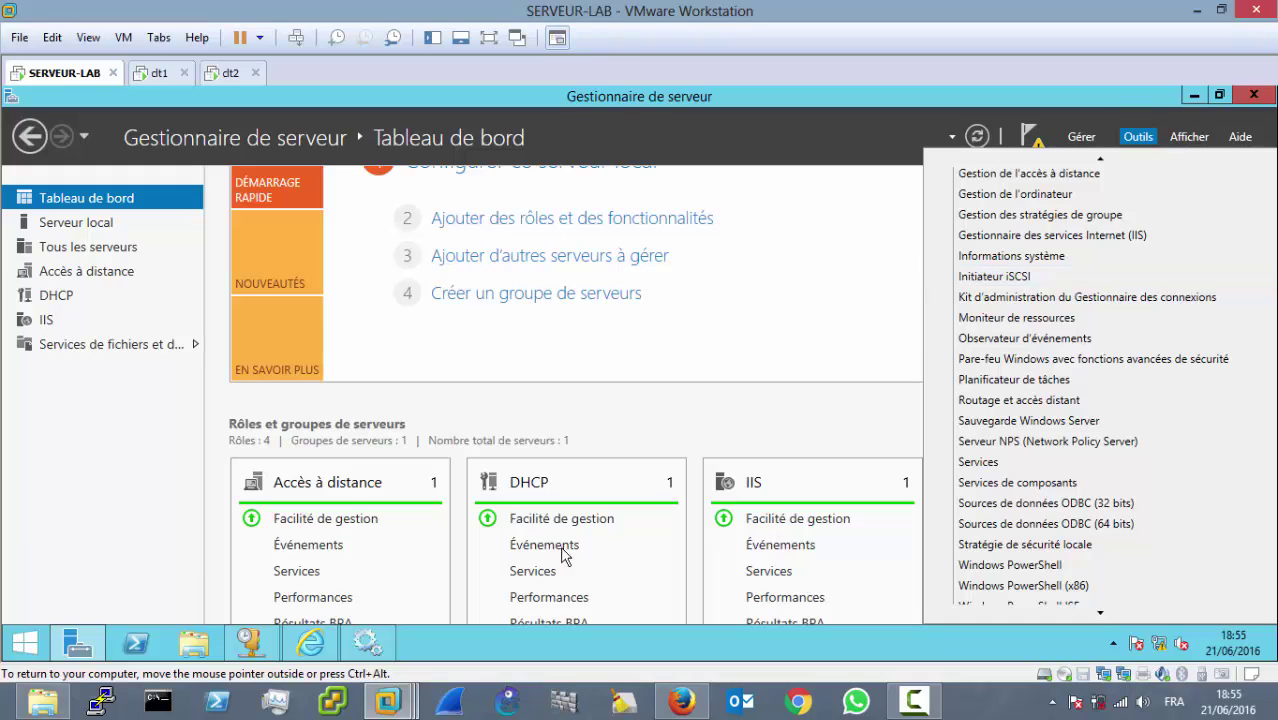
scroll(1068, 210, up, 2)
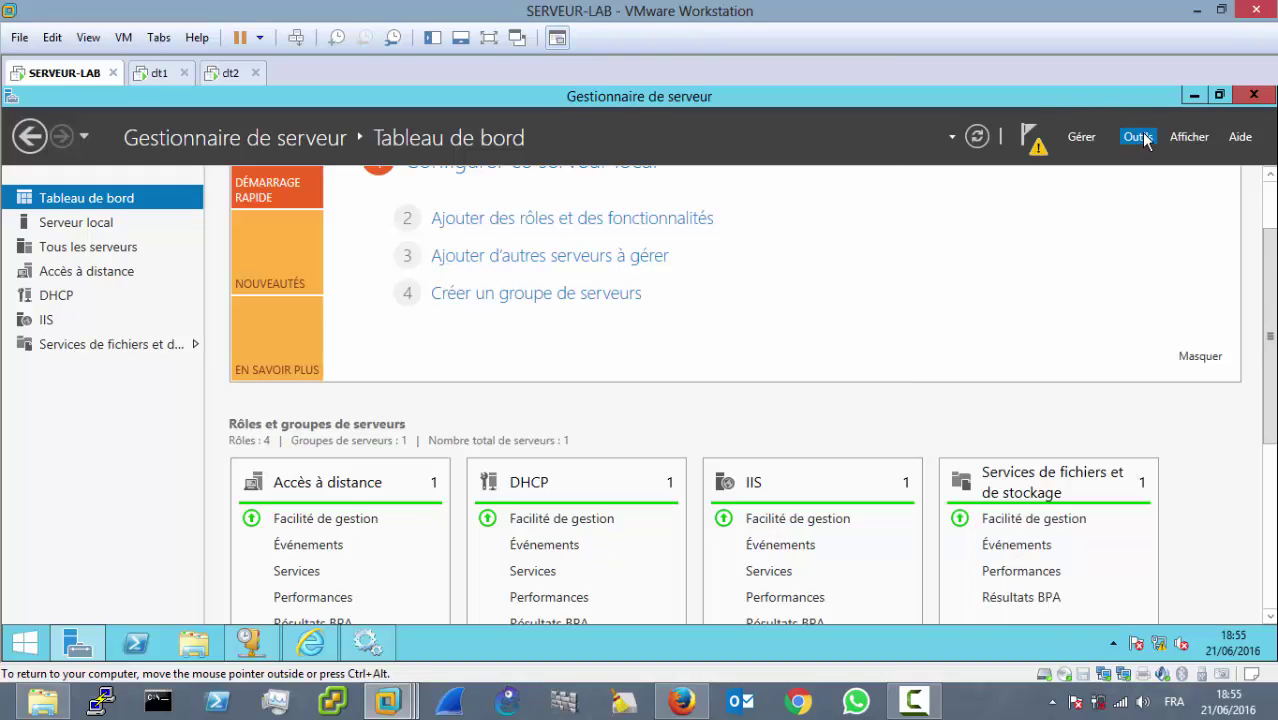
click(1140, 137)
scroll(1115, 177, up, 1)
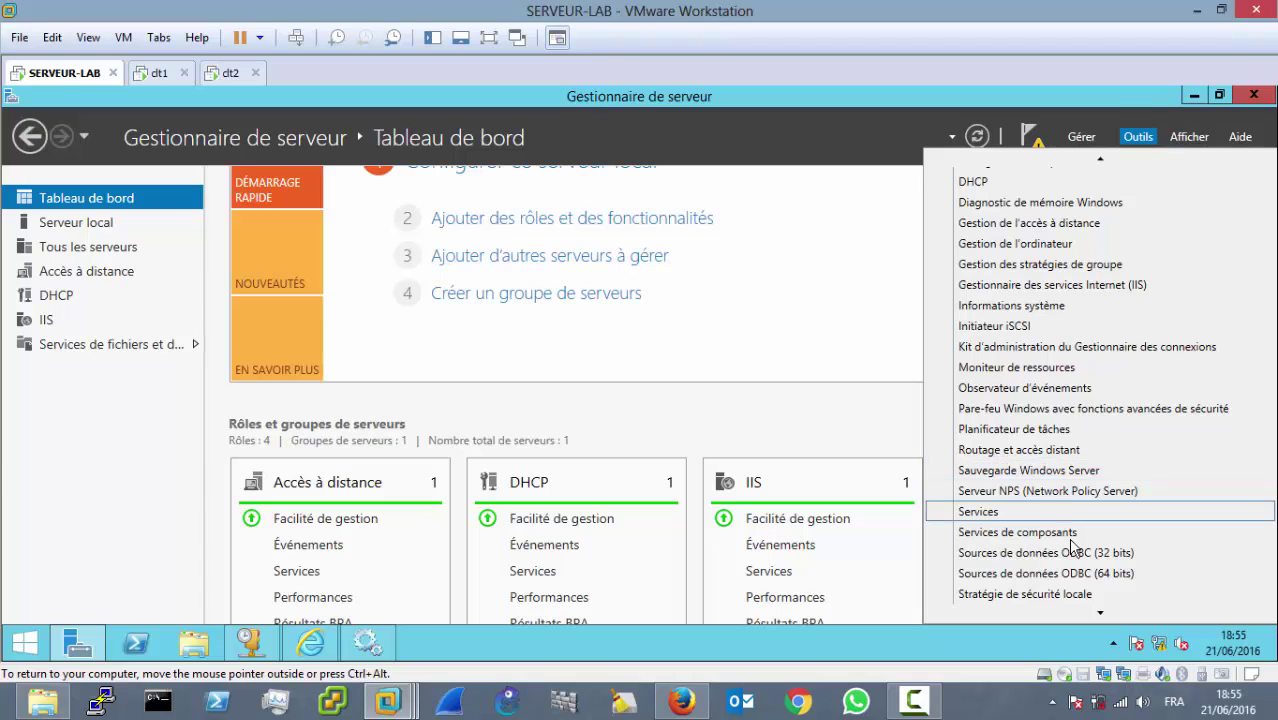
scroll(1098, 600, down, 3)
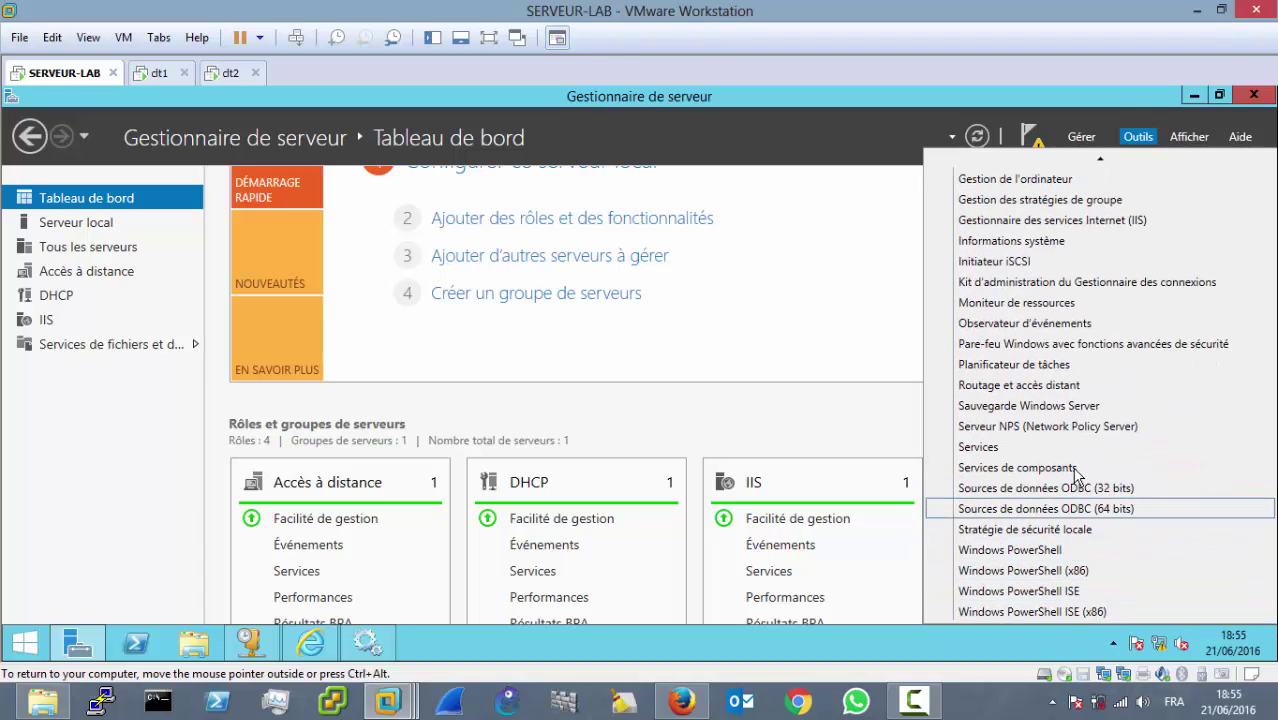
click(1052, 448)
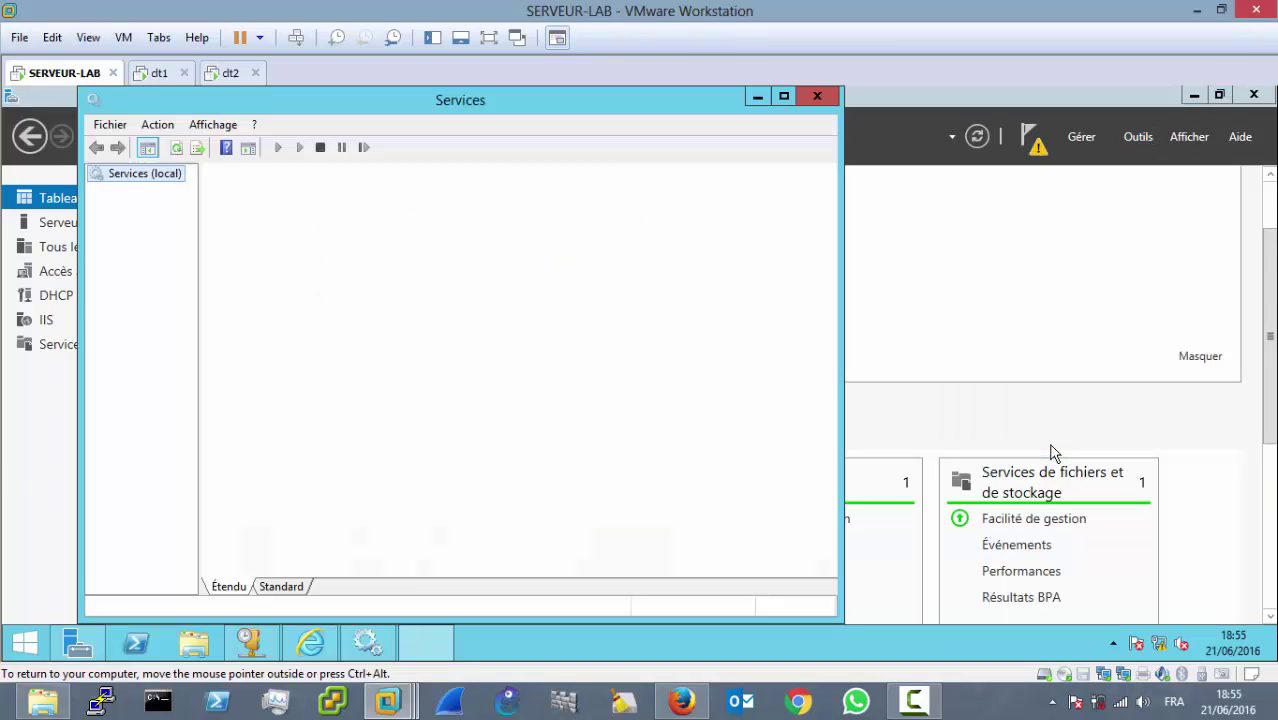
Step: Launch the IIS Manager from Outils, minimizing Server Manager and Services
click(755, 97)
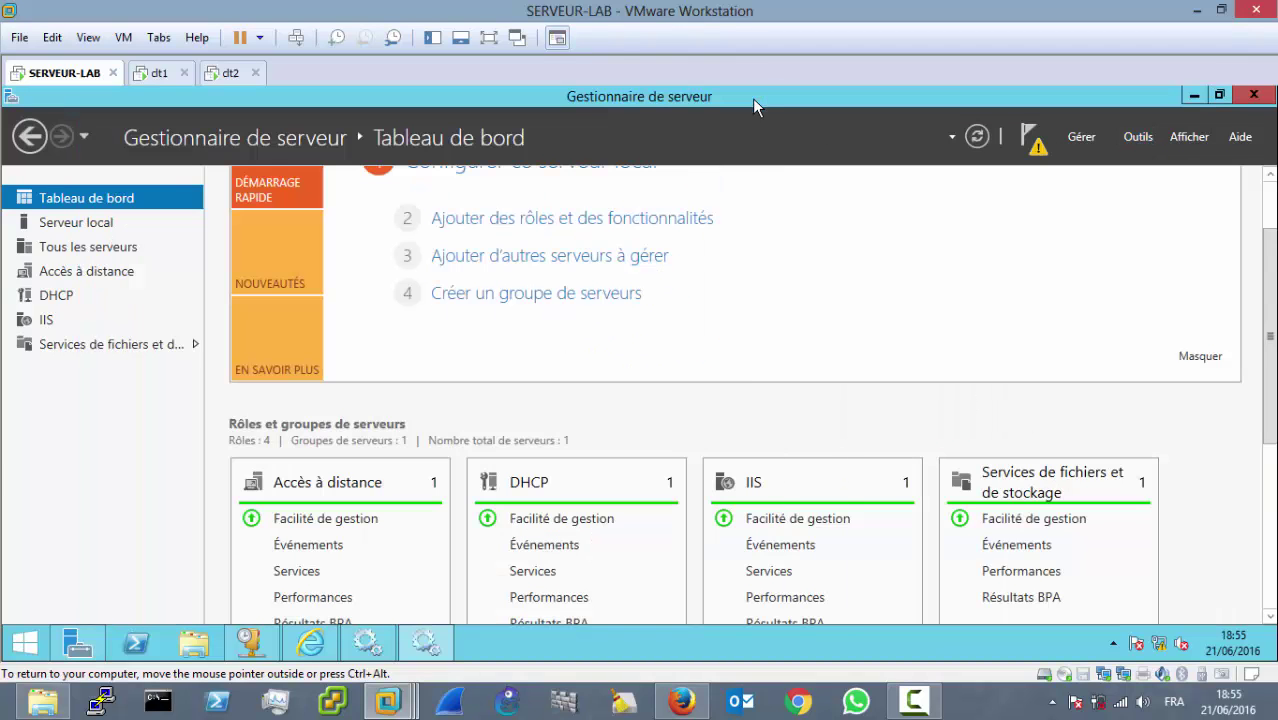
click(1138, 136)
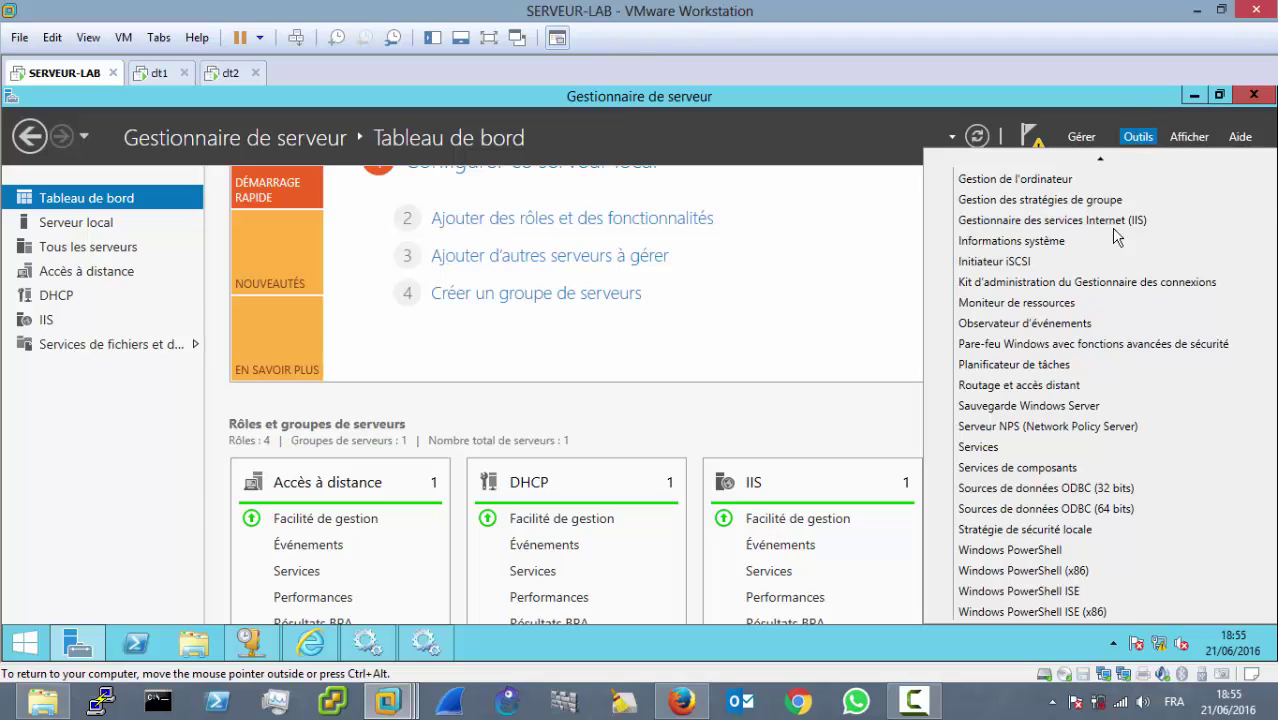
scroll(1120, 515, up, 1)
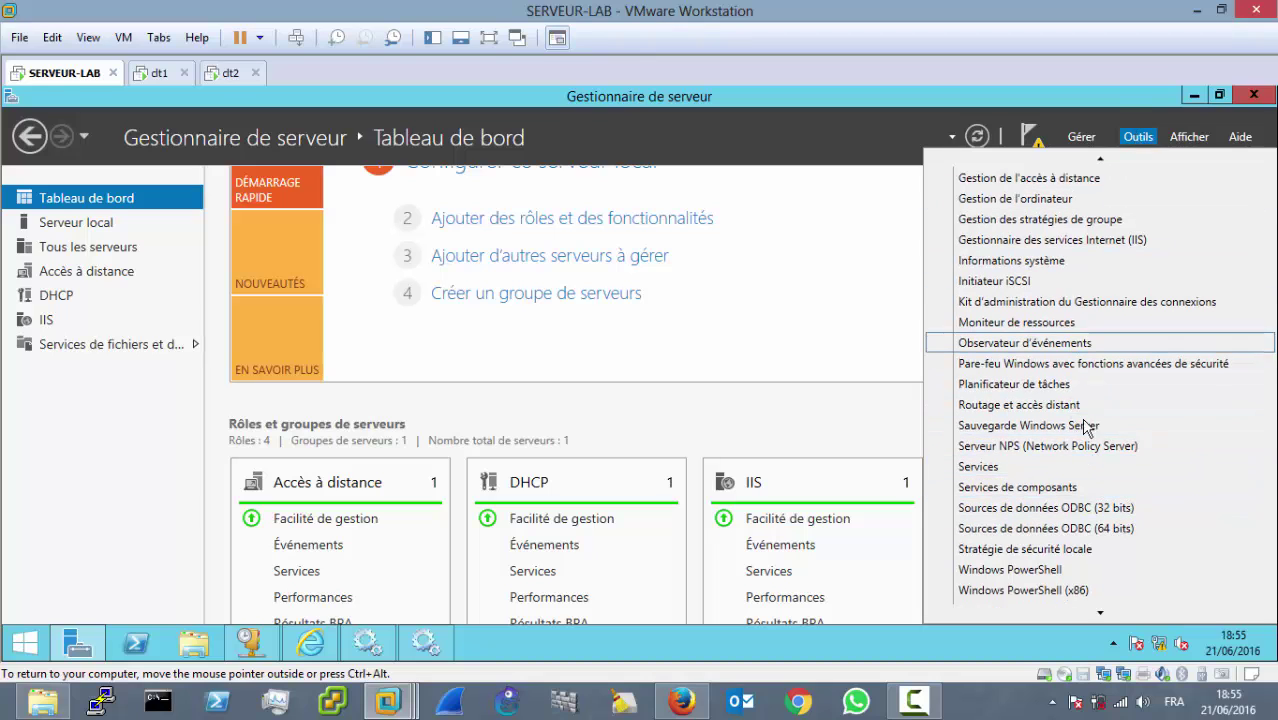
click(1100, 240)
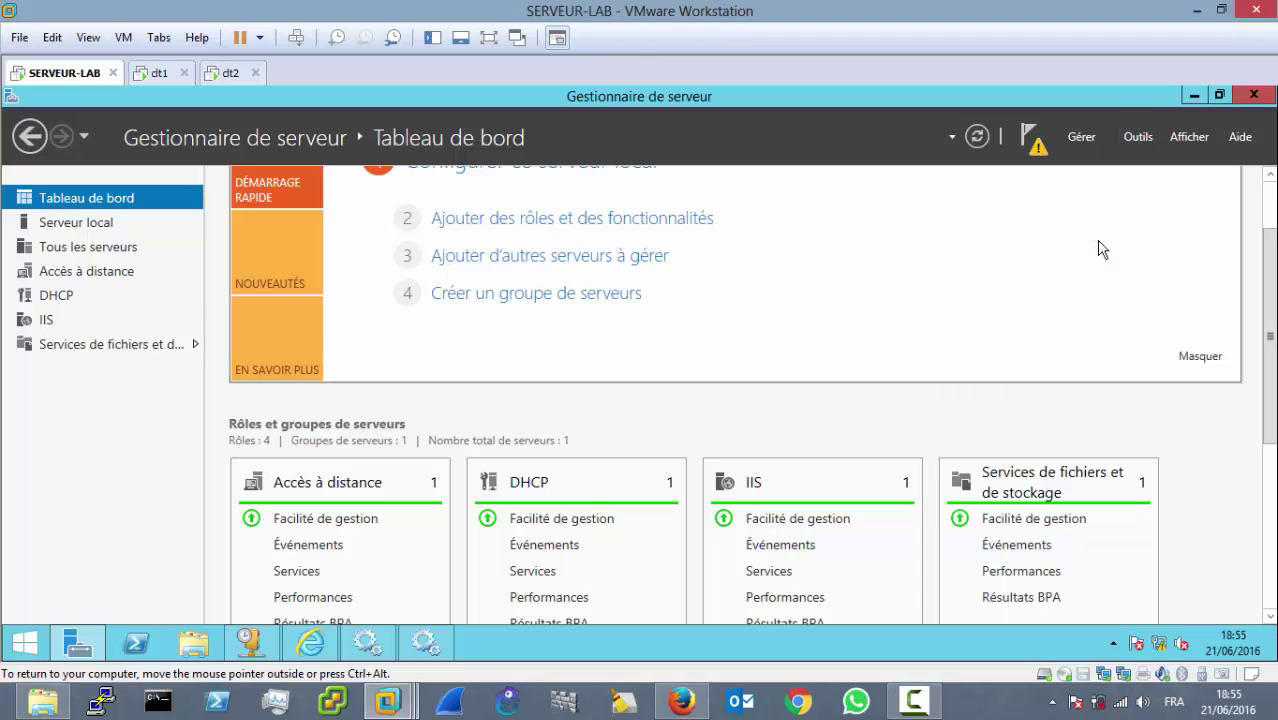
click(1193, 96)
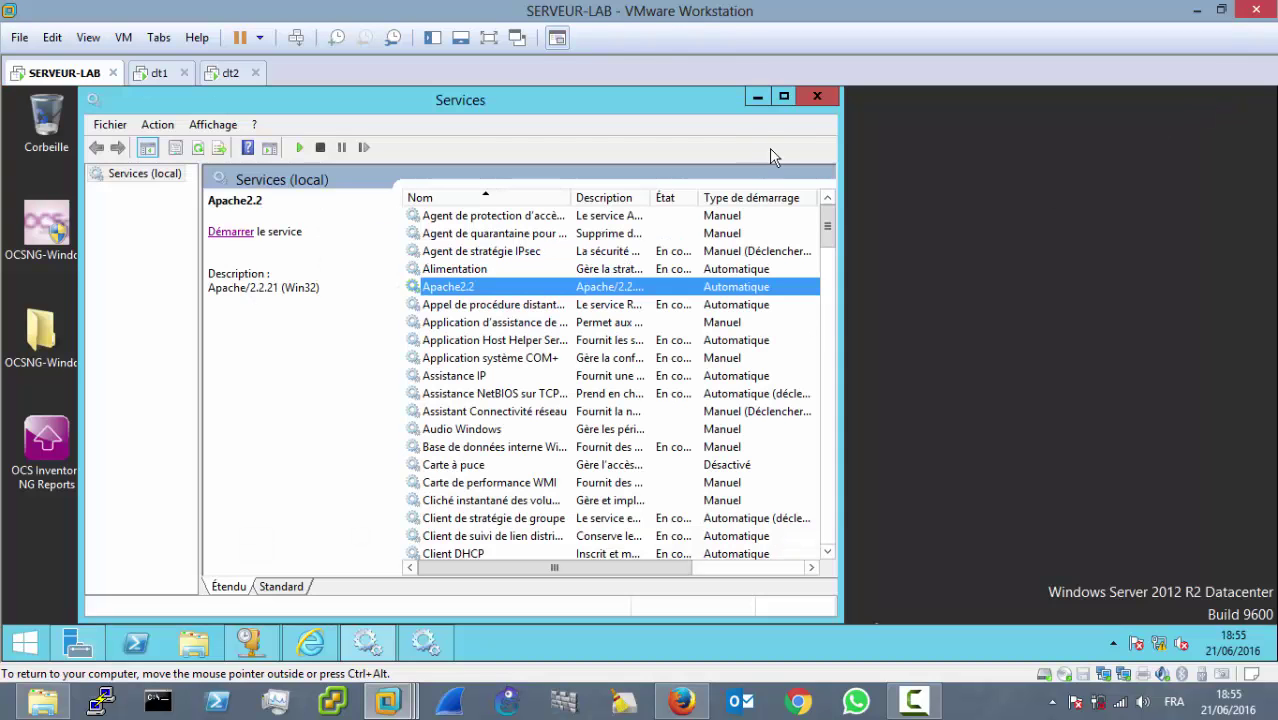
click(758, 97)
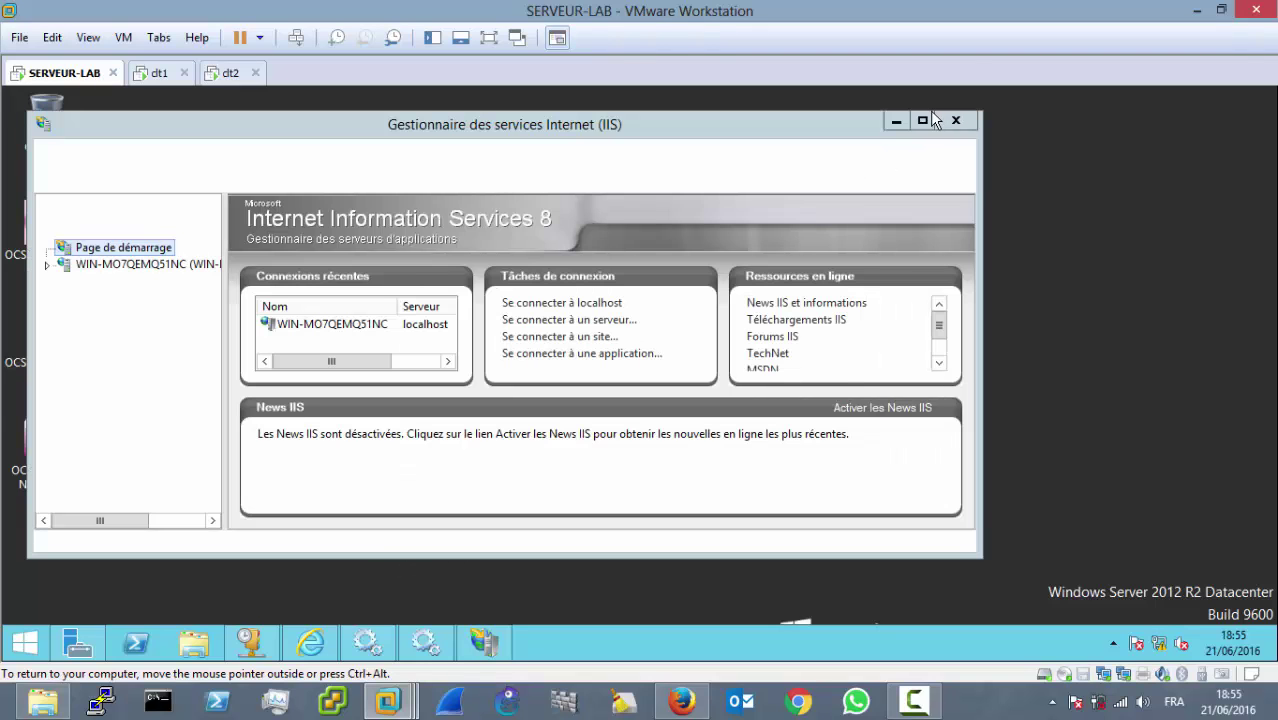
Step: Maximize IIS Manager and select the server node, dismissing the Web Platform prompt
click(921, 120)
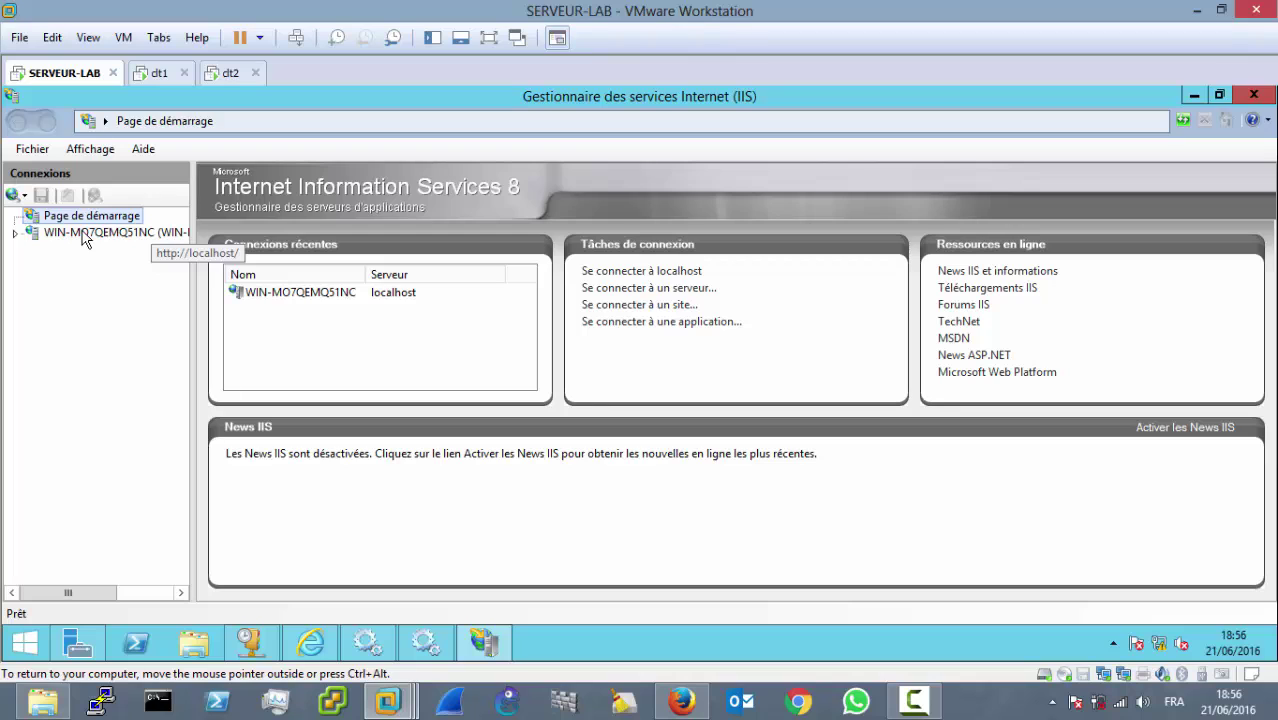
click(83, 234)
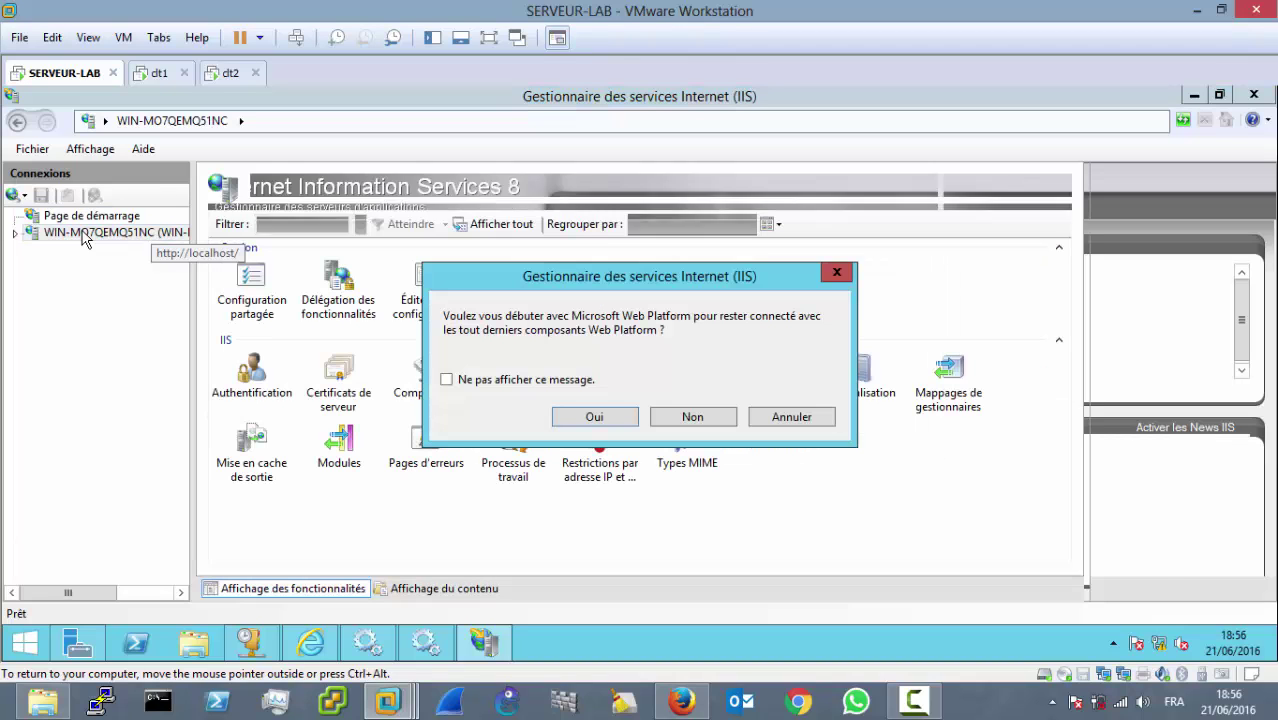
click(779, 419)
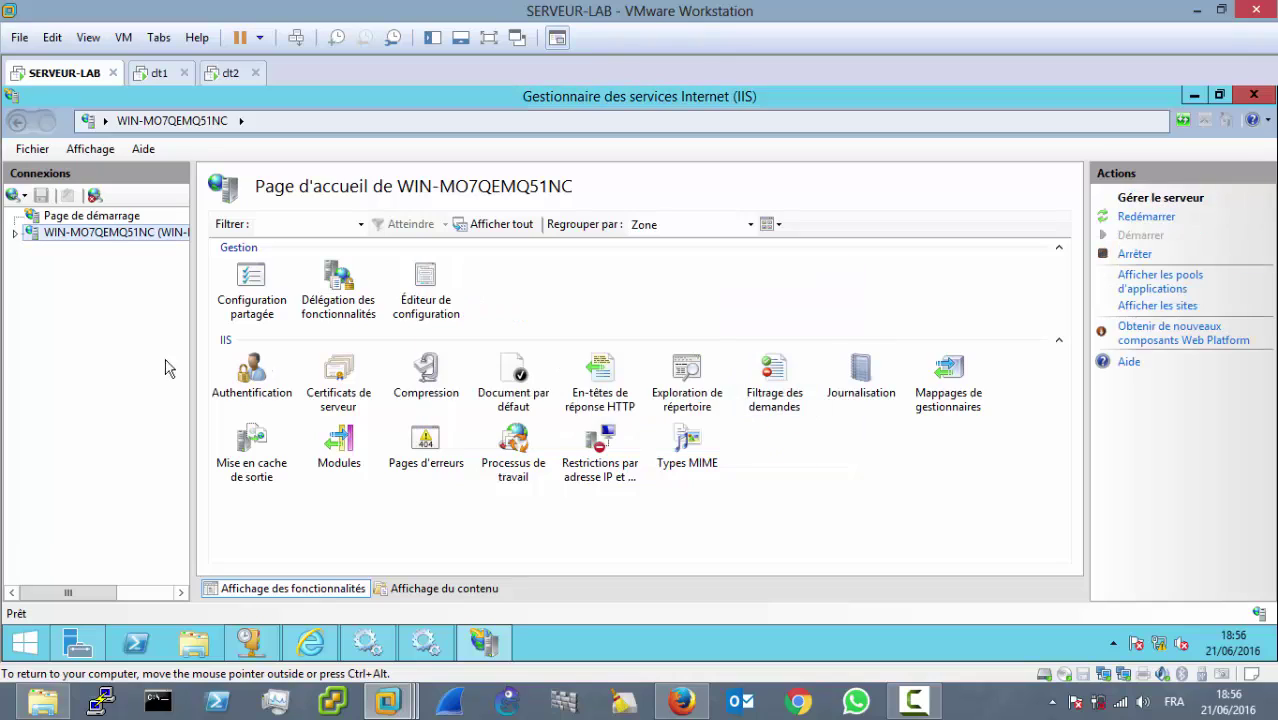
Step: Stop the IIS server with Arrêter, then close IIS Manager
right_click(93, 243)
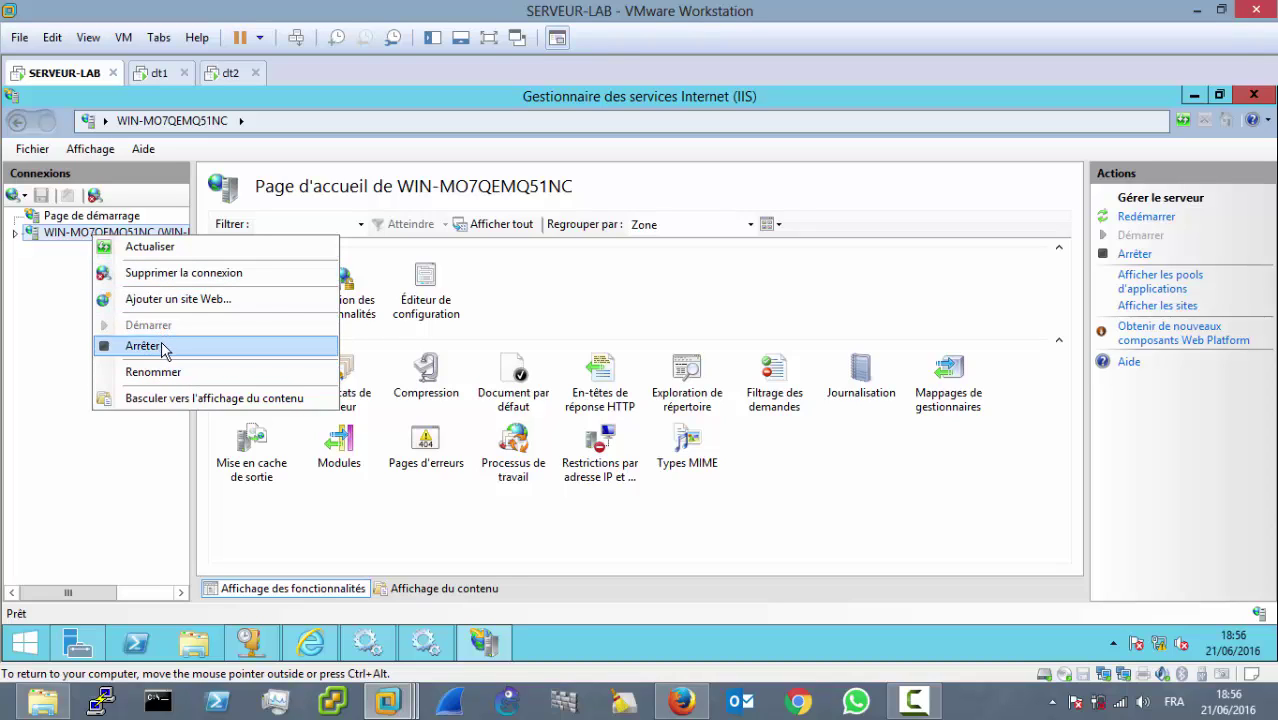
click(163, 347)
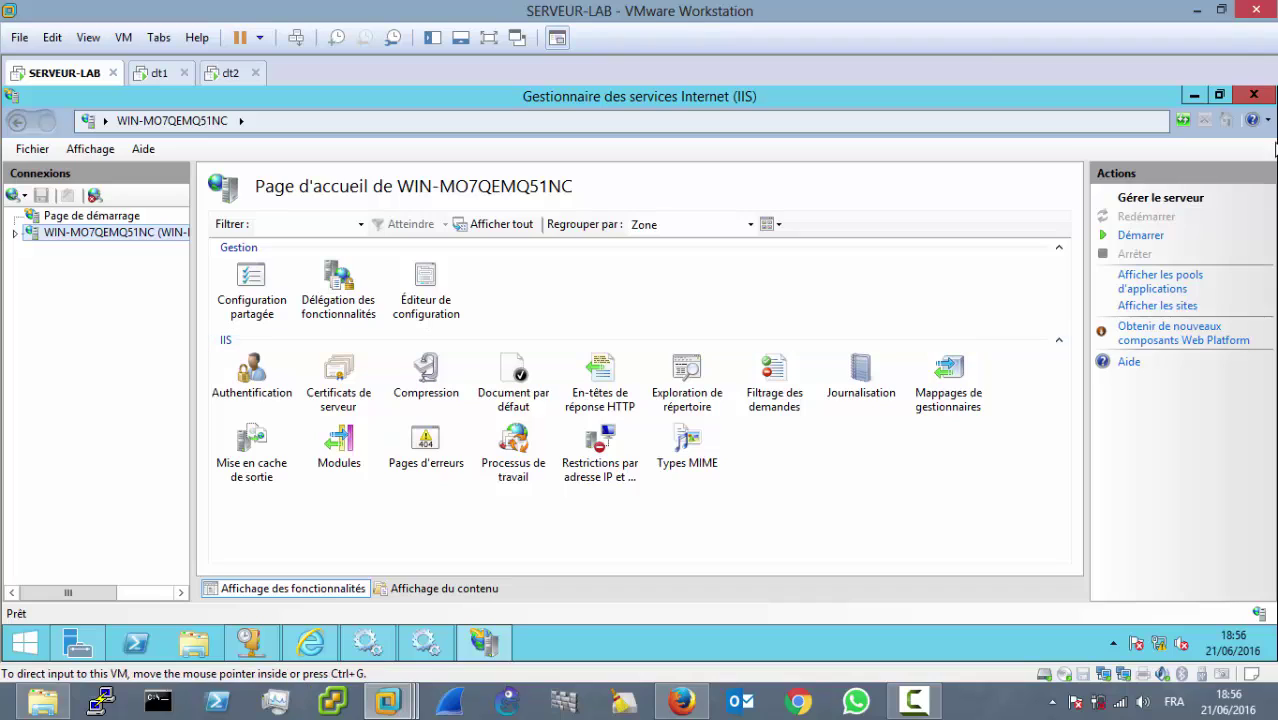
click(1257, 93)
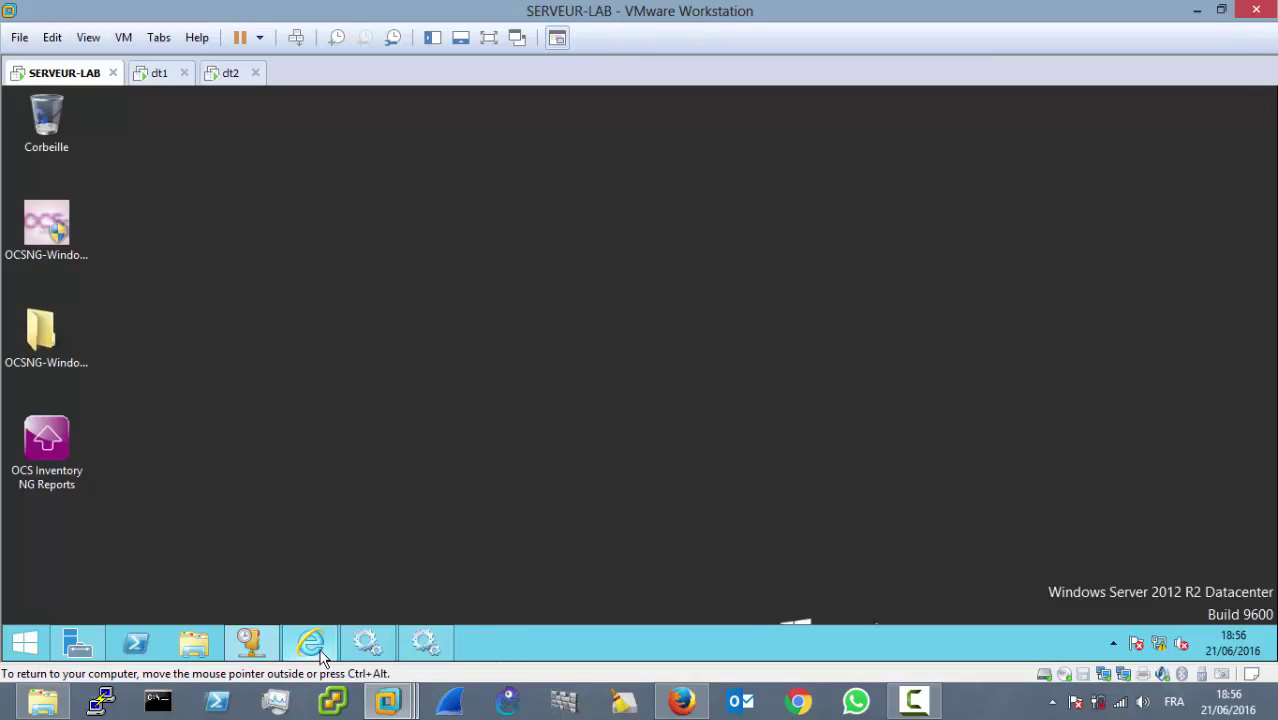
Step: Start the Apache2.2 service with Démarrer in Services, then close the console
click(412, 646)
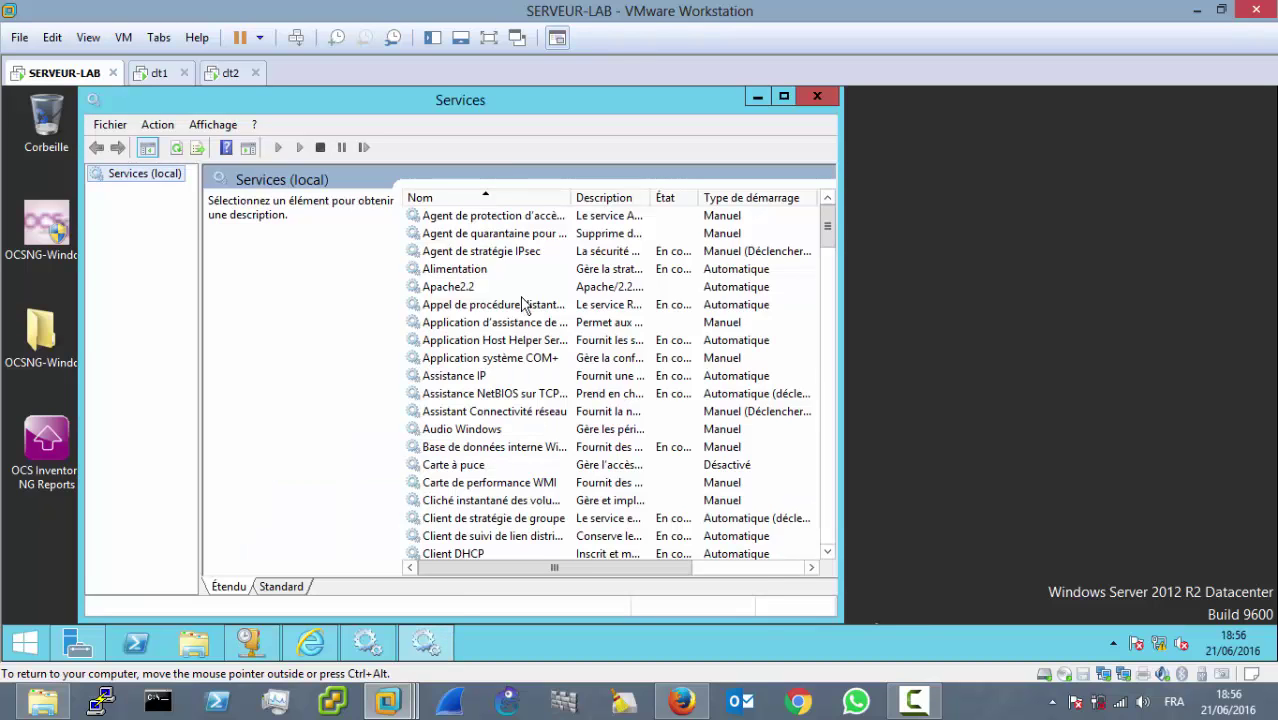
click(466, 289)
right_click(466, 289)
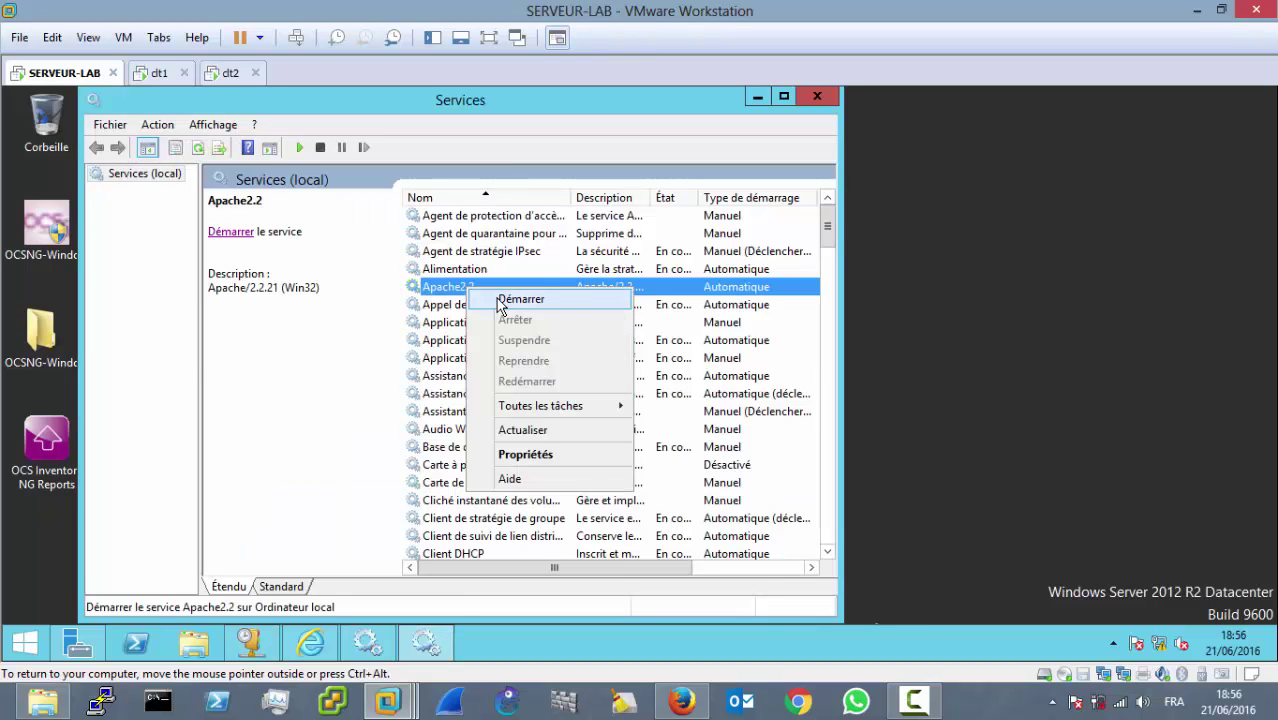
click(502, 302)
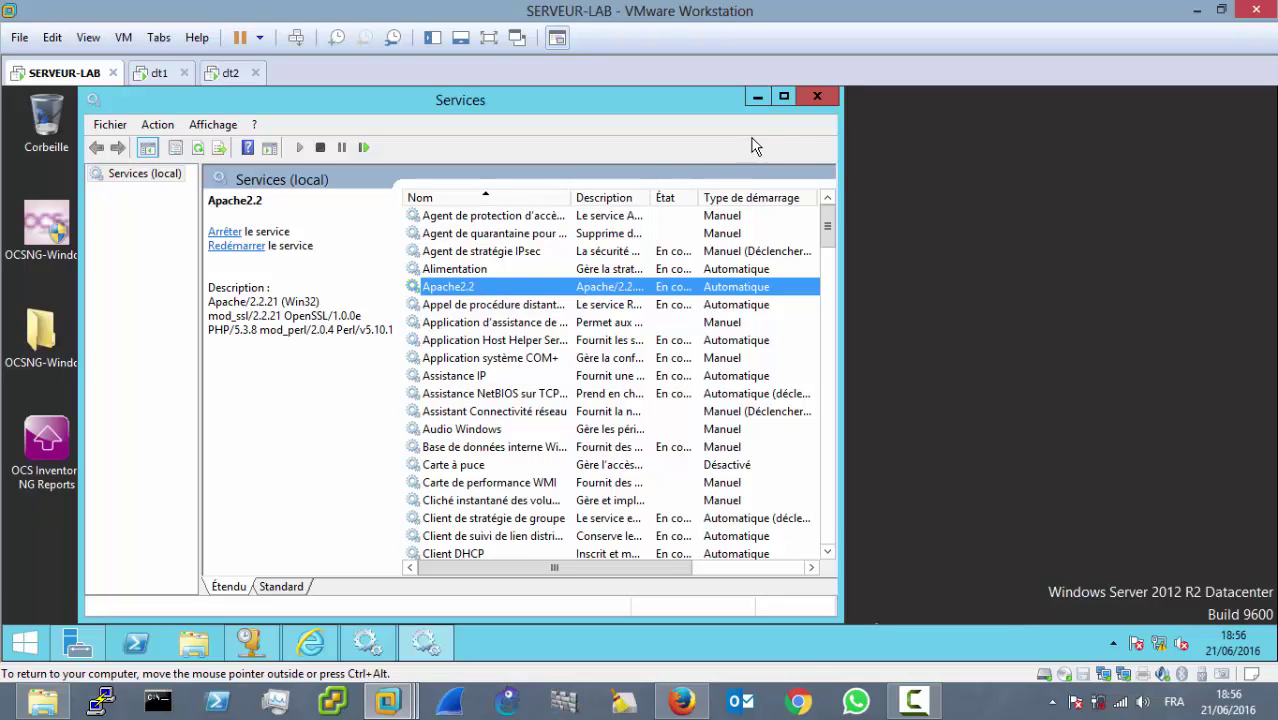
click(818, 101)
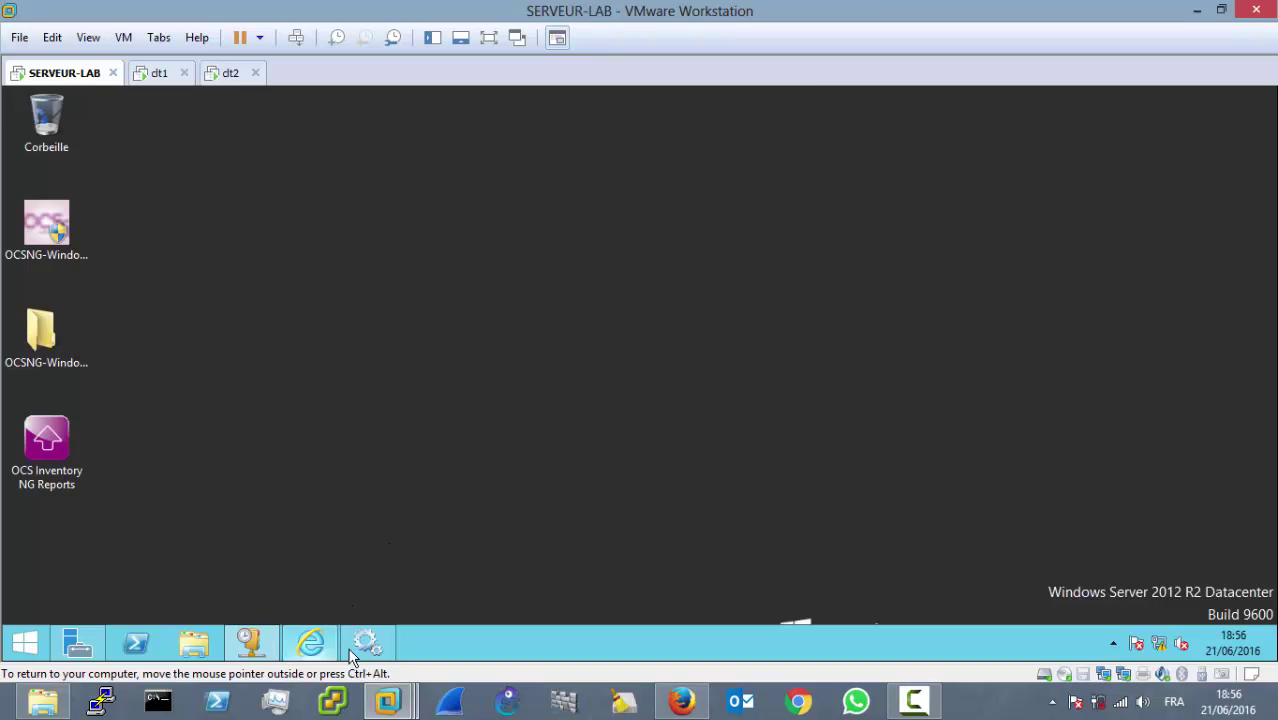
Step: Reload the XAMPP security page in Internet Explorer and switch it to Français
click(309, 641)
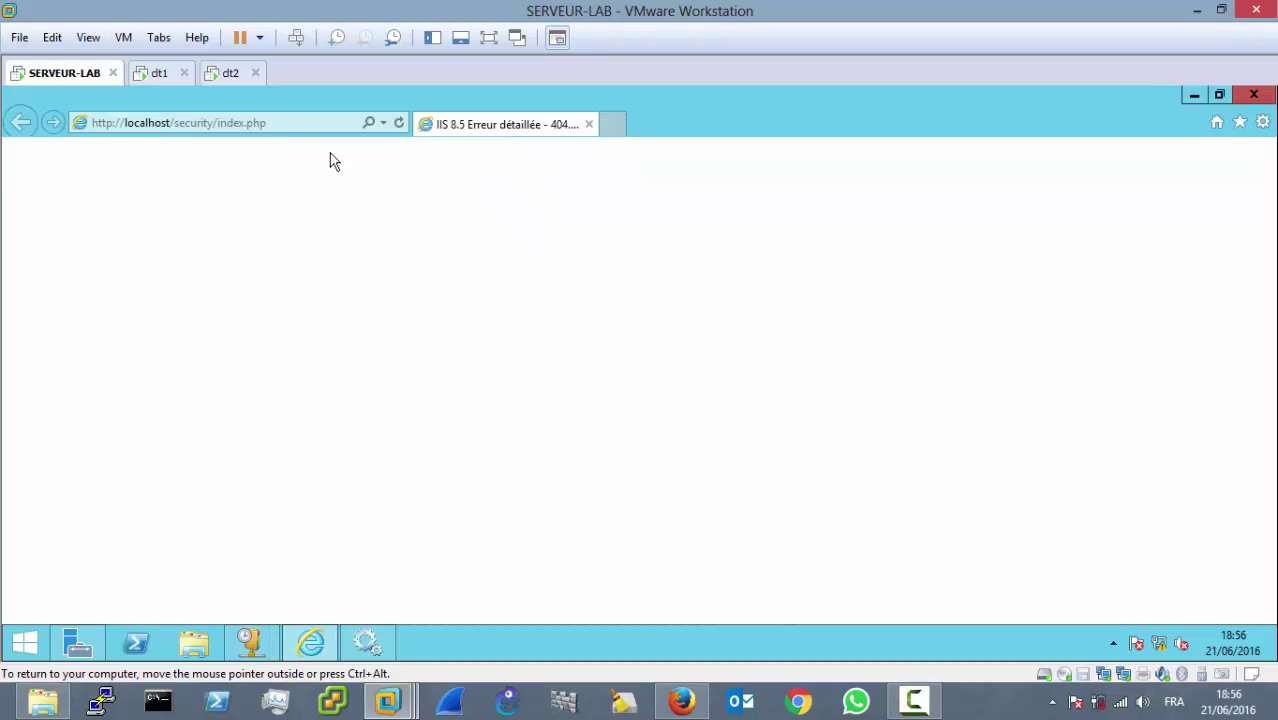
click(294, 123)
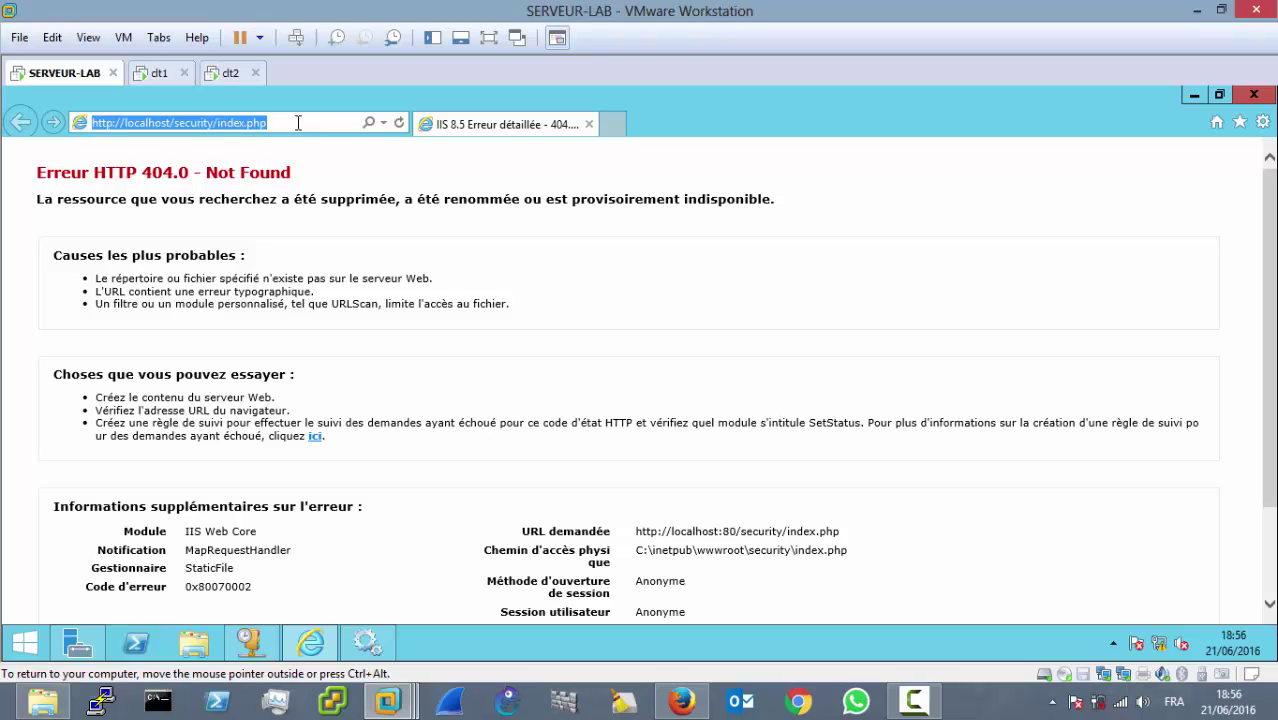
key(Return)
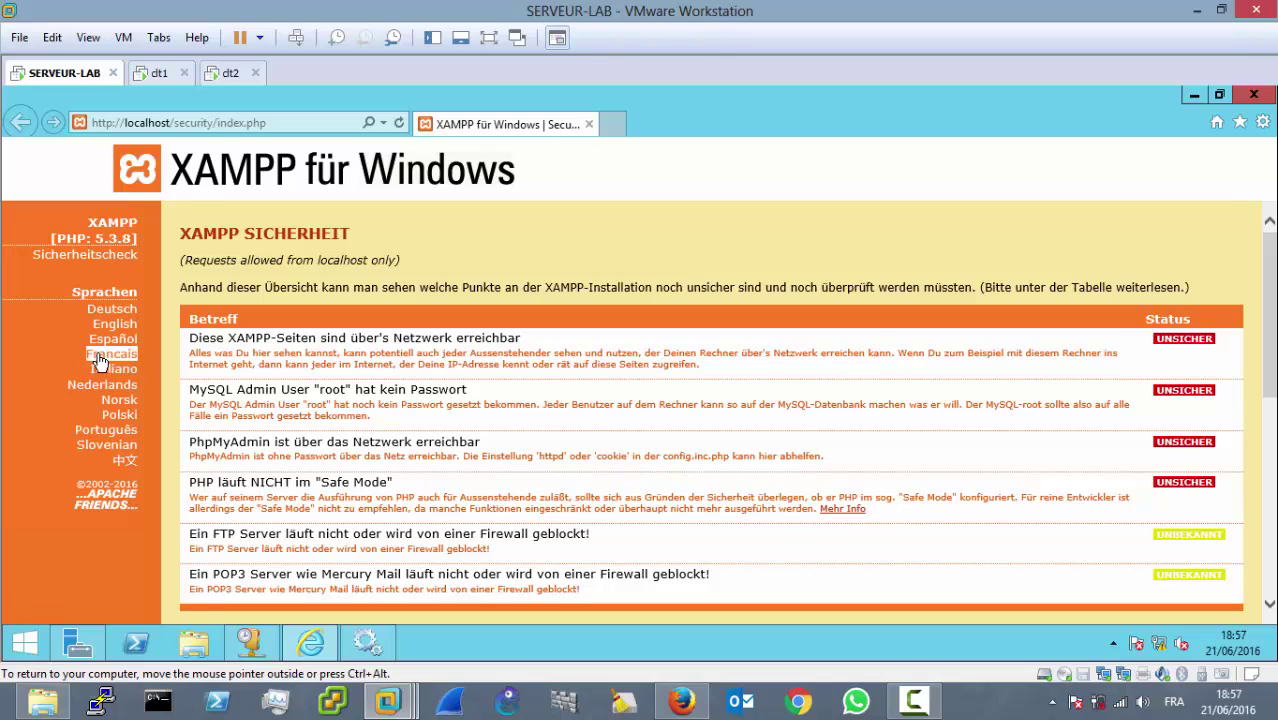
click(100, 356)
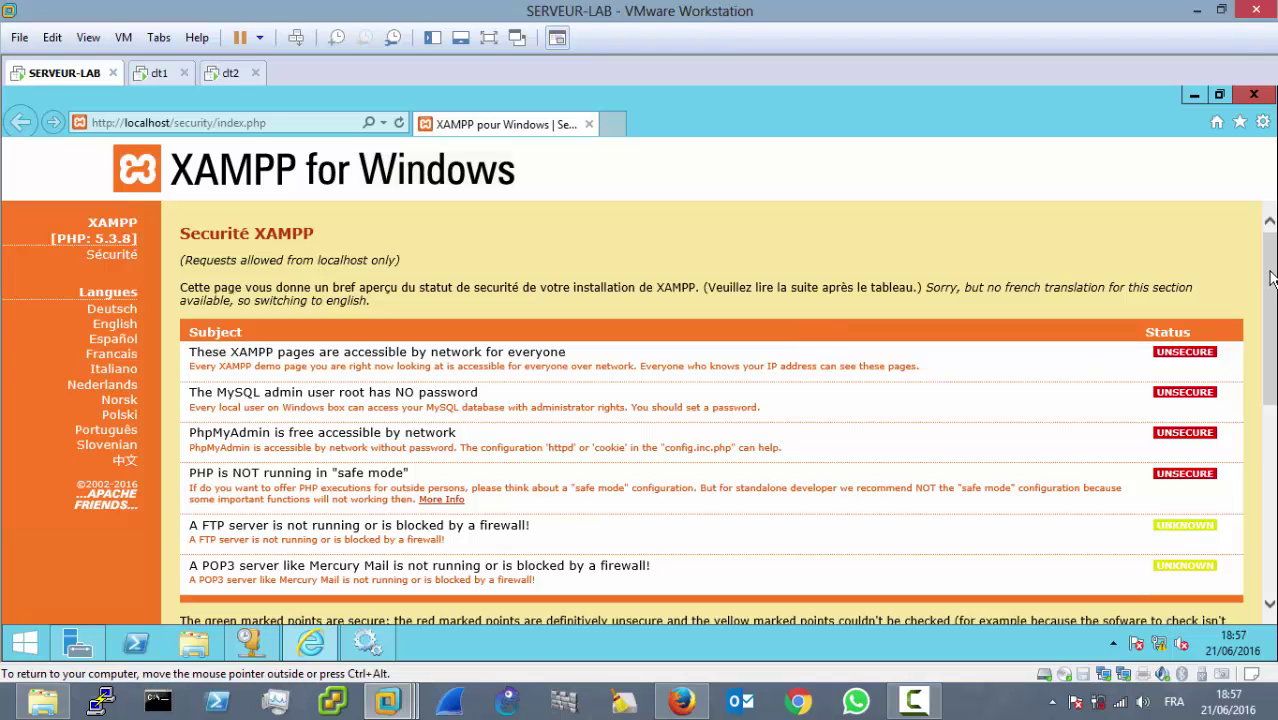
drag(1271, 280, 1271, 392)
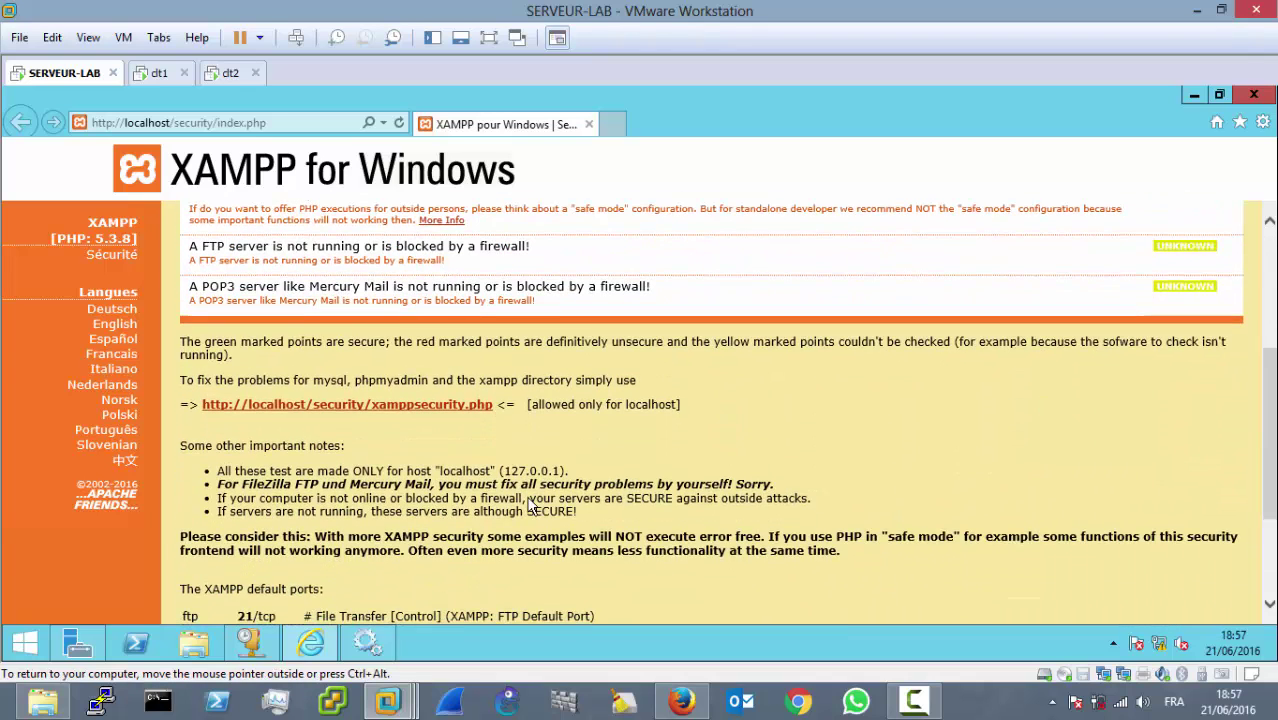
Step: Set a new MySQL root password with phpMyAdmin authentication set to http
click(462, 408)
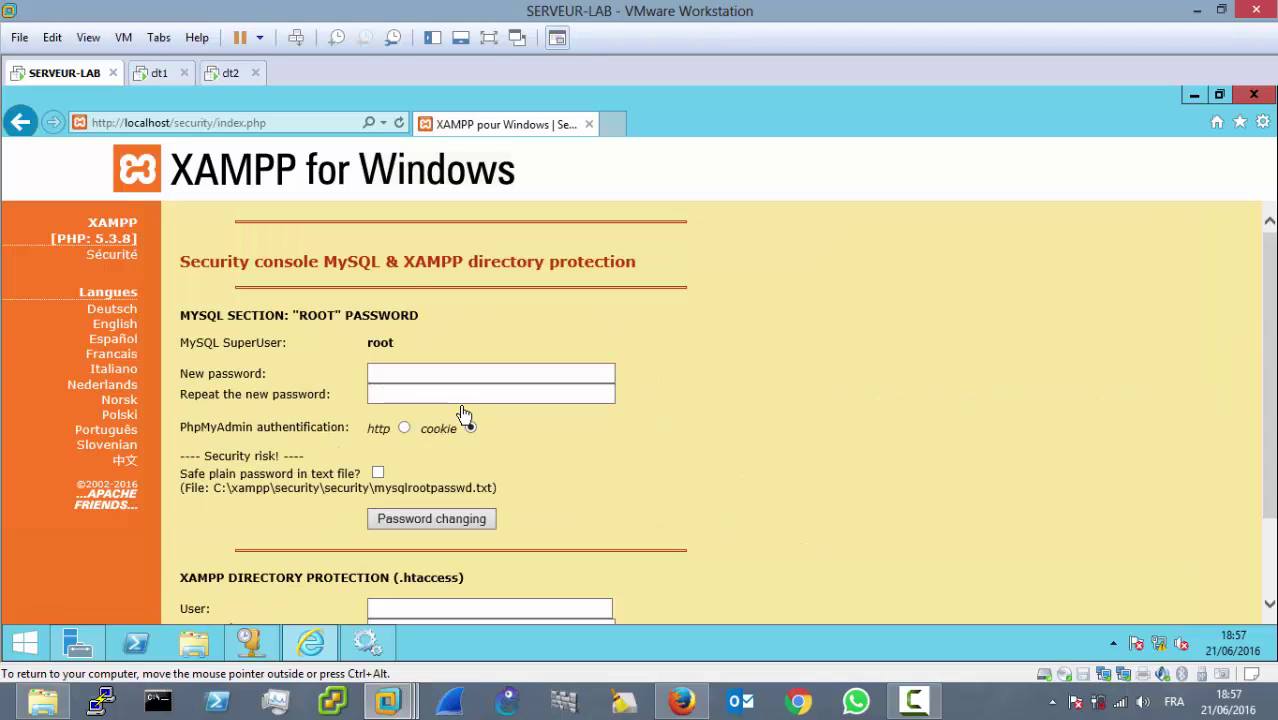
click(416, 374)
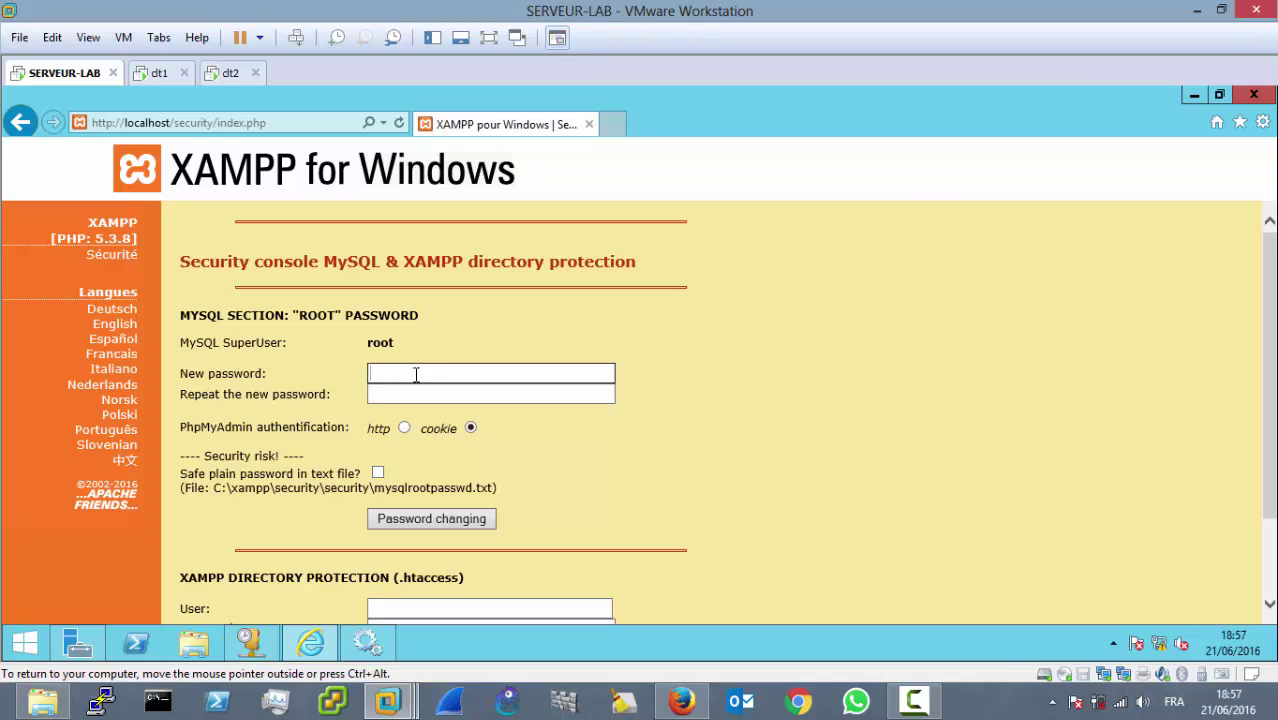
text(root)
click(428, 396)
text(roo)
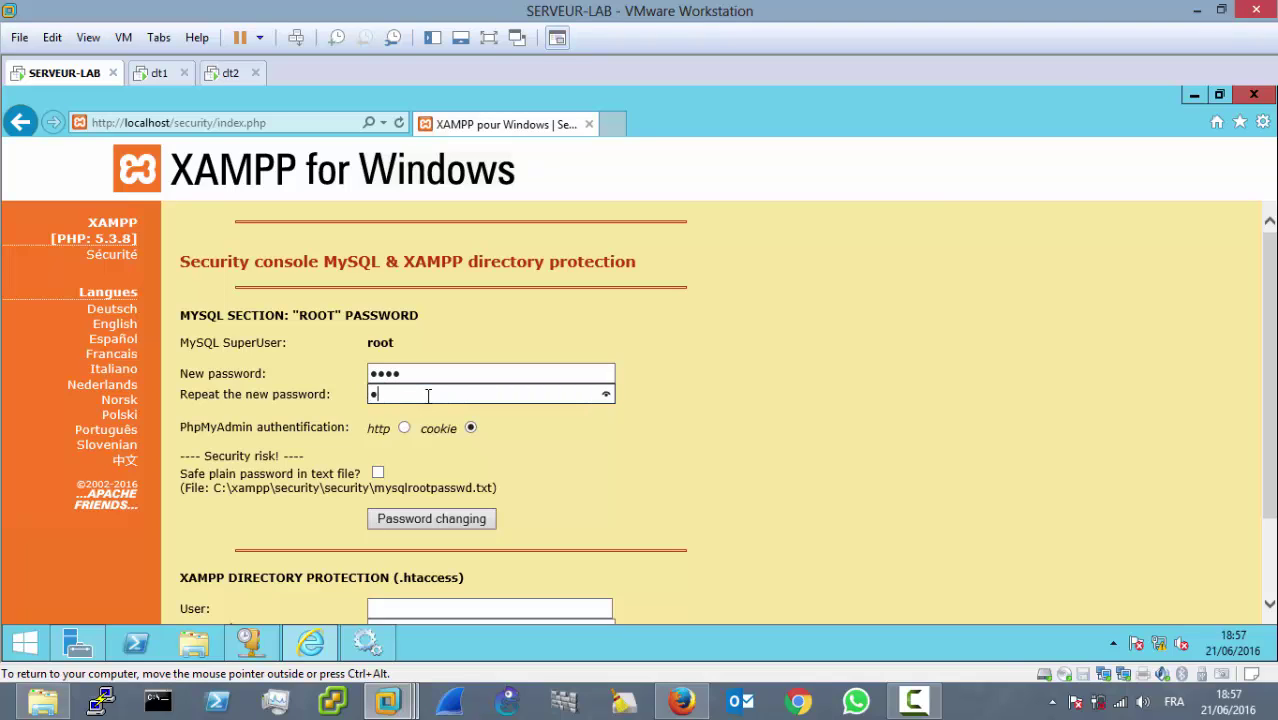
text(t)
click(404, 428)
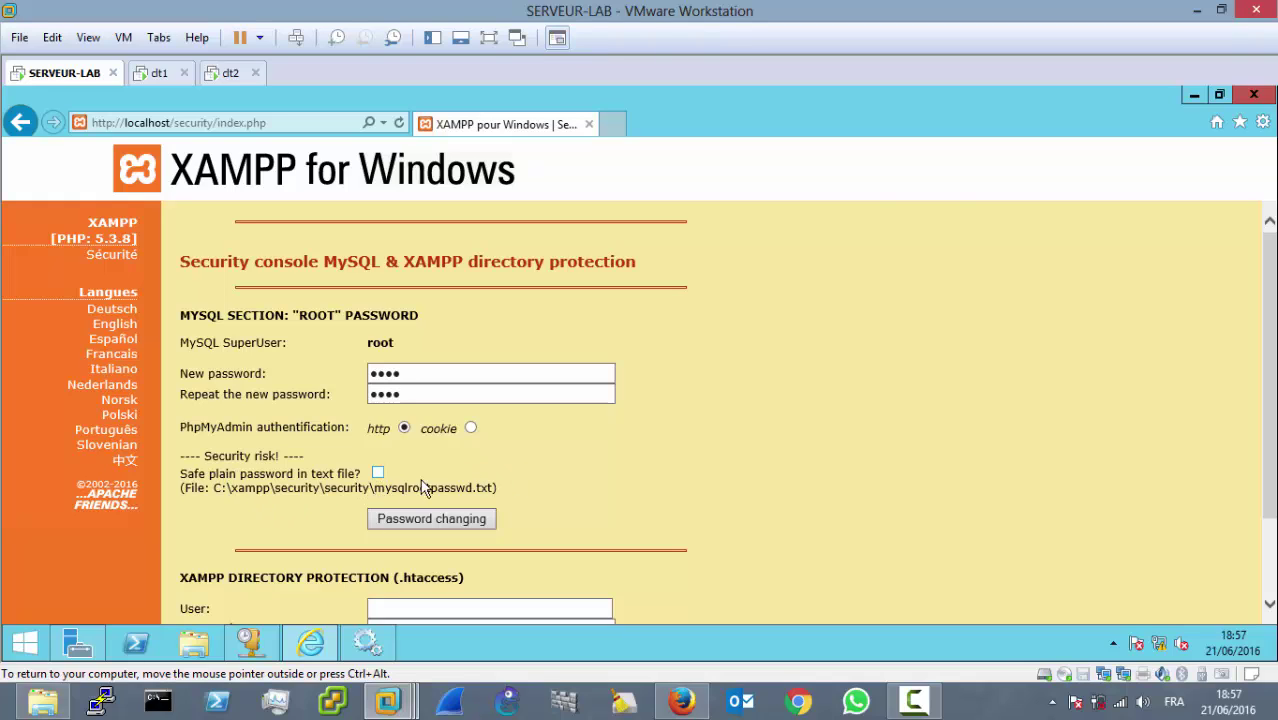
click(438, 512)
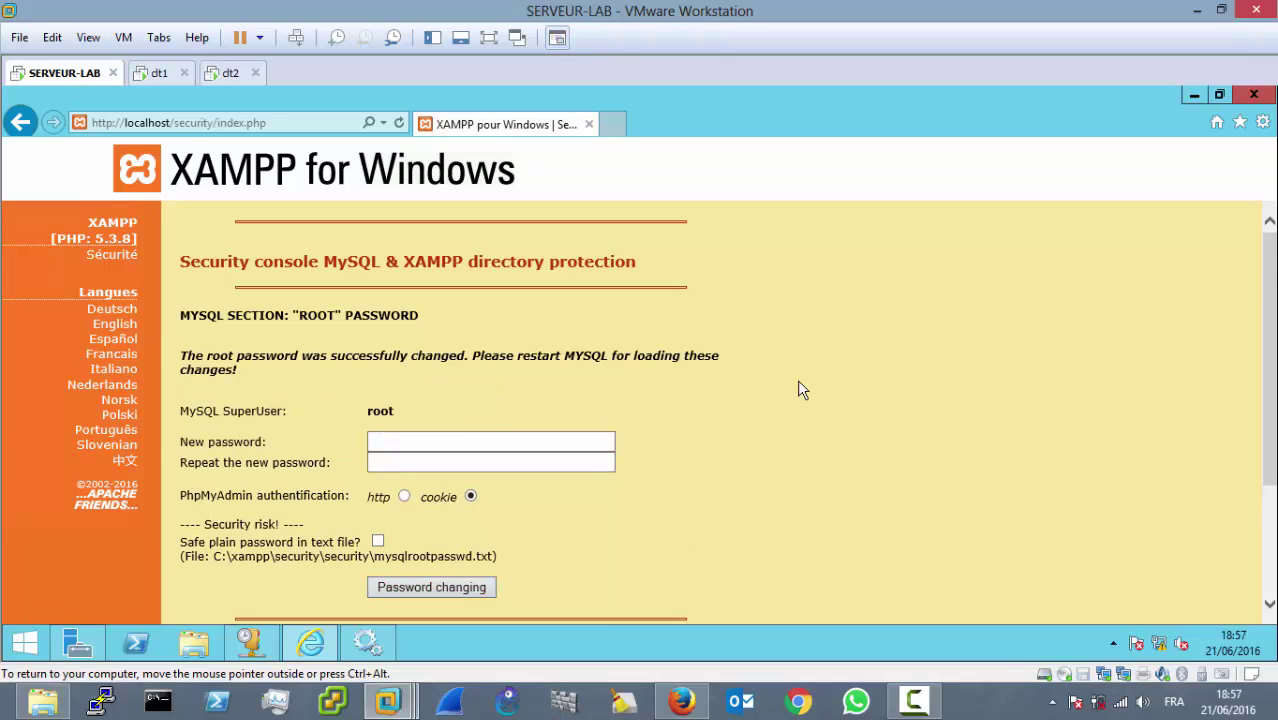
drag(1272, 298, 1266, 409)
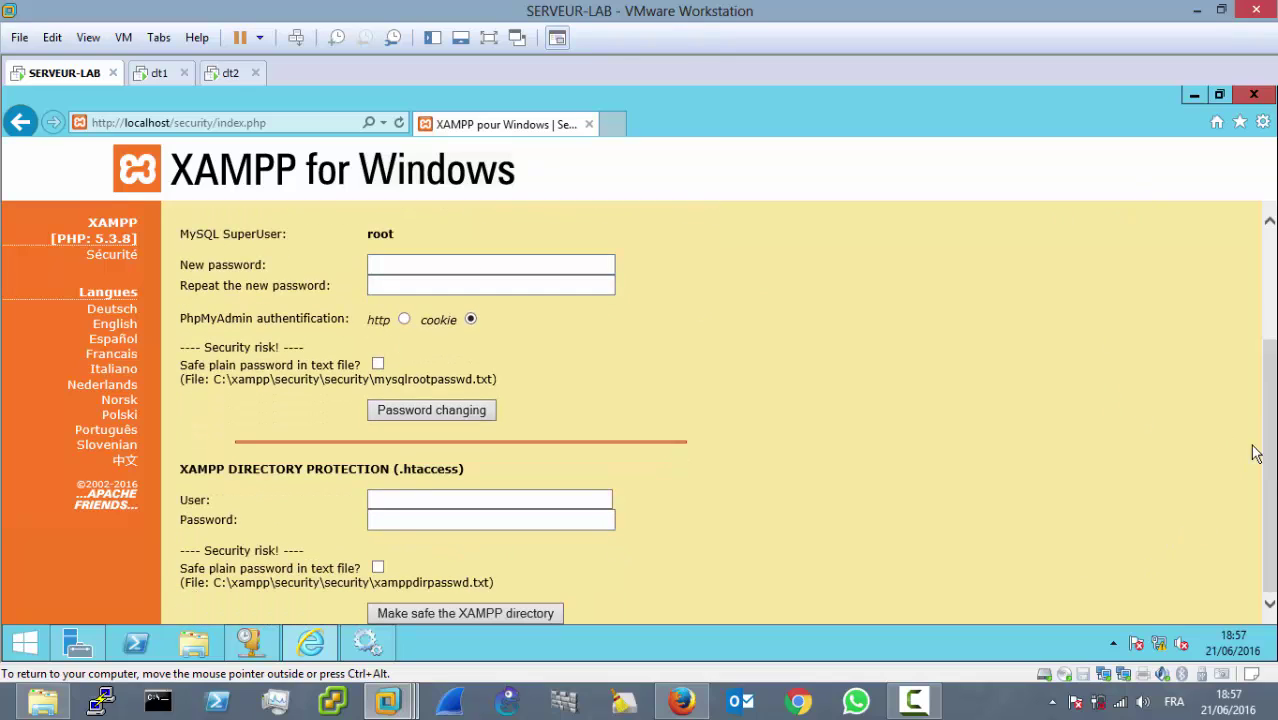
Step: Protect the XAMPP directory with user root and a password, then close the browser
click(419, 498)
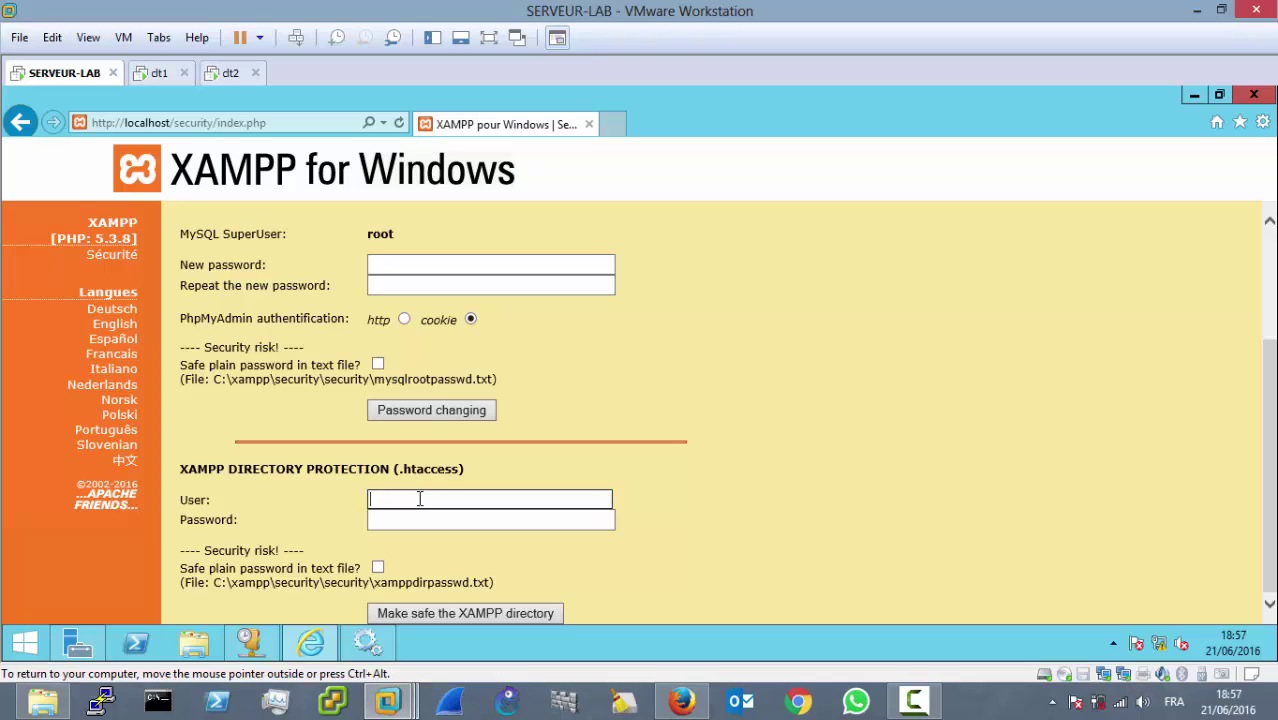
text(root)
key(Tab)
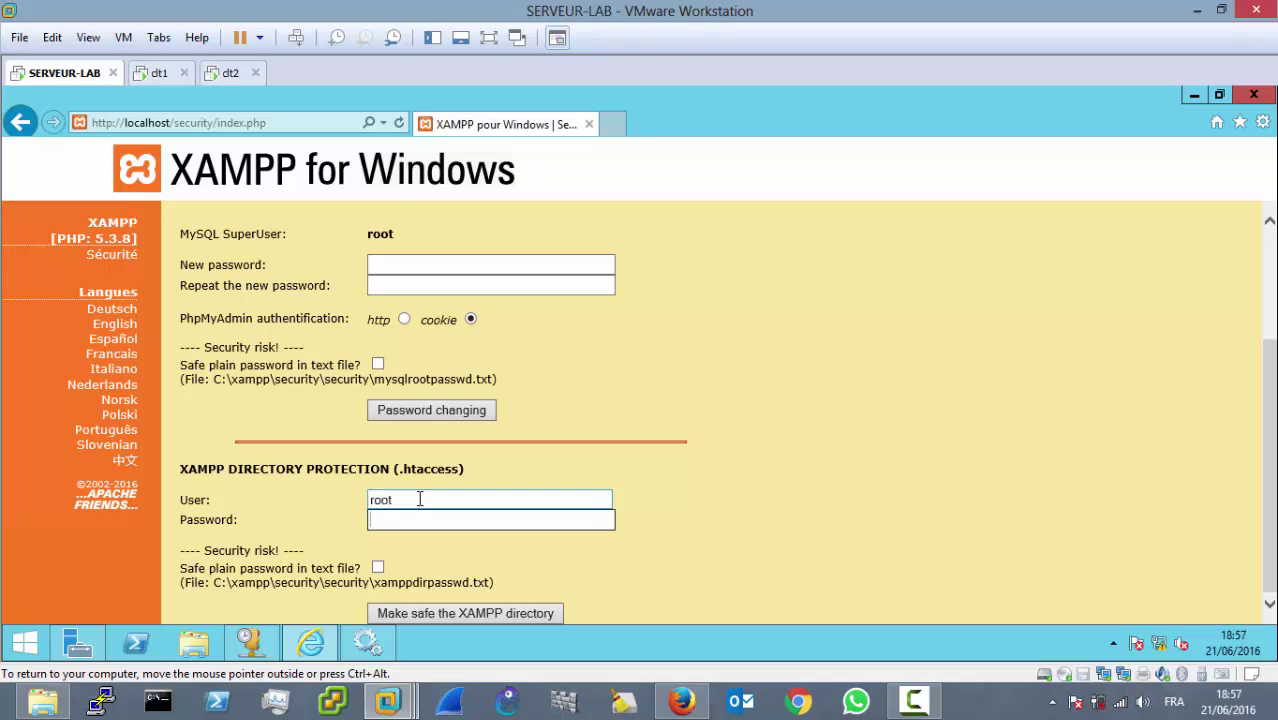
text(root)
click(428, 612)
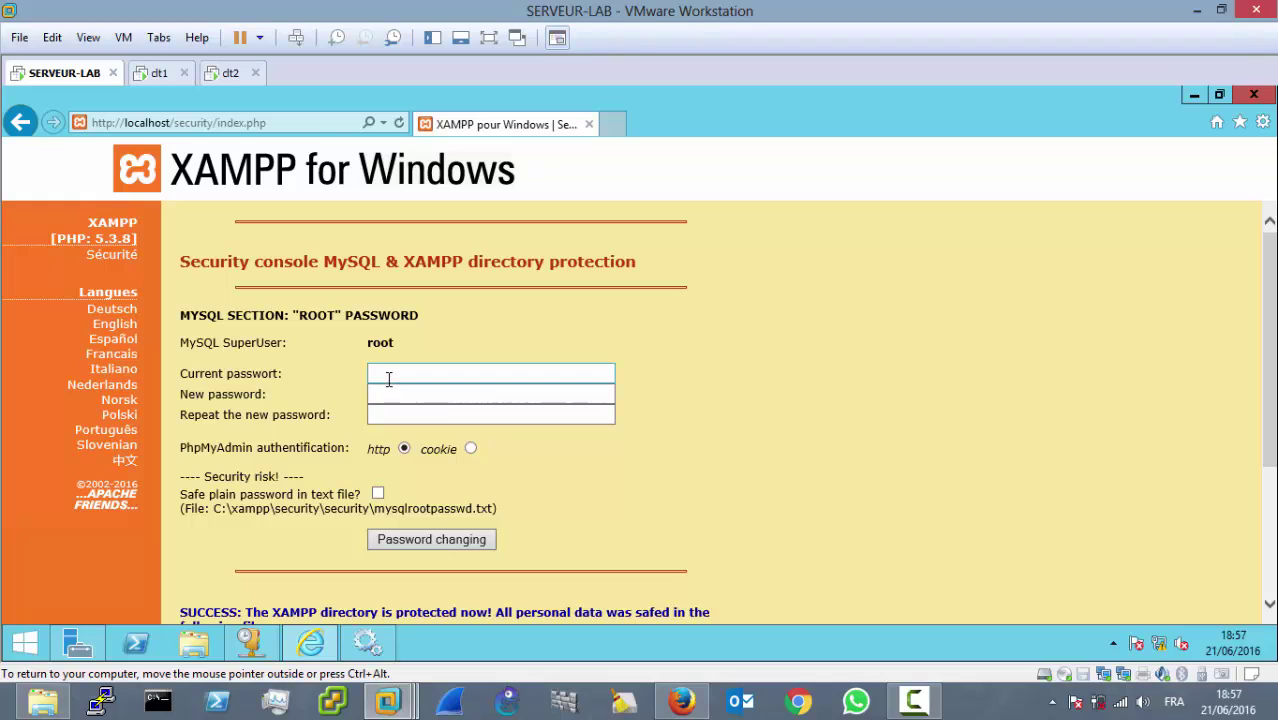
click(1253, 96)
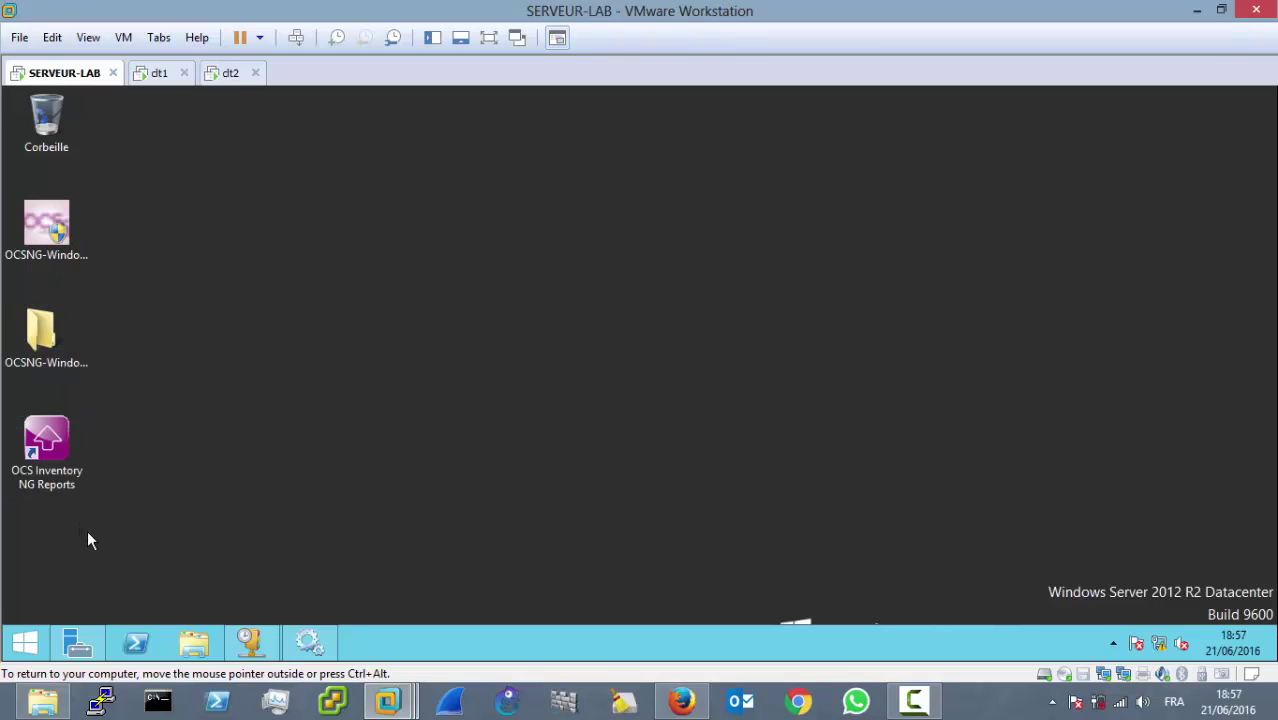
Step: Open the OCS Inventory NG Reports shortcut, dismiss the blocked-content warning, and switch to Server Manager
click(70, 452)
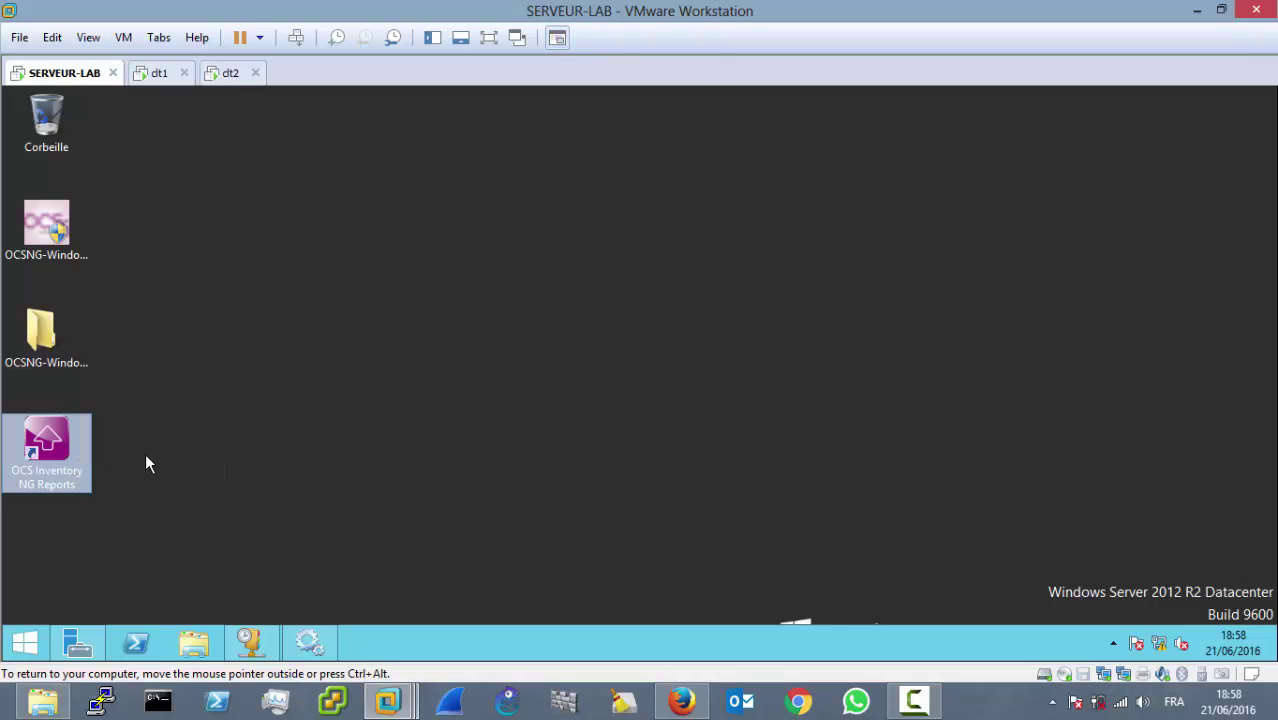
double_click(46, 445)
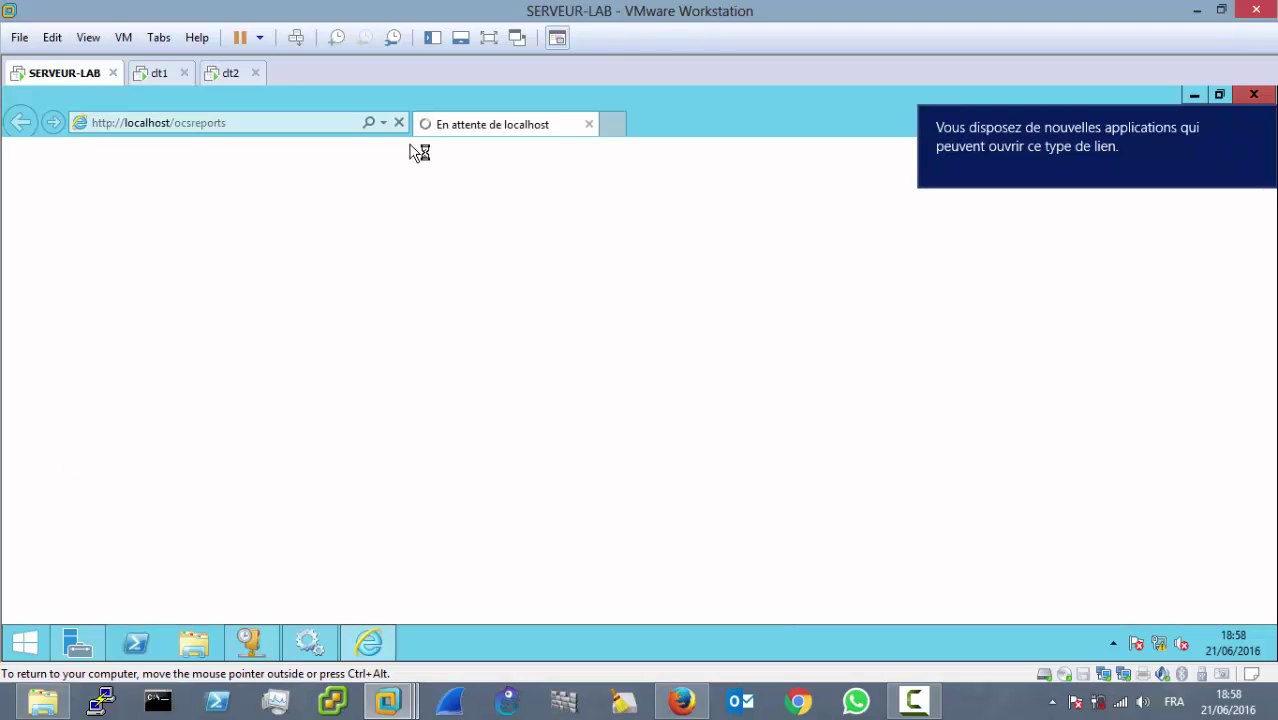
click(207, 127)
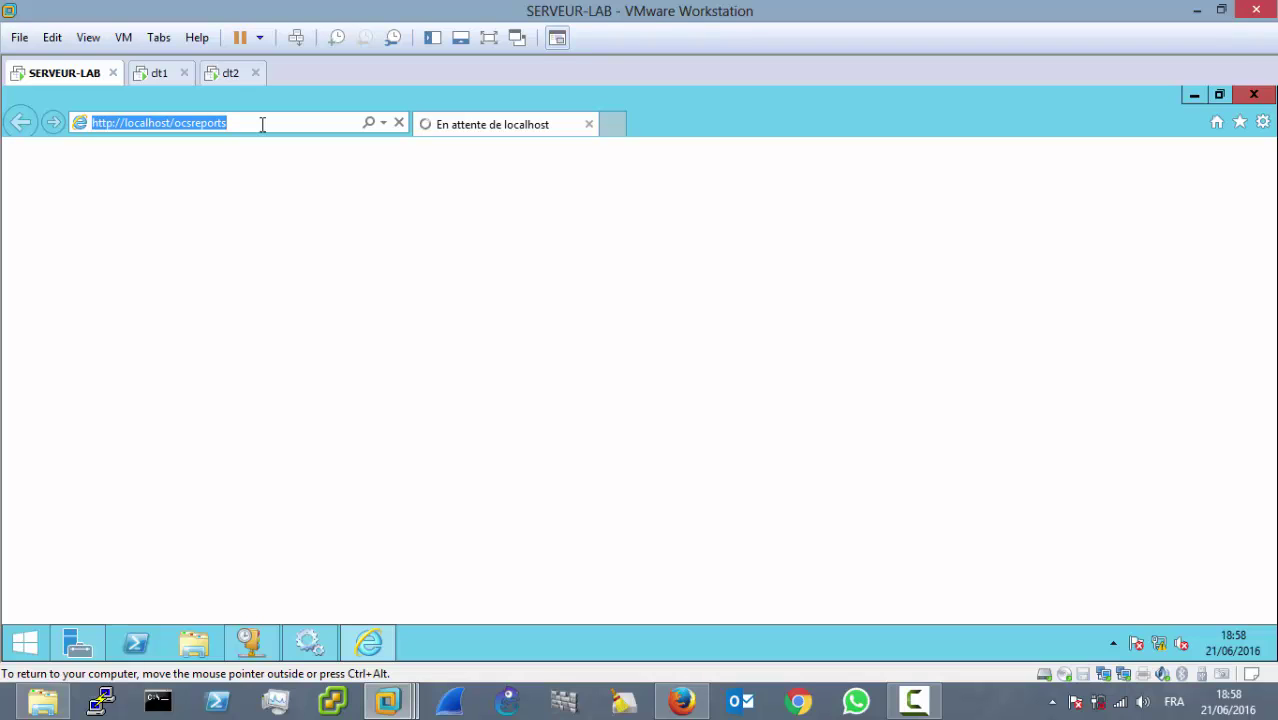
click(168, 123)
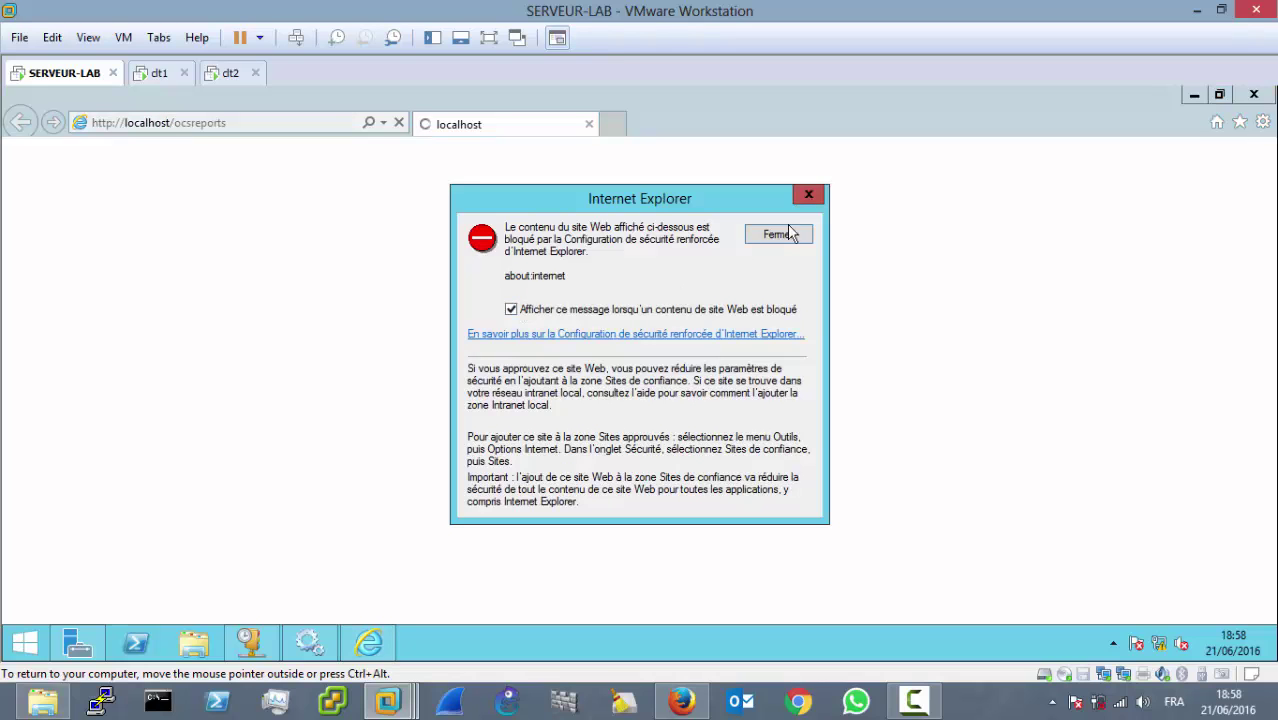
click(796, 231)
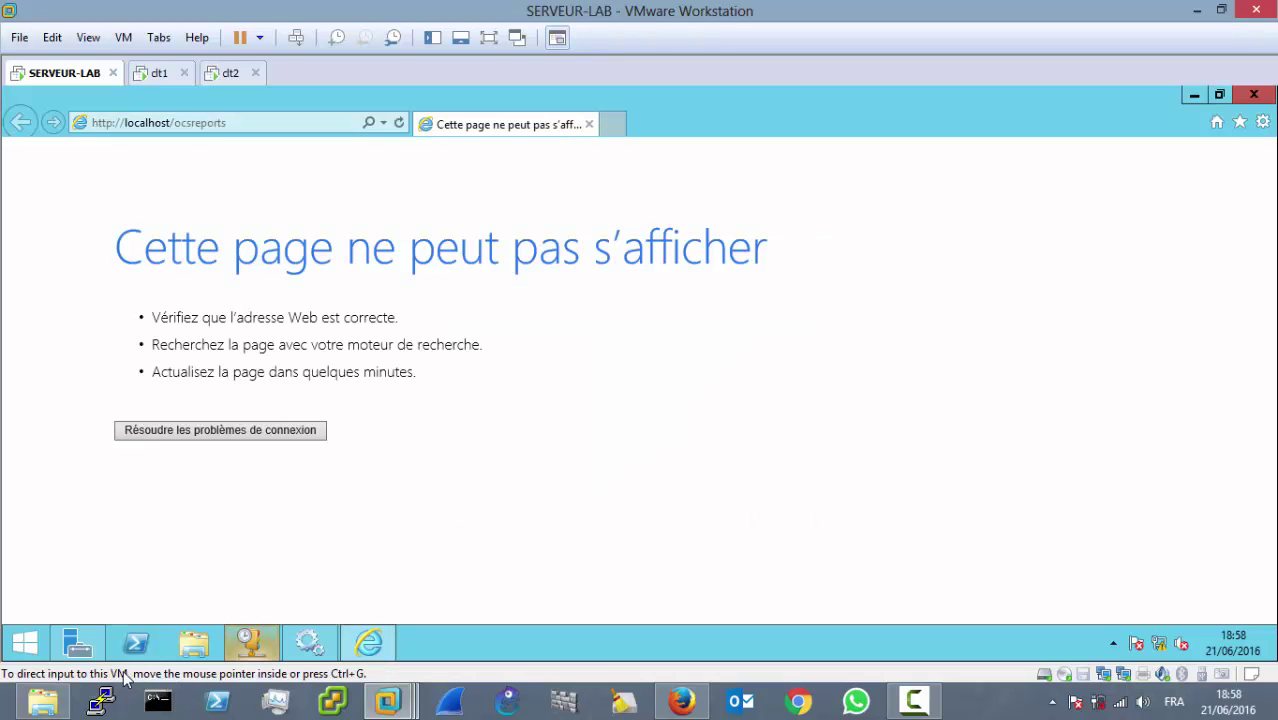
click(100, 646)
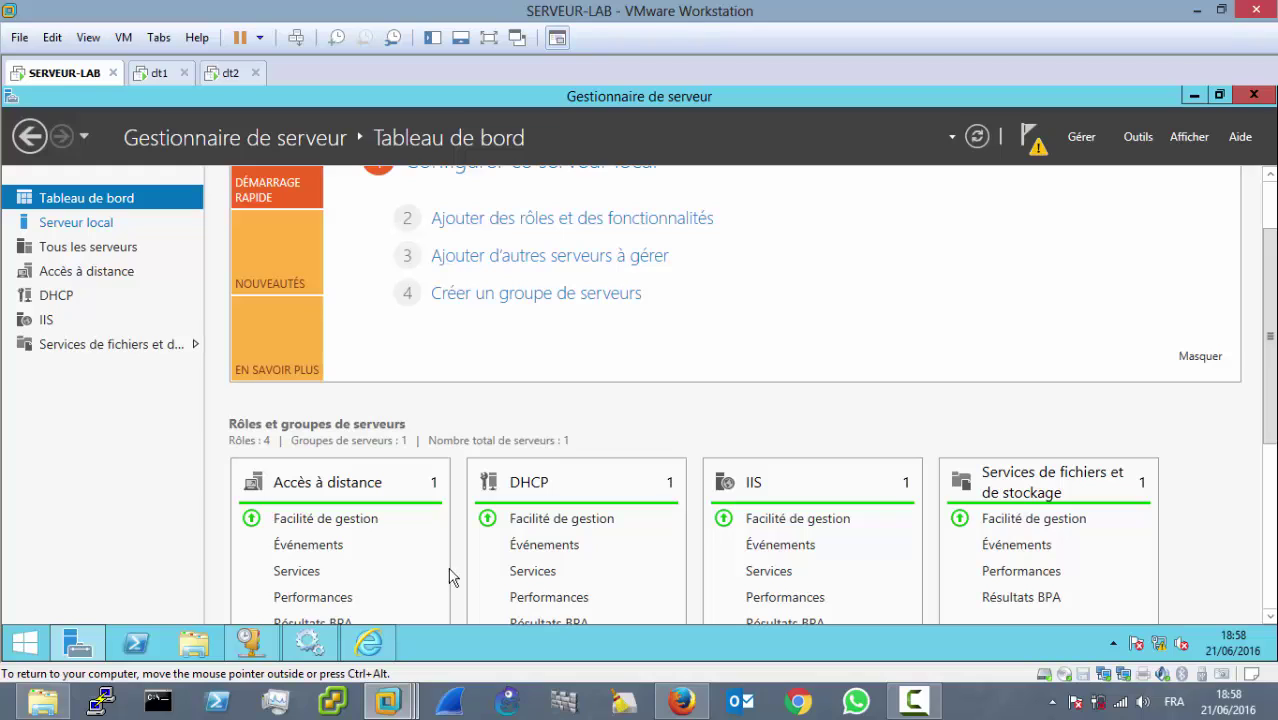
Step: Set IE Enhanced Security Configuration to Désactivé for Administrators and Users under Serveur local
click(72, 224)
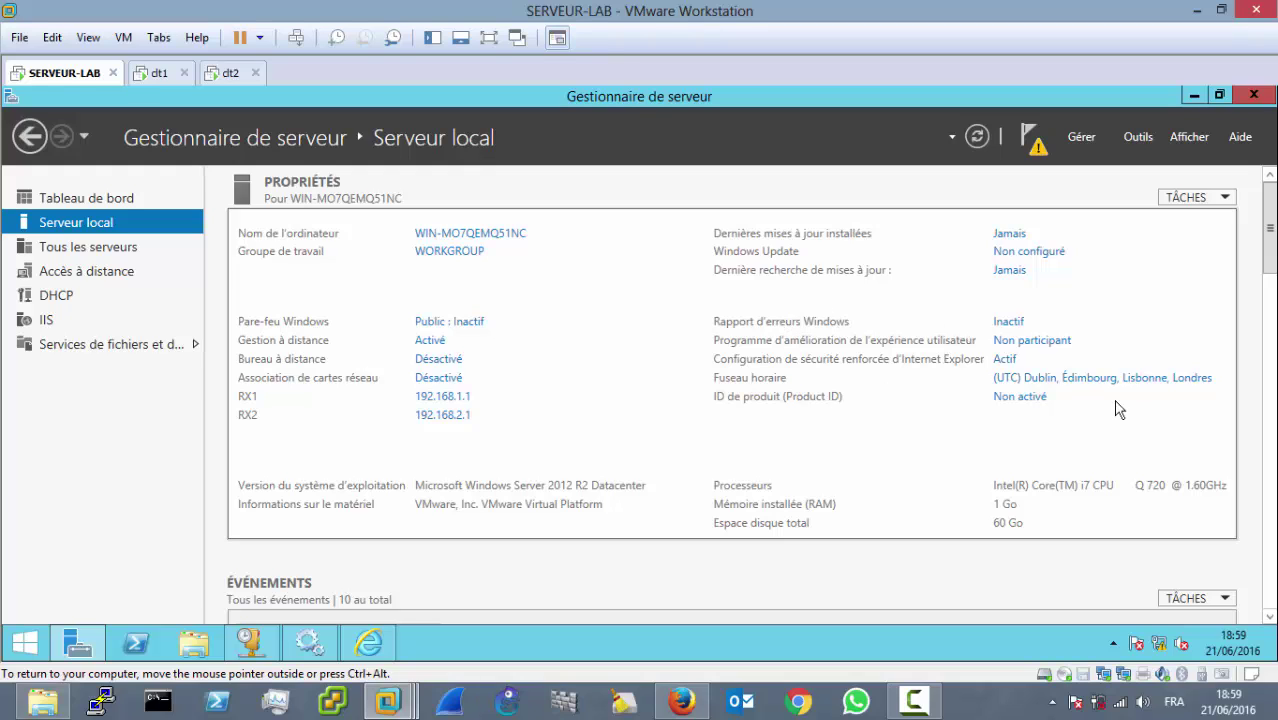
click(1005, 360)
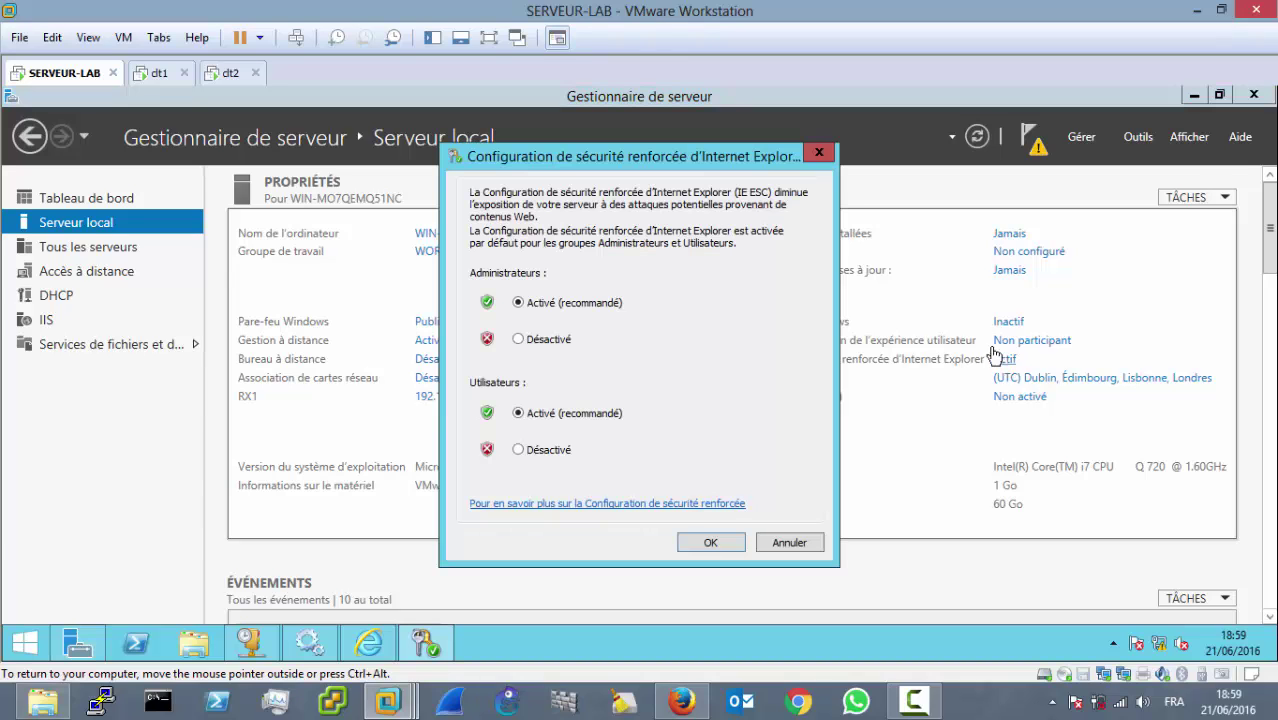
click(519, 339)
click(518, 449)
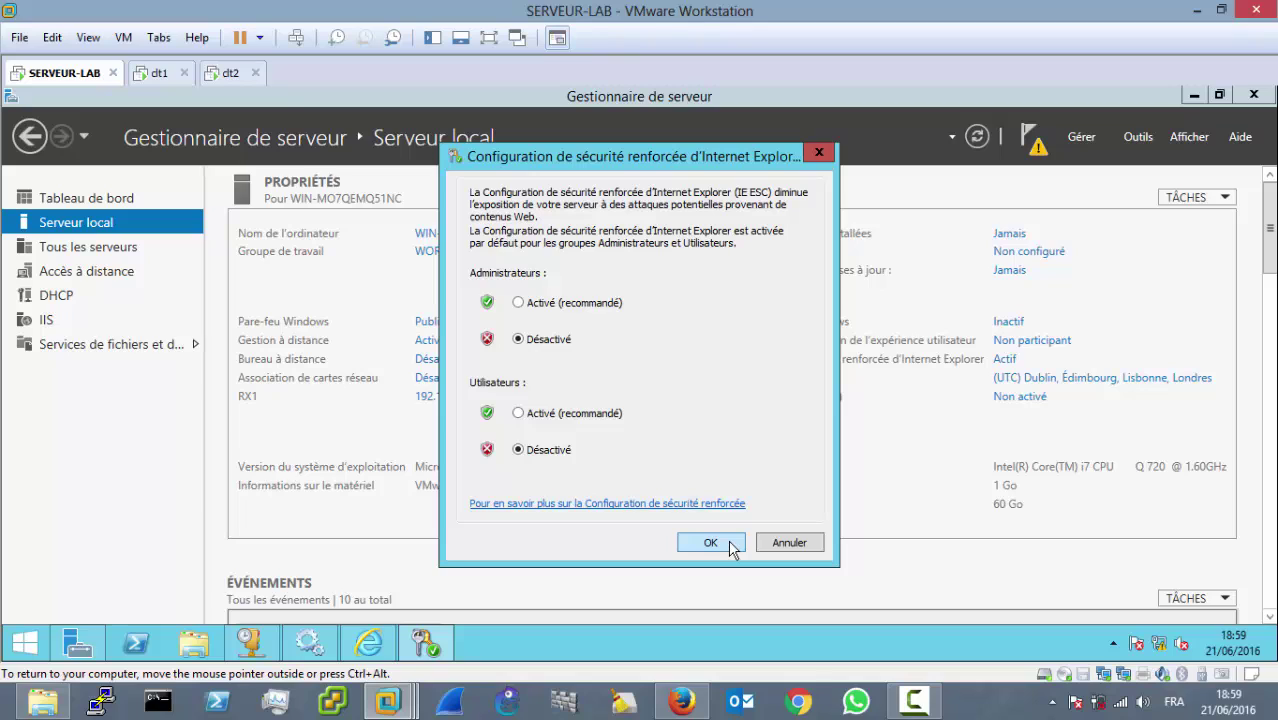
click(730, 543)
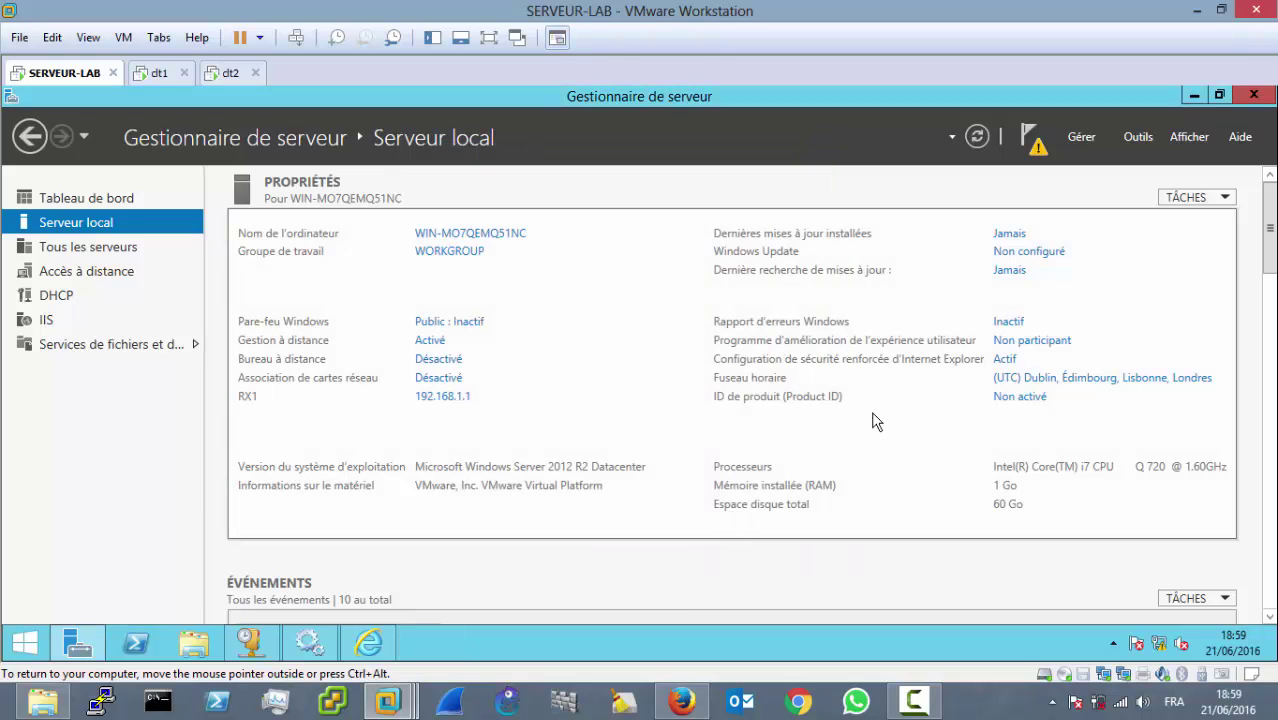
Step: Reload localhost/ocsreports, close the blocked-content warning, and close Internet Explorer
click(1194, 94)
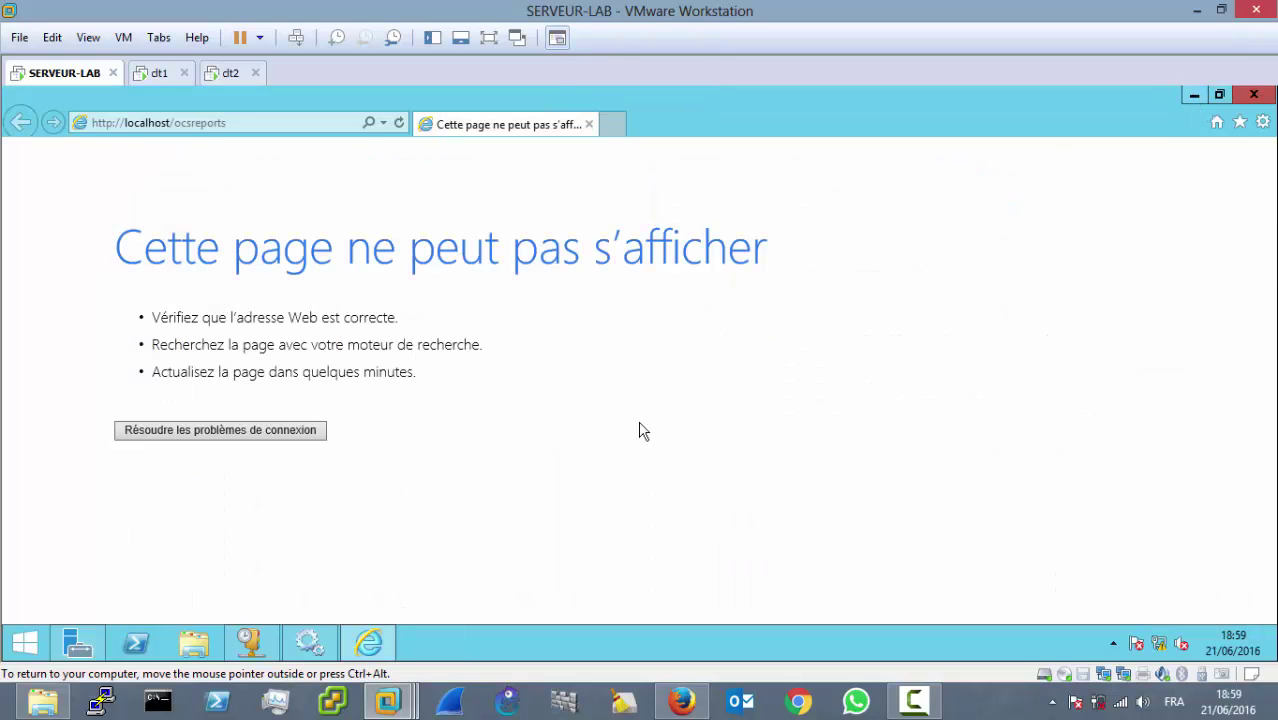
click(253, 121)
key(Home)
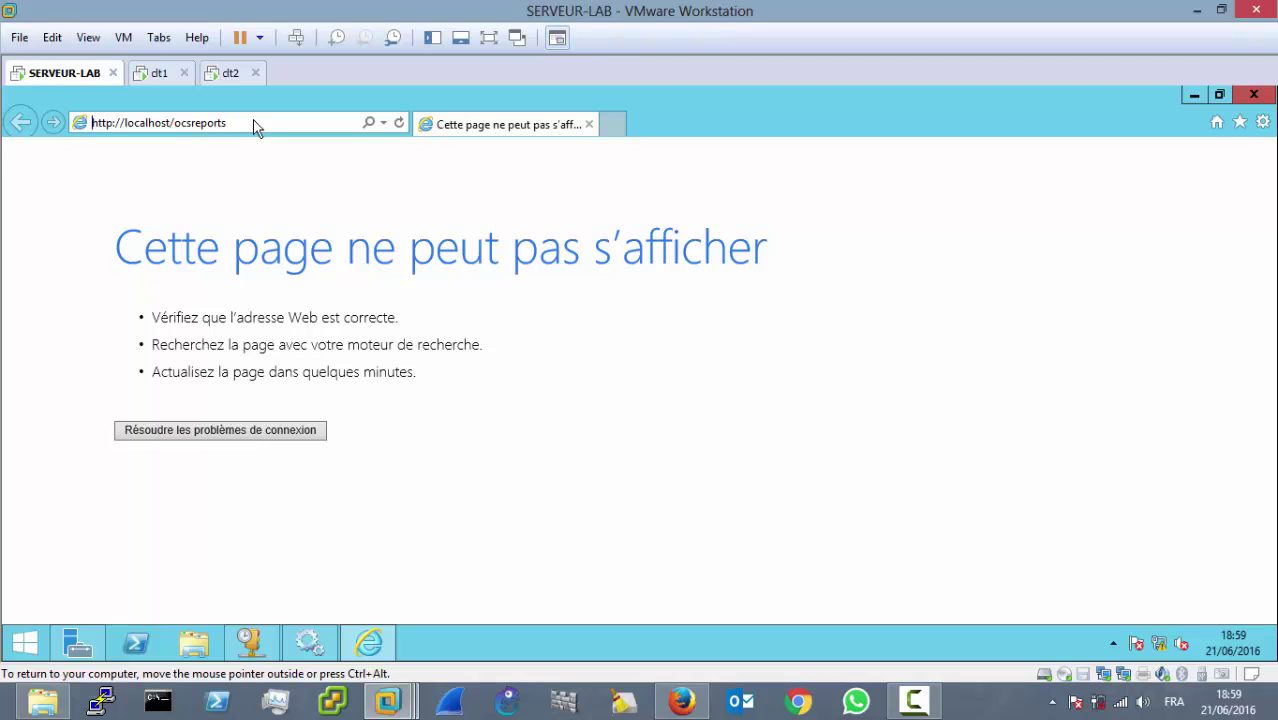
key(Return)
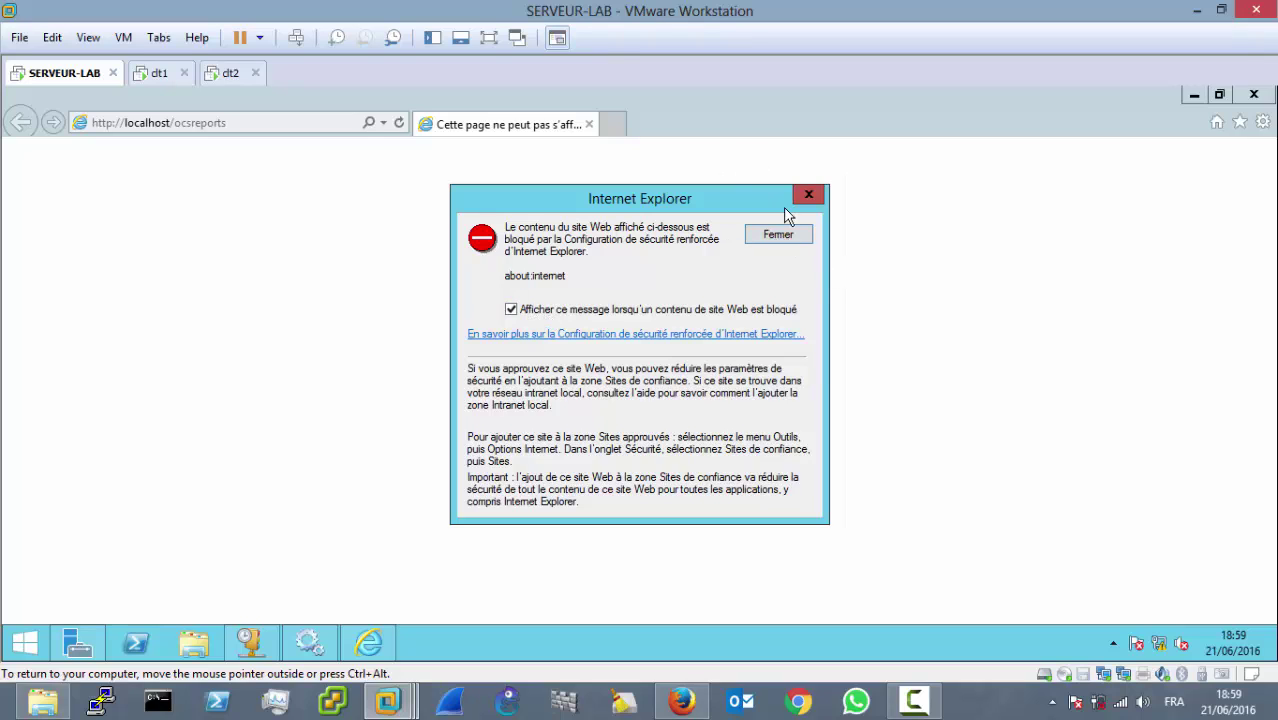
click(779, 235)
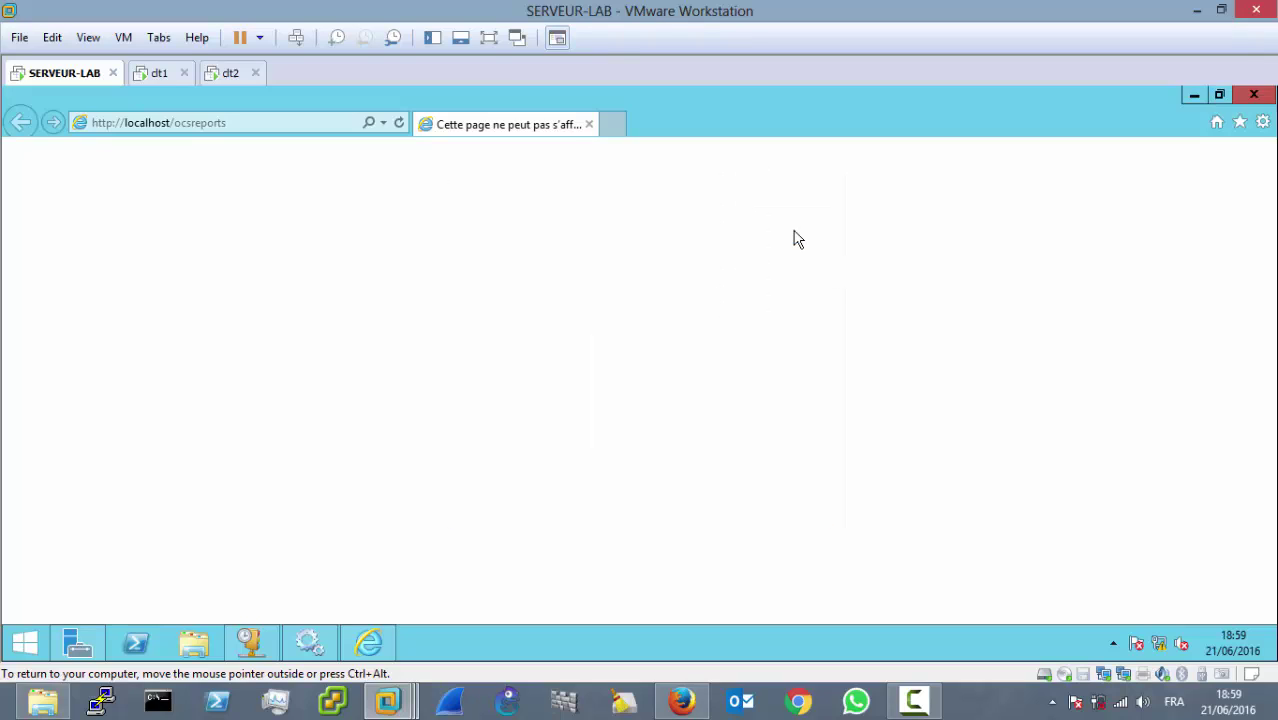
click(1254, 95)
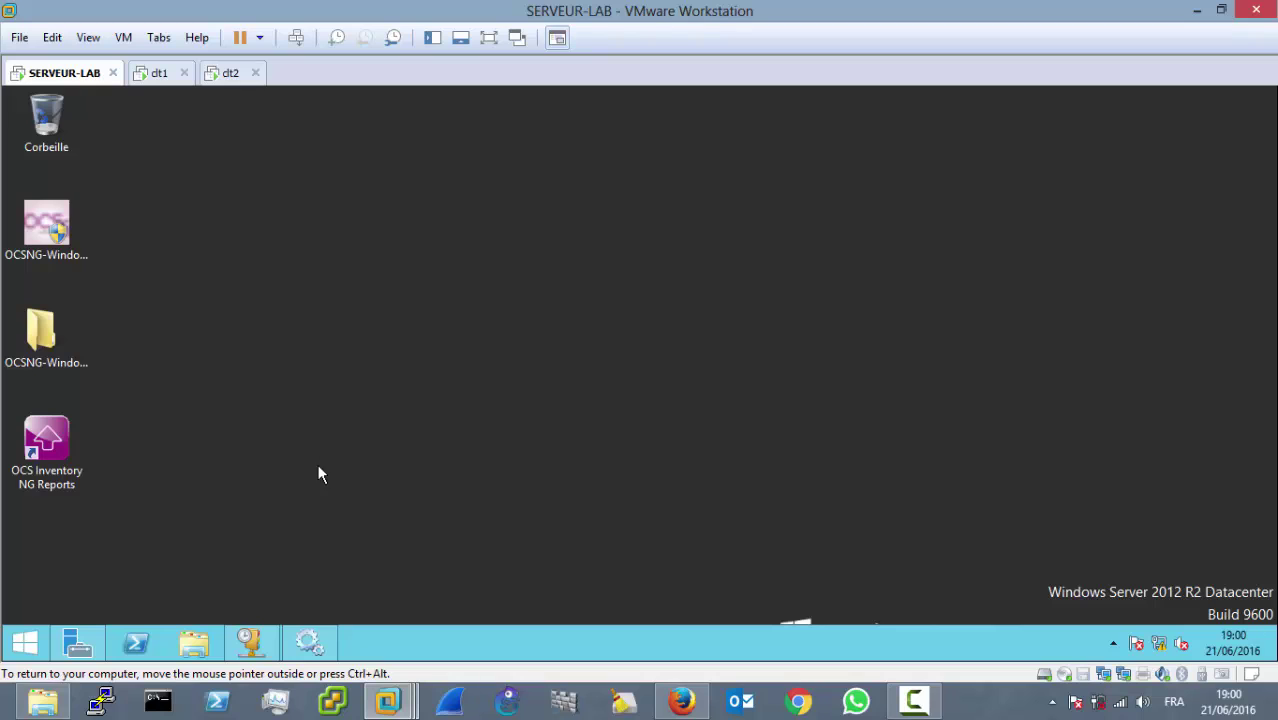
click(312, 640)
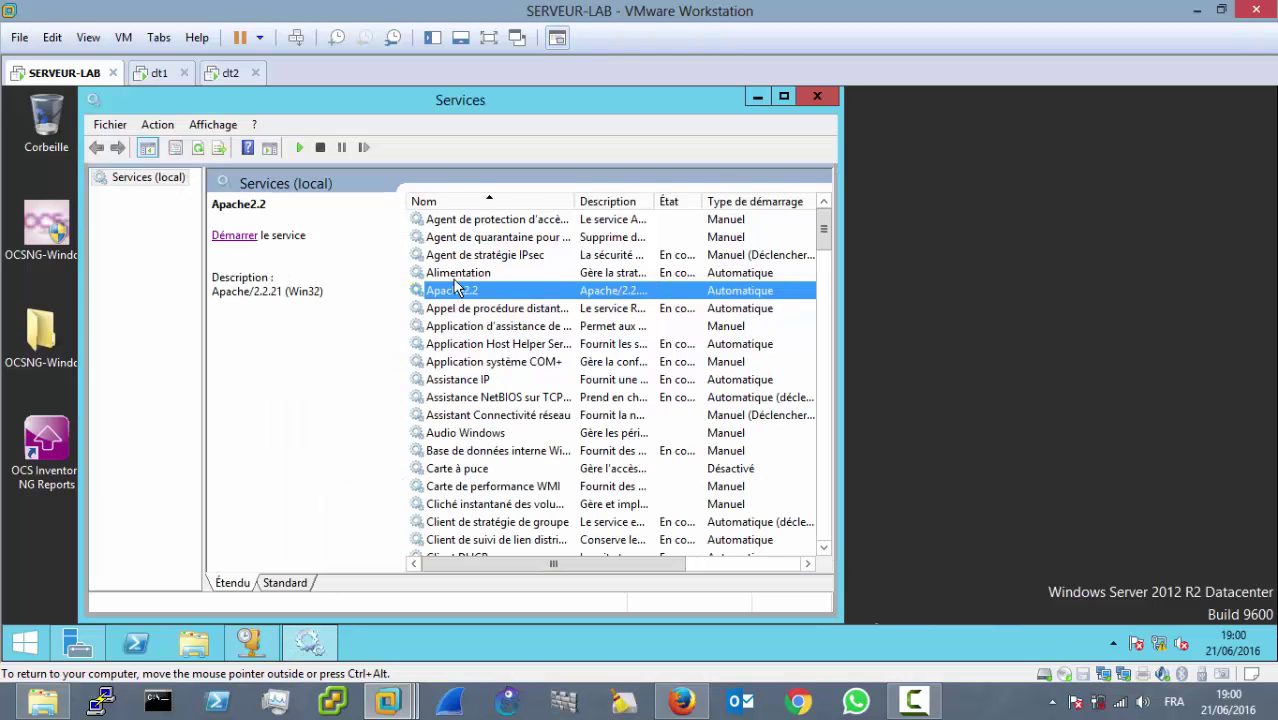
click(503, 345)
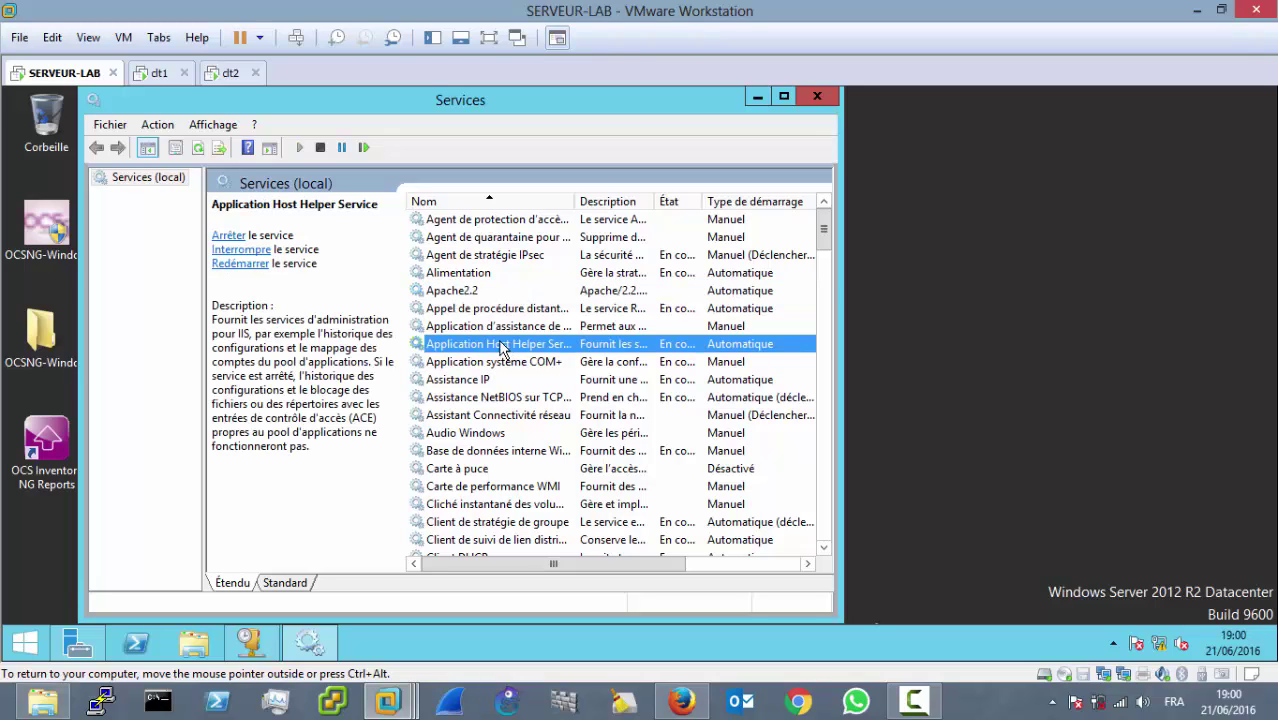
click(470, 291)
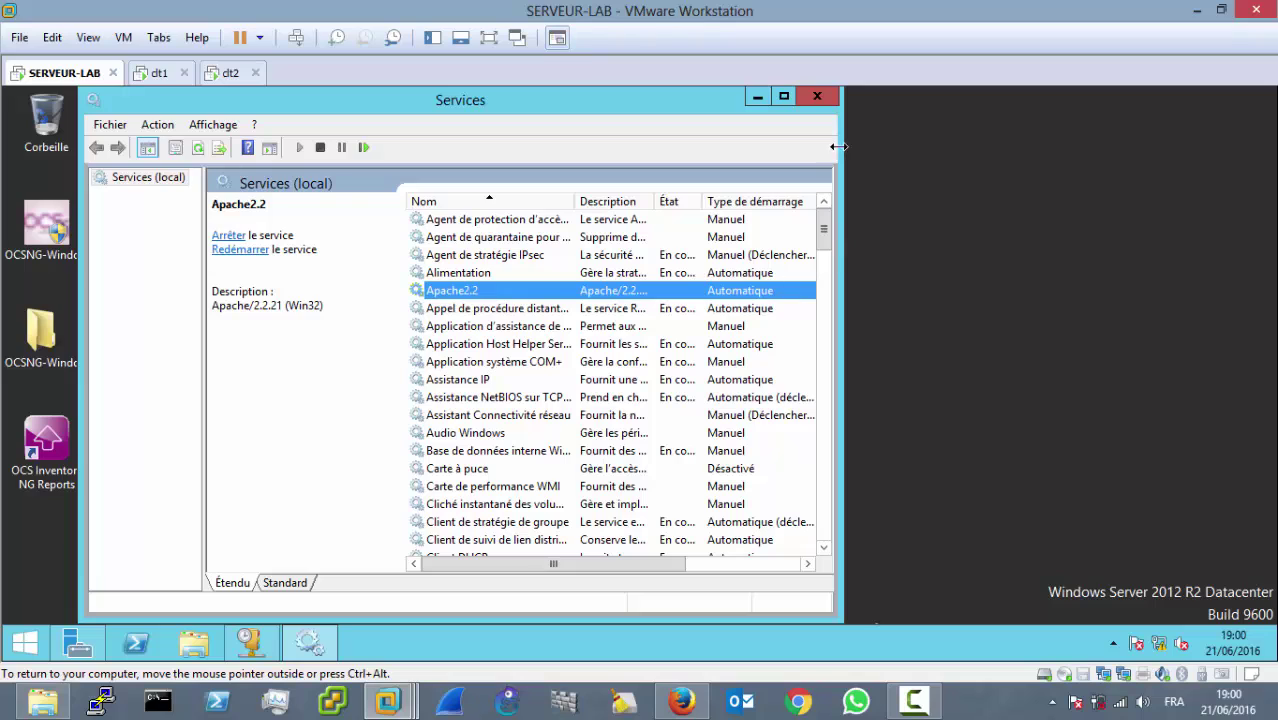
click(757, 96)
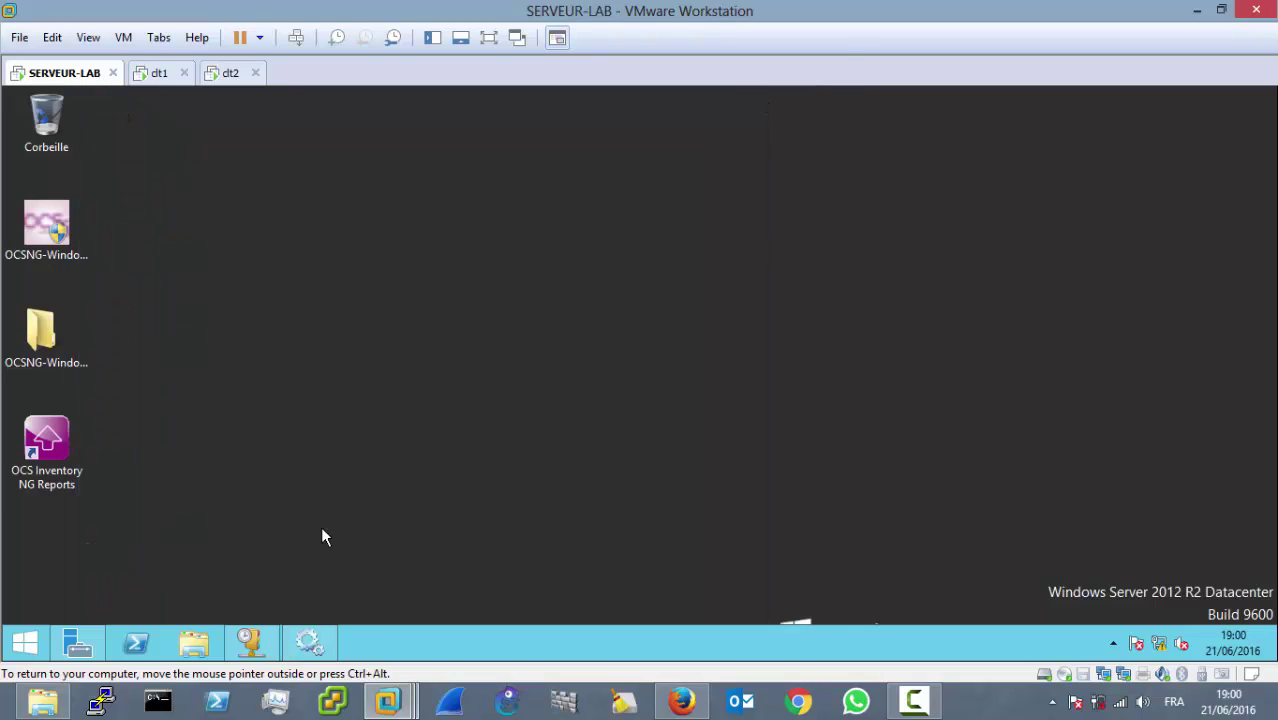
Step: Launch Internet Explorer from Start and load 192.168.1.1/ocsreports
click(32, 645)
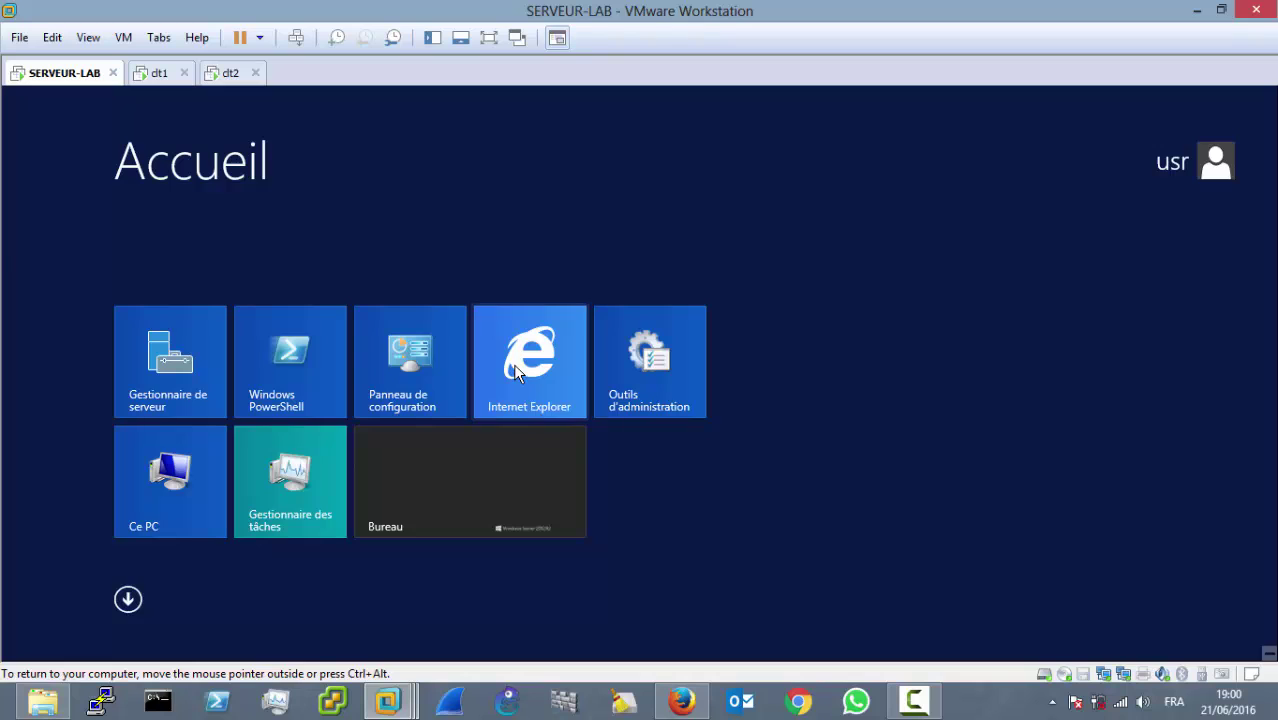
click(513, 363)
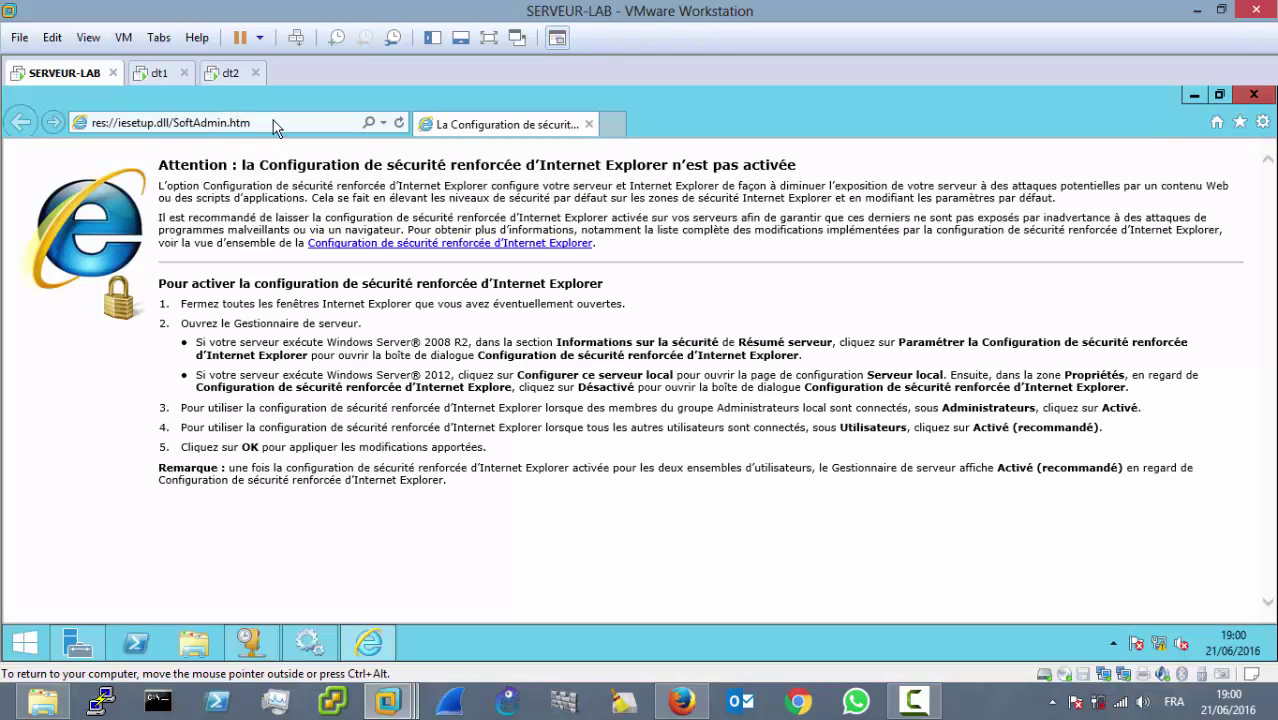
click(273, 120)
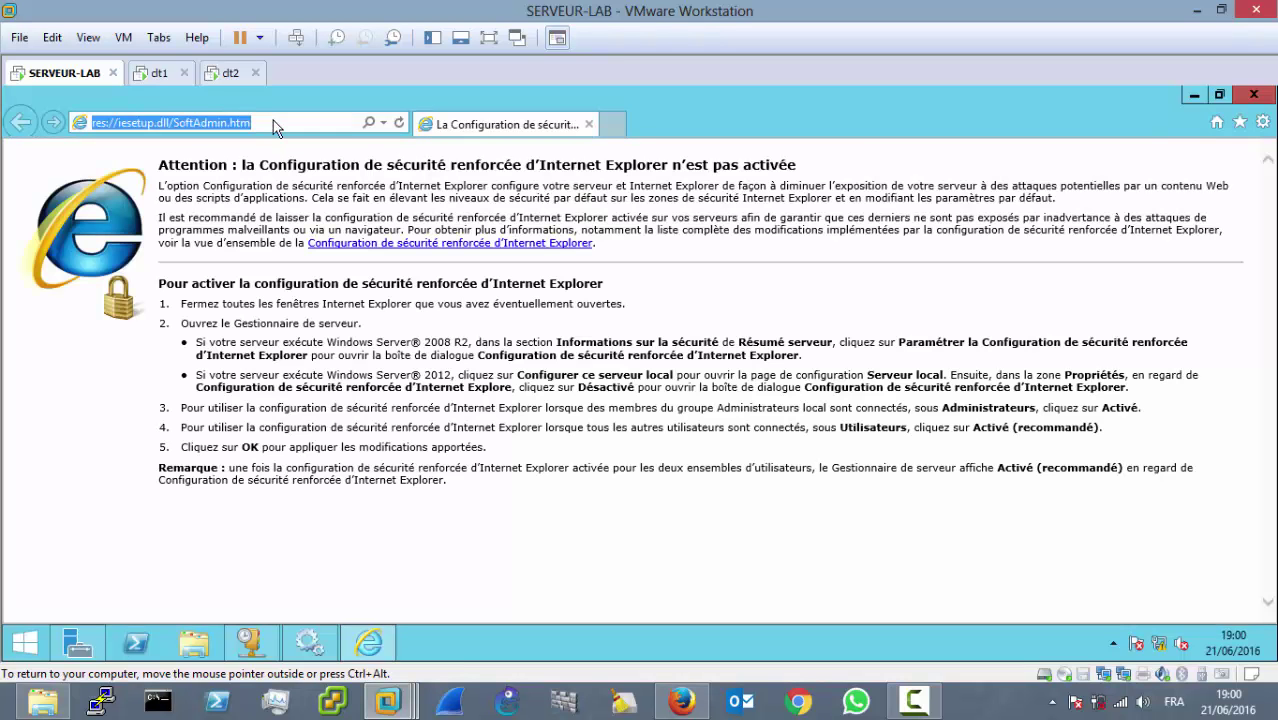
text(192.)
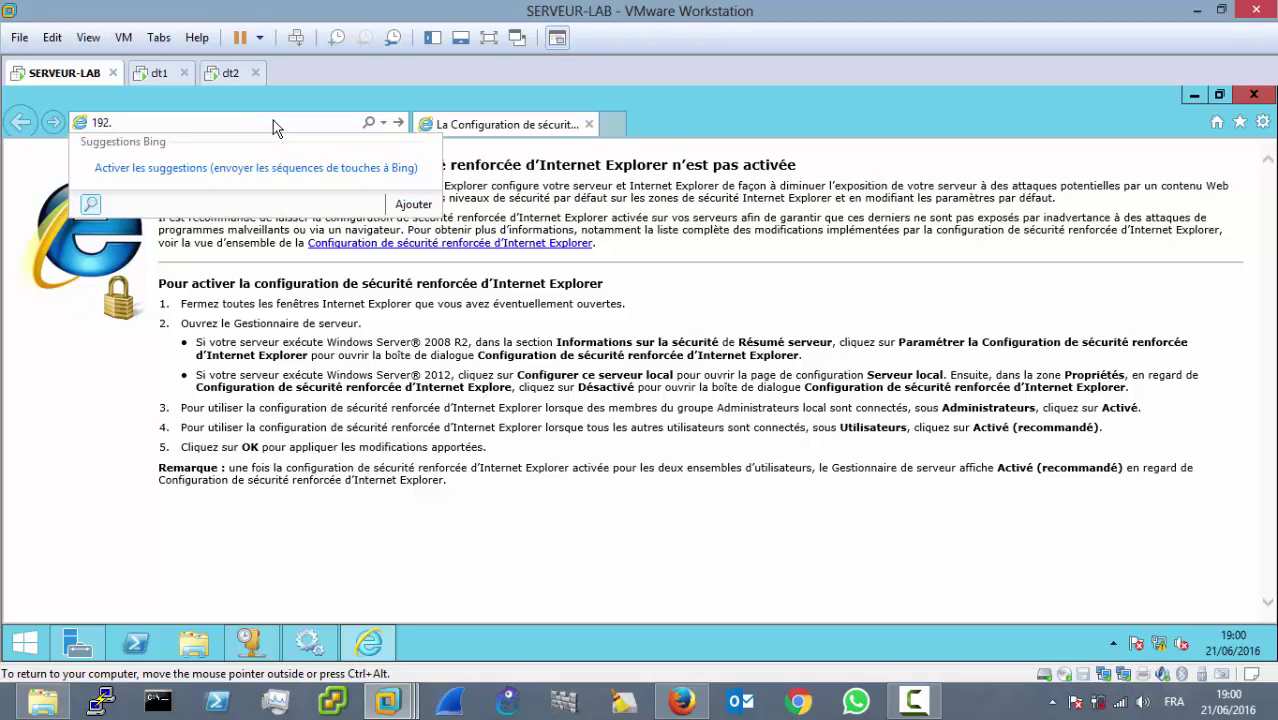
text(168.1.1/ocsreports)
key(Return)
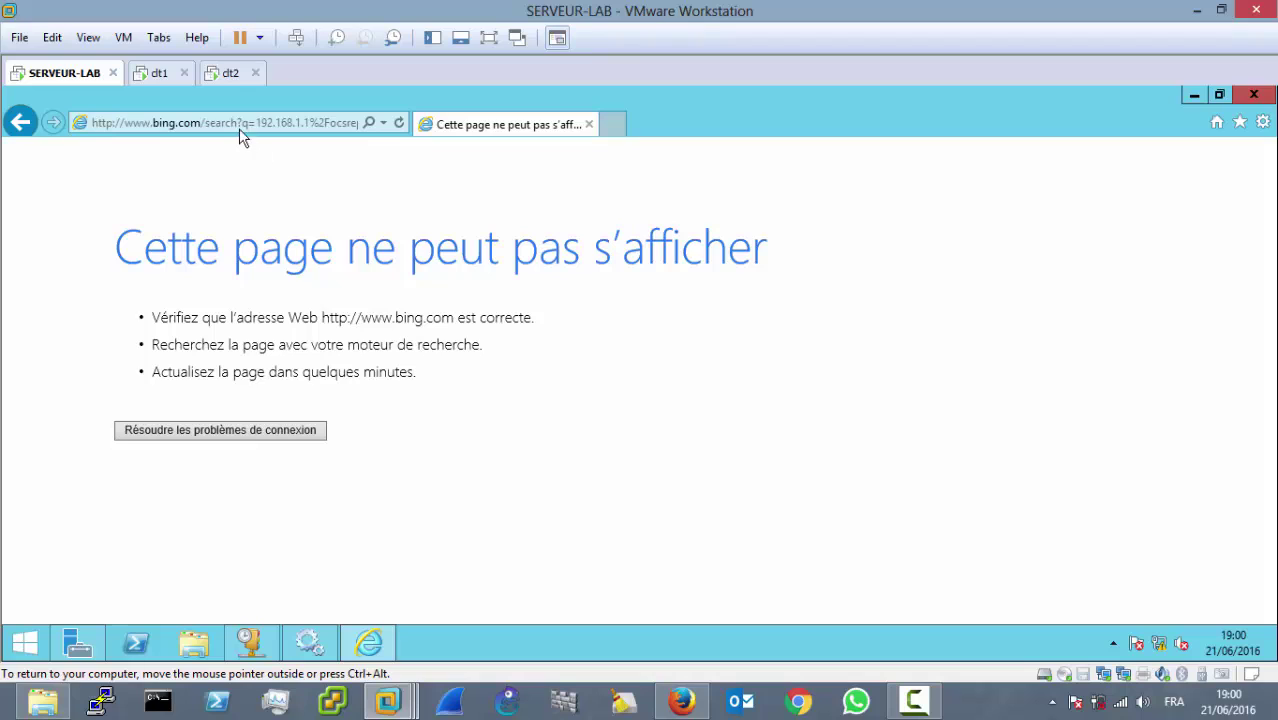
Step: Close the browser and reopen the OCS Inventory NG Reports installation page
click(1253, 94)
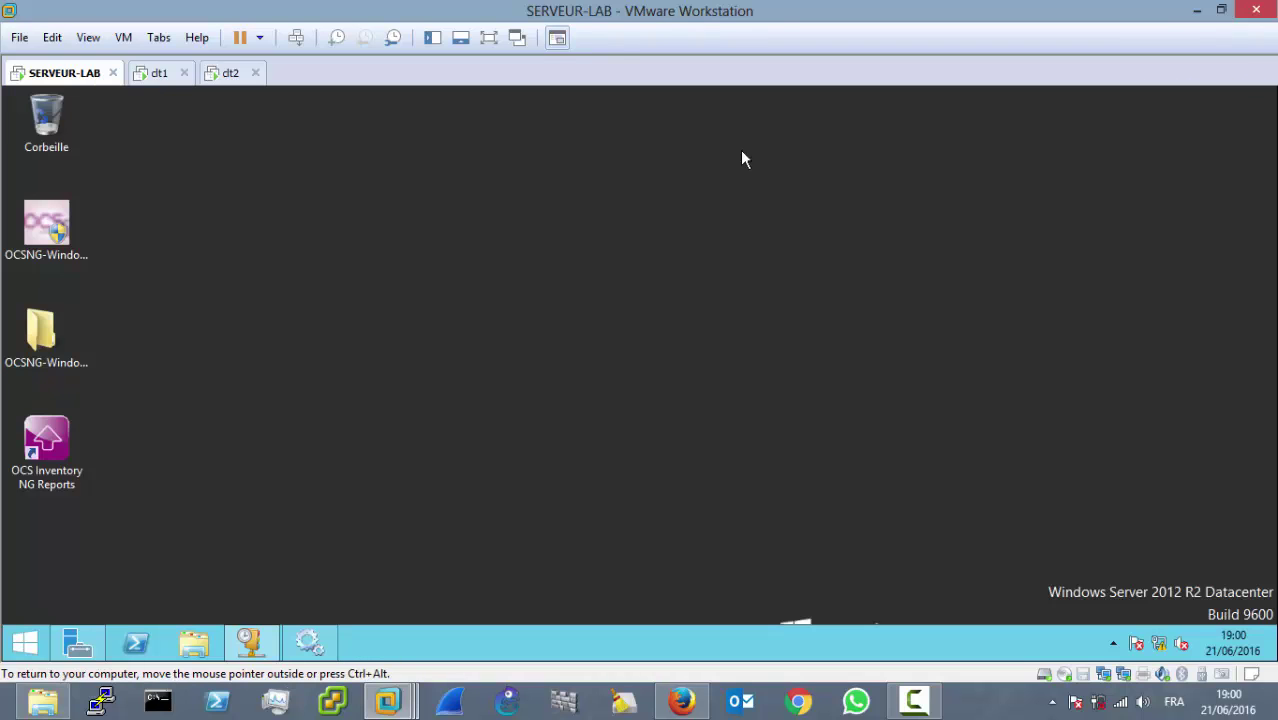
double_click(48, 450)
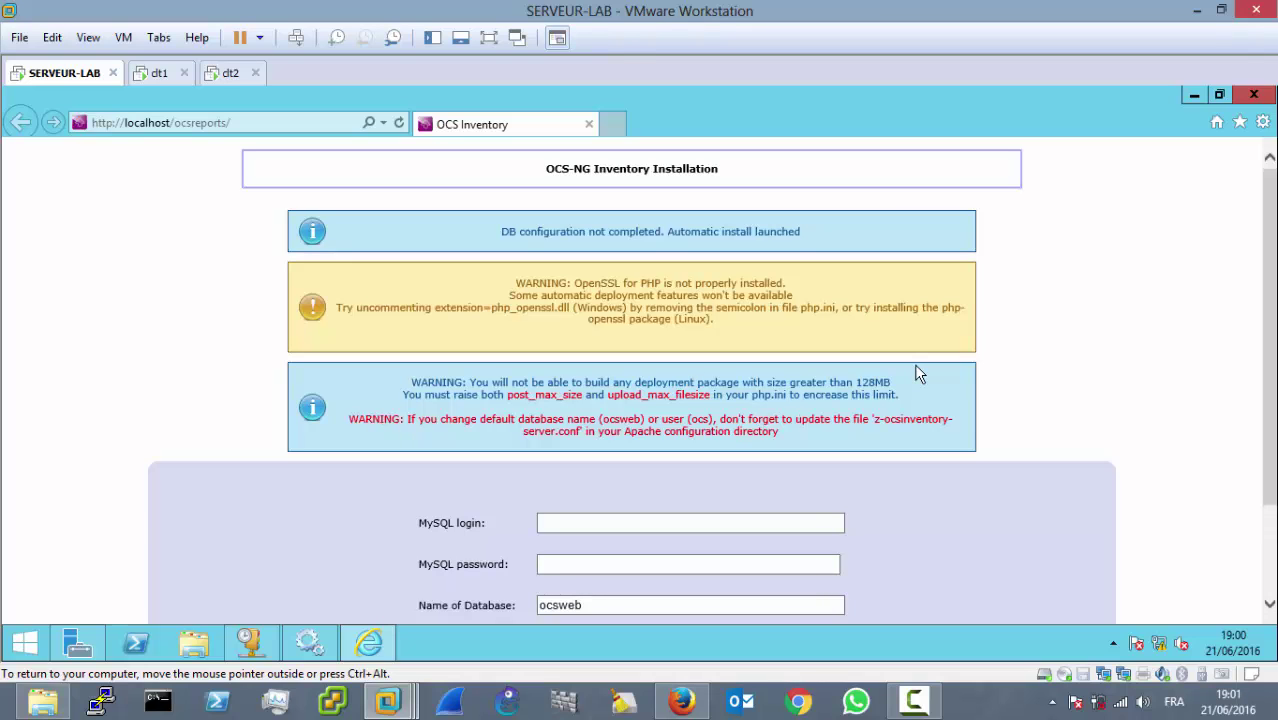
click(312, 642)
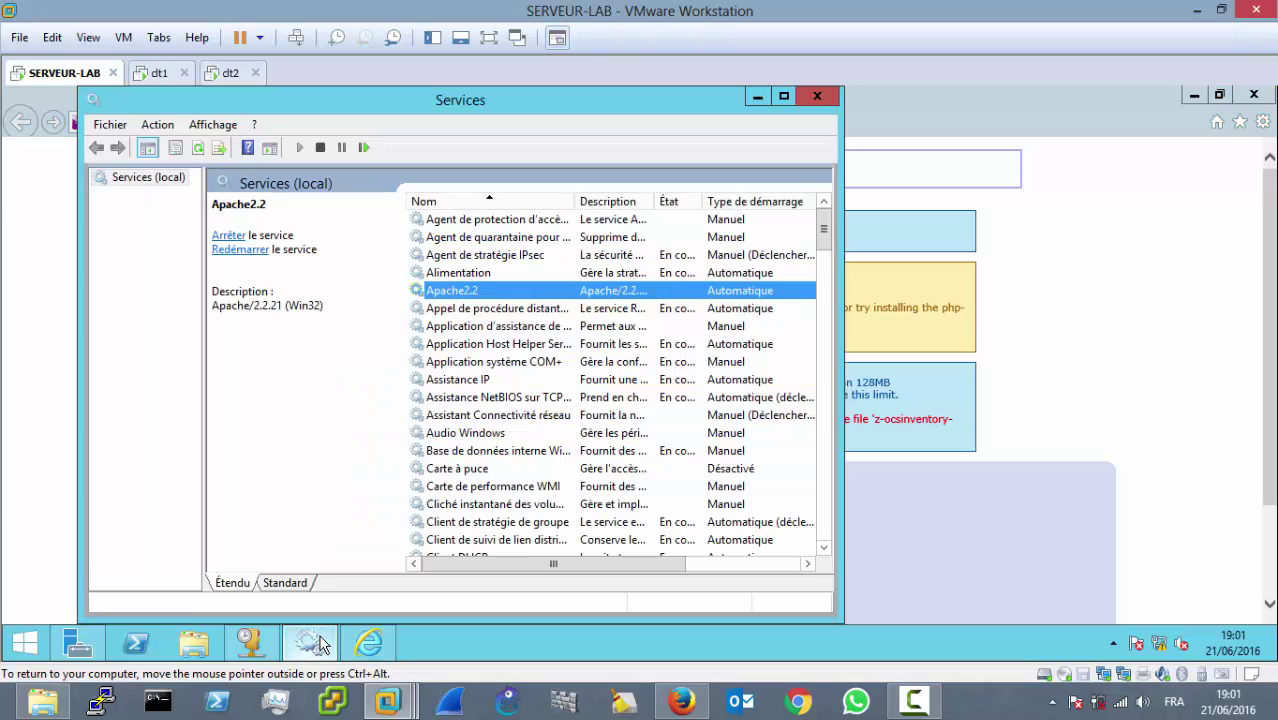
click(314, 642)
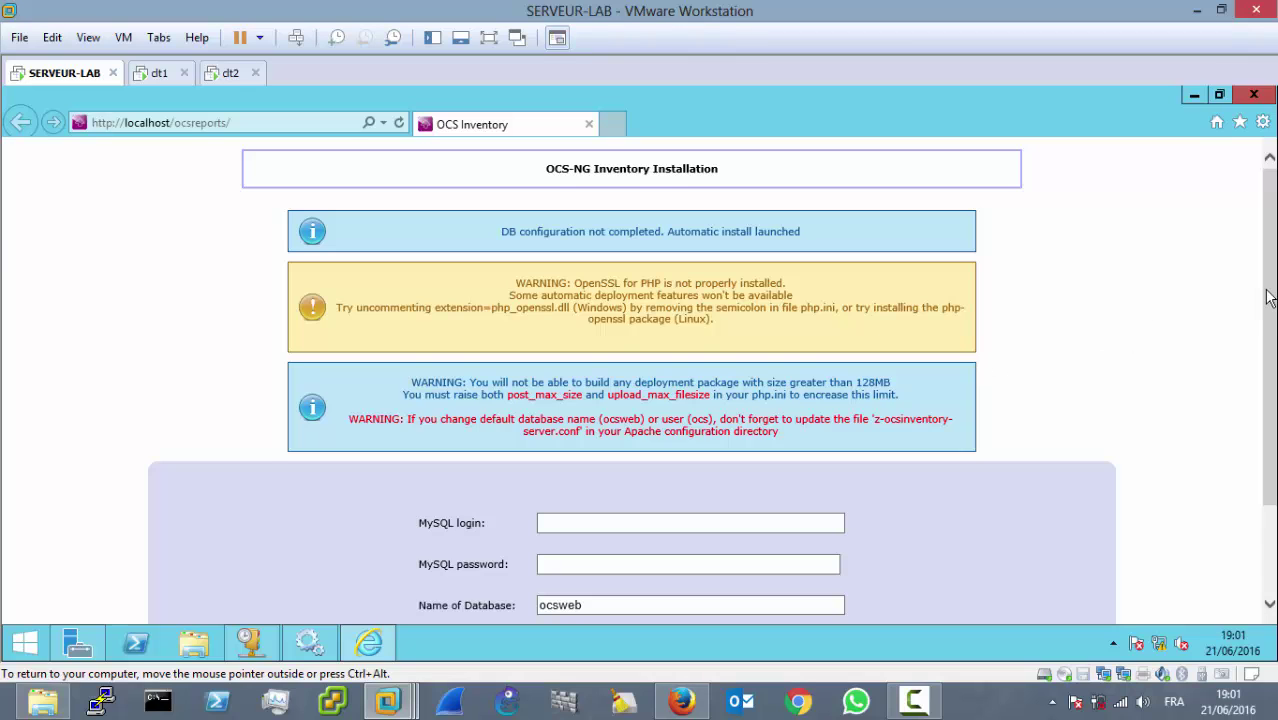
drag(1266, 300, 1266, 389)
Step: Submit MySQL login root, its password and HostName localhost on the install form
click(660, 391)
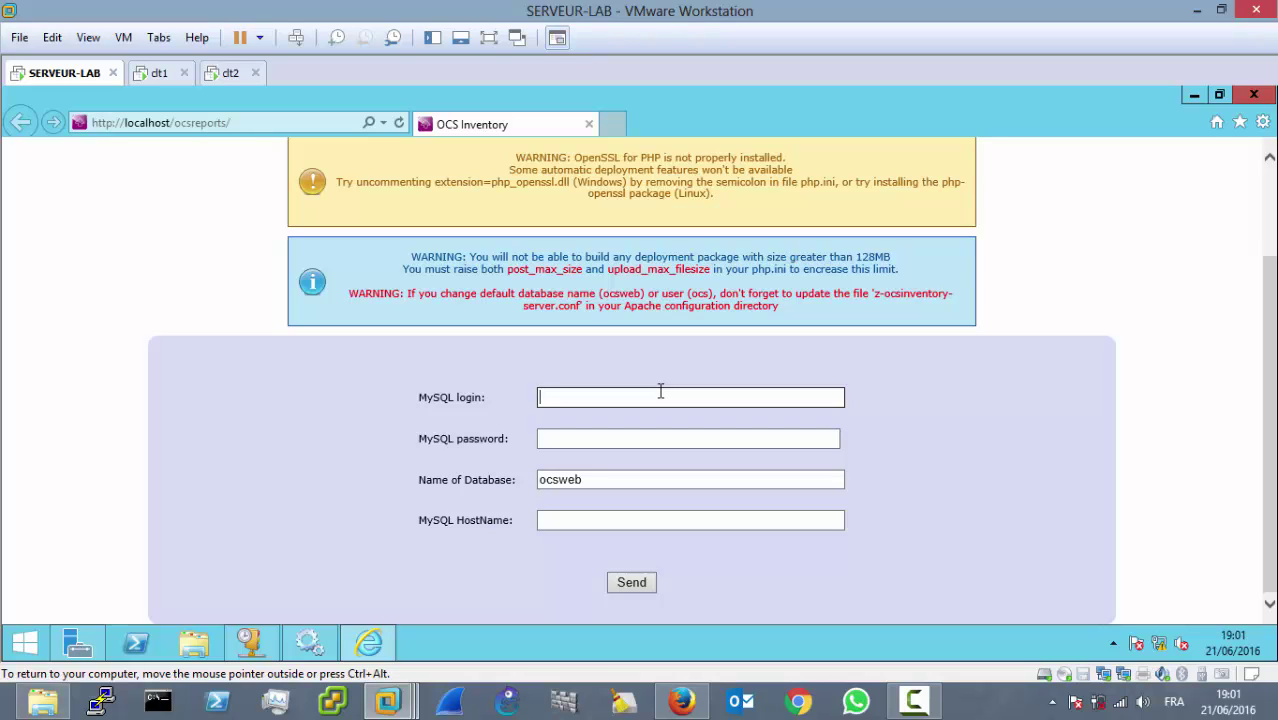
text(root)
click(657, 439)
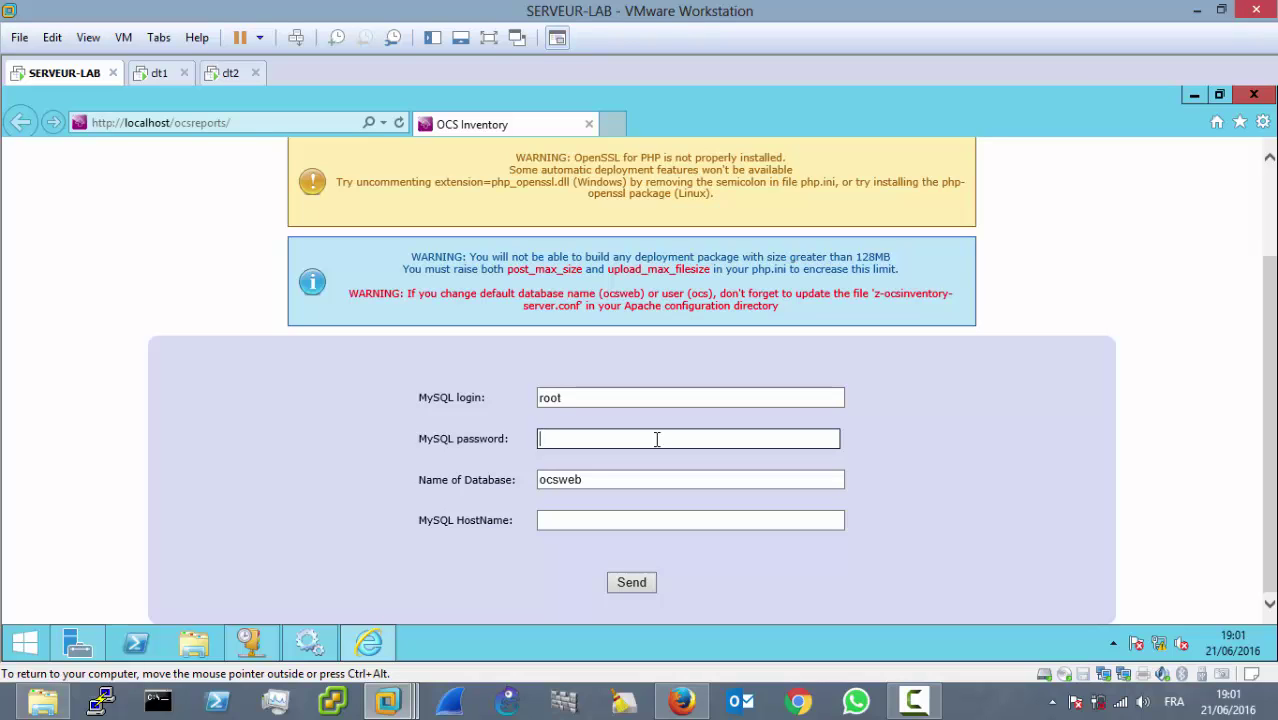
text(ro)
key(BackSpace)
key(BackSpace)
text(root)
click(673, 522)
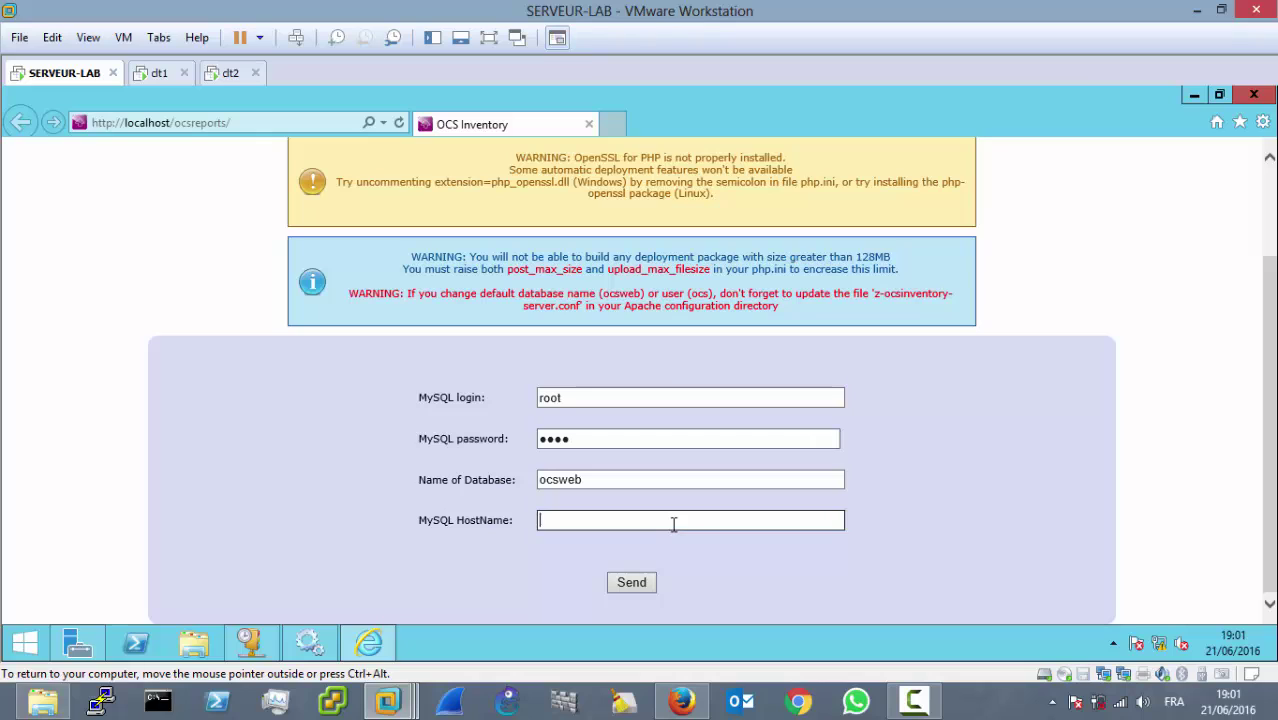
text(localhost)
click(642, 583)
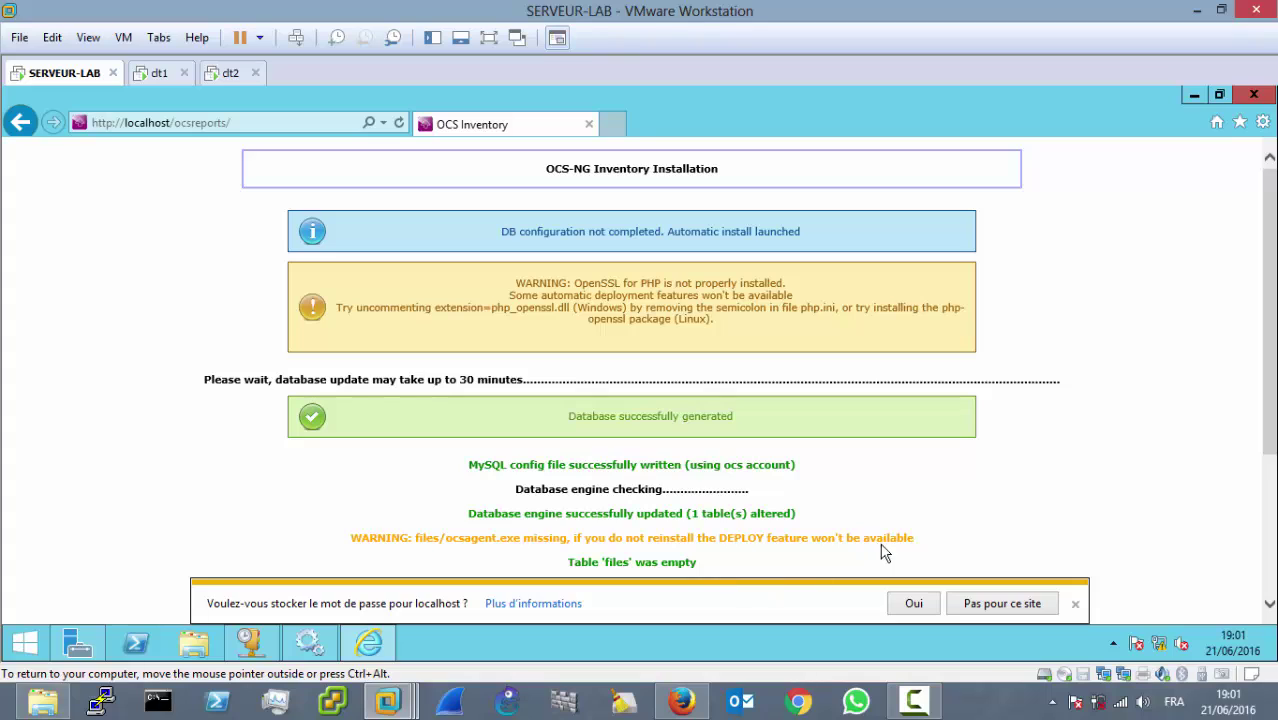
Step: Dismiss the save-password offer, reload localhost/ocsreports and switch the interface to French
click(1075, 604)
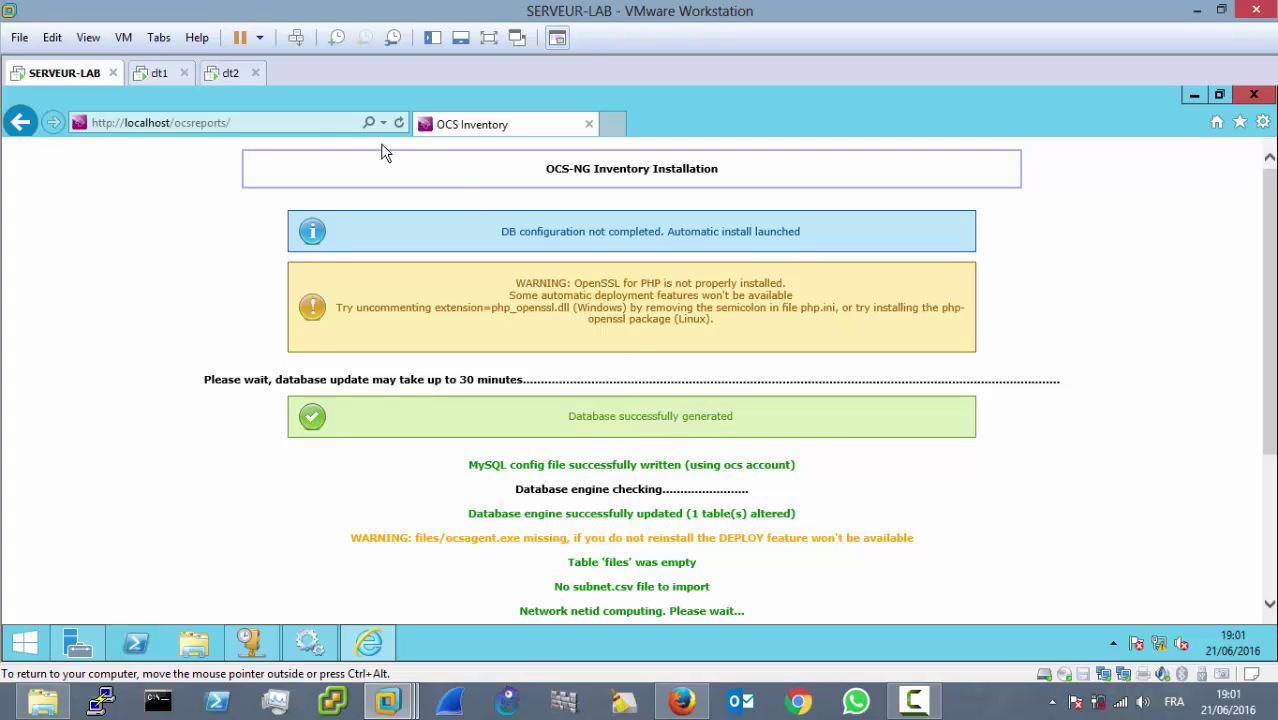
click(307, 129)
key(Return)
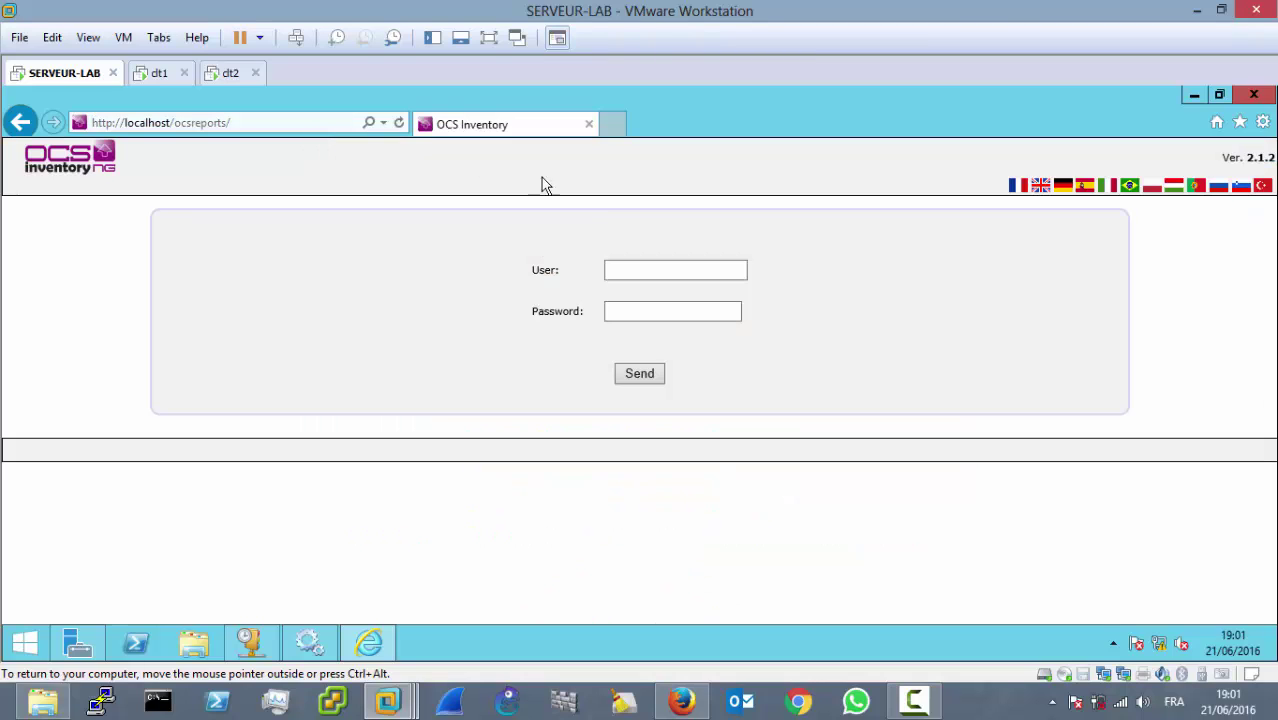
click(1018, 190)
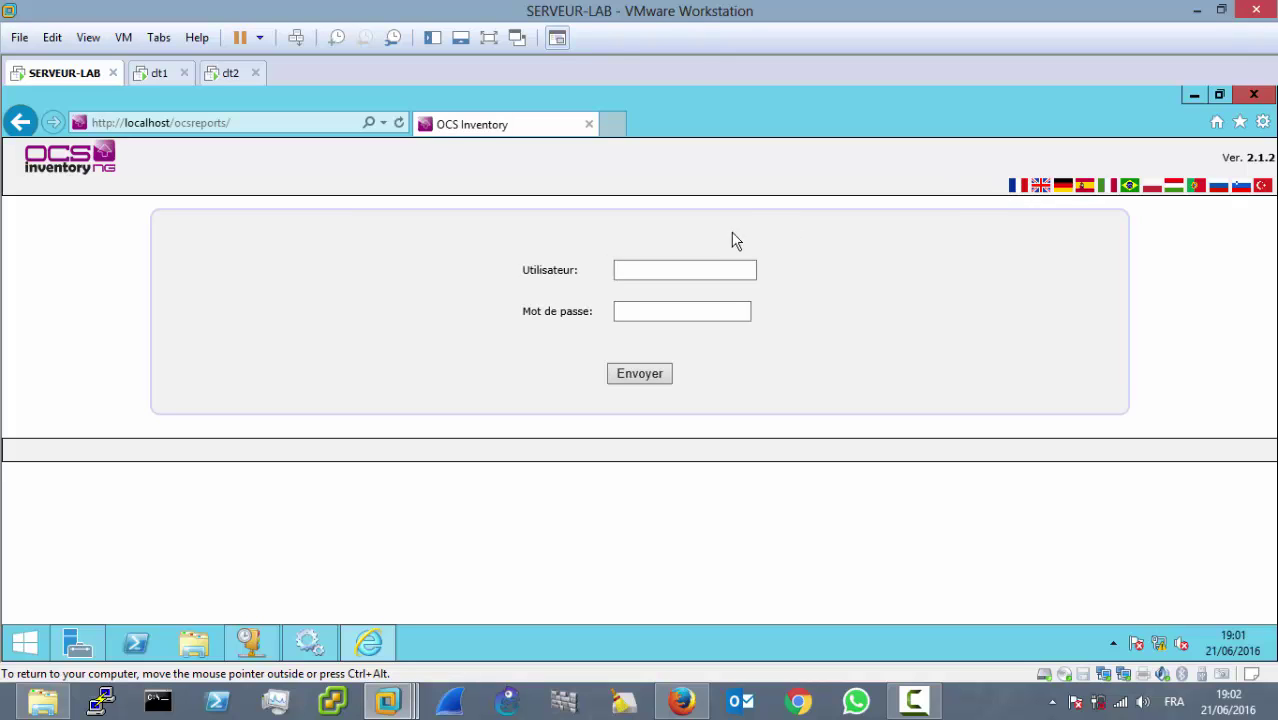
click(260, 128)
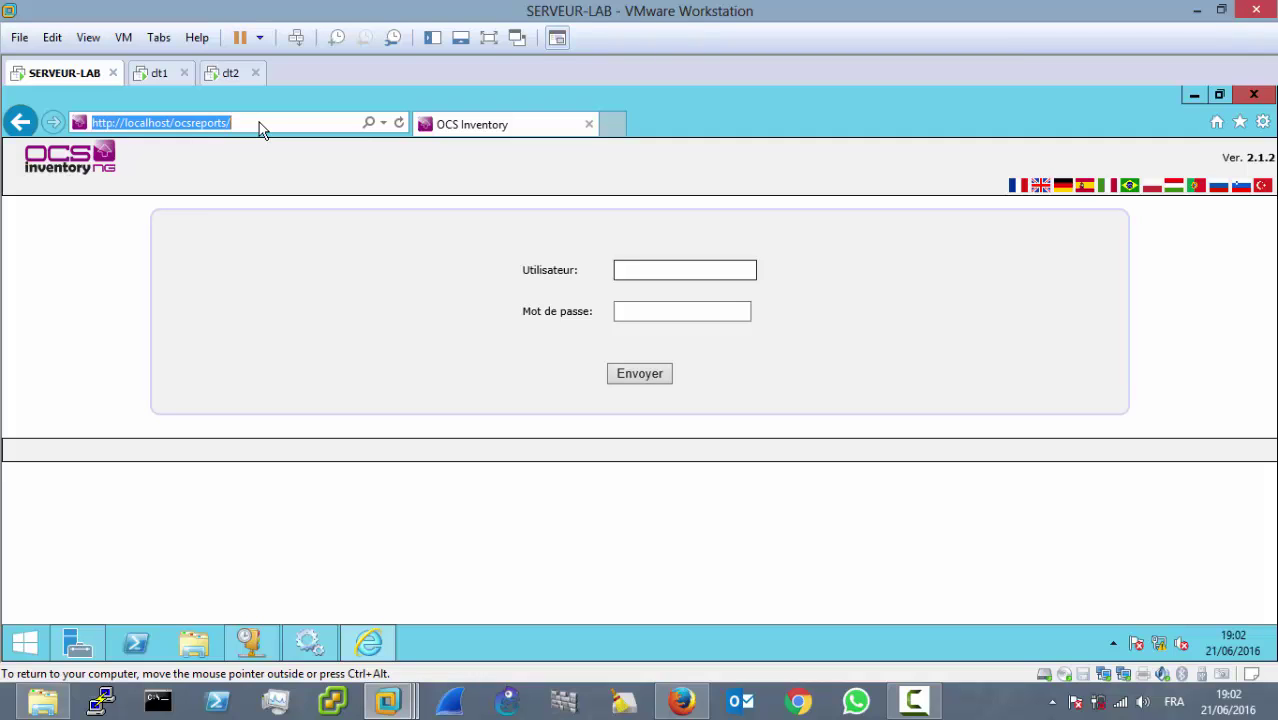
click(172, 125)
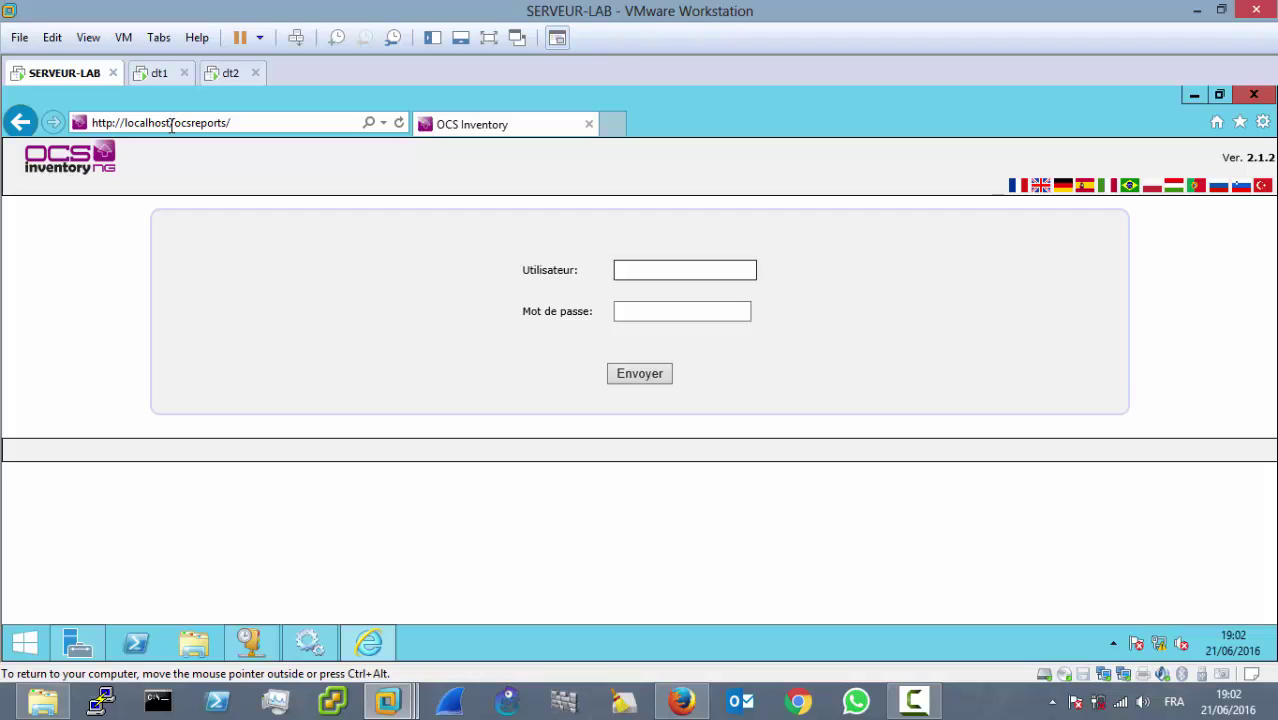
drag(172, 125, 125, 125)
Step: Enter user name admin and the administrator password in the login form
click(697, 314)
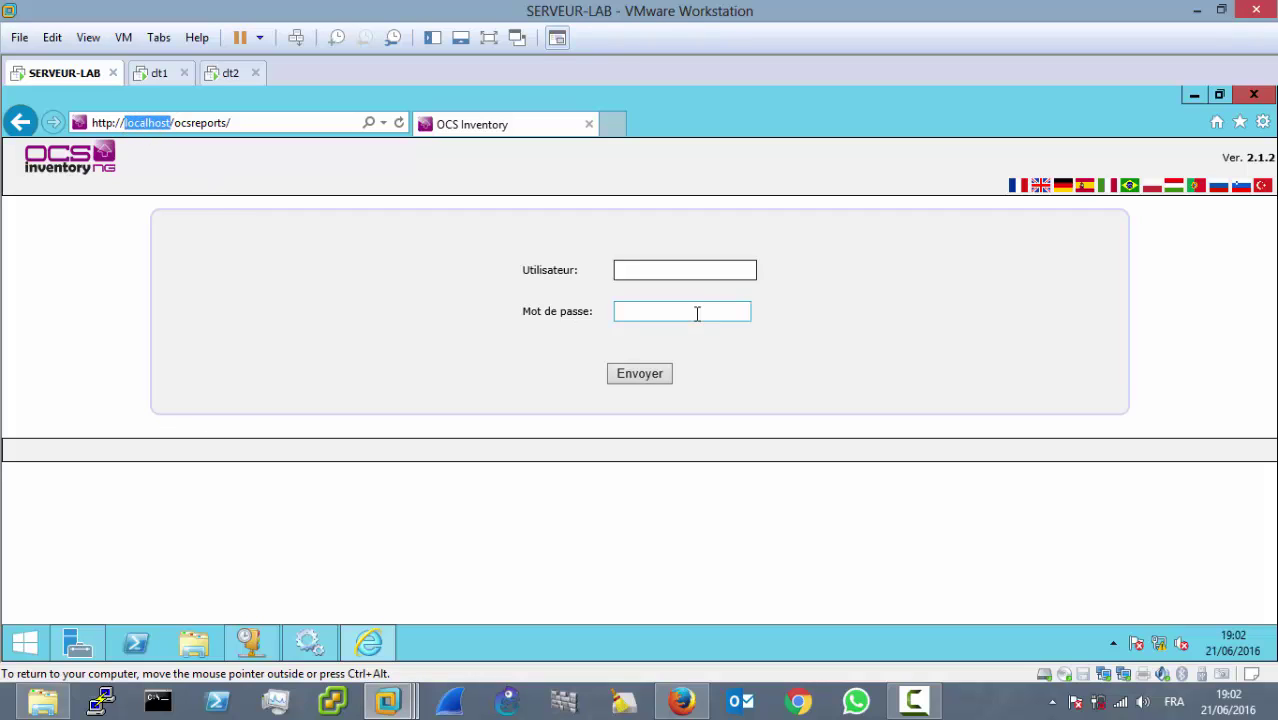
click(673, 268)
text(a)
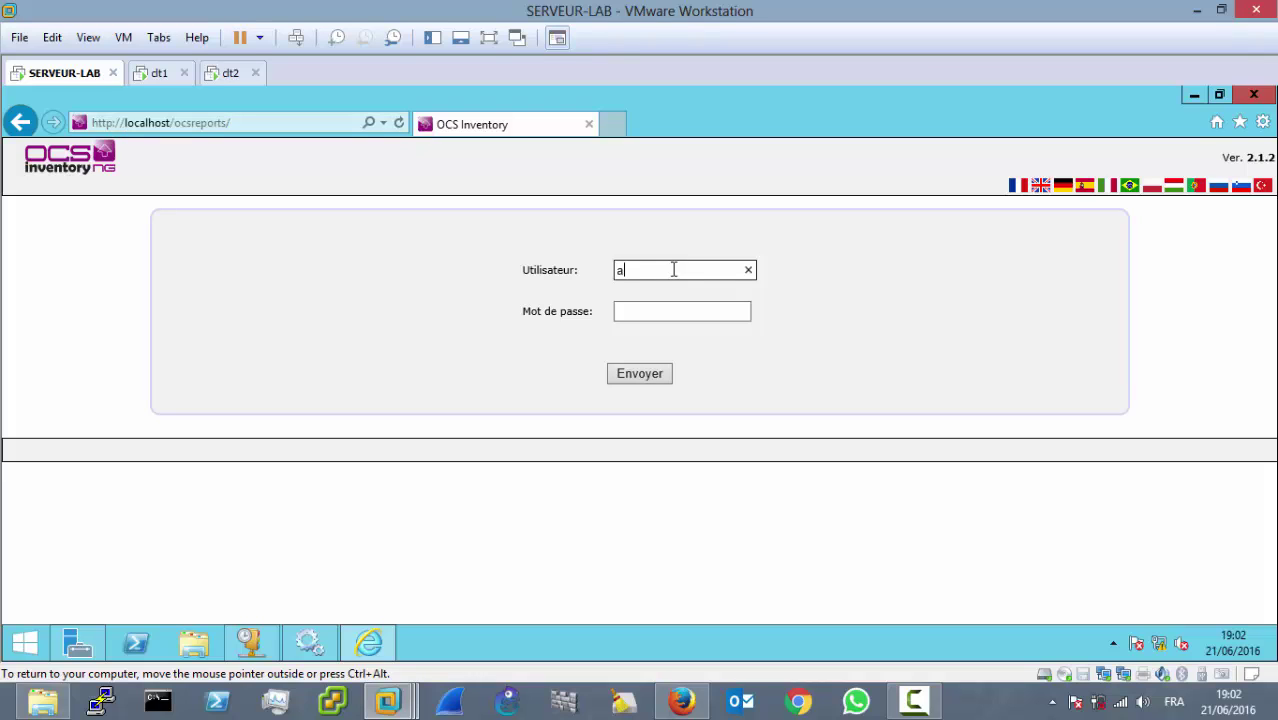
text(dmin)
key(Tab)
text(adm)
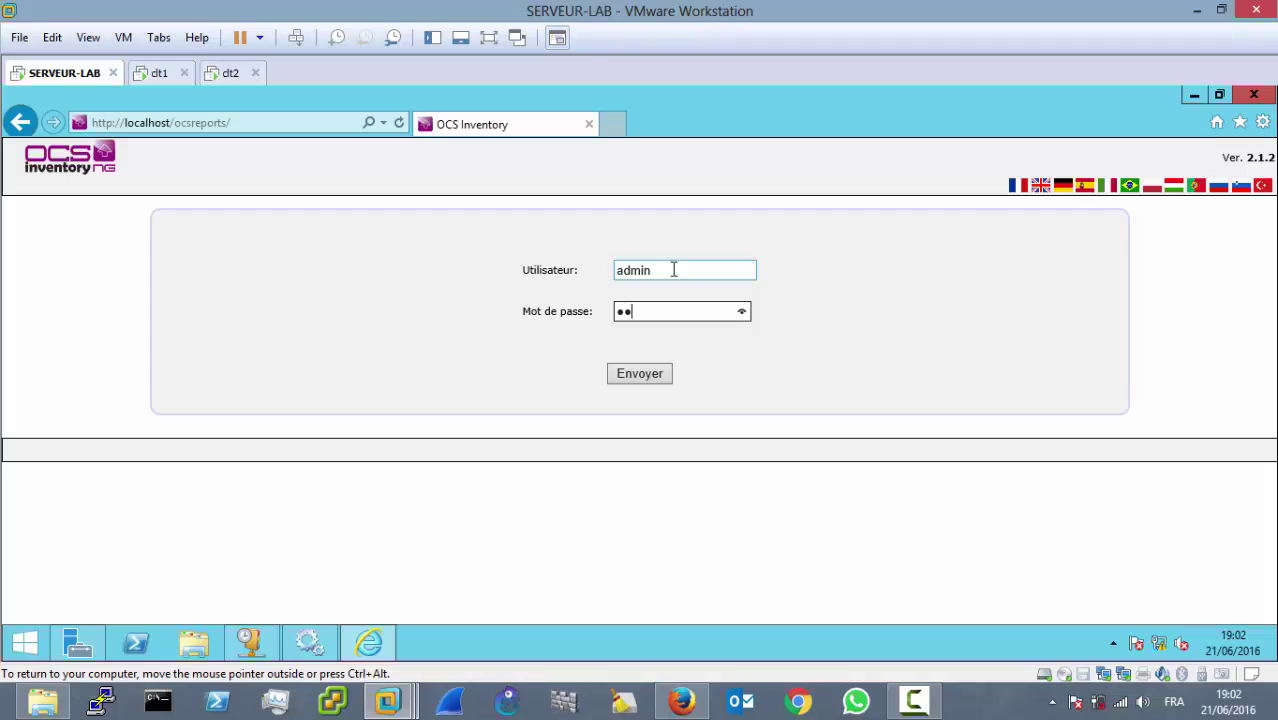
text(in)
Step: Log in and open Configuration at Inventaire, showing FREQUENCY Toujours inventorié and cache revalidate 7 days
click(655, 374)
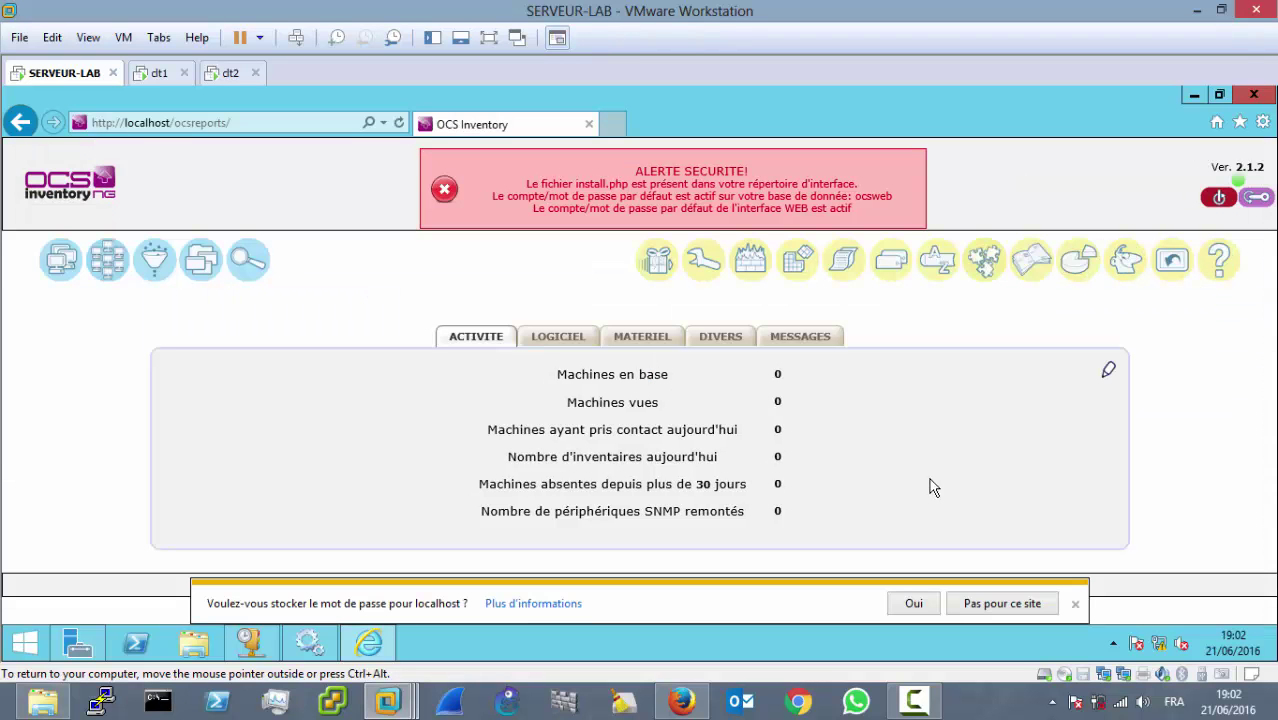
click(1075, 604)
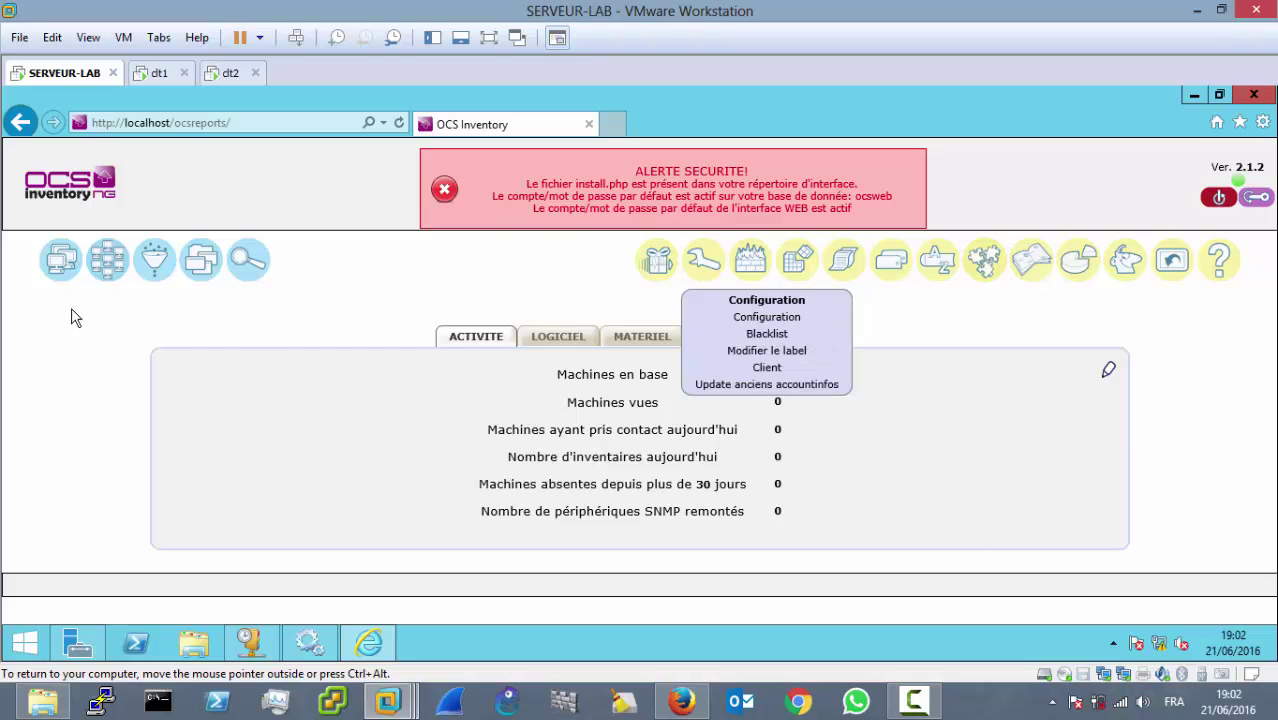
mouse_move(707, 262)
click(749, 318)
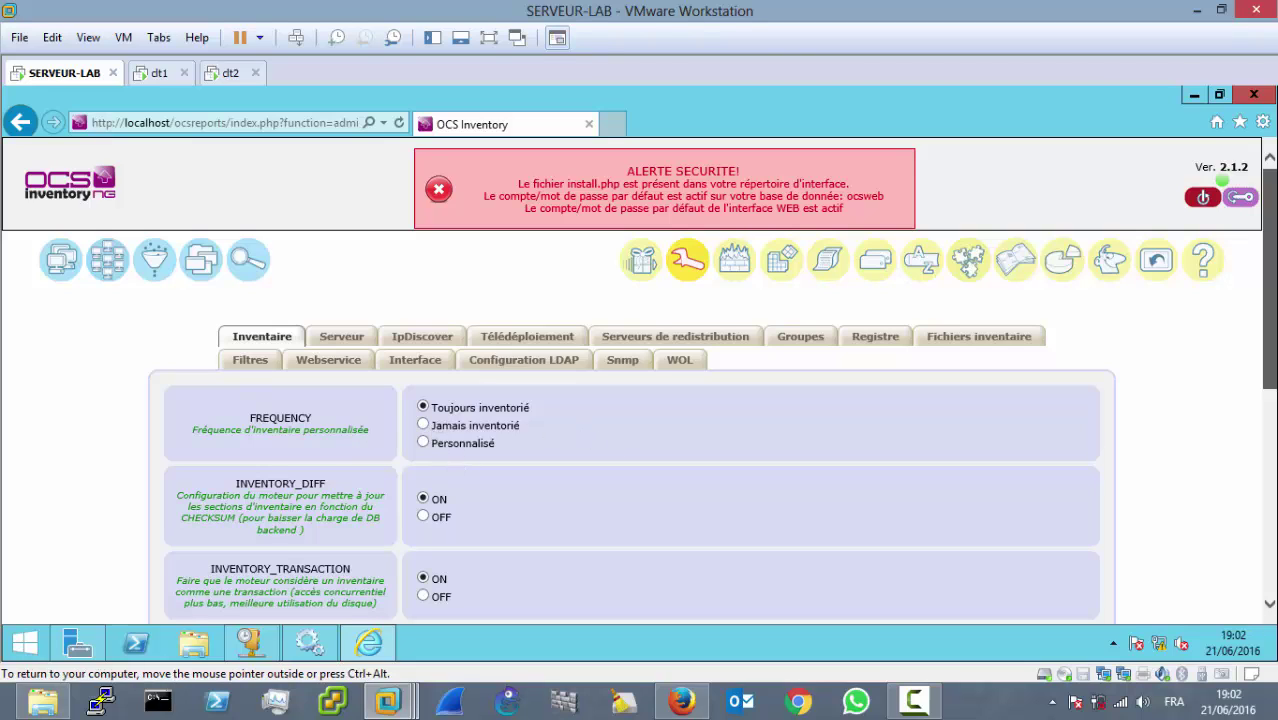
scroll(586, 441, down, 1)
scroll(975, 430, down, 5)
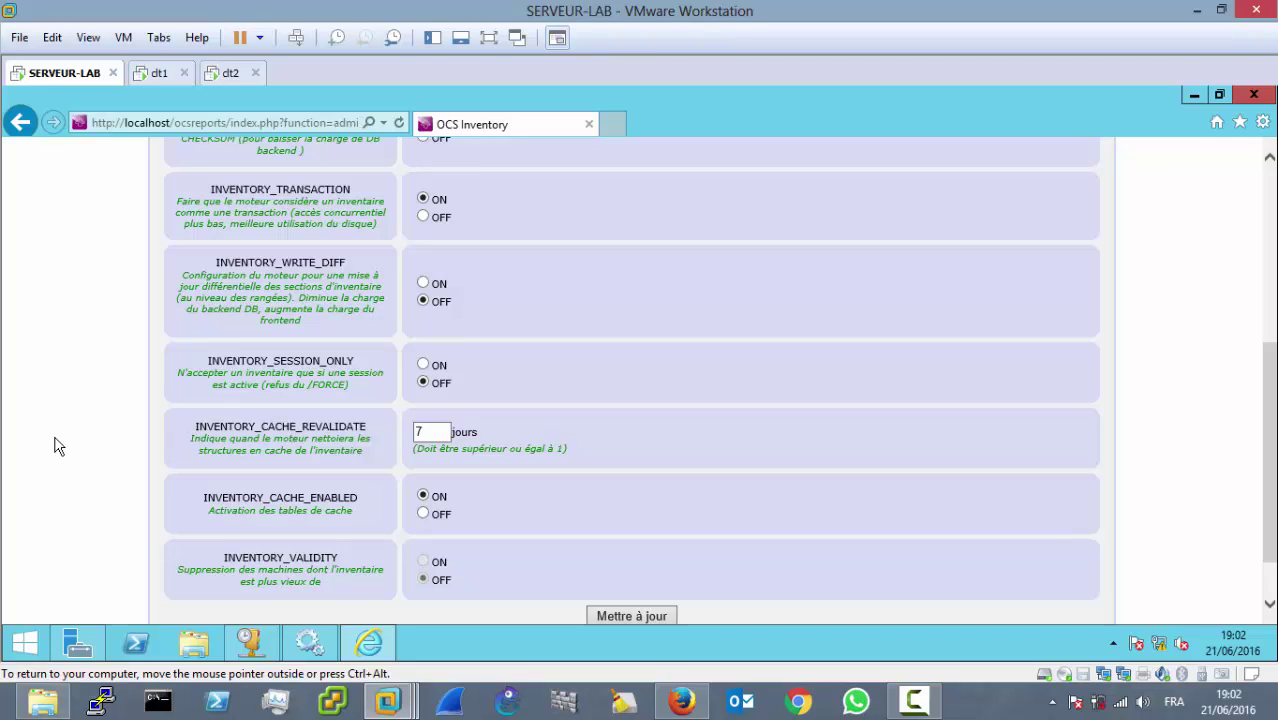
click(431, 434)
drag(1267, 415, 1270, 273)
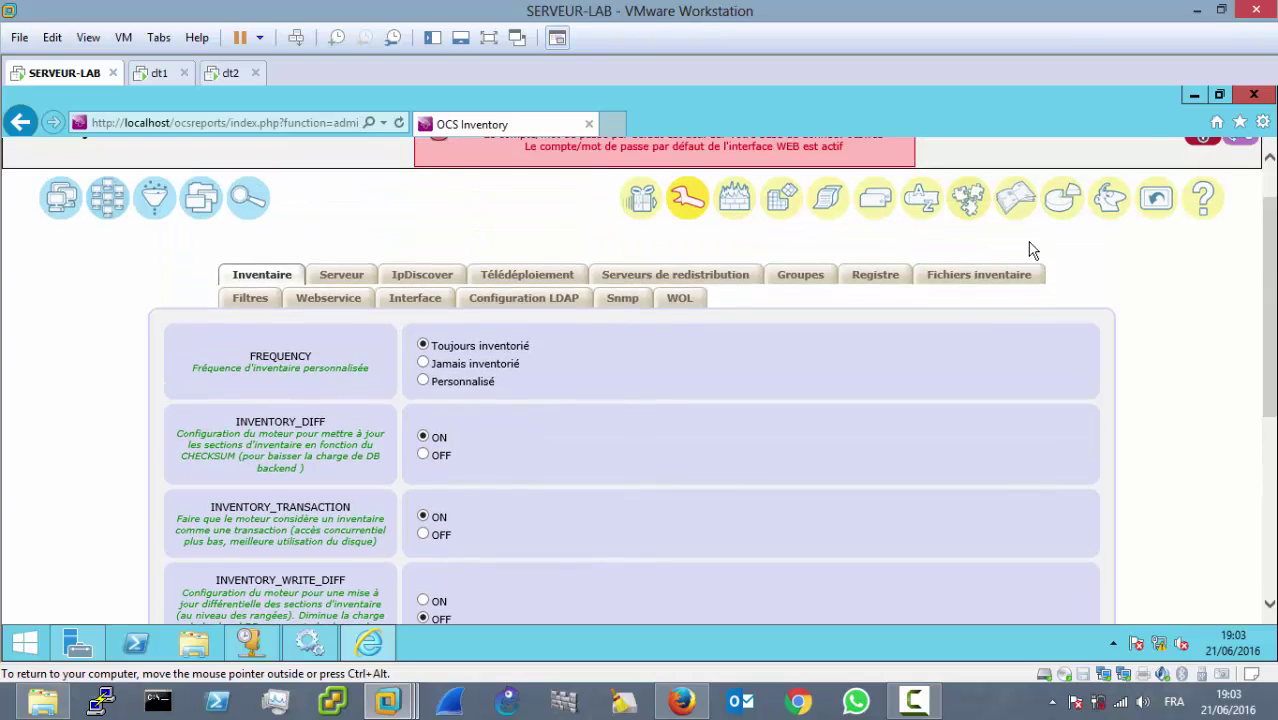
Step: On the Serveur tab, turn LOGLEVEL on, change PROLOG_FREQ from 24 to 1, and save
click(342, 276)
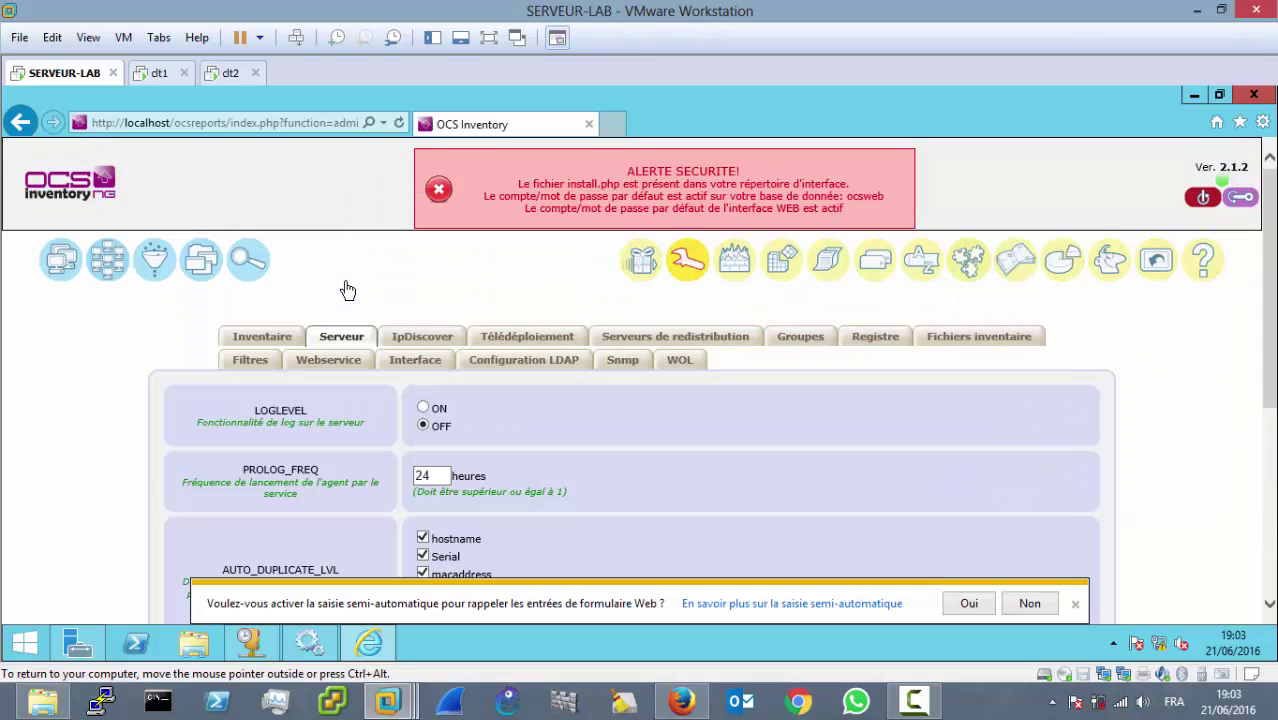
click(424, 409)
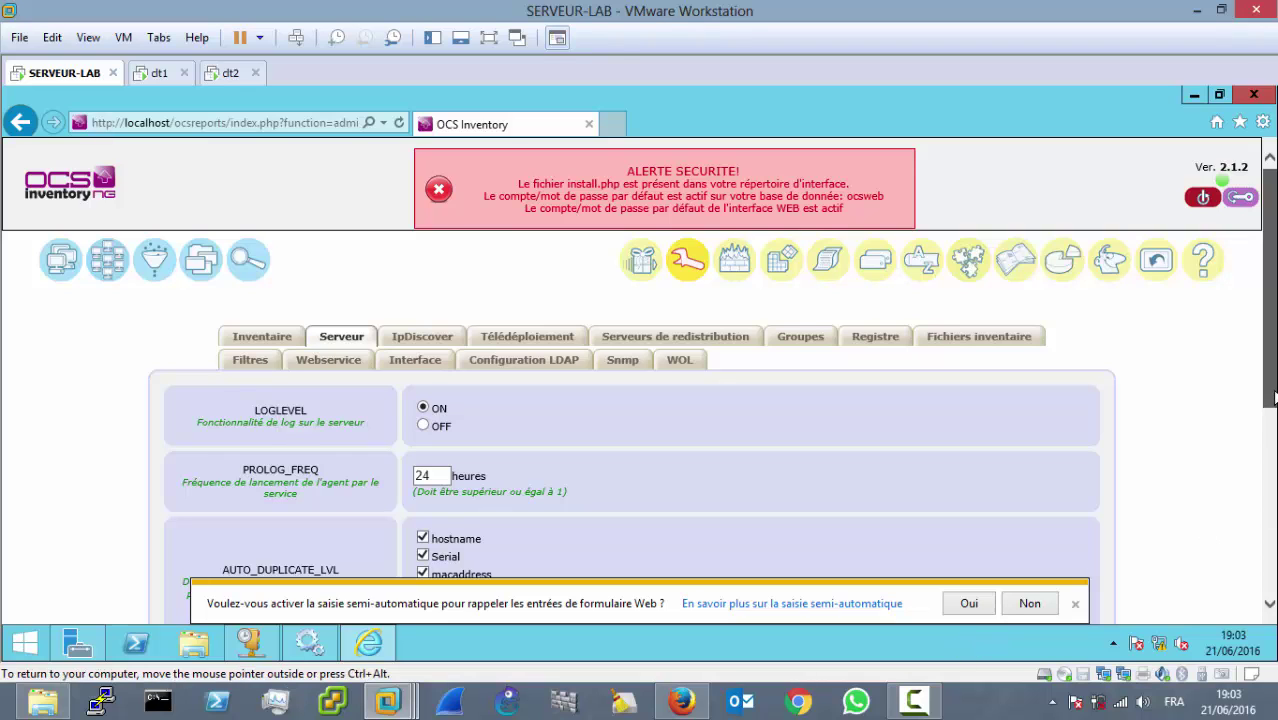
scroll(651, 471, down, 1)
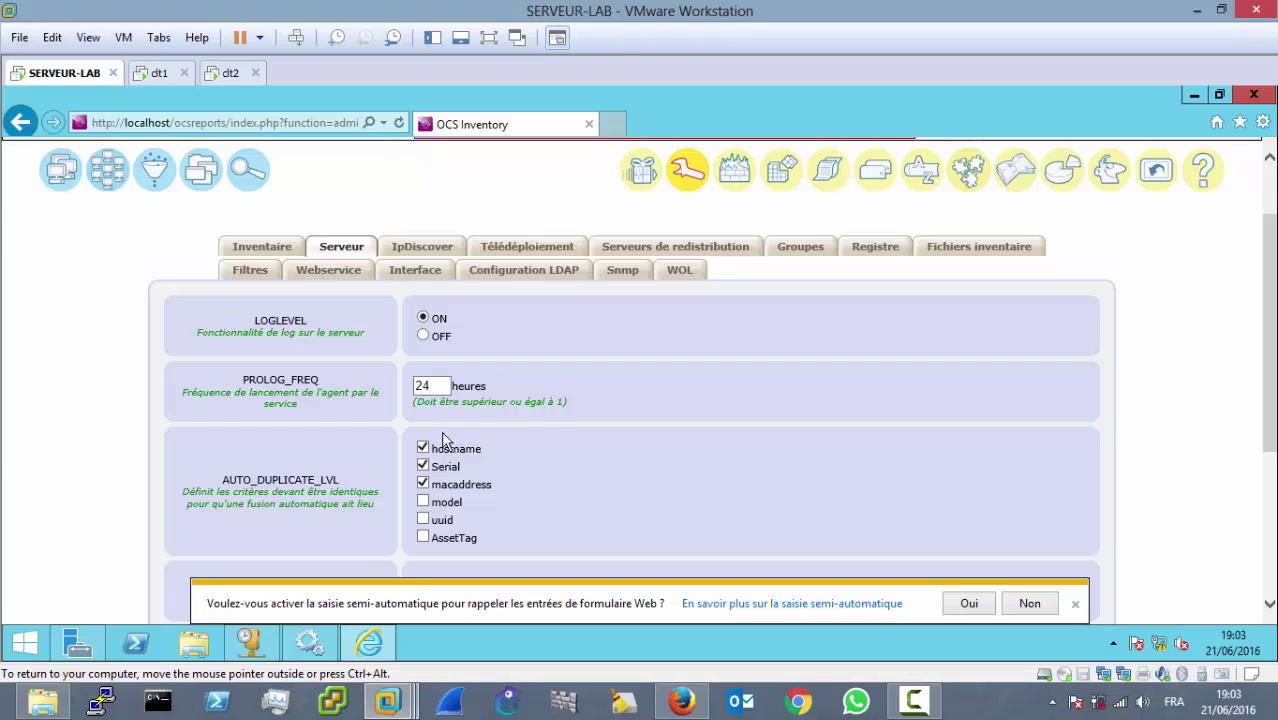
drag(440, 388, 380, 388)
text(1)
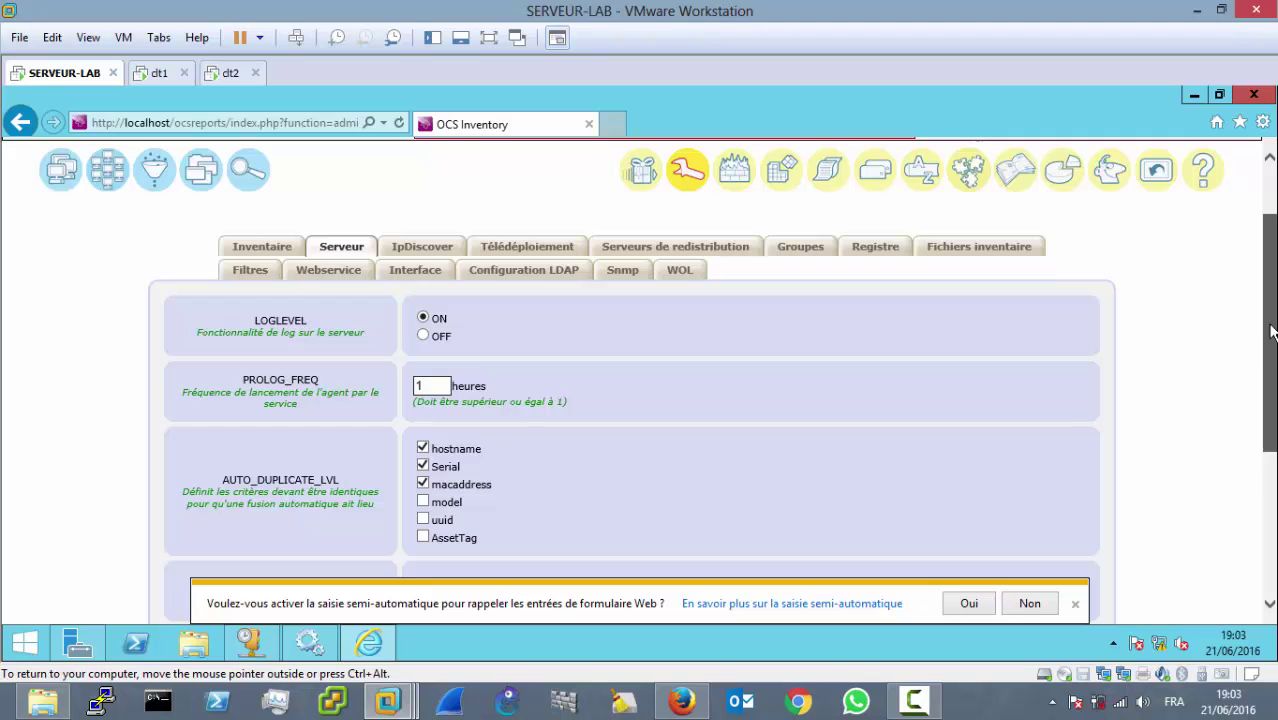
scroll(1270, 332, down, 3)
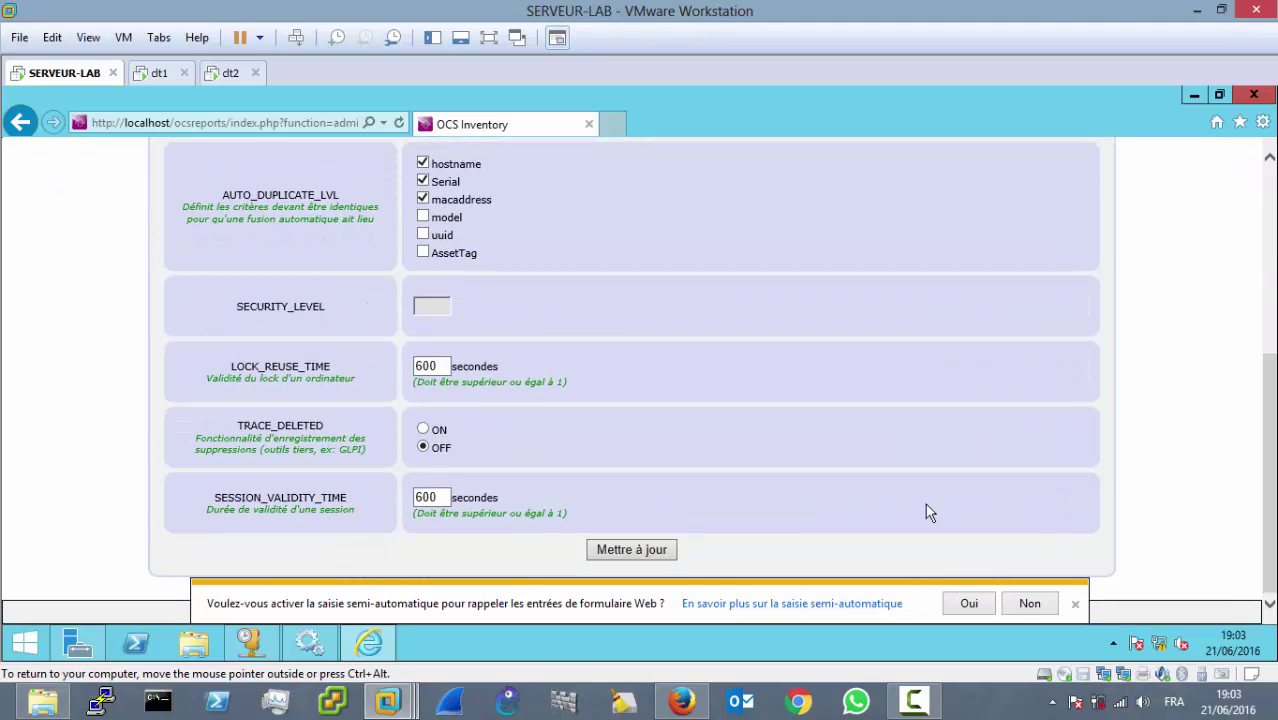
click(640, 550)
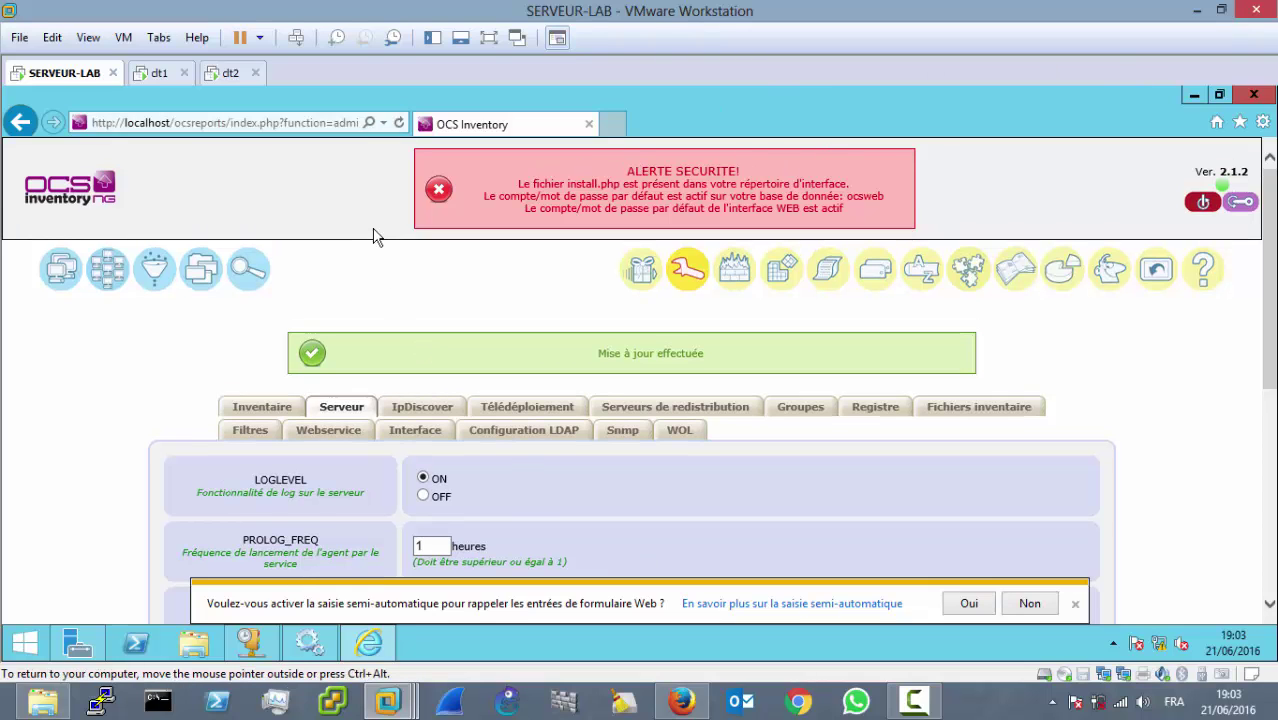
Step: On clt1, check Ordinateur properties confirming computer name clt1 in WORKGROUP, then close them
click(158, 73)
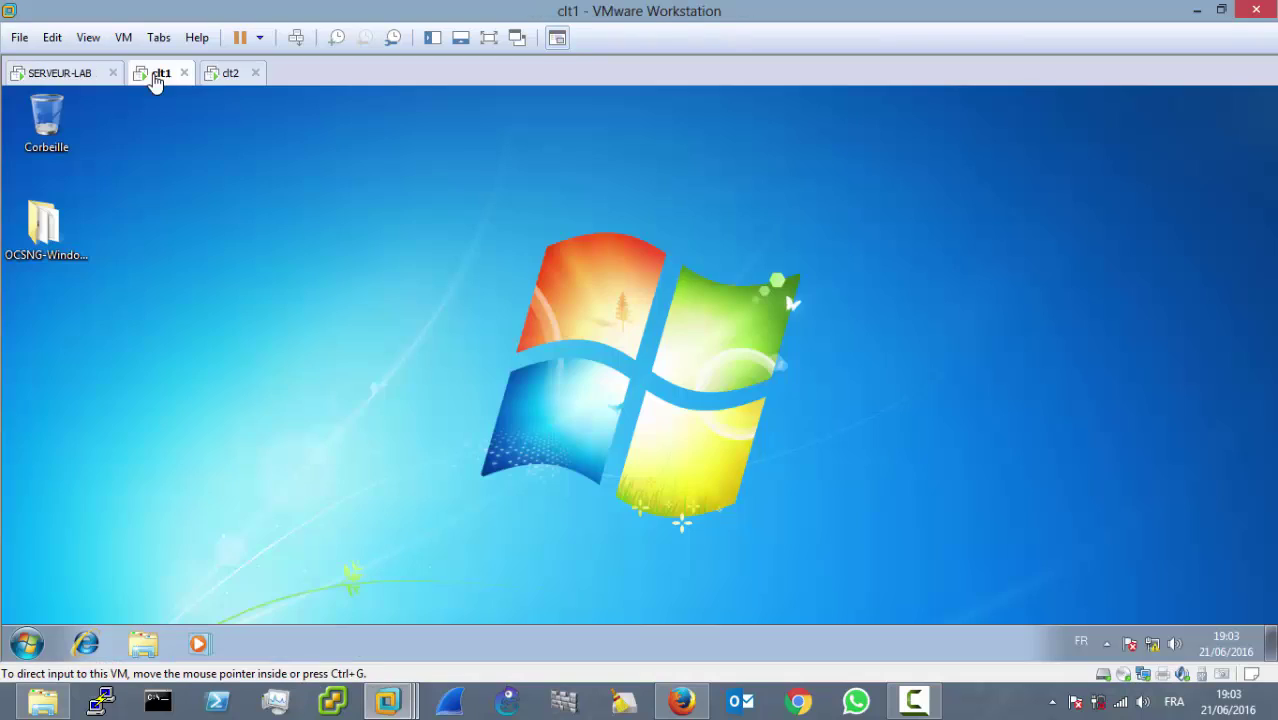
right_click(415, 237)
click(462, 289)
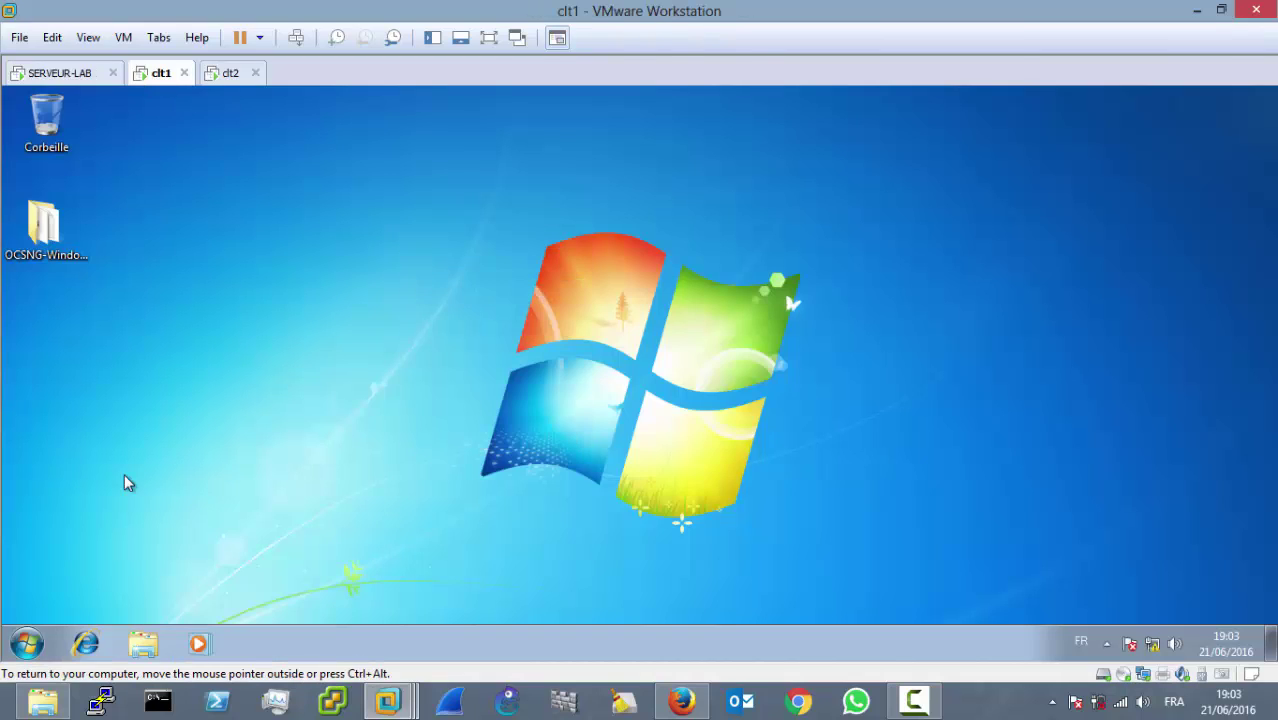
click(28, 643)
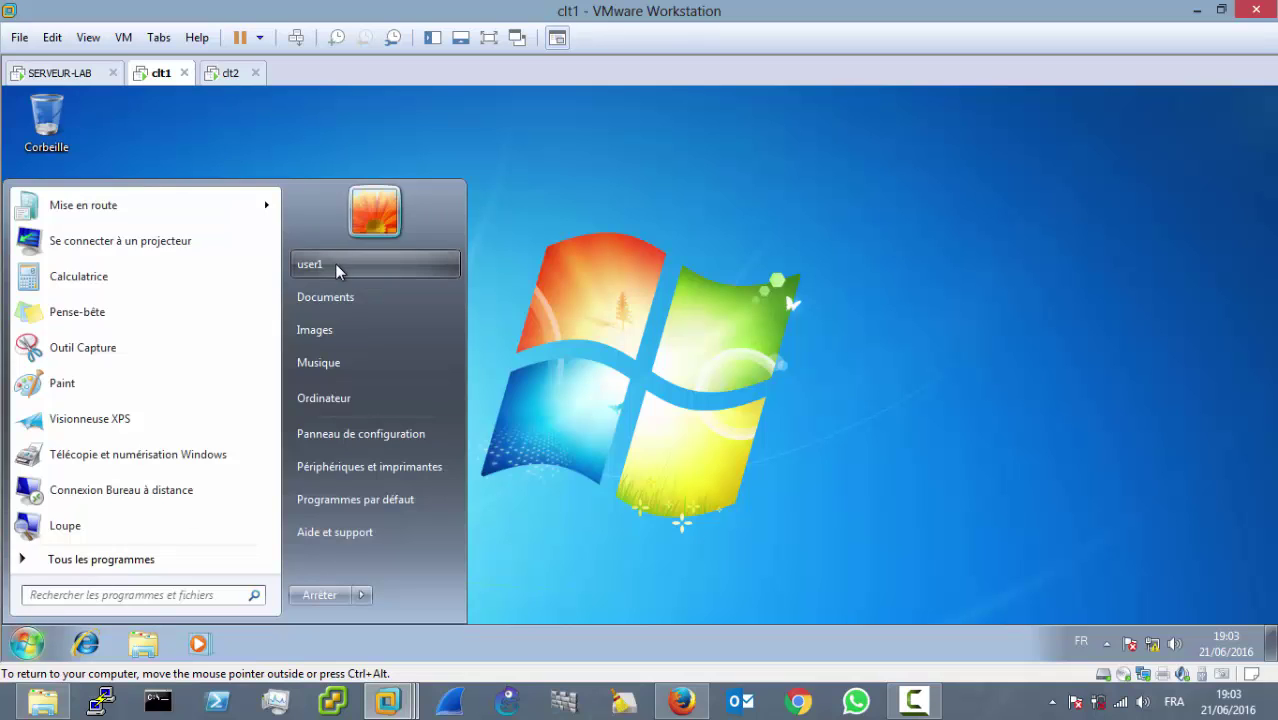
click(718, 298)
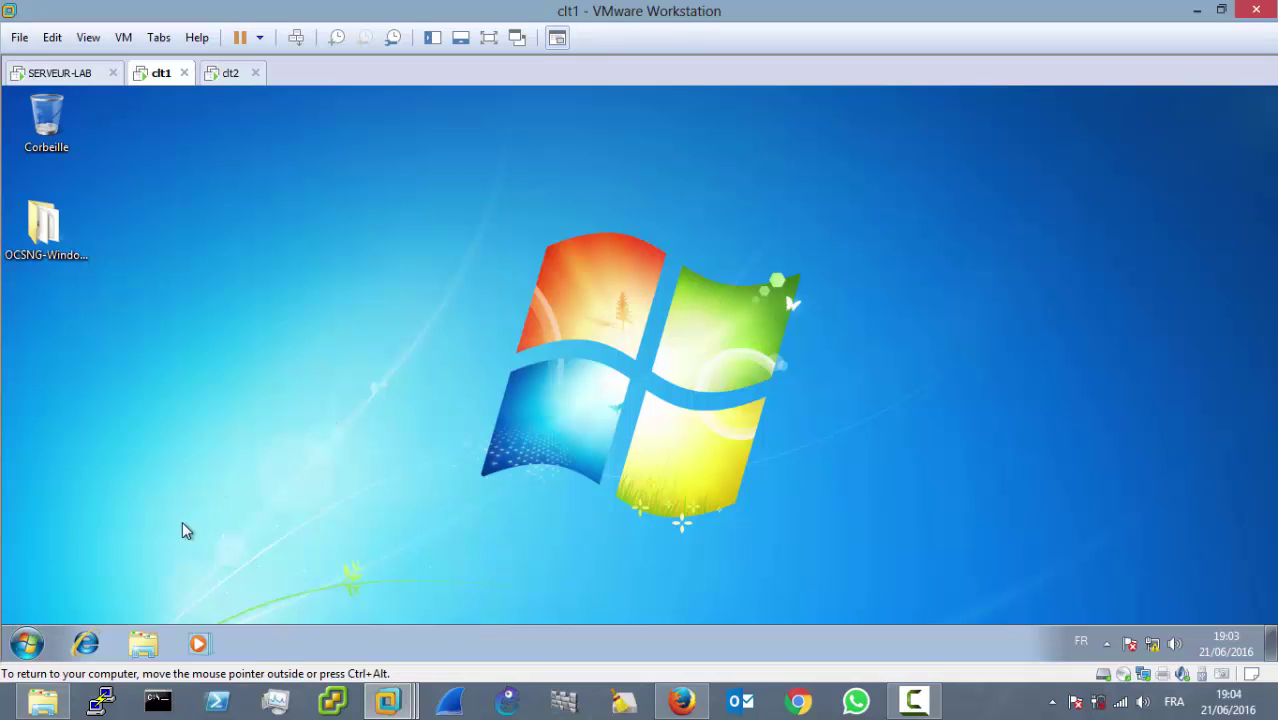
click(27, 642)
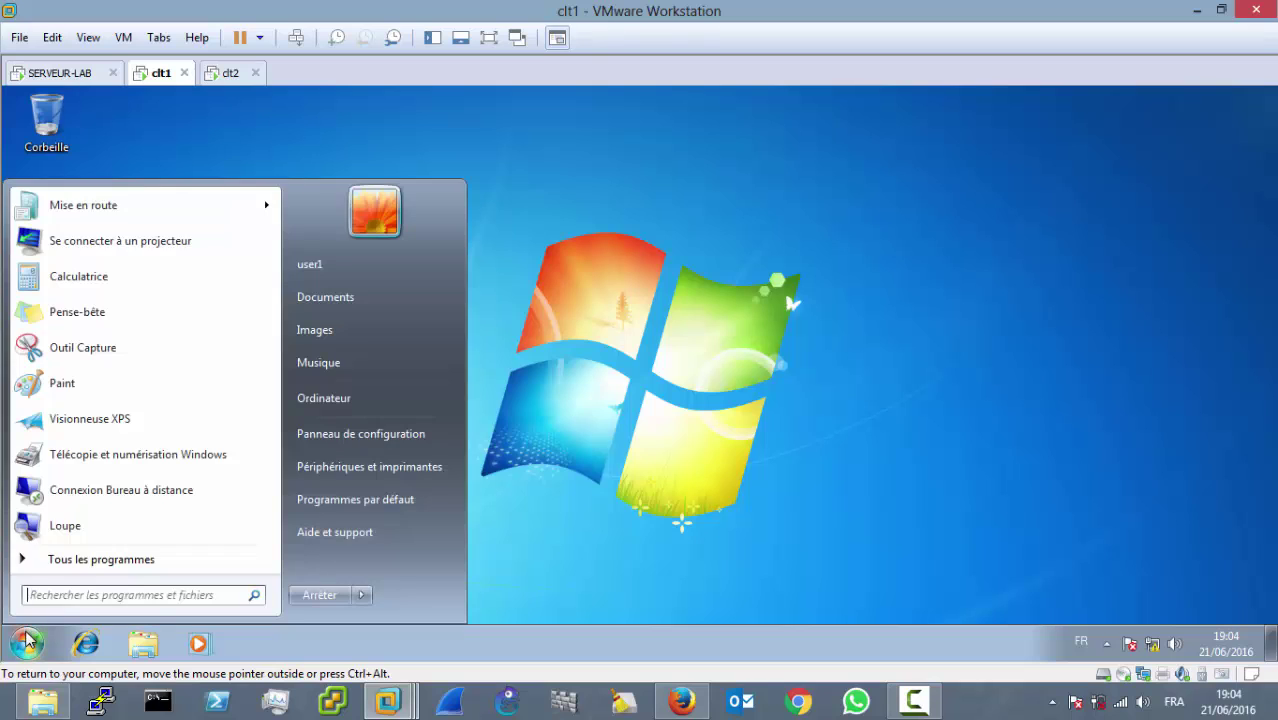
right_click(347, 402)
click(444, 559)
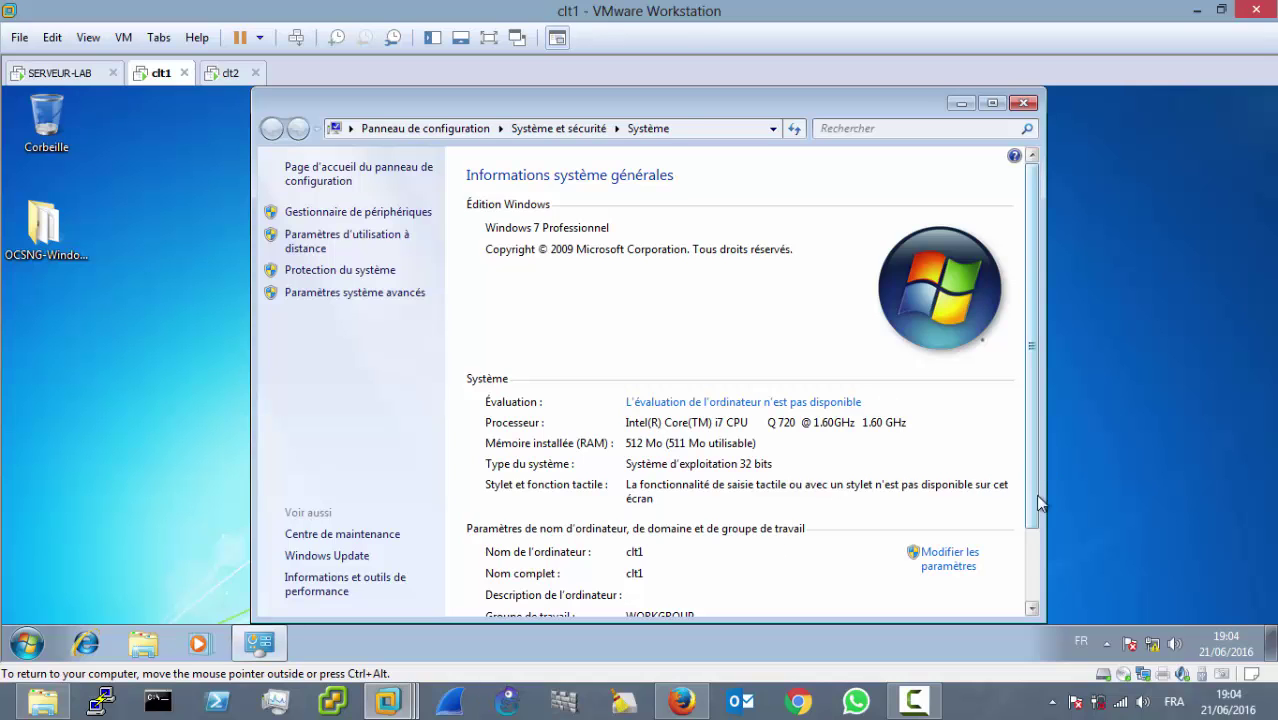
scroll(1038, 503, down, 1)
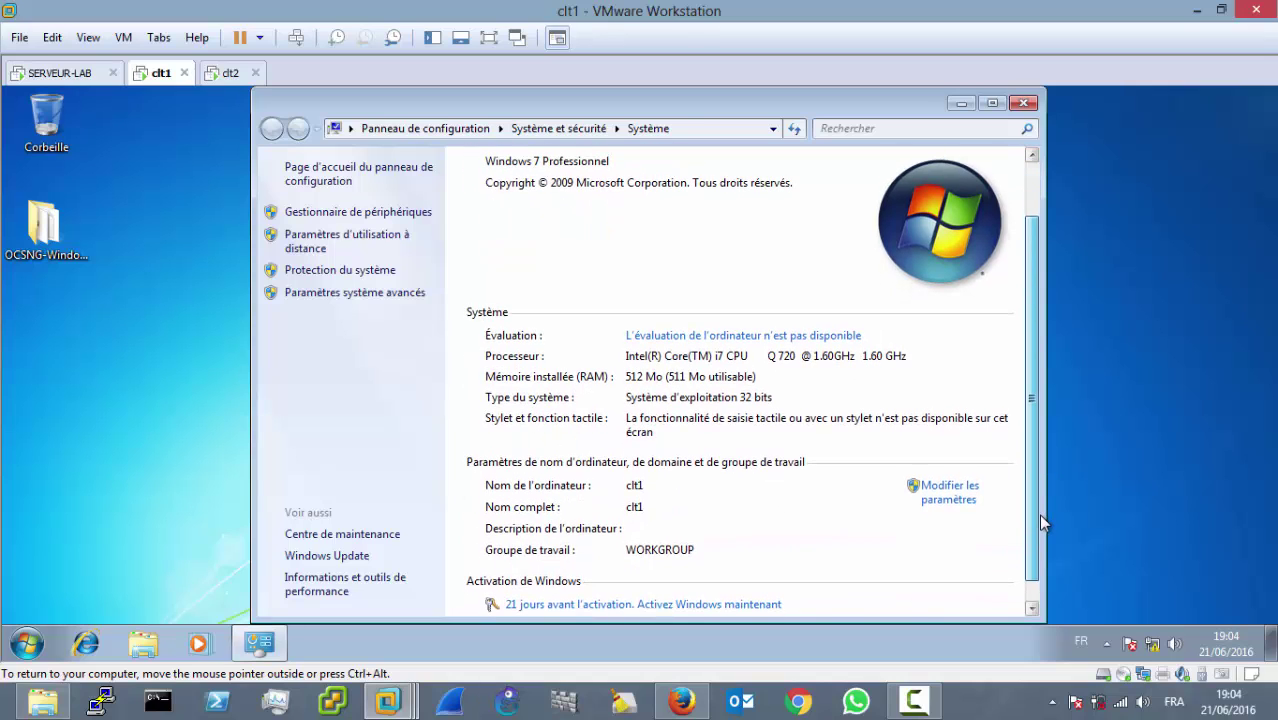
click(1022, 104)
Step: Refresh the desktop, run OCS-NG-Windows-Agent-Setup from the OCSNG folder, and allow it in UAC
right_click(543, 273)
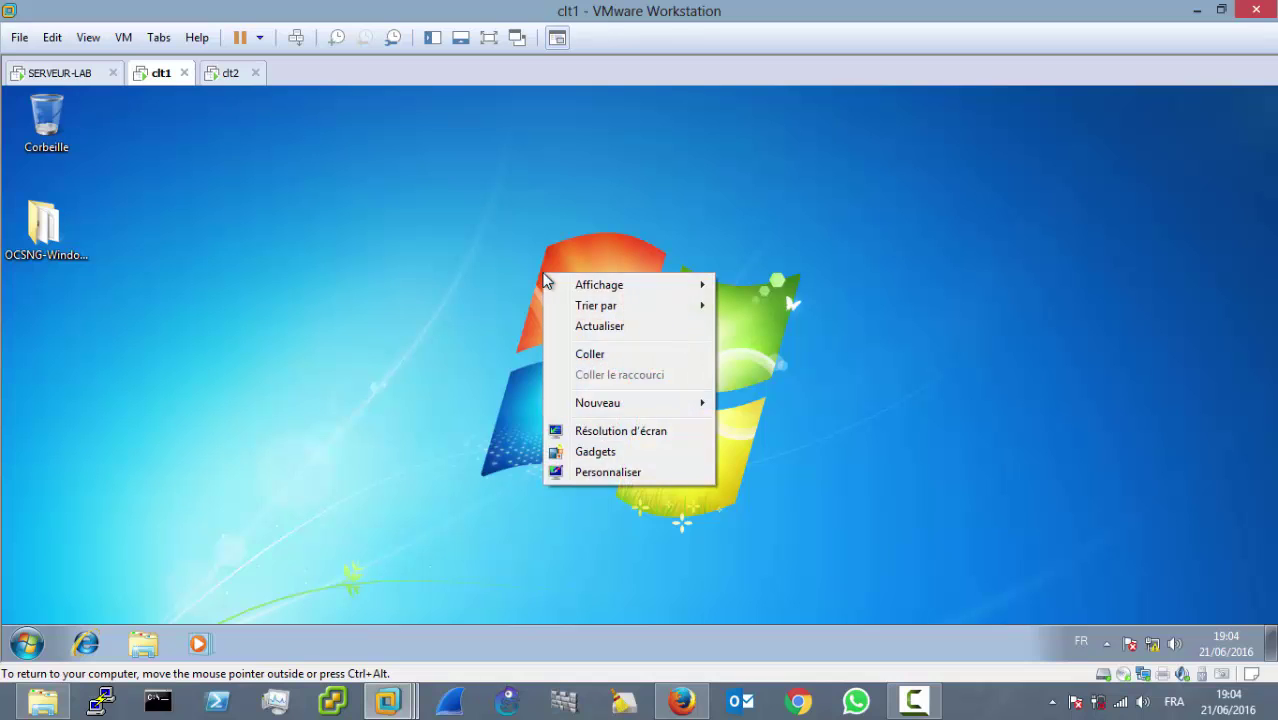
click(598, 326)
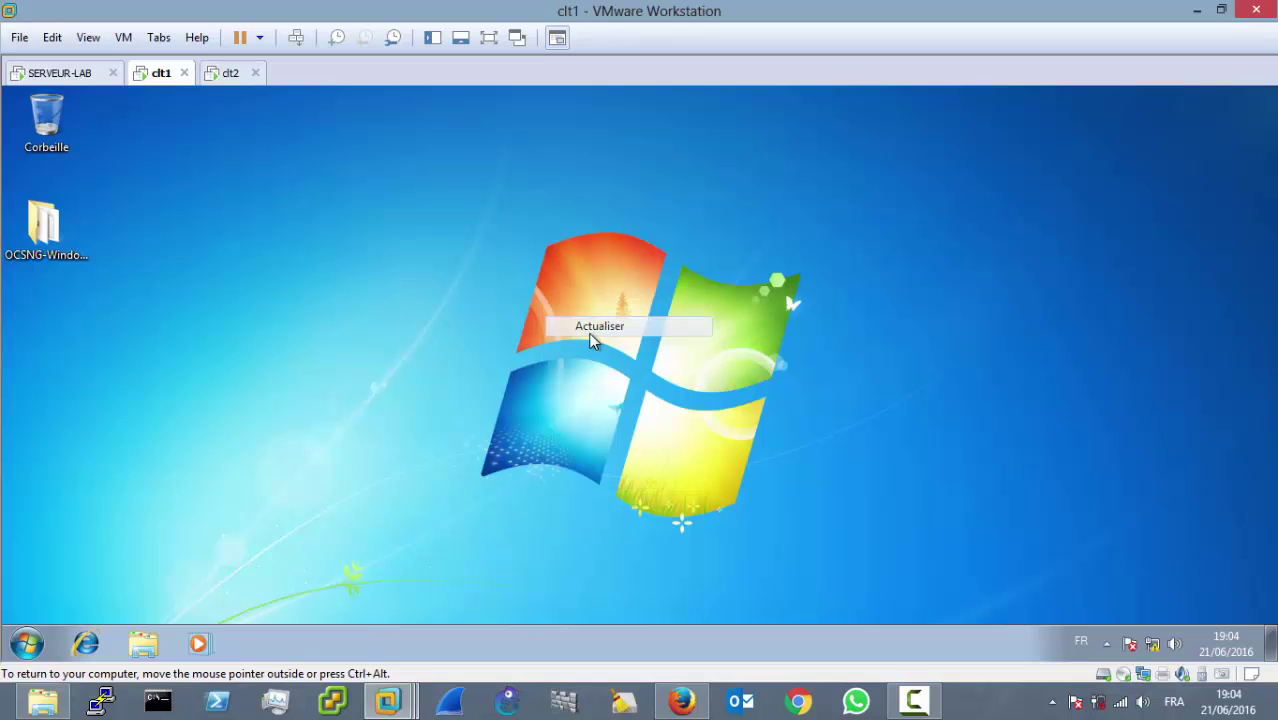
double_click(31, 238)
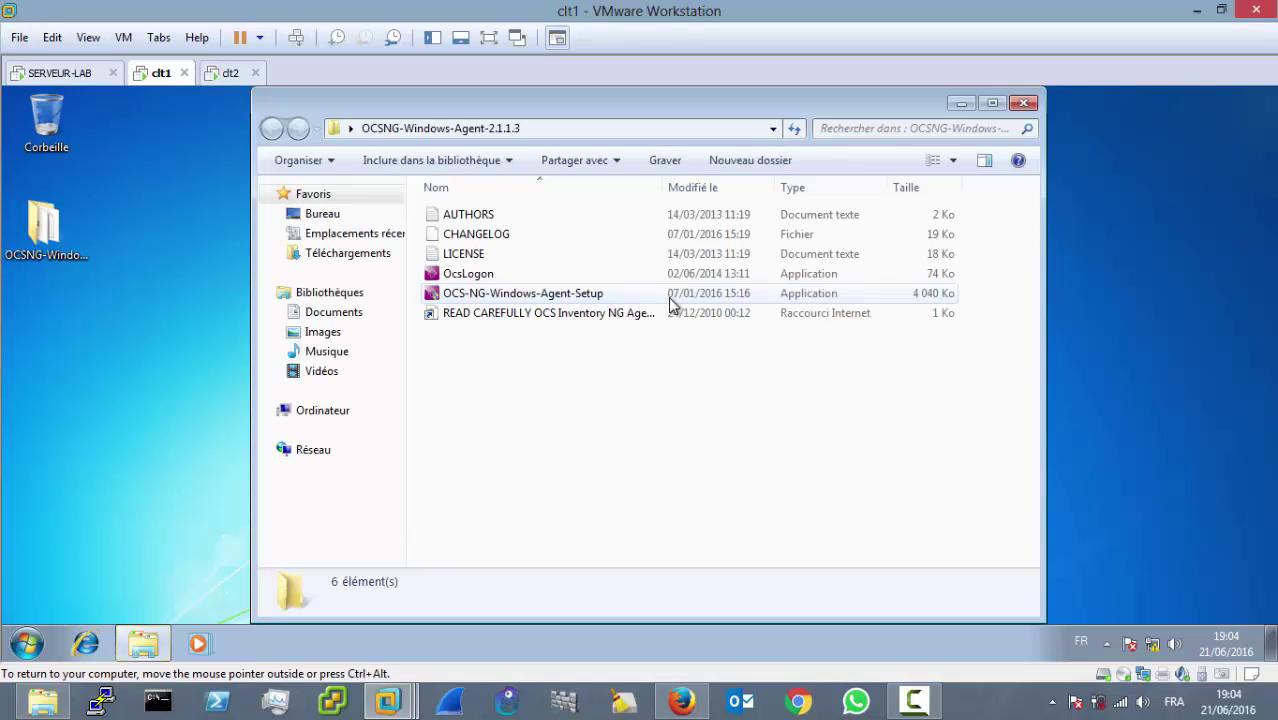
double_click(485, 296)
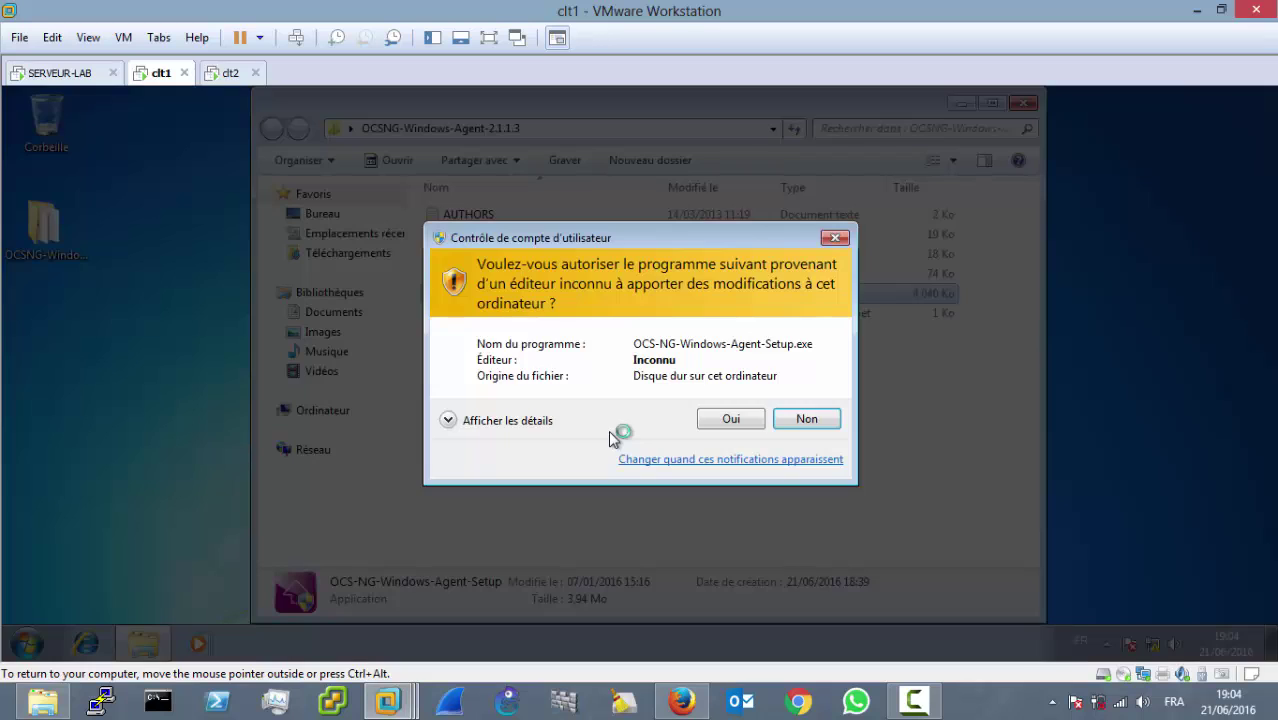
click(714, 420)
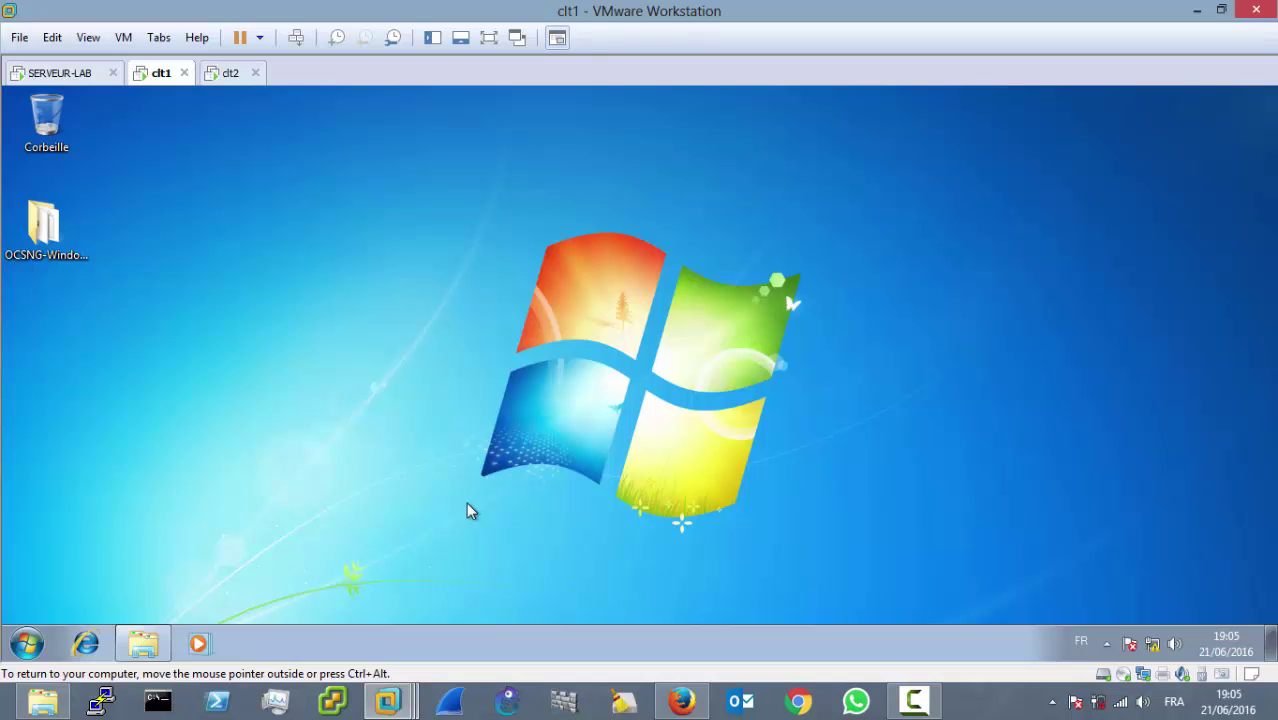
Step: Minimize the agent folder, pass the installer welcome page and accept the licence agreement
click(160, 641)
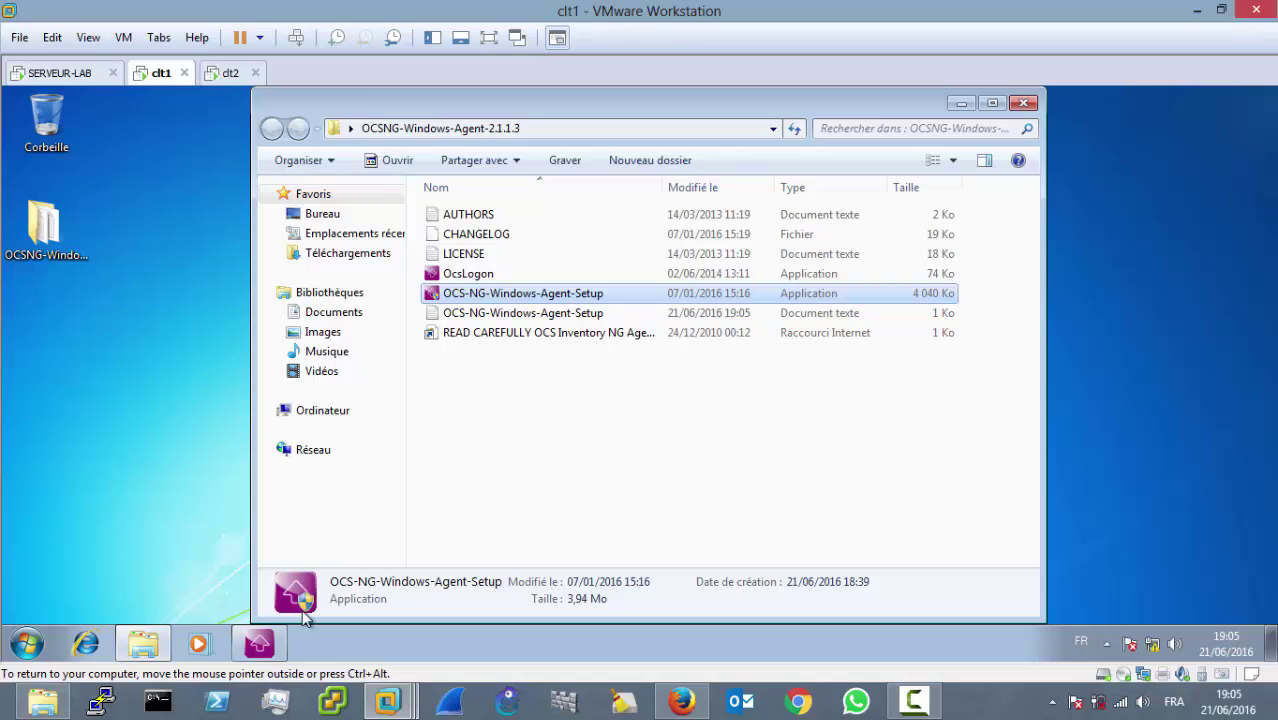
click(961, 106)
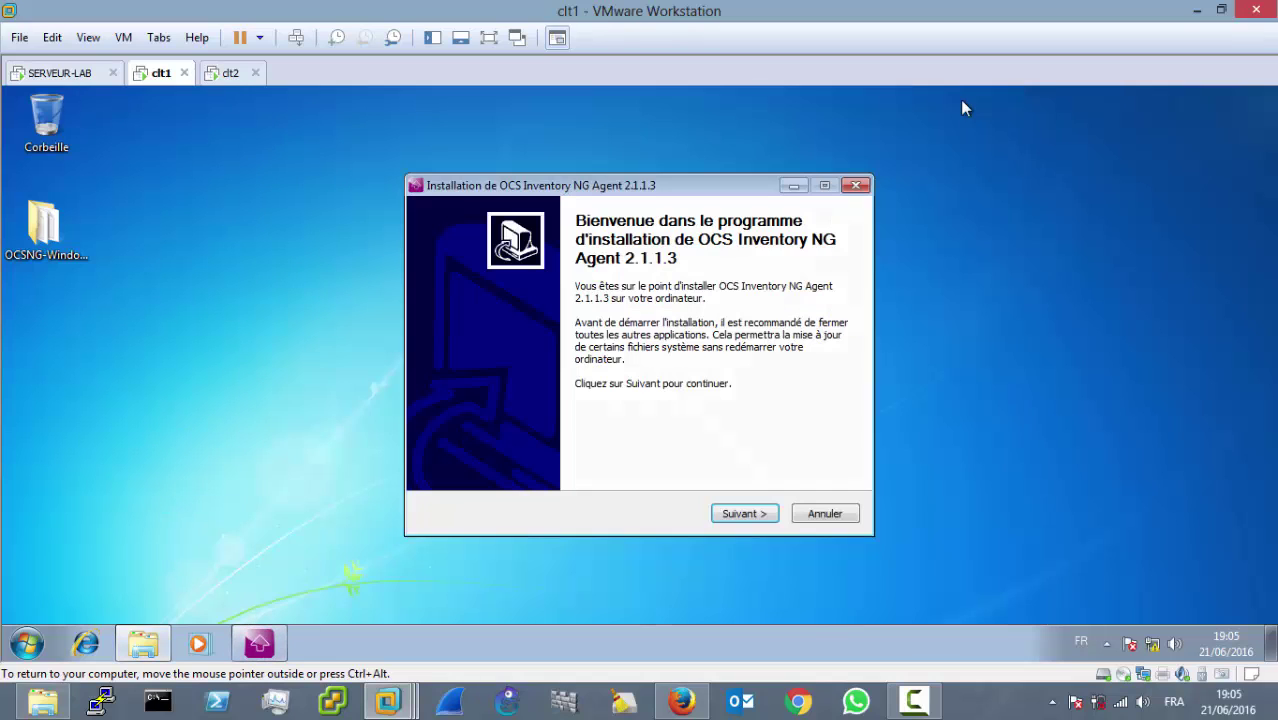
click(745, 513)
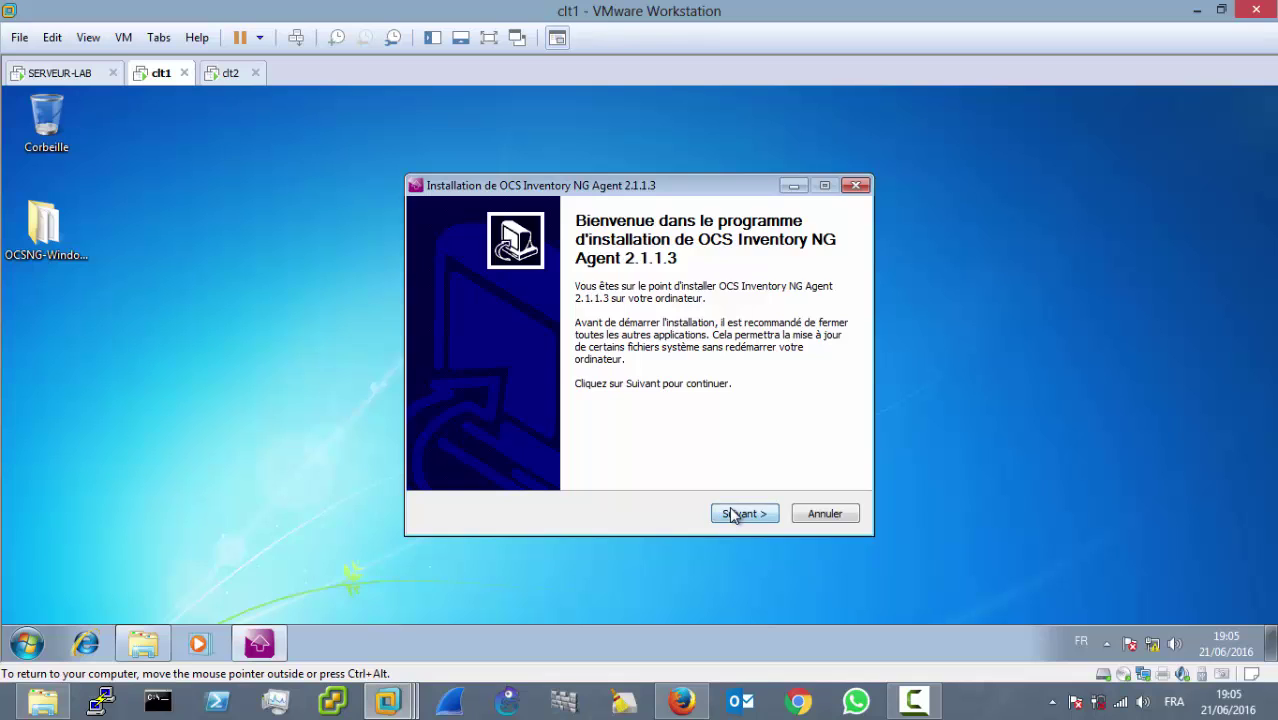
click(913, 700)
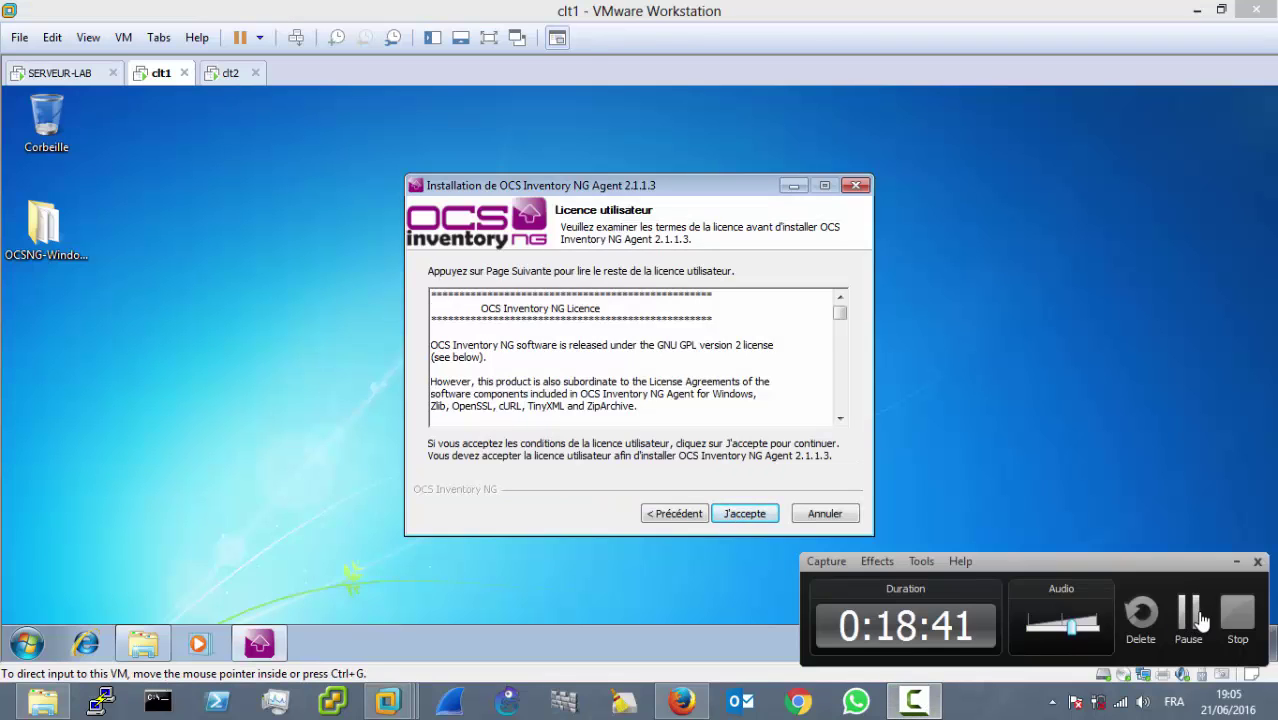
click(1183, 624)
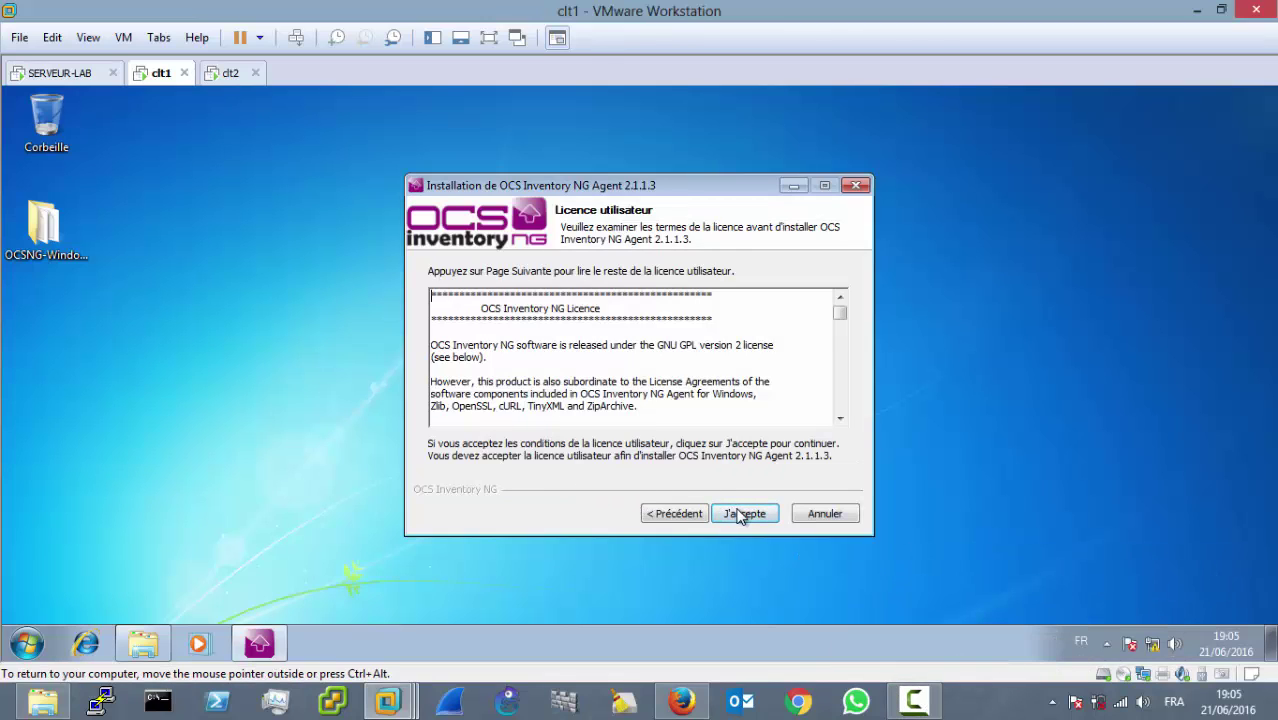
click(740, 513)
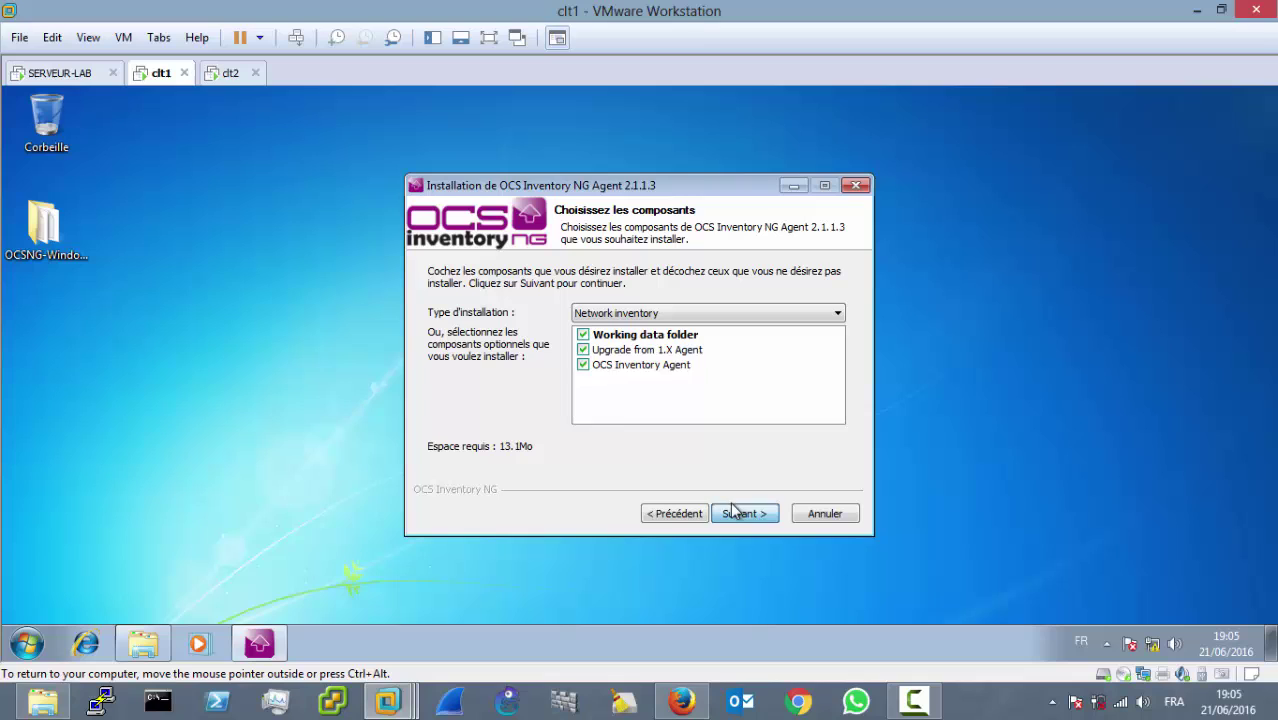
Step: Keep Network inventory as the installation type
click(649, 314)
click(649, 314)
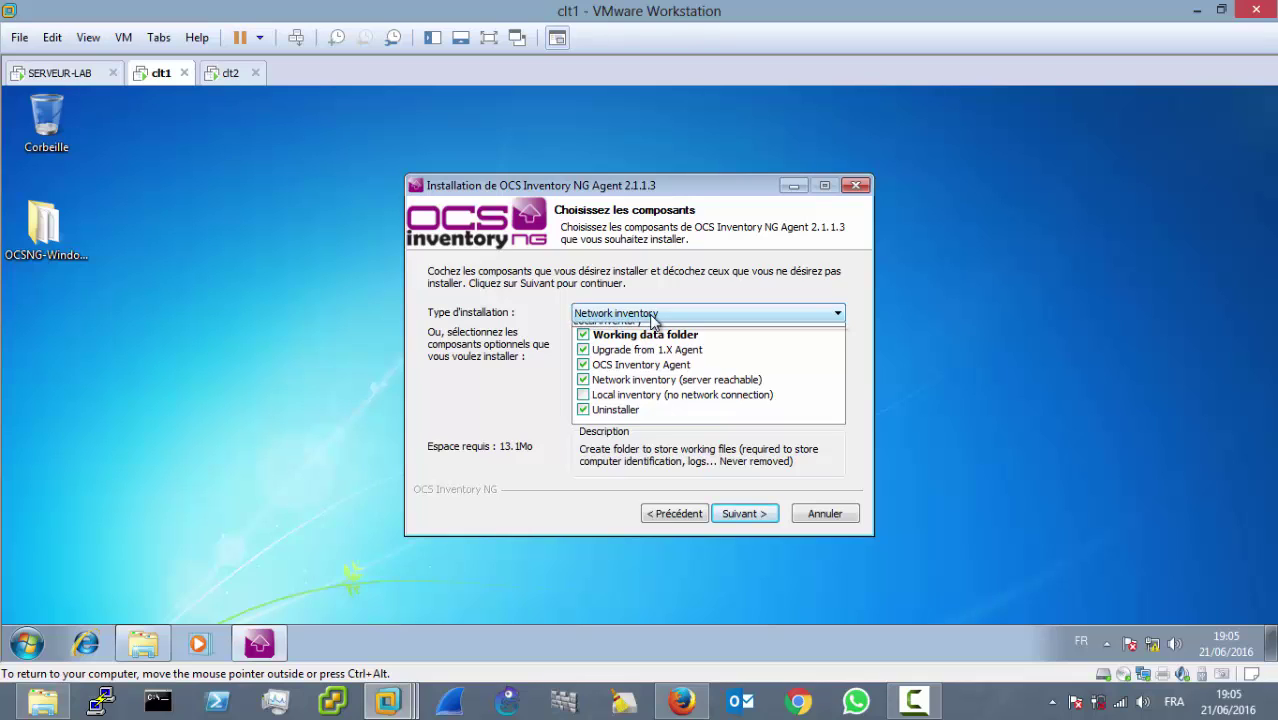
click(651, 315)
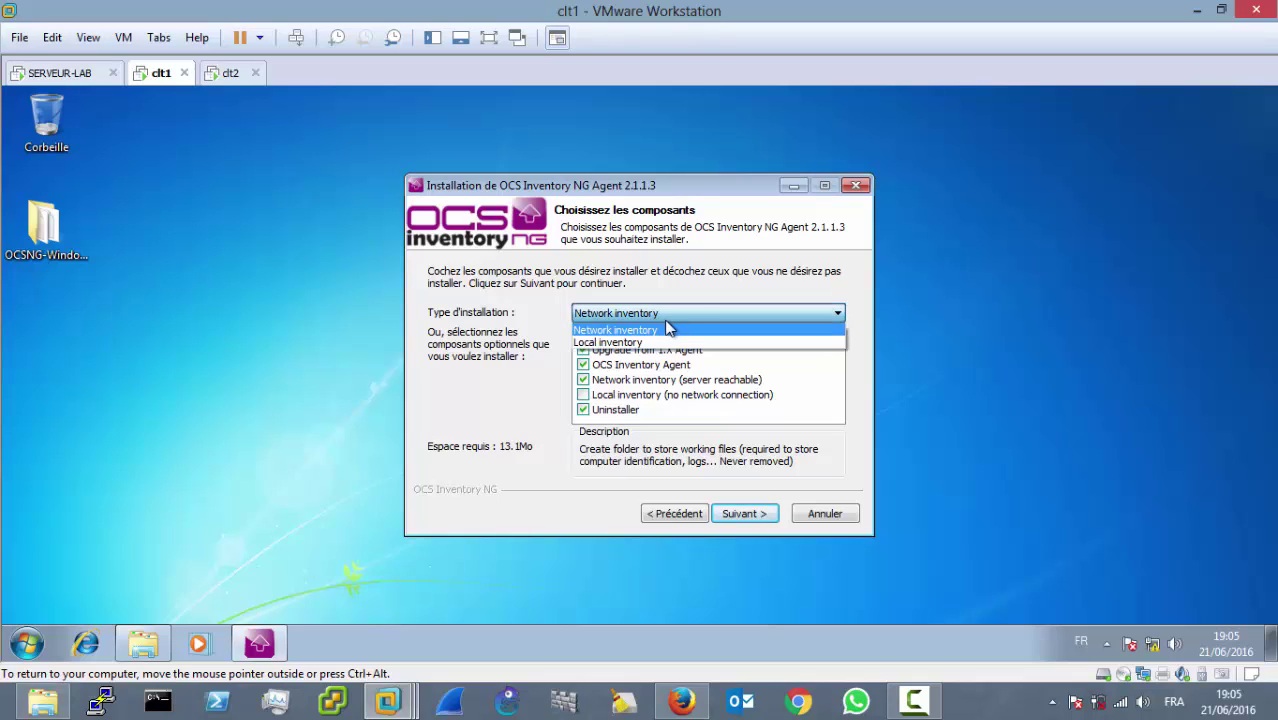
click(720, 299)
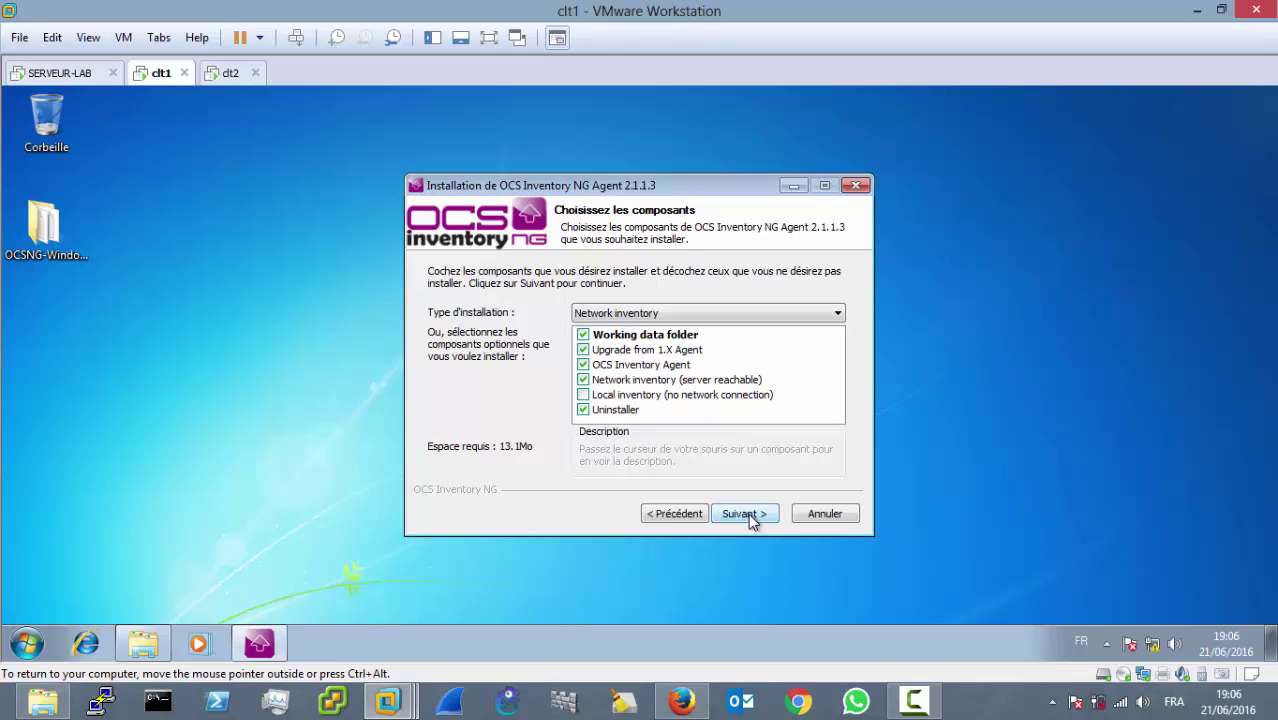
click(748, 513)
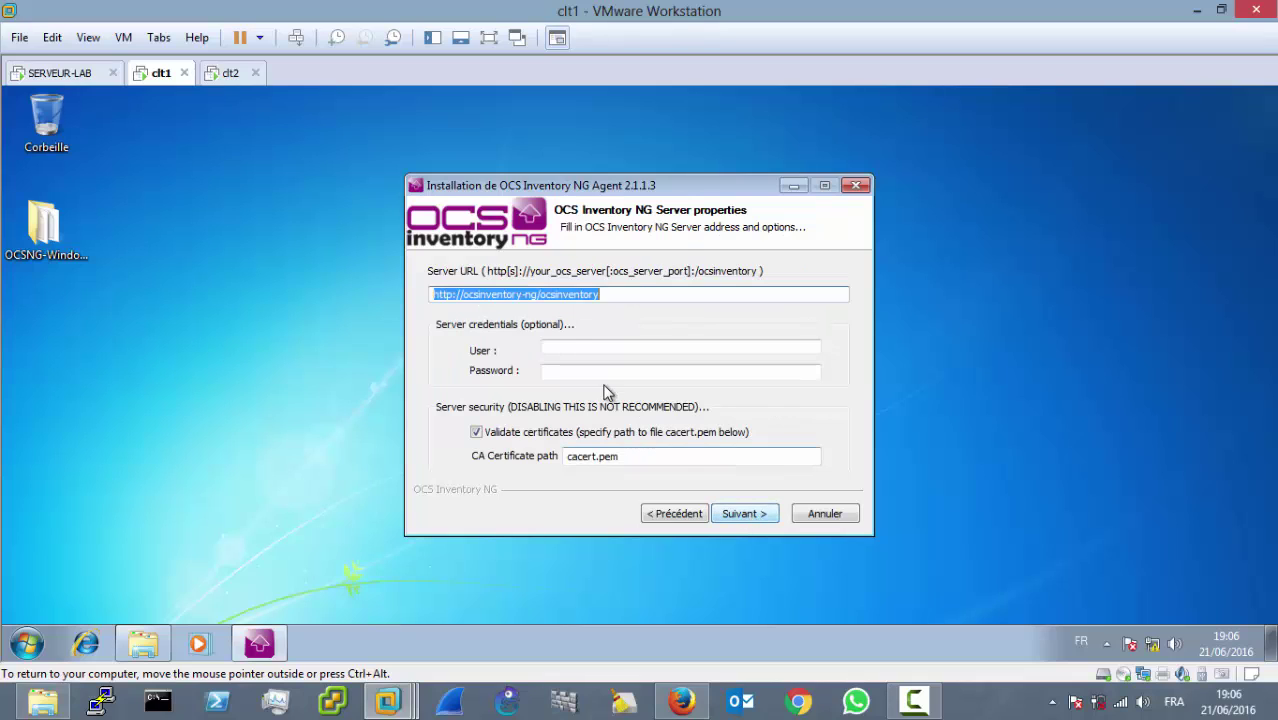
click(531, 294)
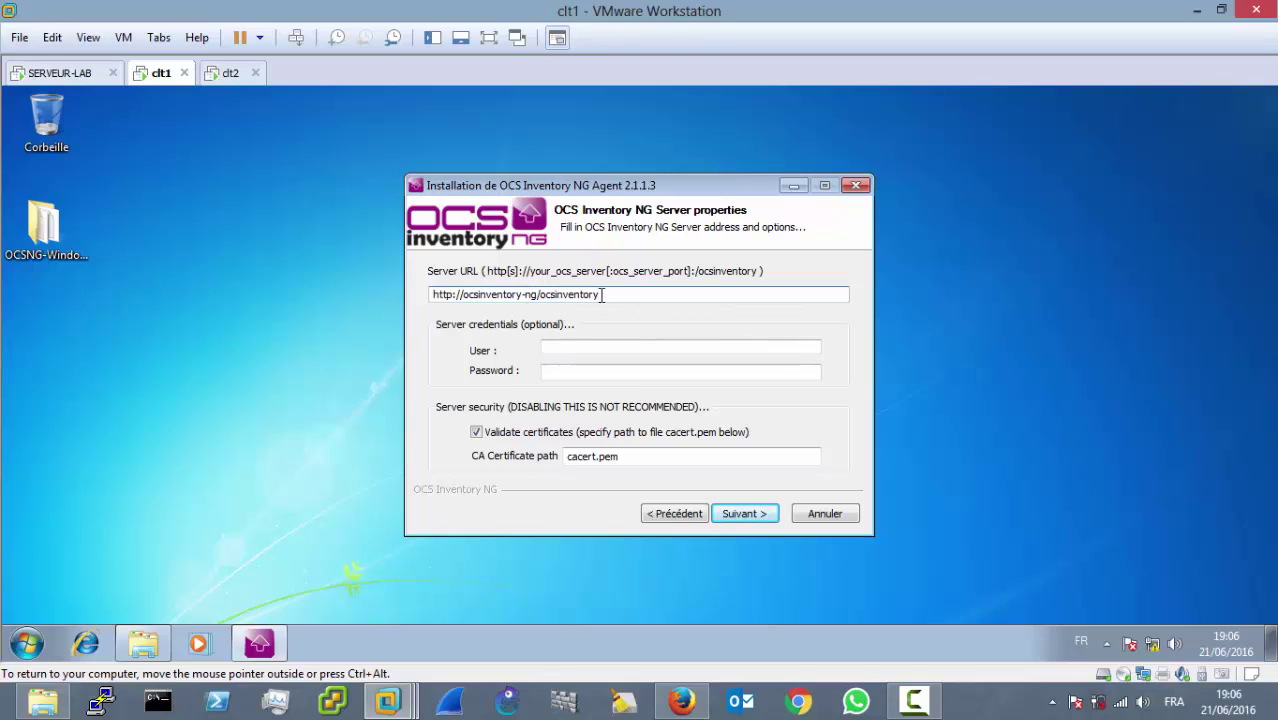
double_click(610, 294)
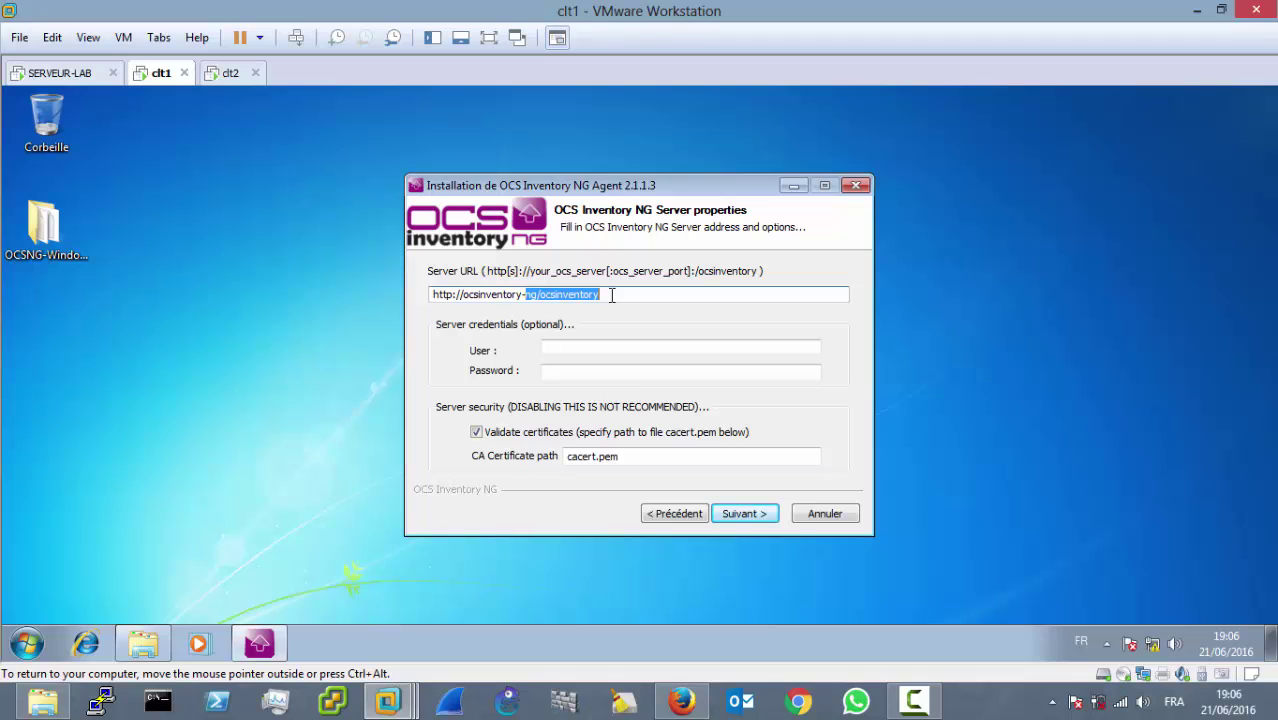
key(BackSpace)
key(BackSpace)
key(BackSpace)
key(BackSpace)
key(BackSpace)
key(BackSpace)
key(BackSpace)
key(BackSpace)
key(BackSpace)
key(BackSpace)
key(BackSpace)
key(BackSpace)
key(BackSpace)
key(BackSpace)
key(BackSpace)
key(BackSpace)
key(BackSpace)
key(BackSpace)
key(BackSpace)
key(BackSpace)
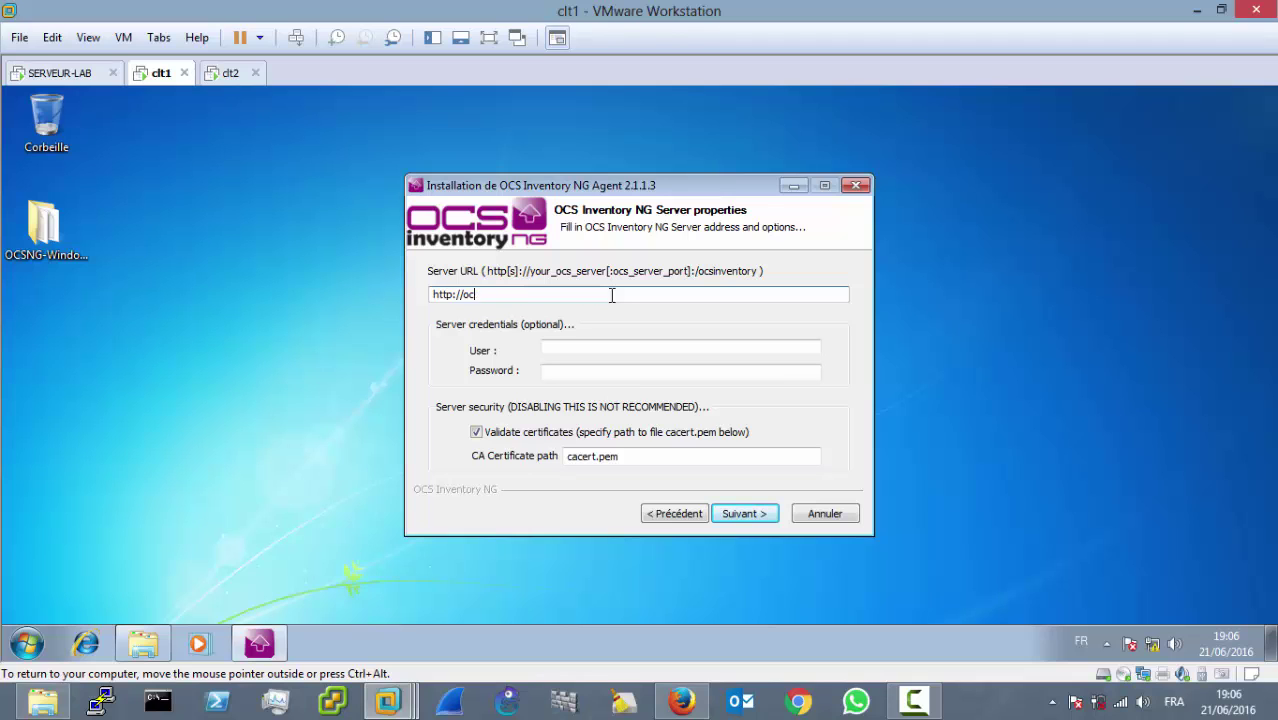
click(50, 72)
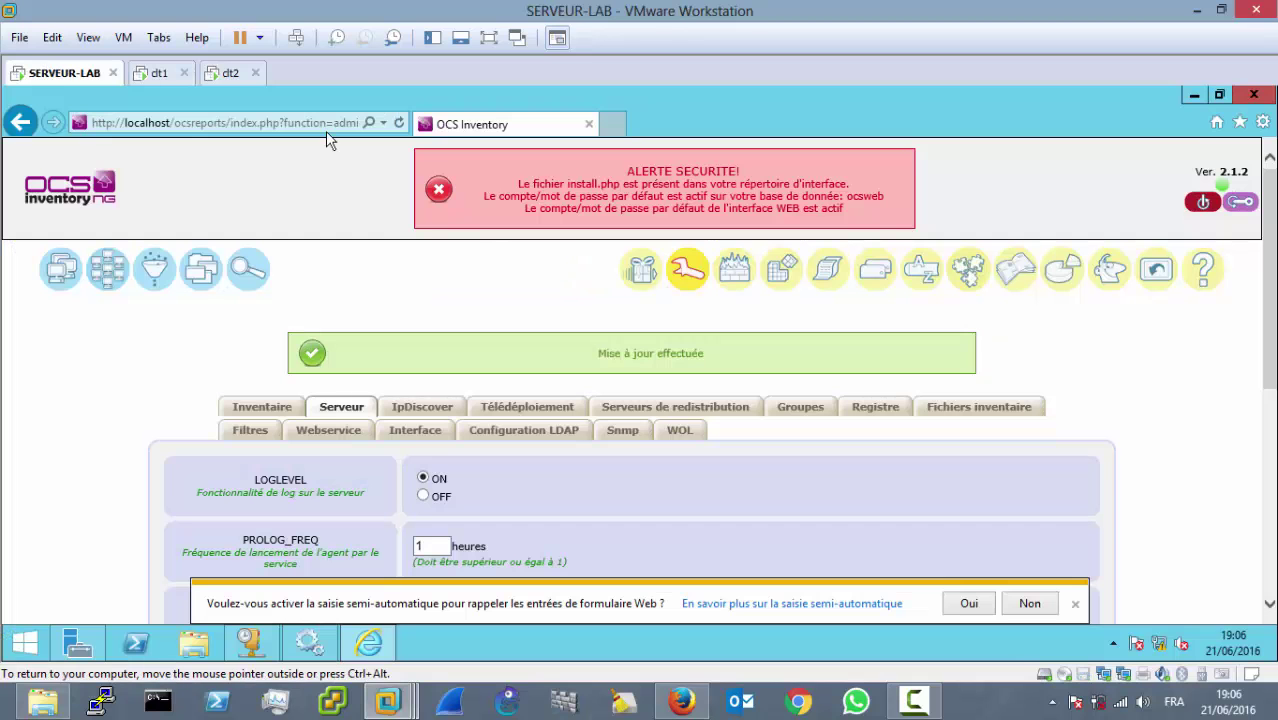
click(260, 121)
click(193, 122)
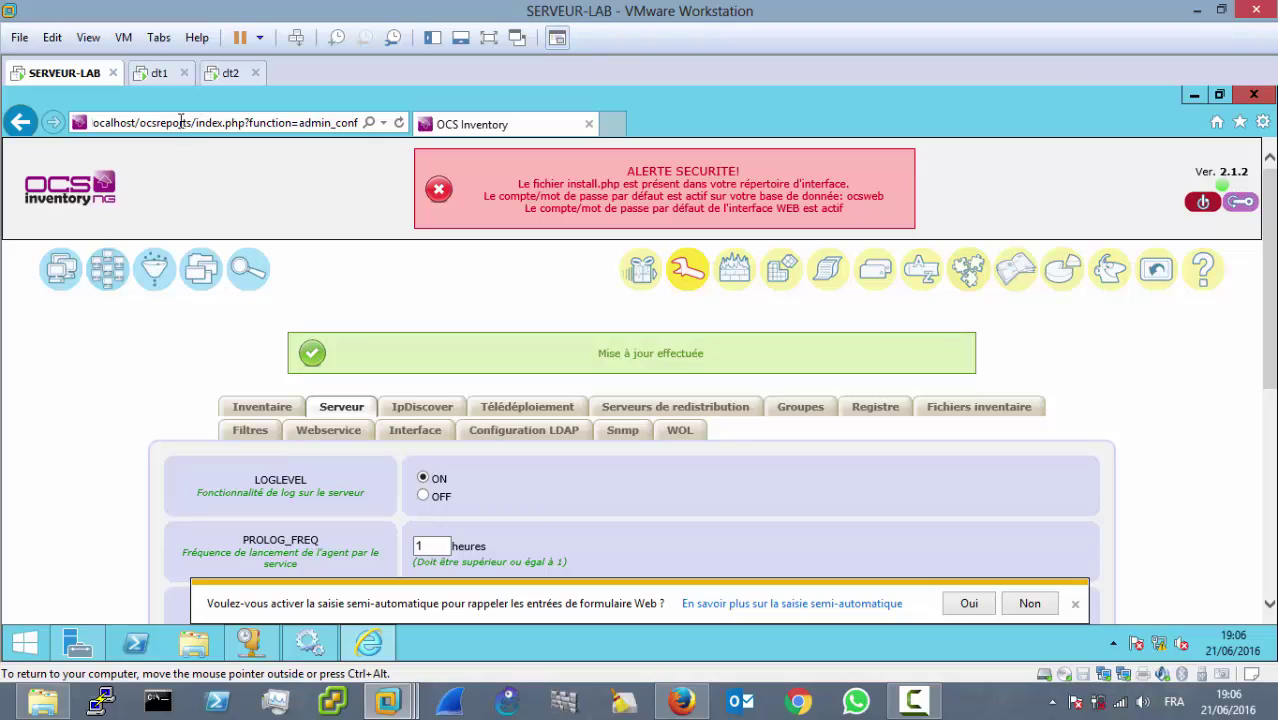
drag(181, 121, 64, 122)
key(ctrl+c)
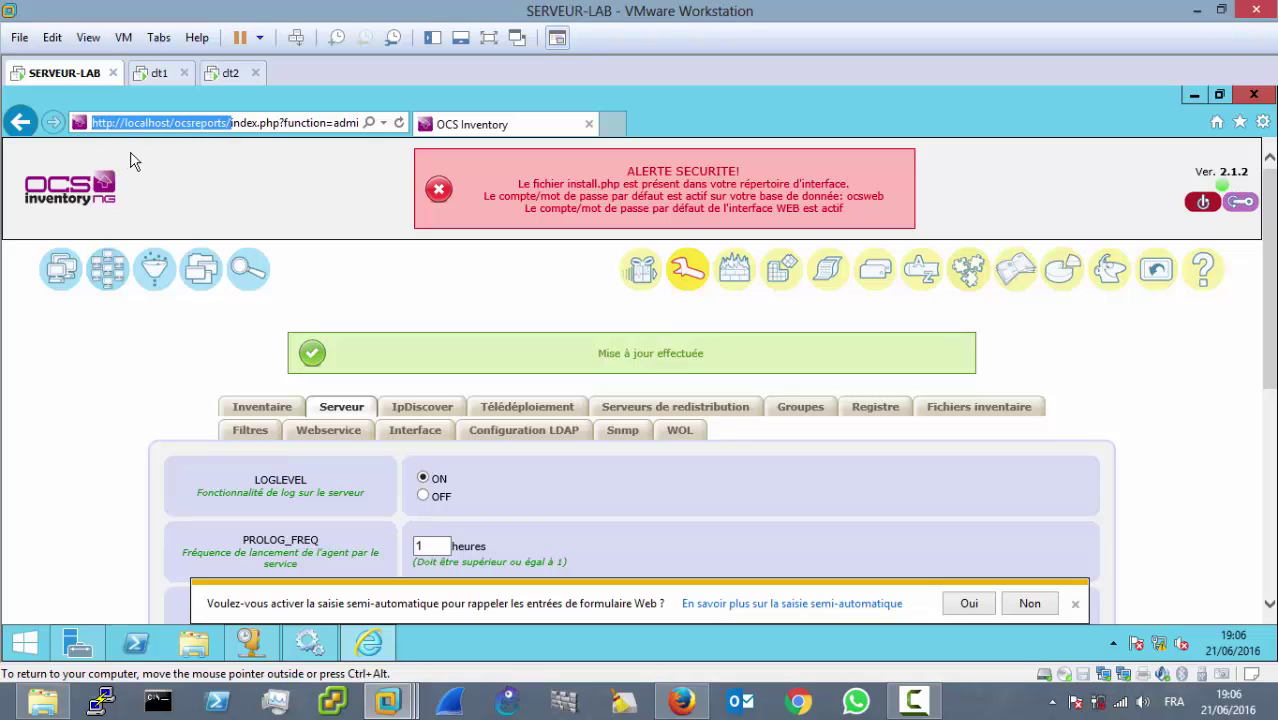
Step: Paste the address into Server URL with localhost replaced by 192.168.1.1, and continue
click(160, 76)
click(492, 303)
key(ctrl+v)
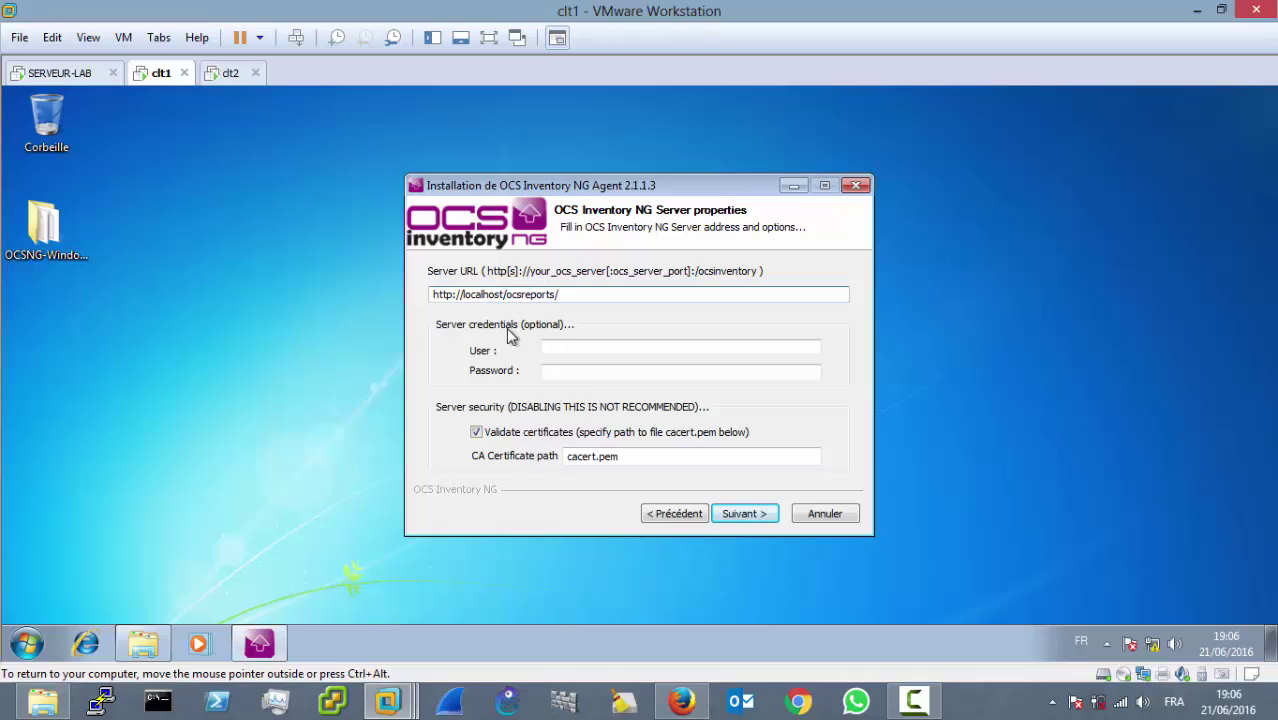
key(BackSpace)
key(BackSpace)
key(BackSpace)
key(BackSpace)
key(BackSpace)
key(BackSpace)
key(BackSpace)
key(BackSpace)
key(BackSpace)
text(192.168.1.1)
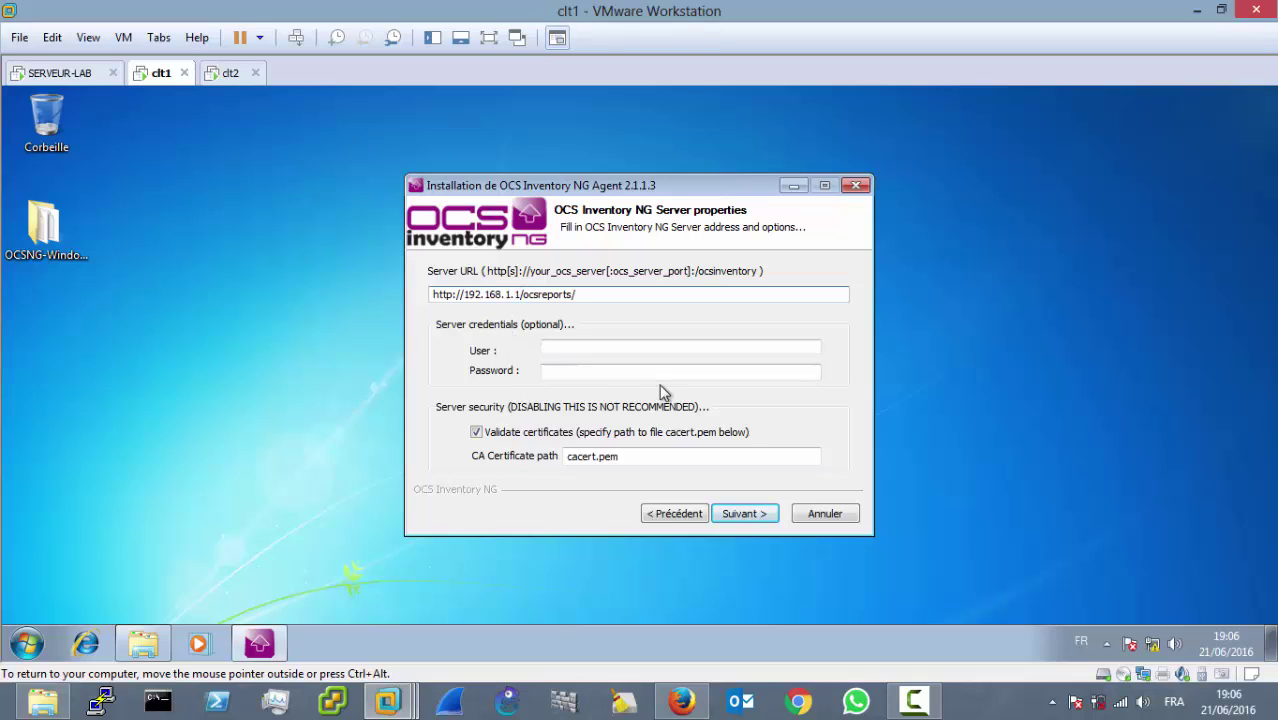
click(734, 514)
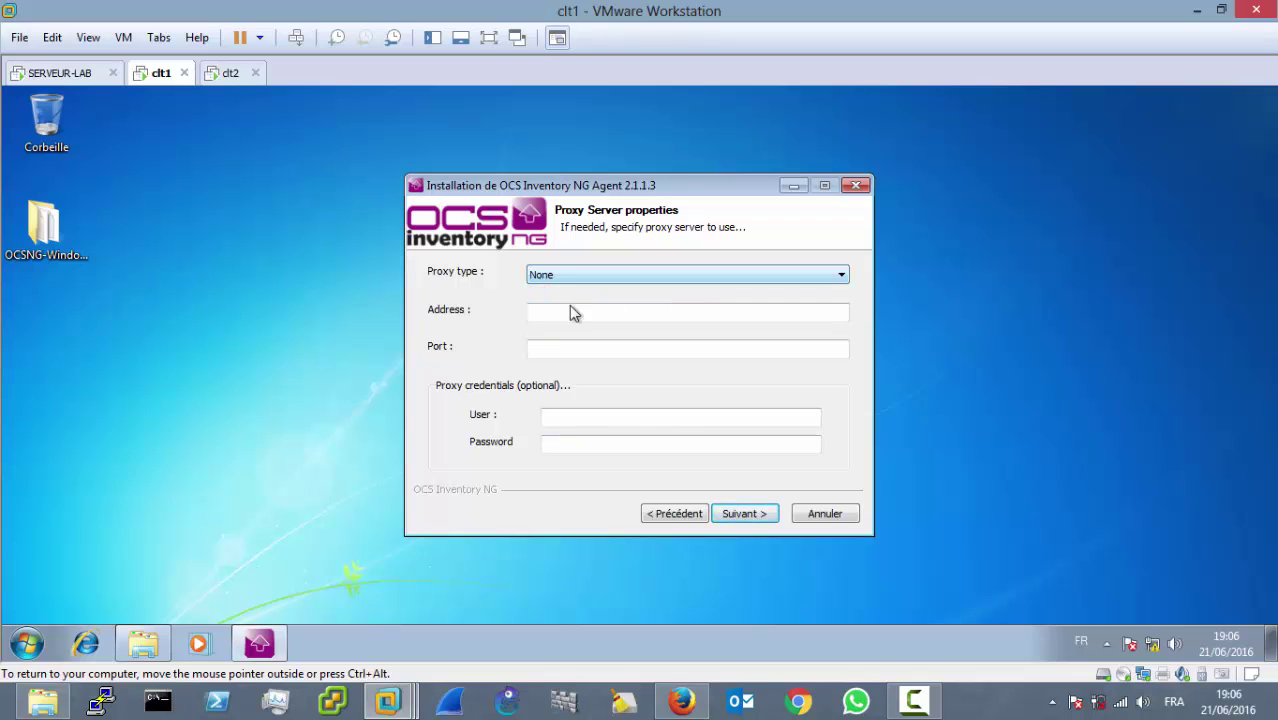
Step: Keep proxy type None and enable verbose logging for the agent
click(744, 519)
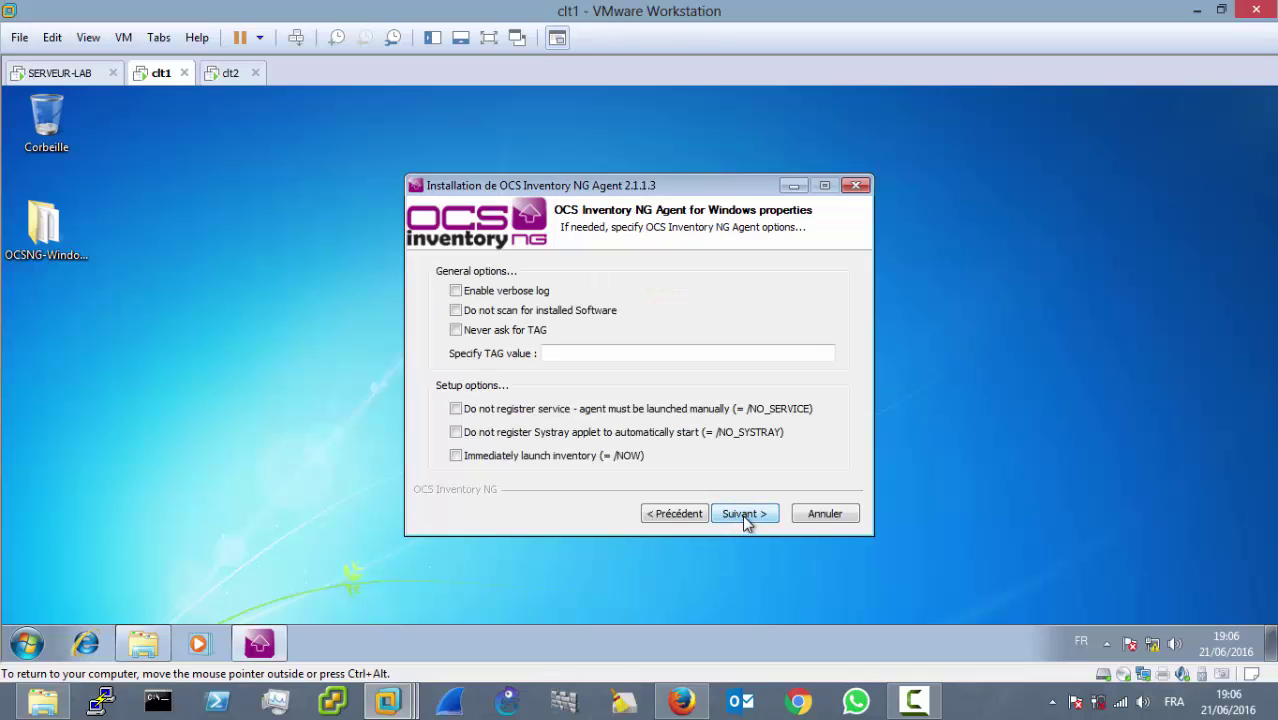
click(457, 292)
Step: Minimize the agent installer and browse Explorer to the Téléchargements downloads folder
click(790, 185)
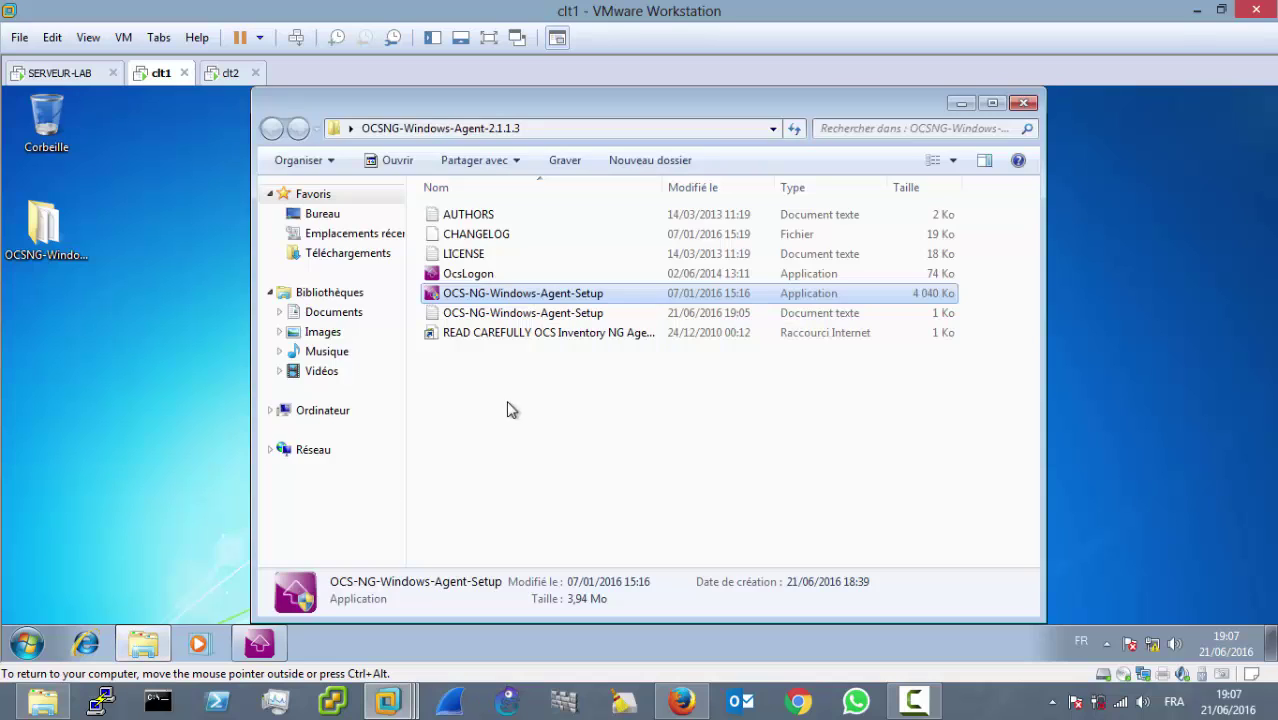
click(331, 296)
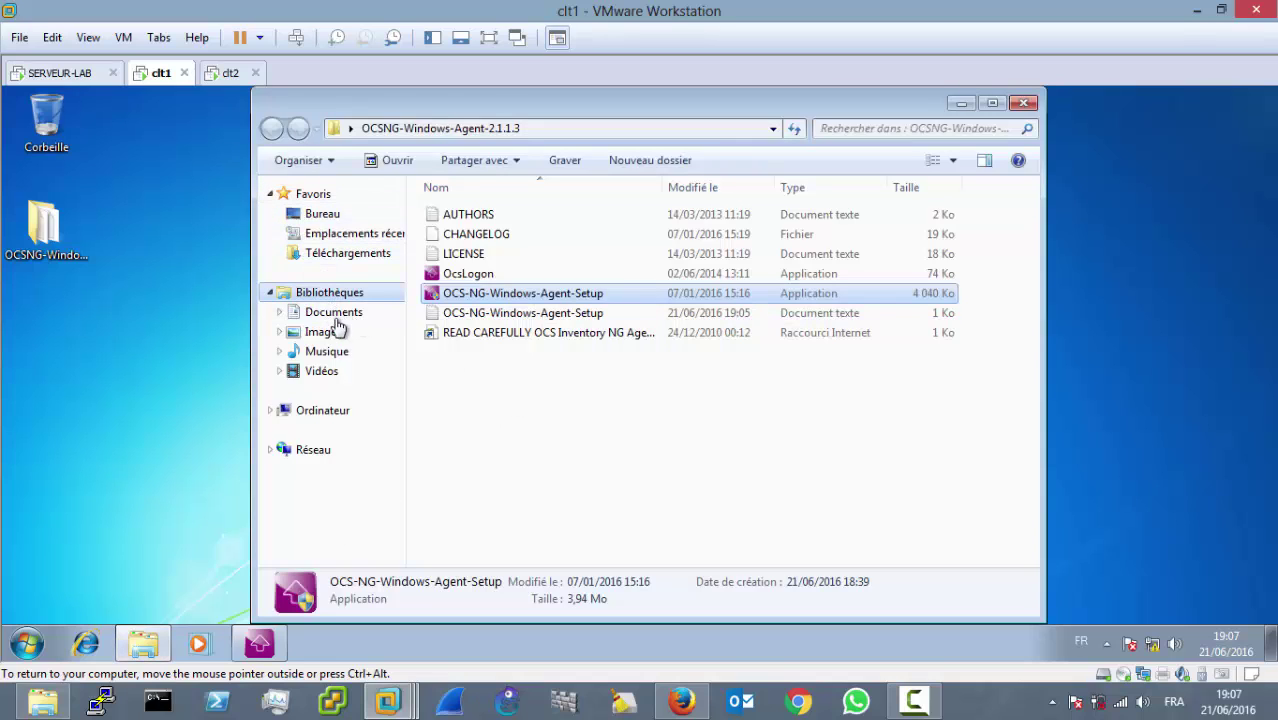
click(329, 256)
click(229, 78)
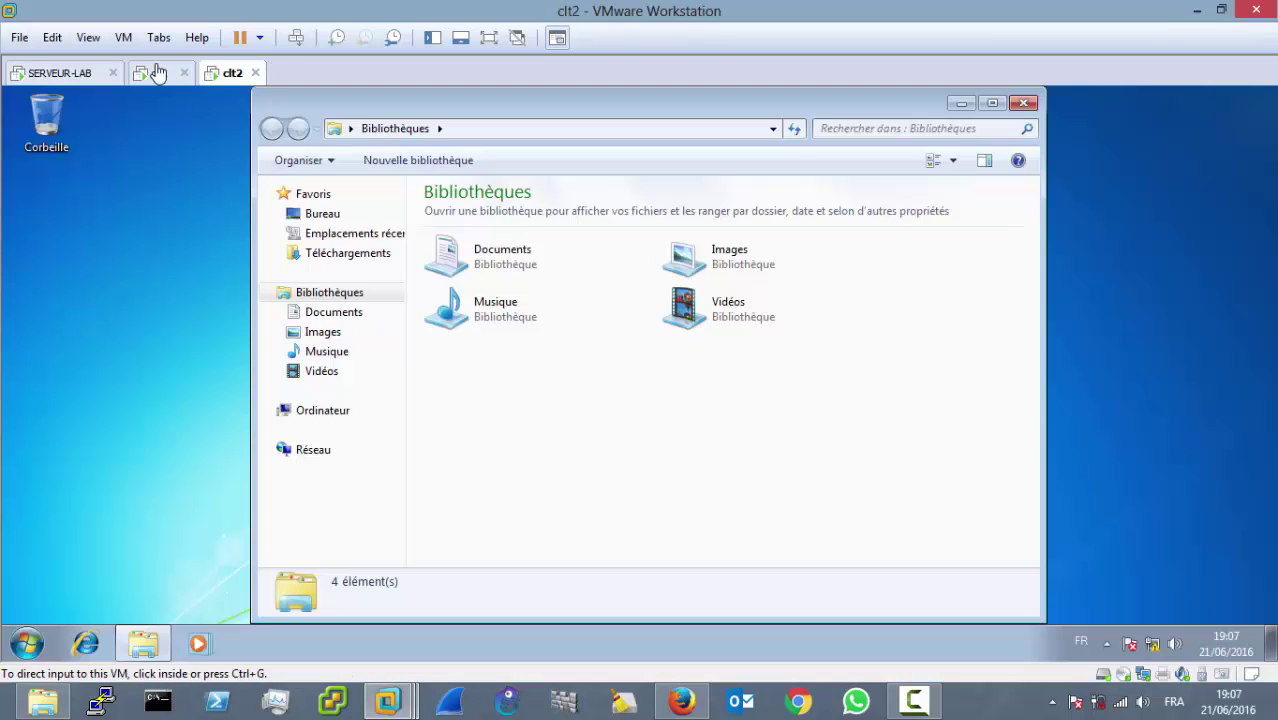
click(158, 74)
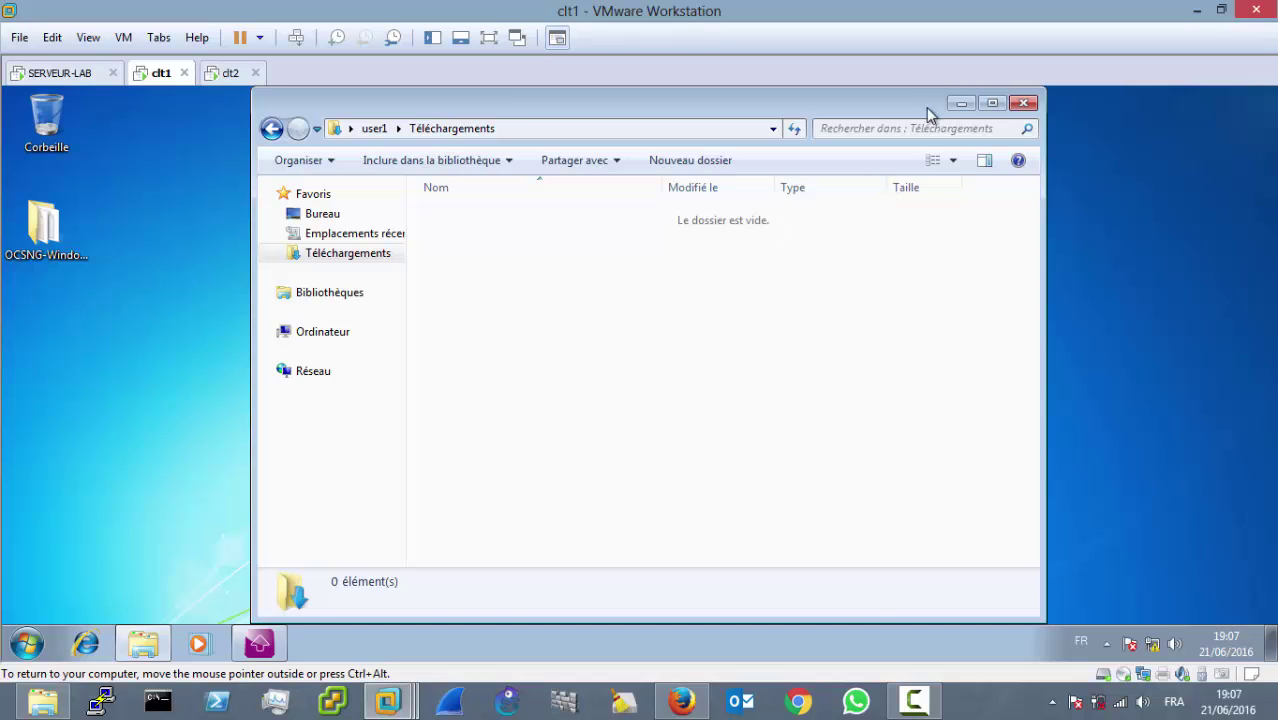
click(962, 105)
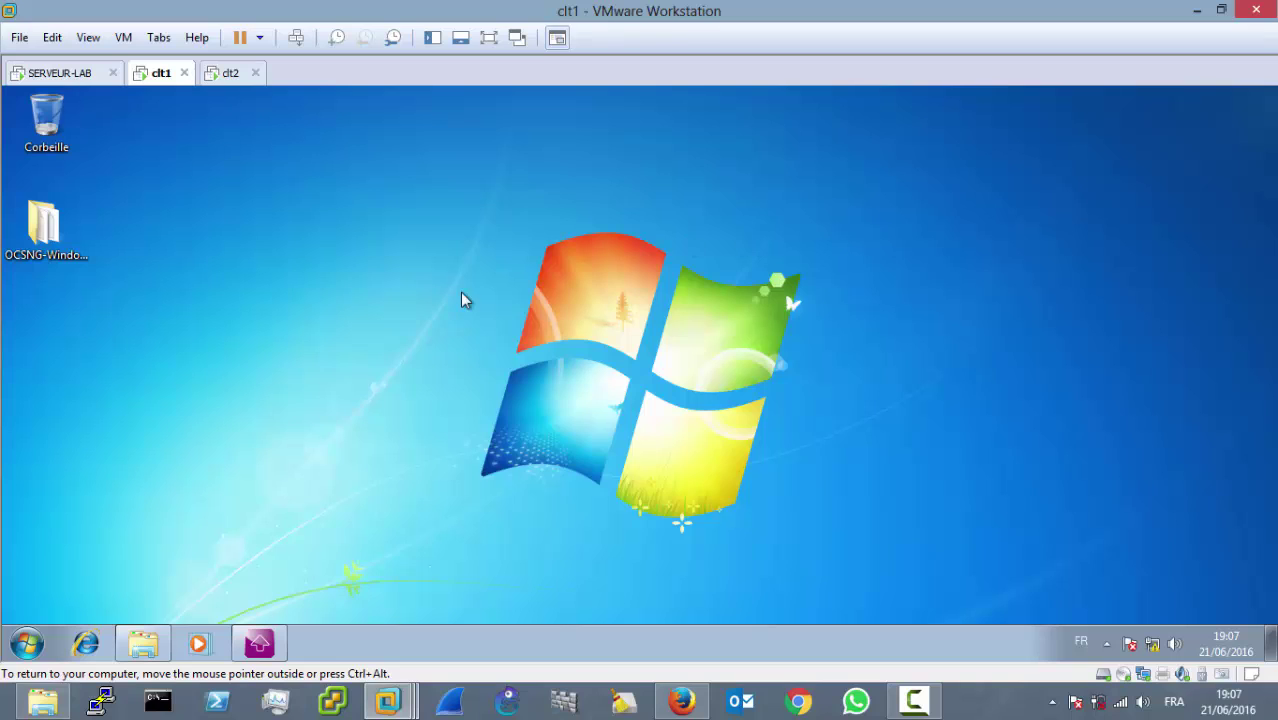
click(150, 648)
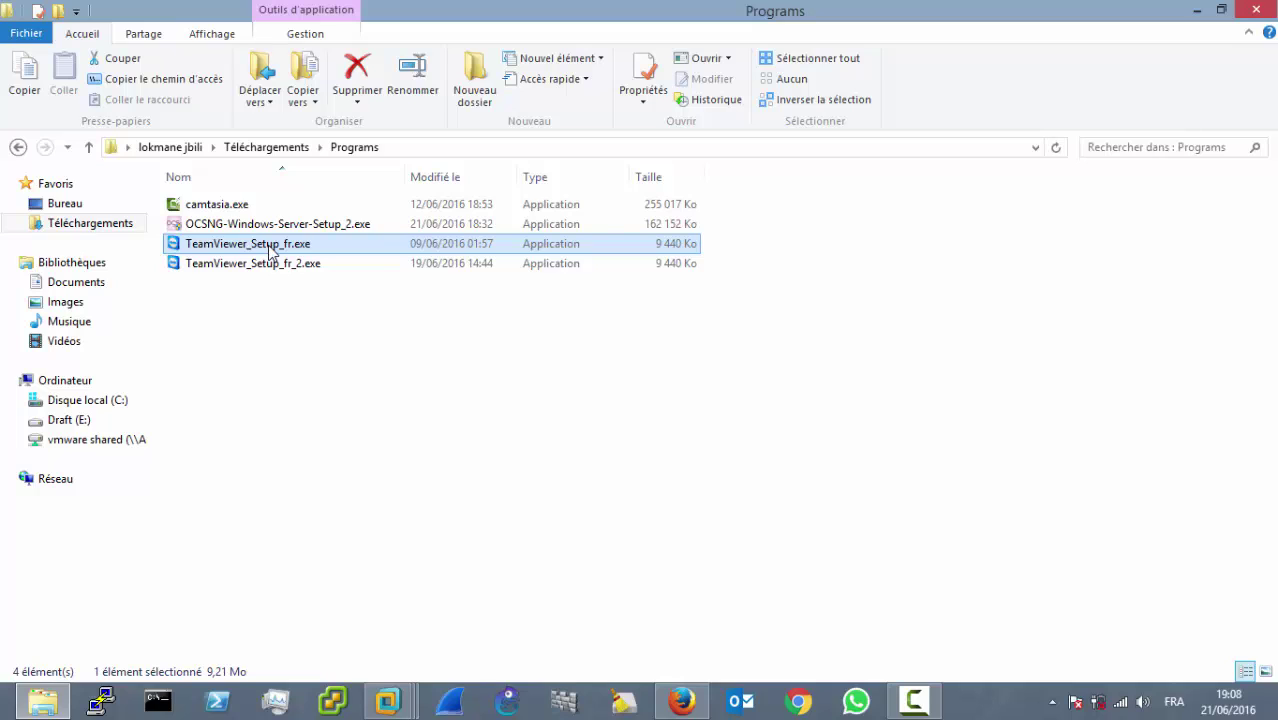
Step: Run TeamViewer_Setup_fr.exe from clt1's Téléchargements folder to install TeamViewer 11
click(913, 700)
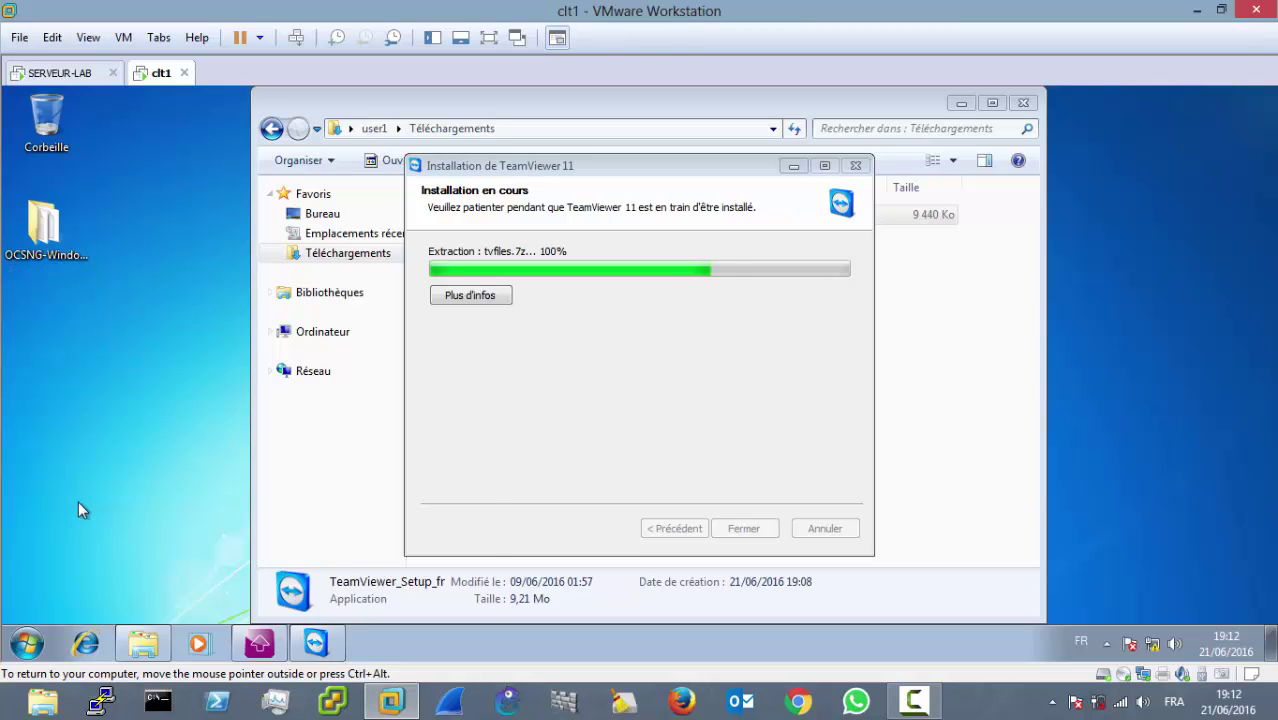
Step: Ping the server at 192.168.1.1 from a command prompt on clt1, then close it
key(super+r)
key(Escape)
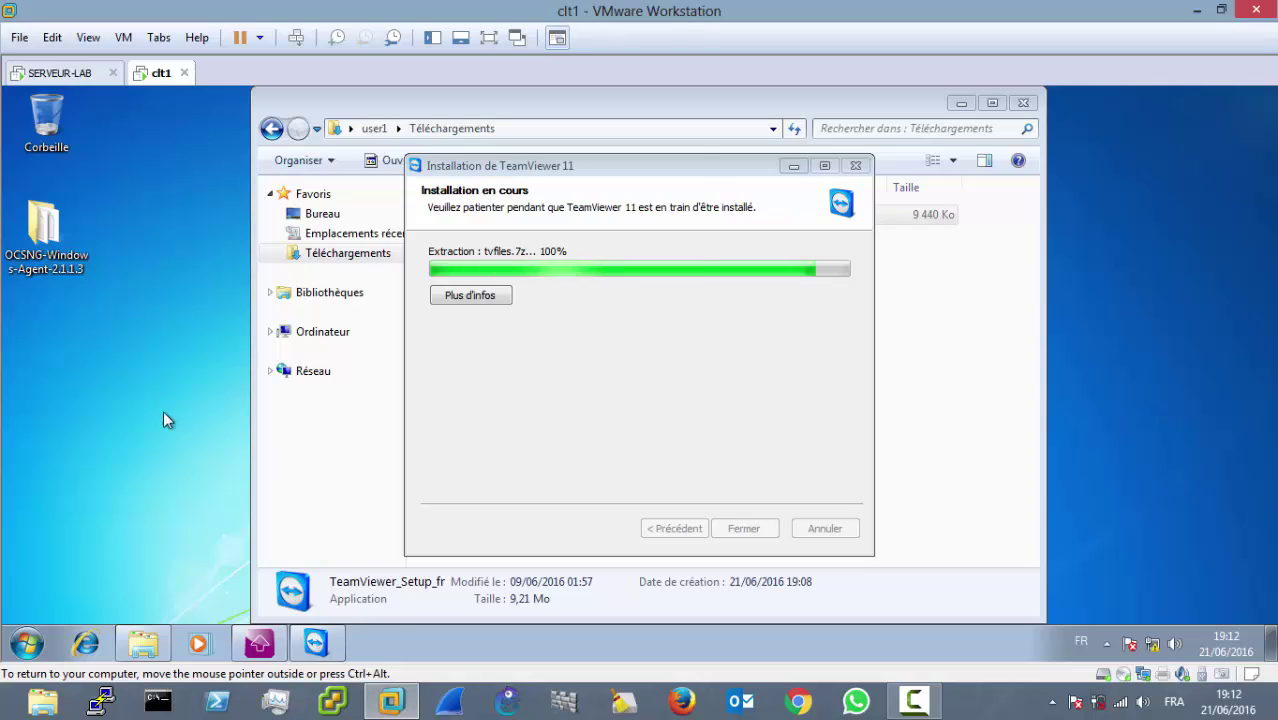
text(ping)
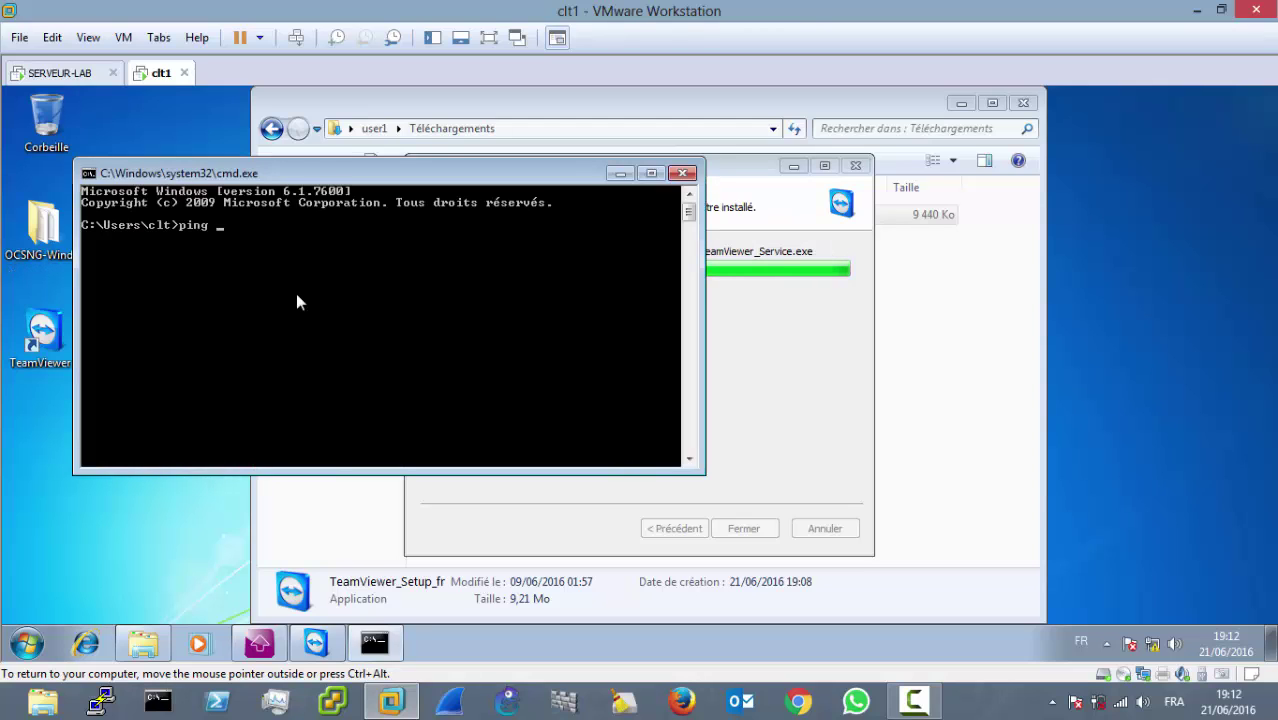
text( 192?168)
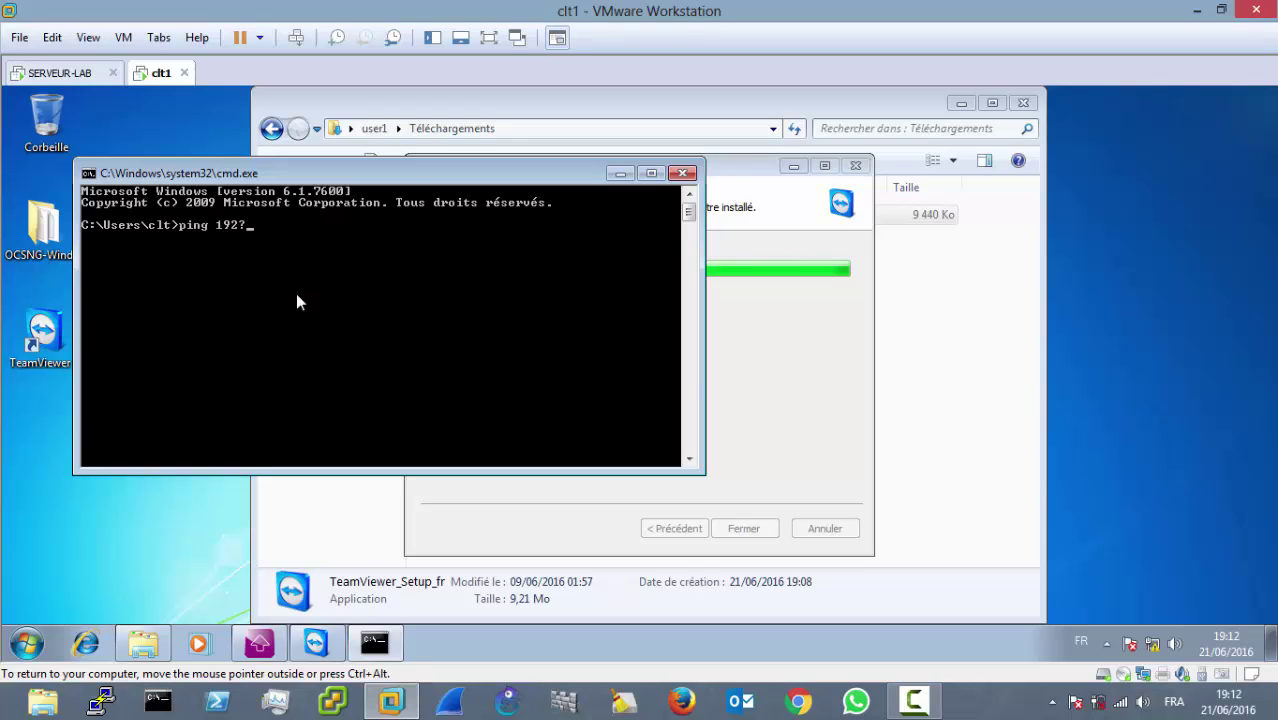
key(BackSpace)
key(BackSpace)
key(BackSpace)
key(BackSpace)
text(.168.1.1)
key(Return)
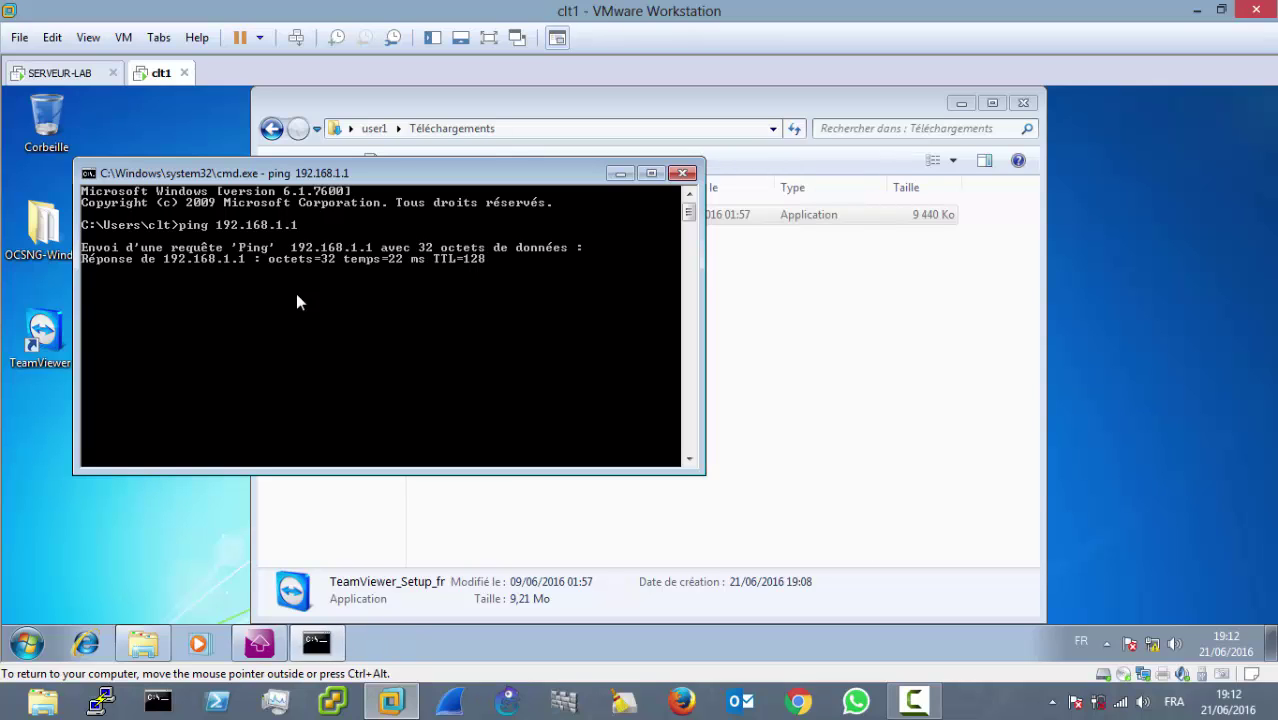
click(684, 173)
click(1022, 104)
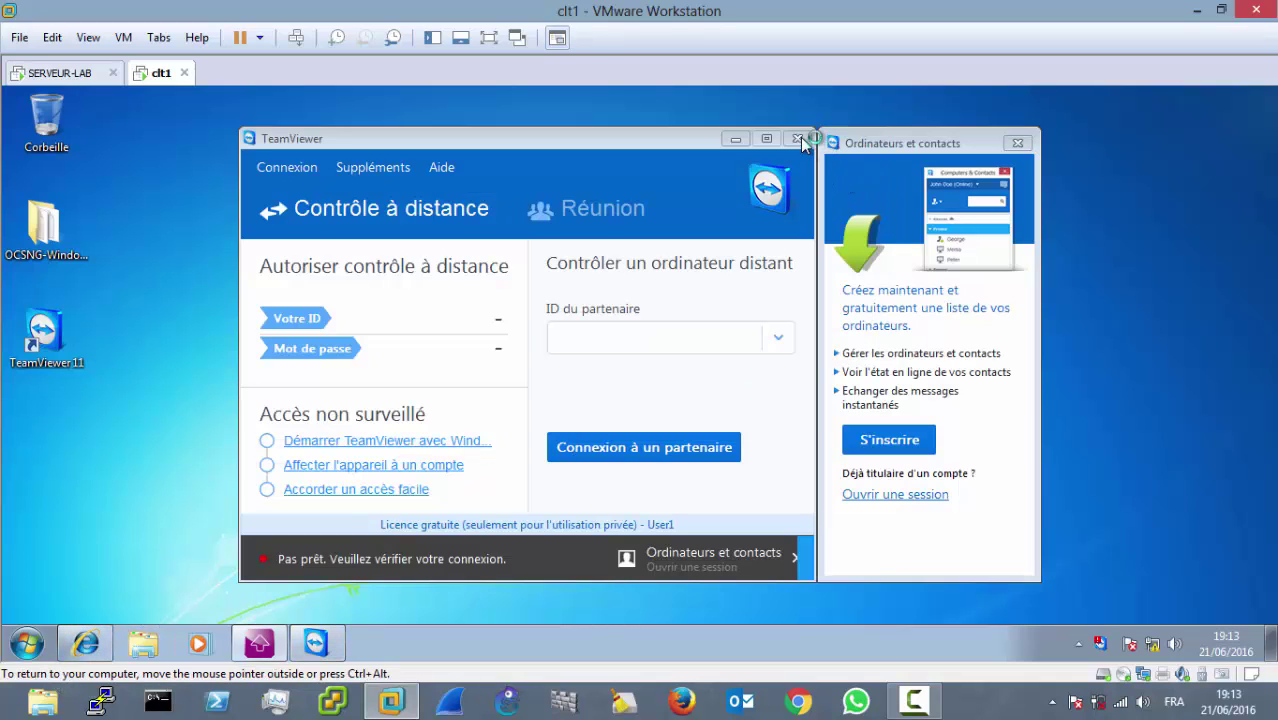
click(798, 138)
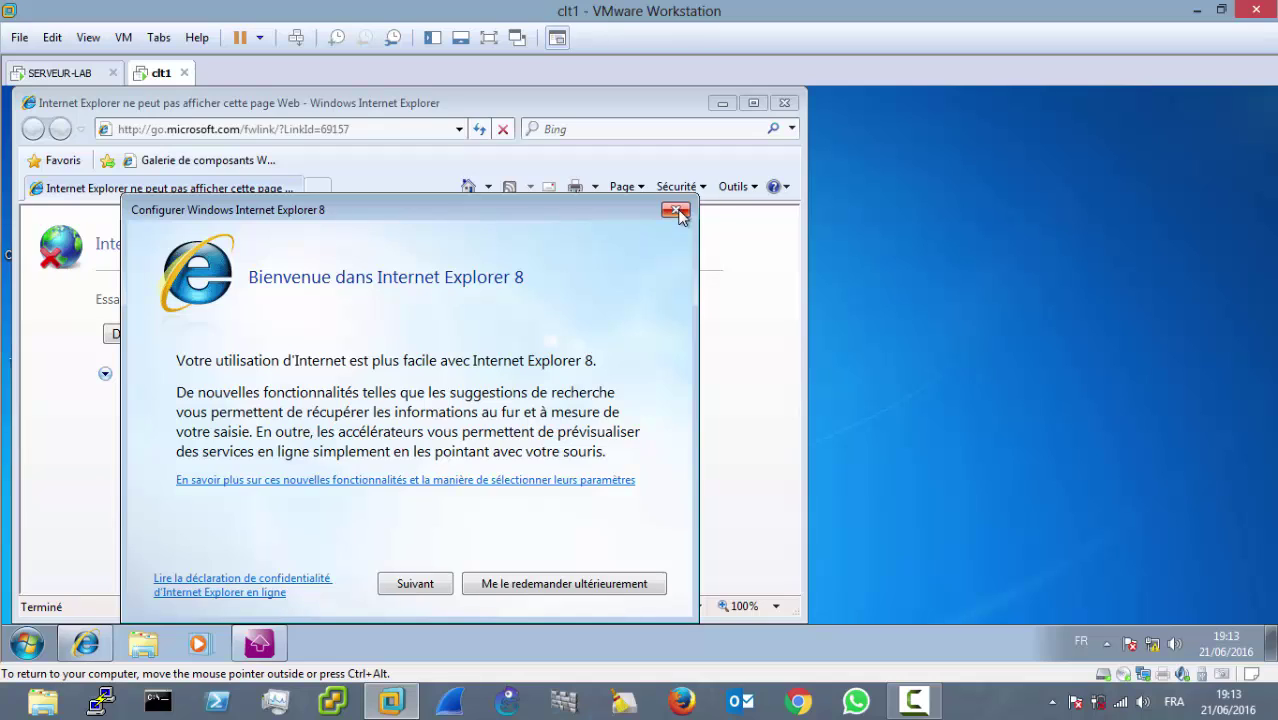
click(676, 211)
click(756, 103)
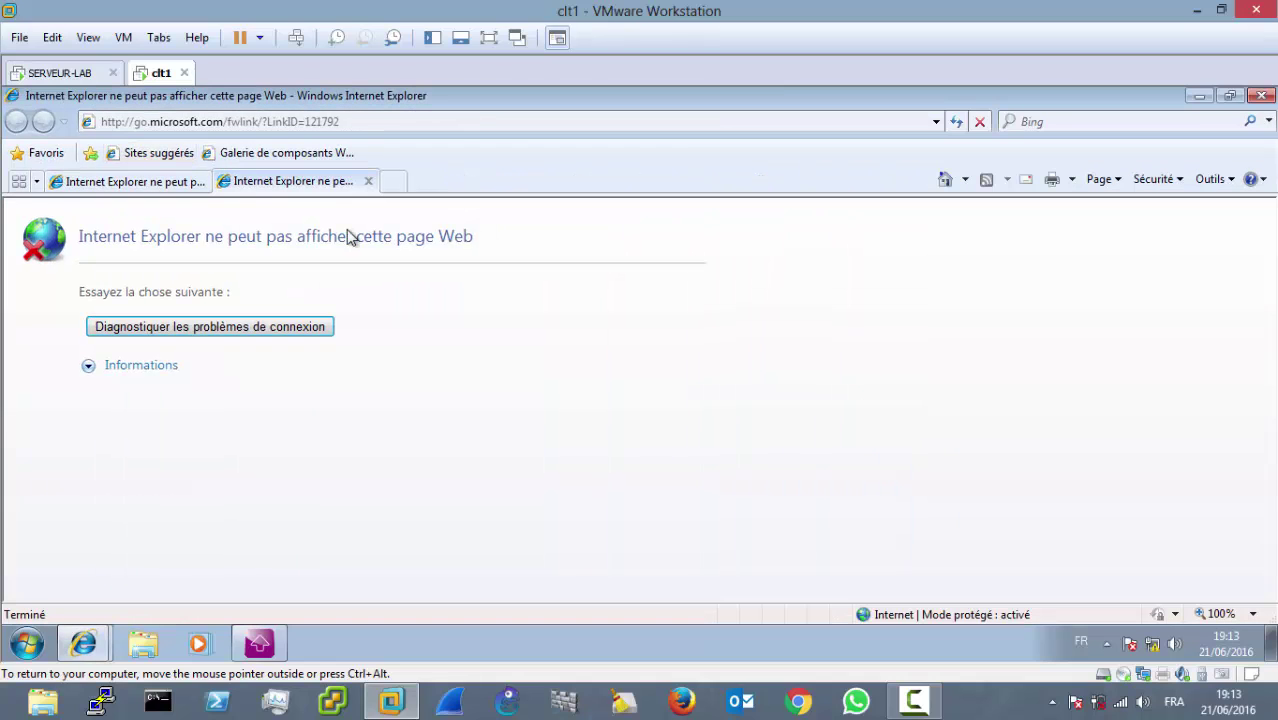
click(368, 181)
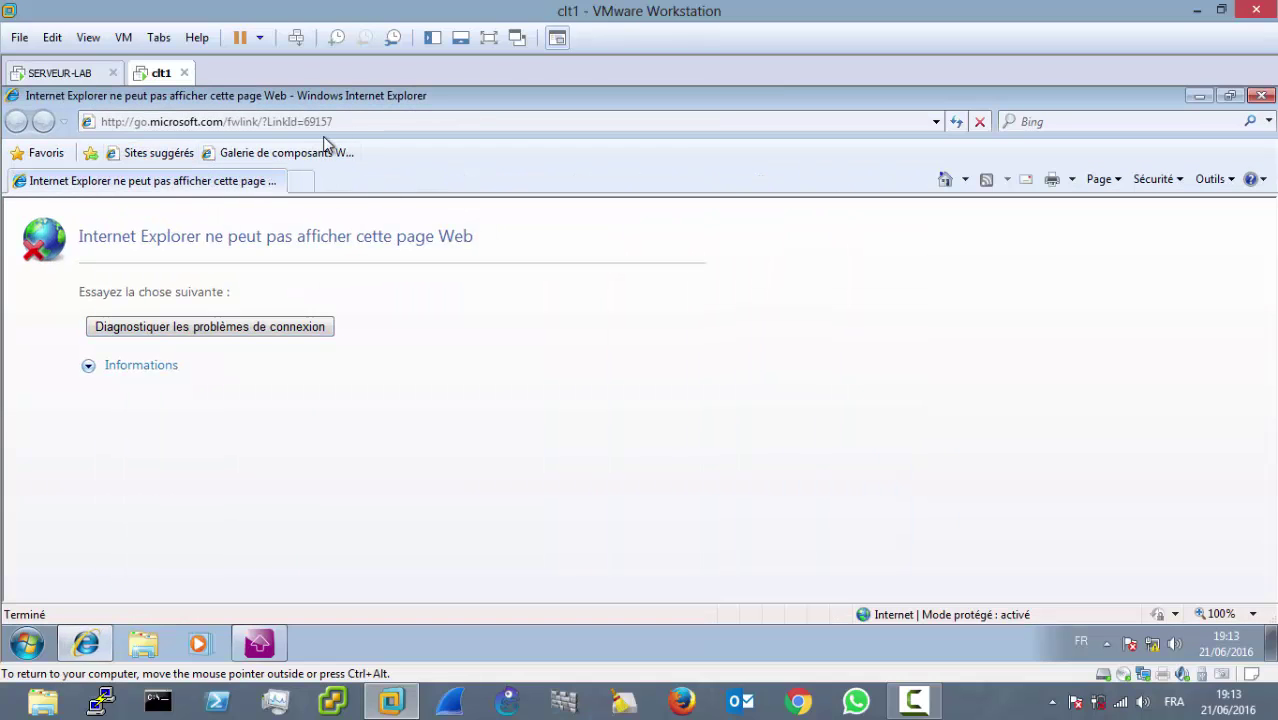
click(358, 125)
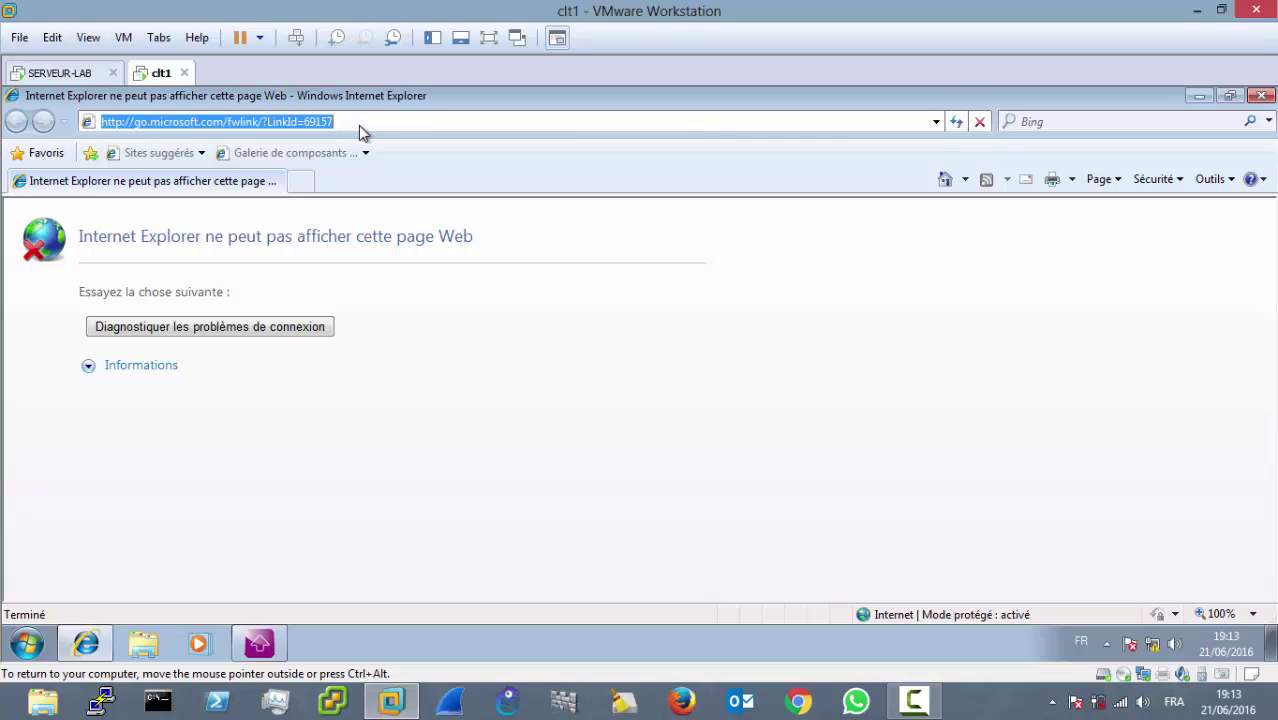
text(http)
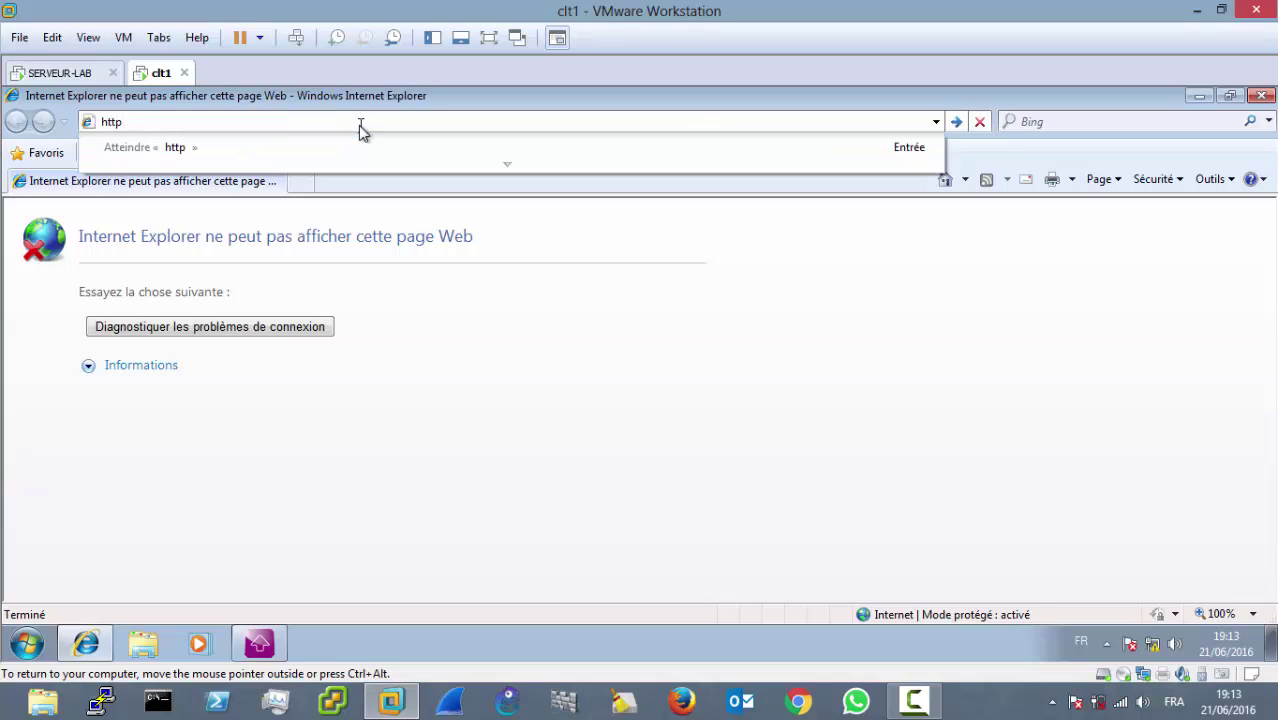
text(://192.168)
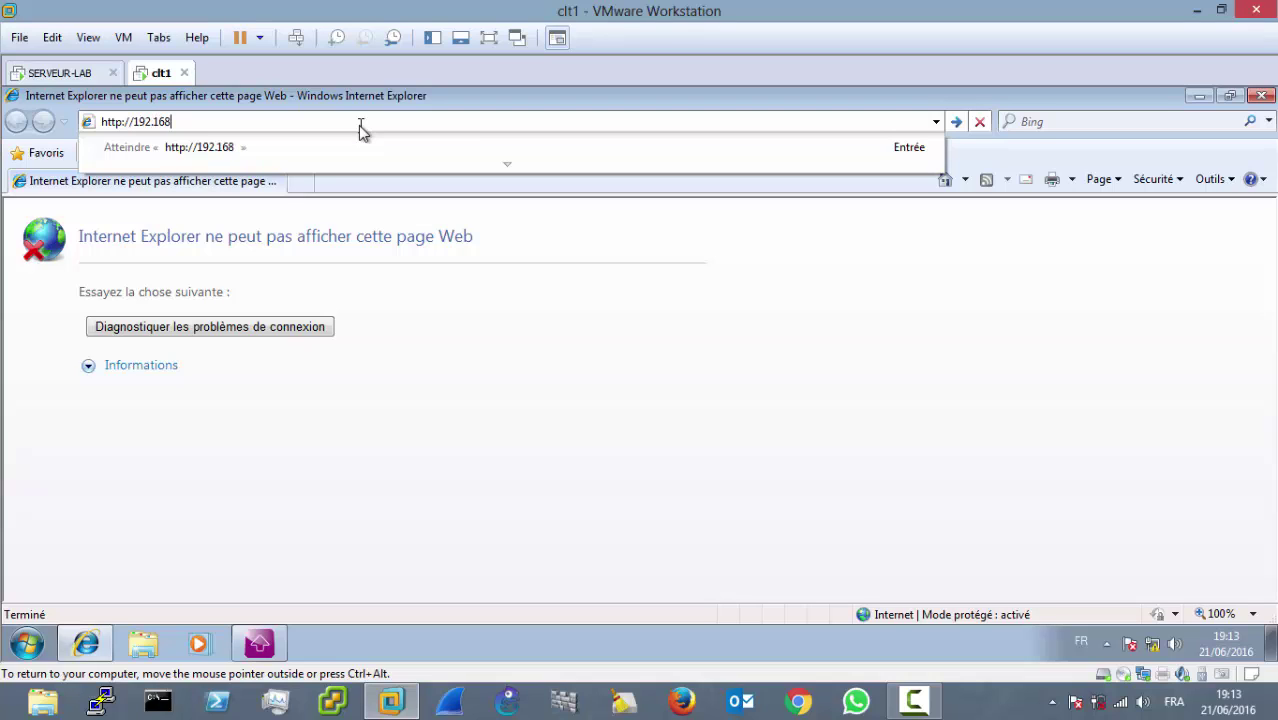
text(.1.1/ocsreports)
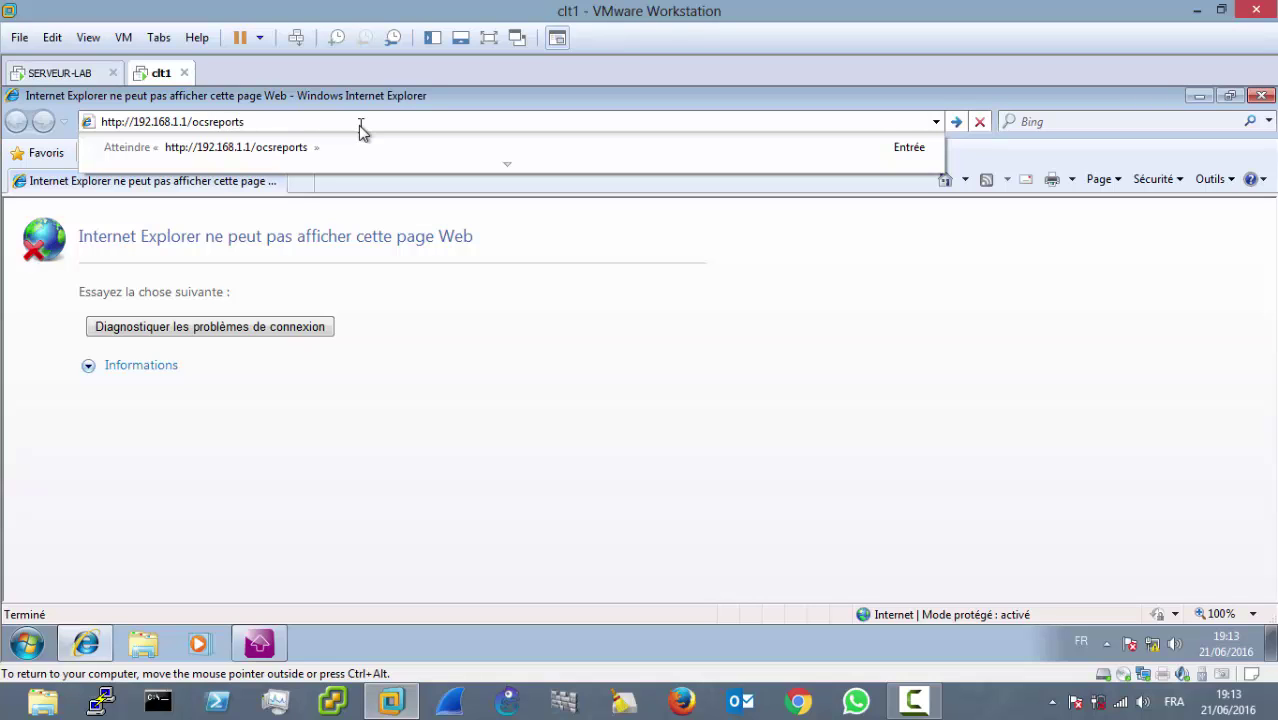
Step: Load ocsreports and log in with the admin account and its password, declining password saving
key(Return)
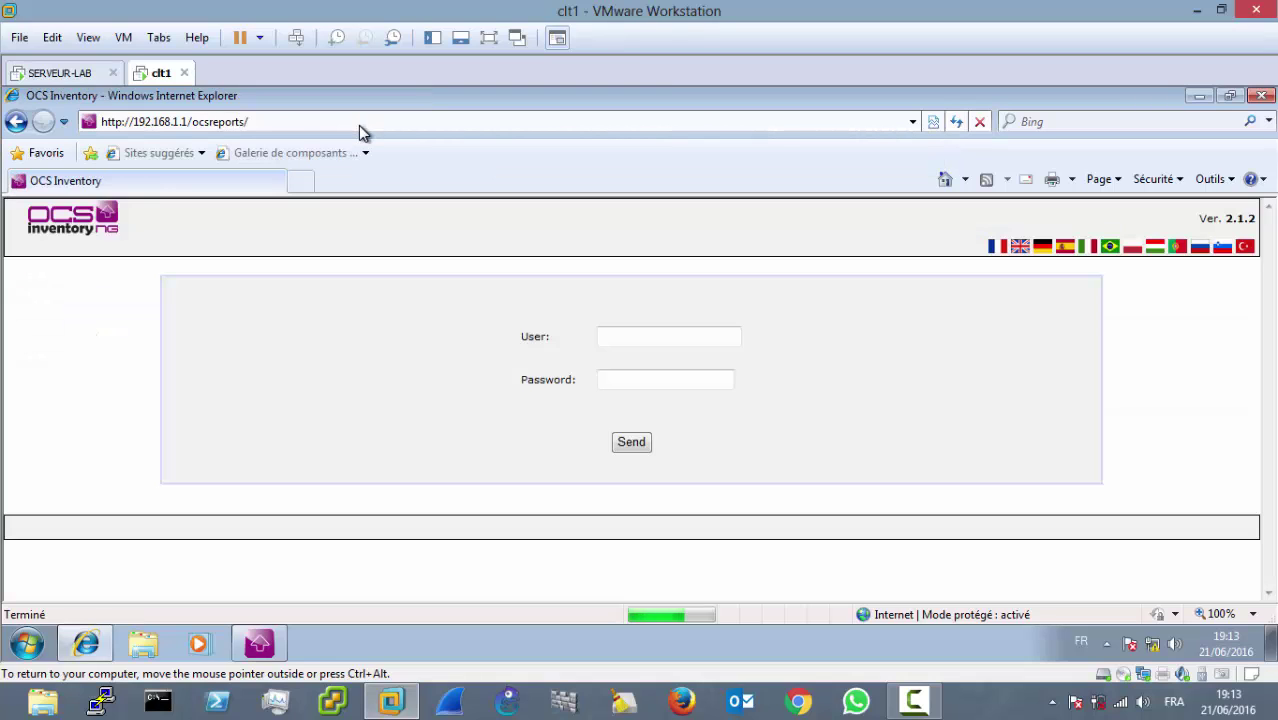
click(674, 339)
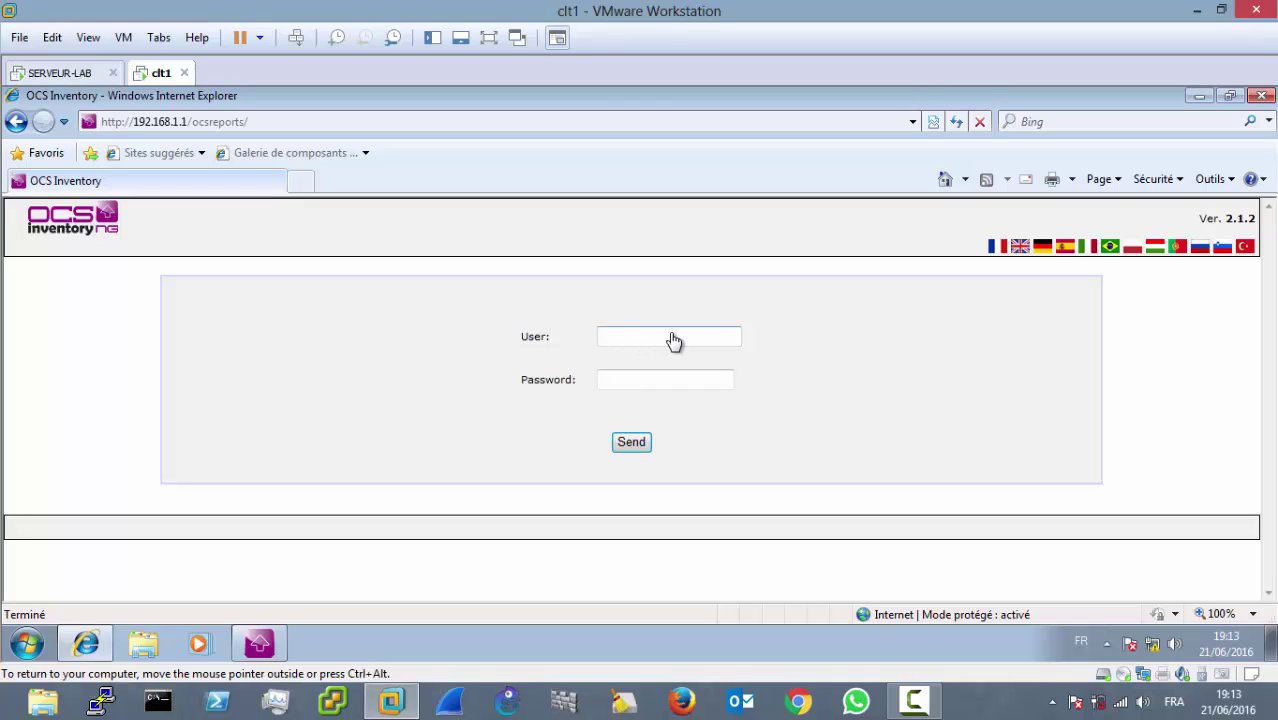
text(admin)
key(Tab)
text(admin)
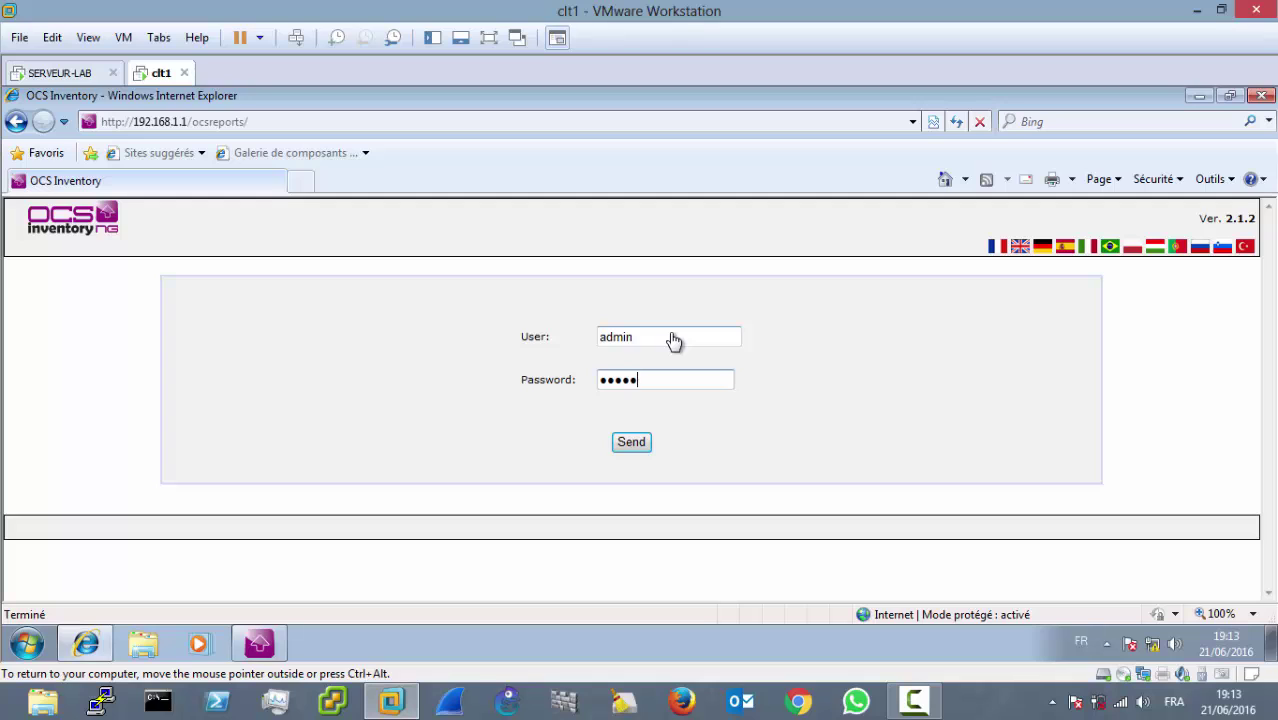
key(Return)
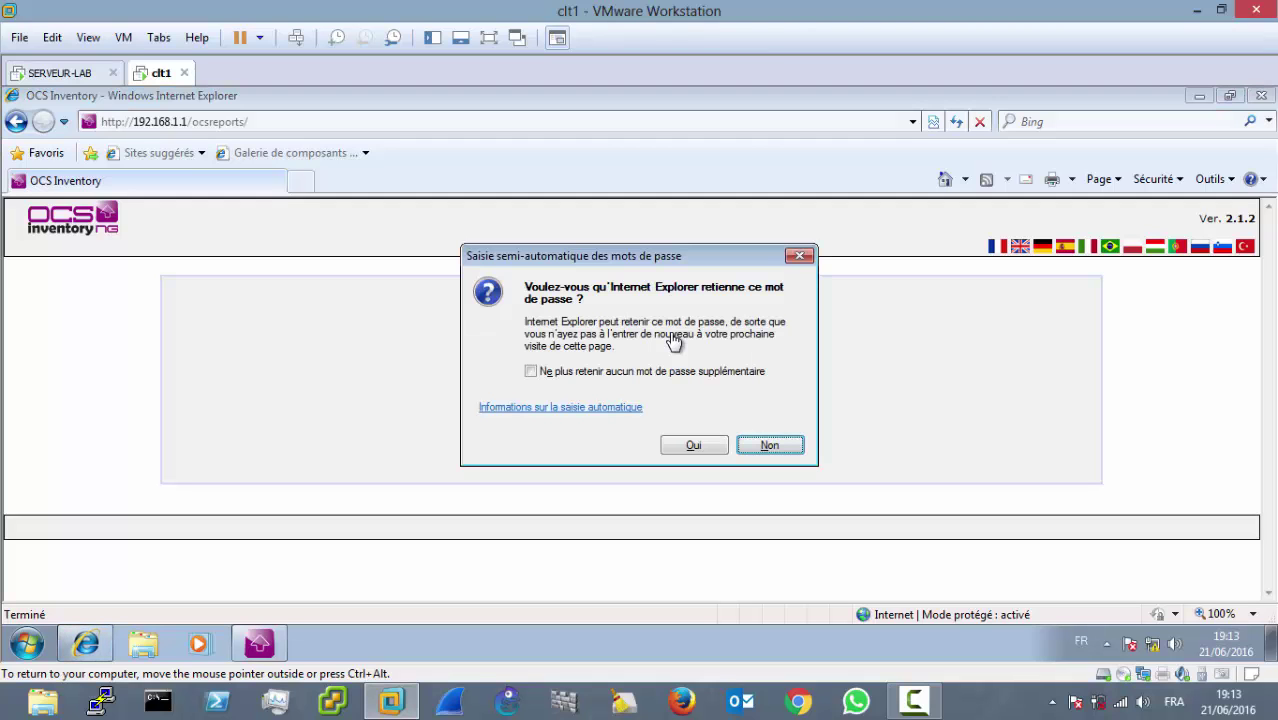
click(577, 375)
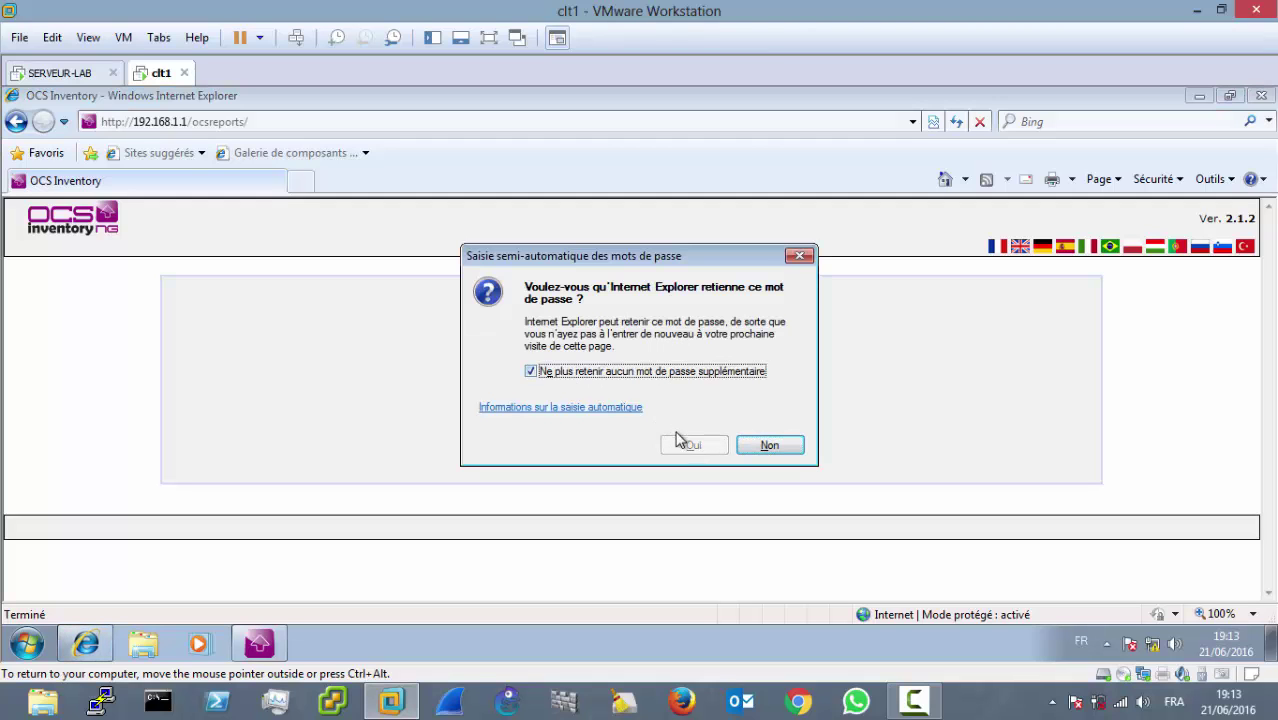
click(797, 452)
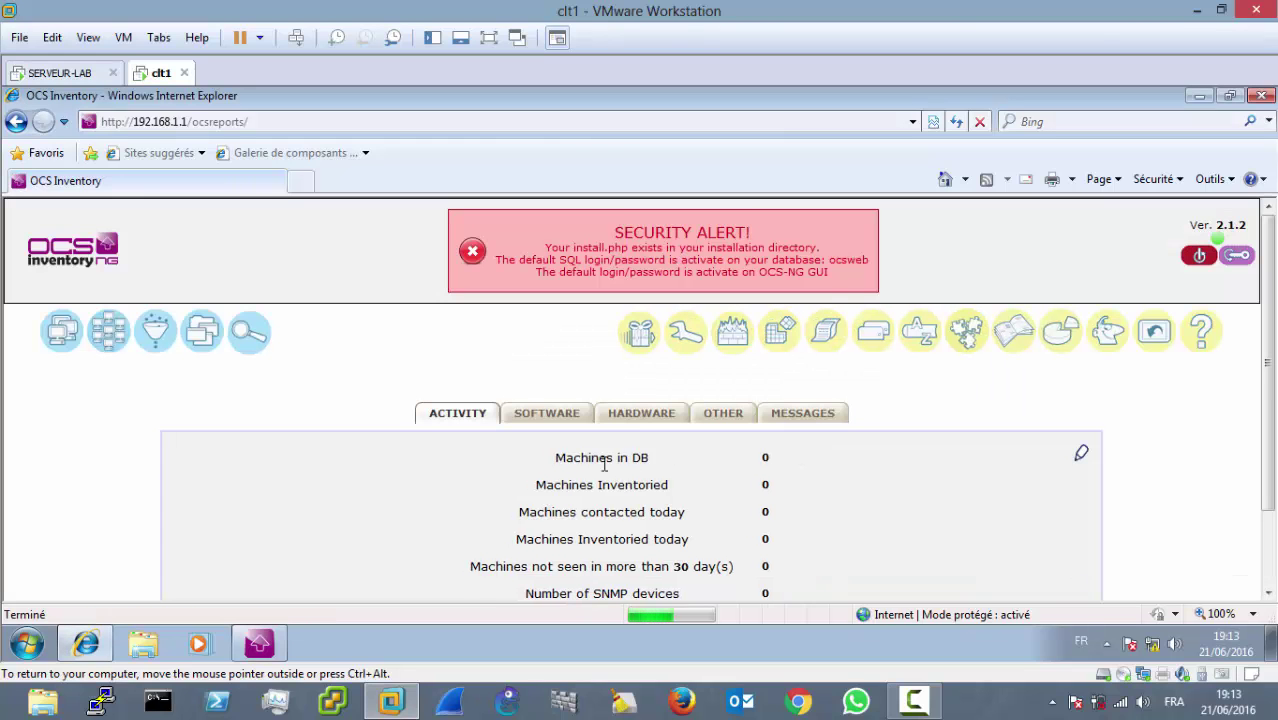
Step: Close the browser and advance the OCS agent installer to the C:\Program Files\OCS Inventory Agent folder page
click(1261, 95)
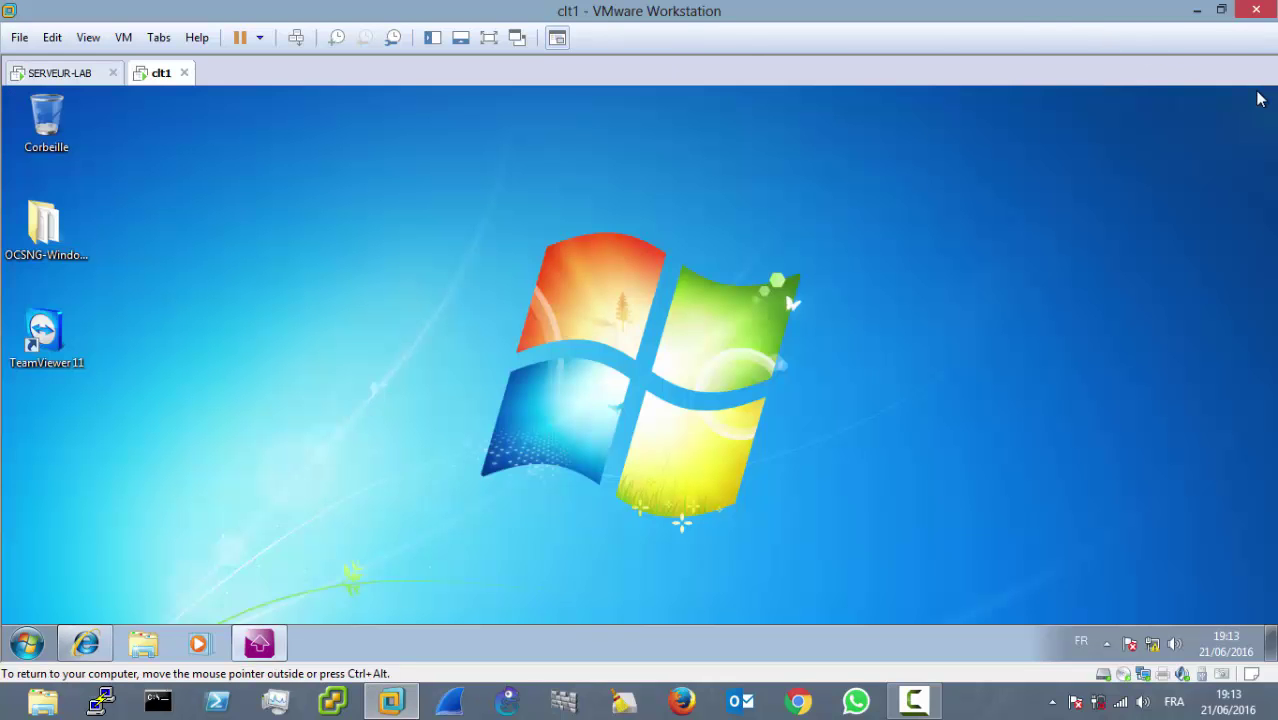
click(259, 643)
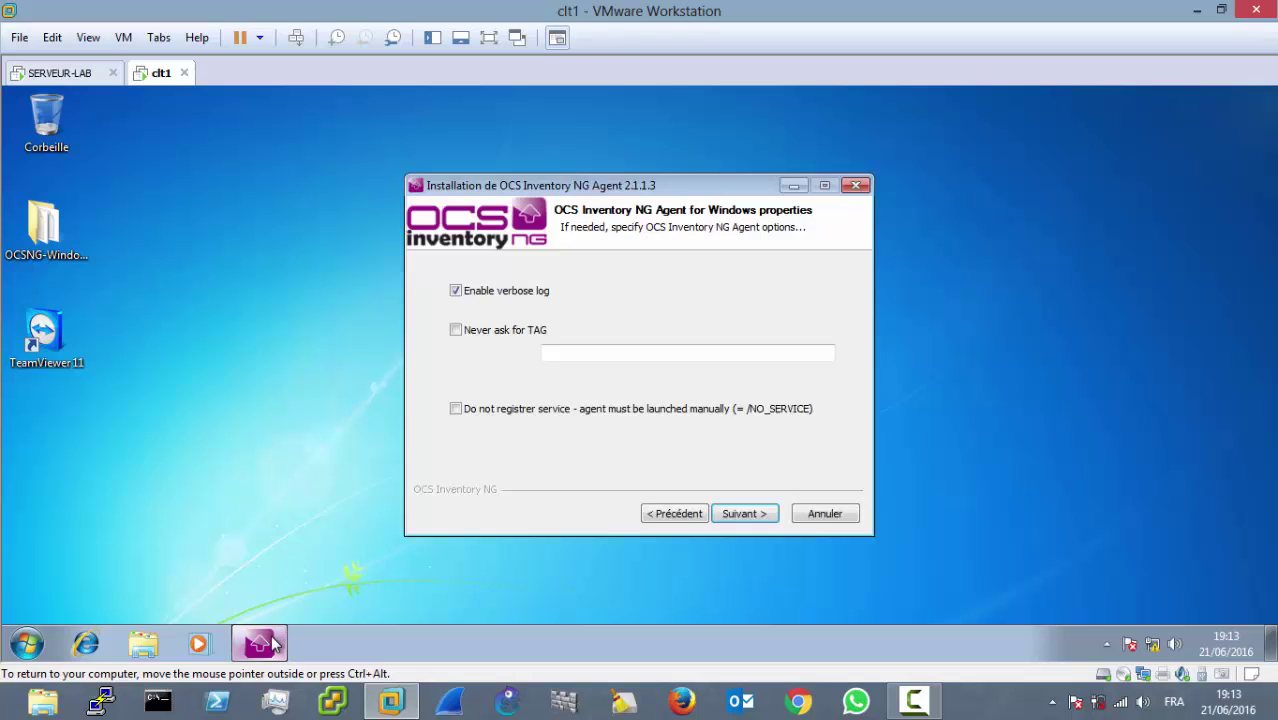
click(744, 513)
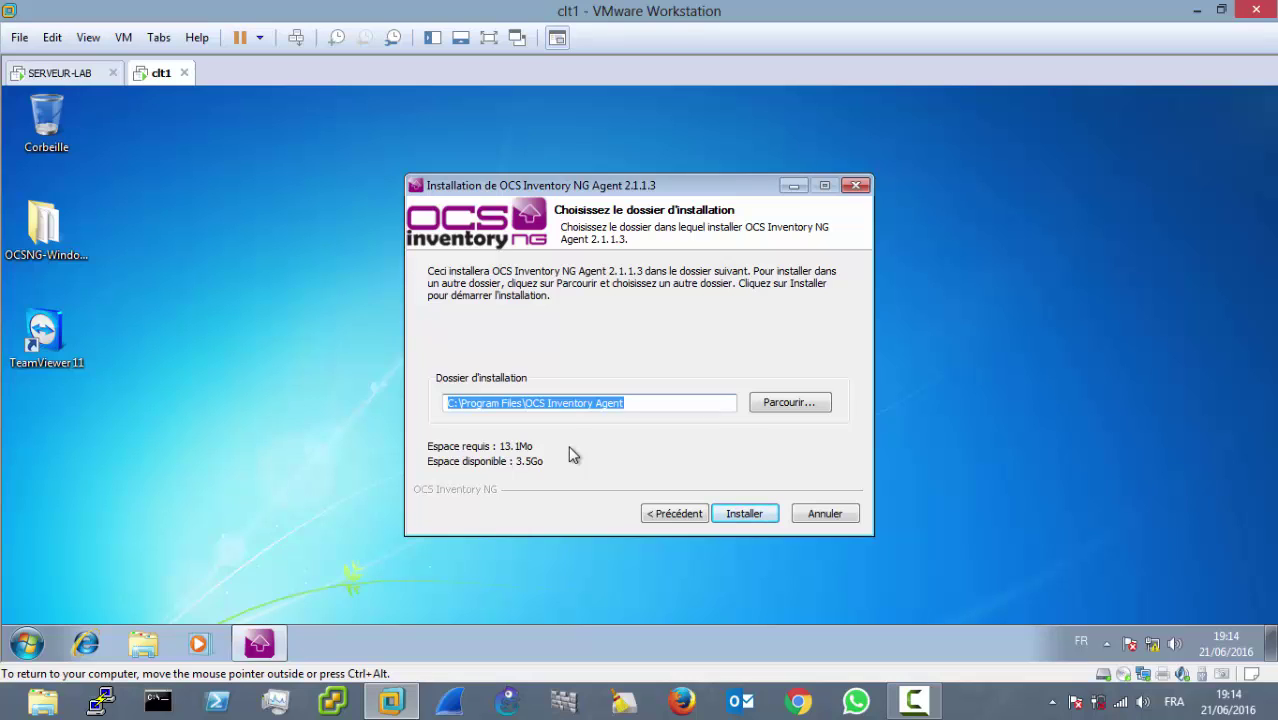
Step: Install OCS Inventory NG Agent 2.1.1.3 on clt1 and close the finished installer
click(744, 514)
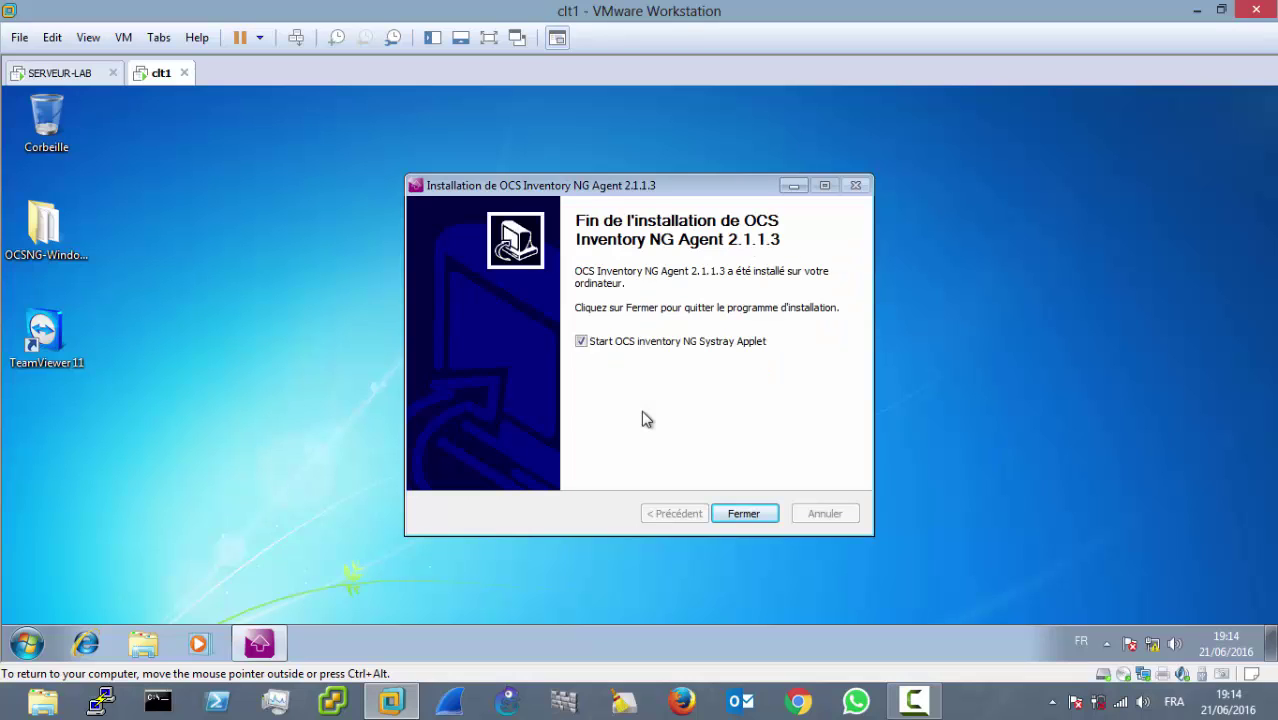
click(748, 513)
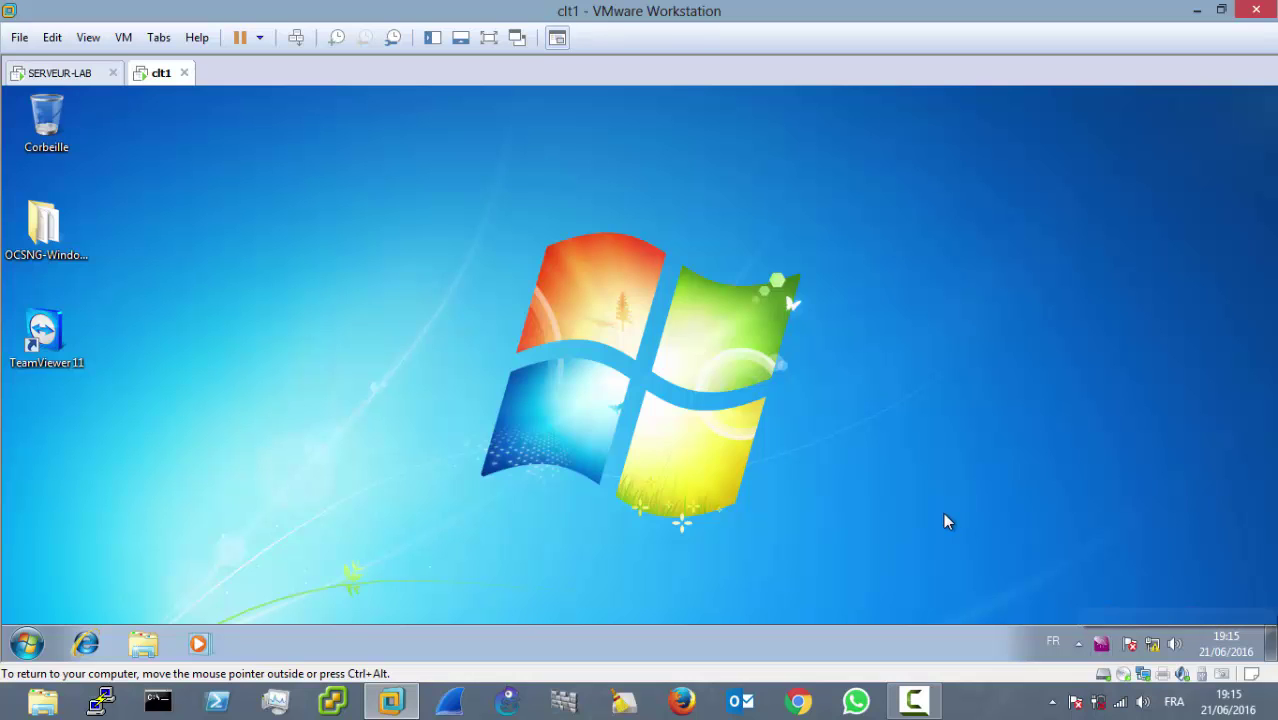
Step: Reload the SERVEUR-LAB OCS dashboard several times, still 0 machines, then close Internet Explorer
click(62, 72)
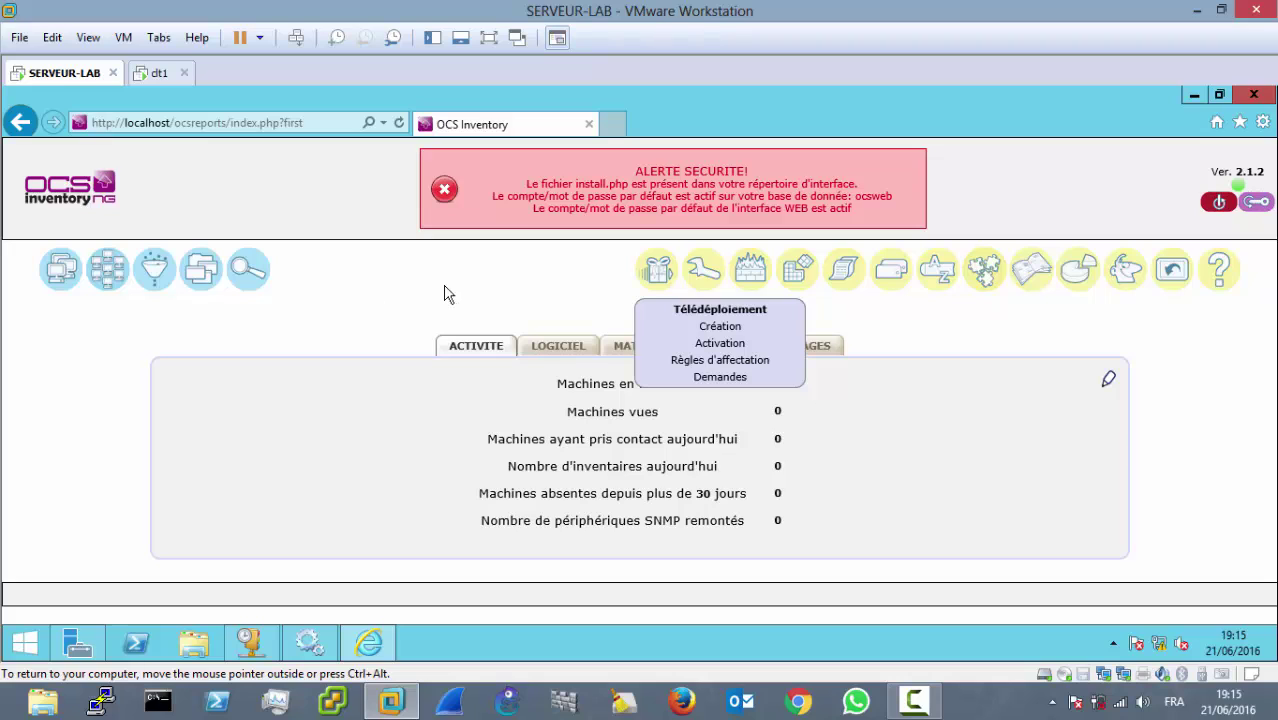
click(104, 190)
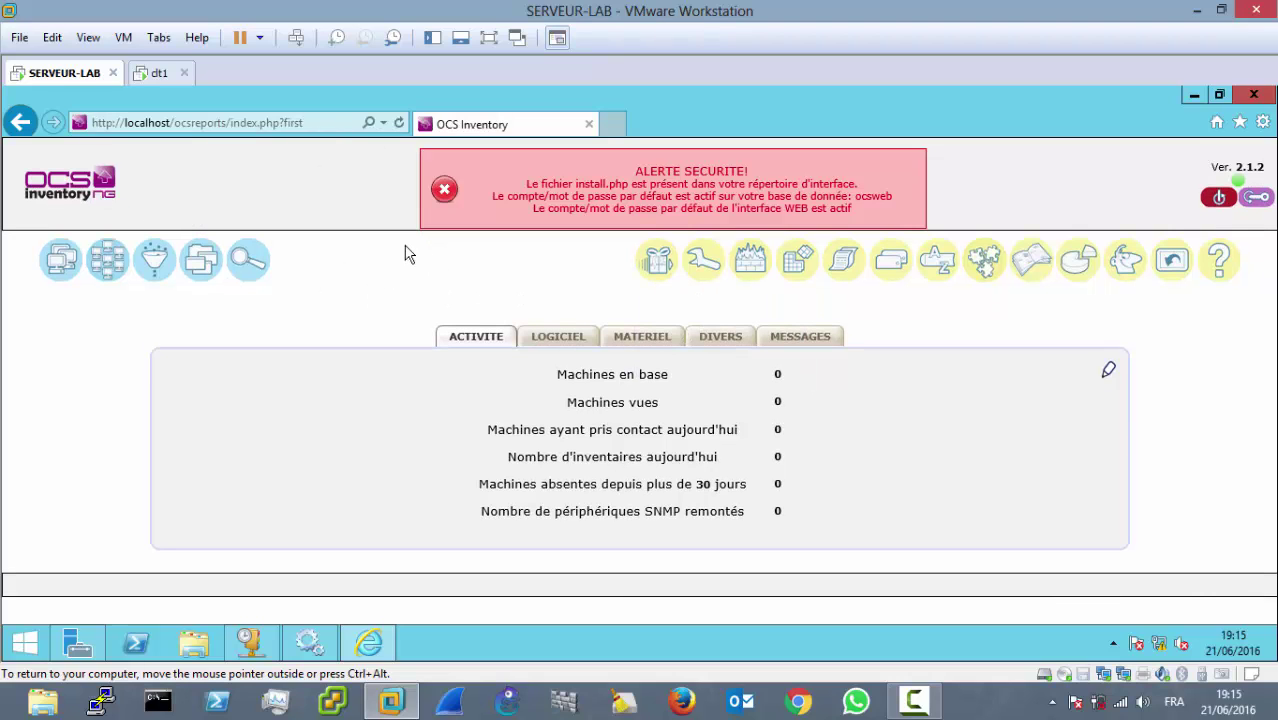
click(97, 176)
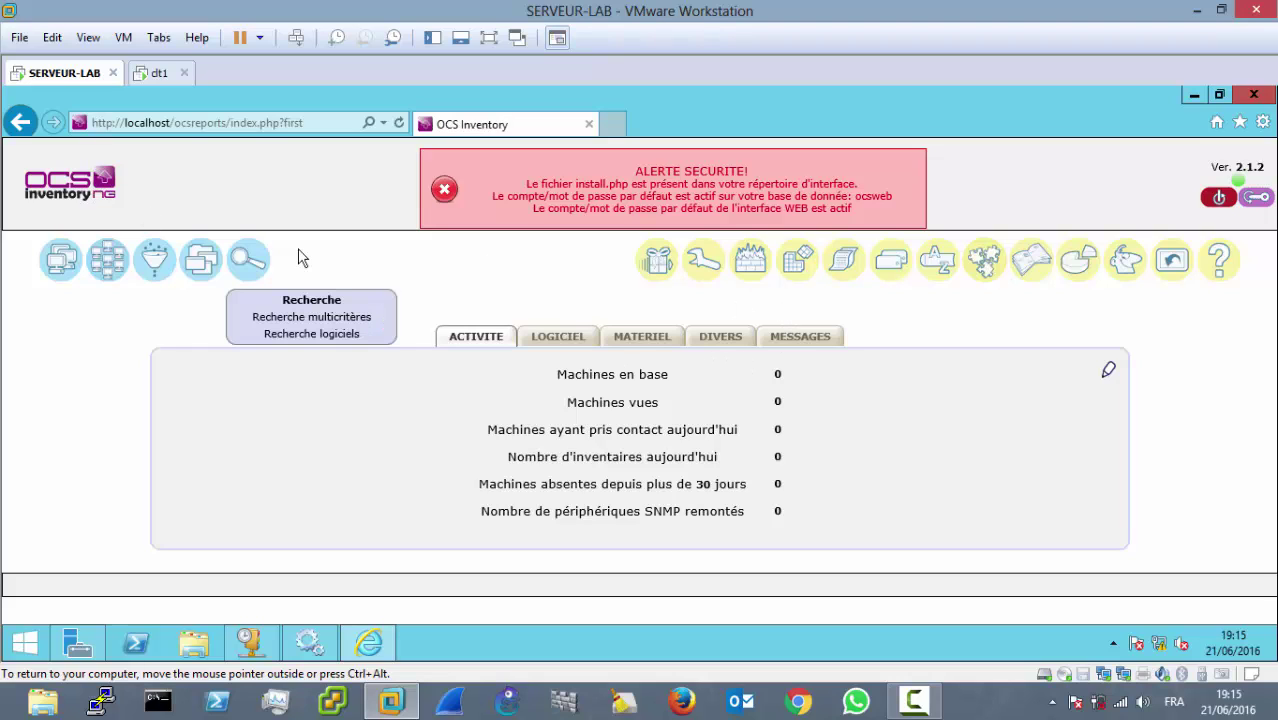
click(158, 73)
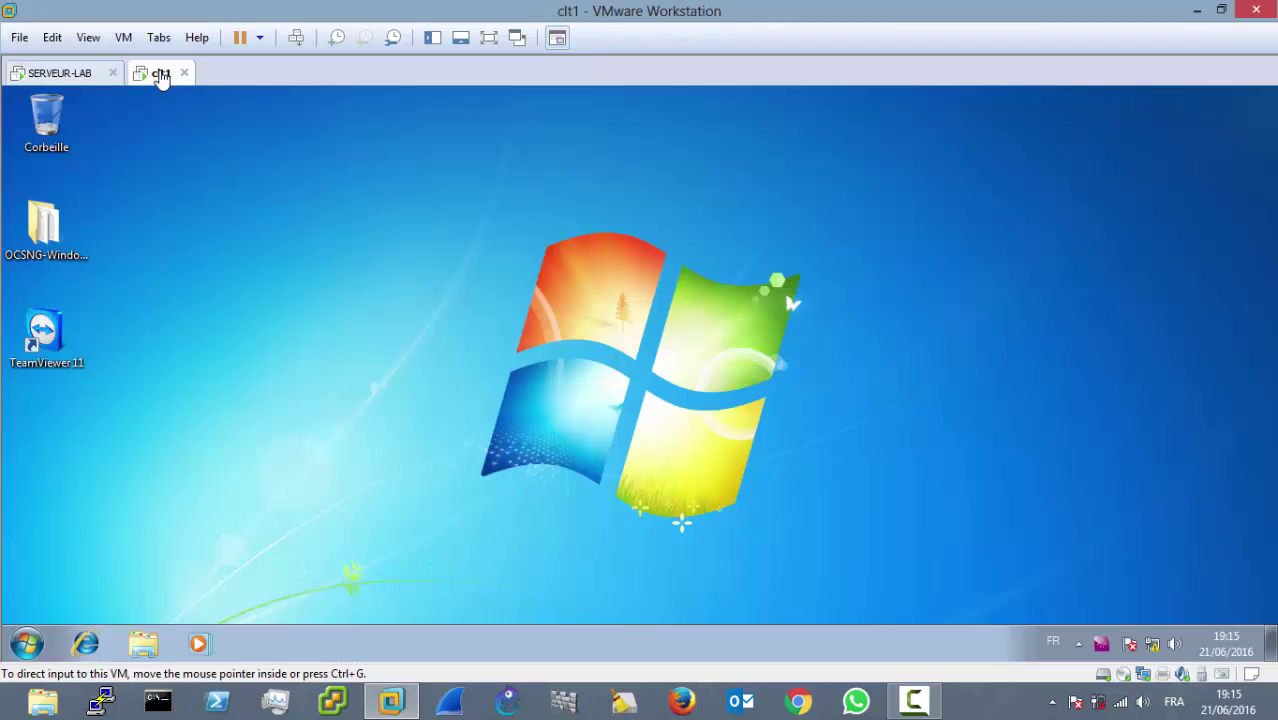
click(70, 73)
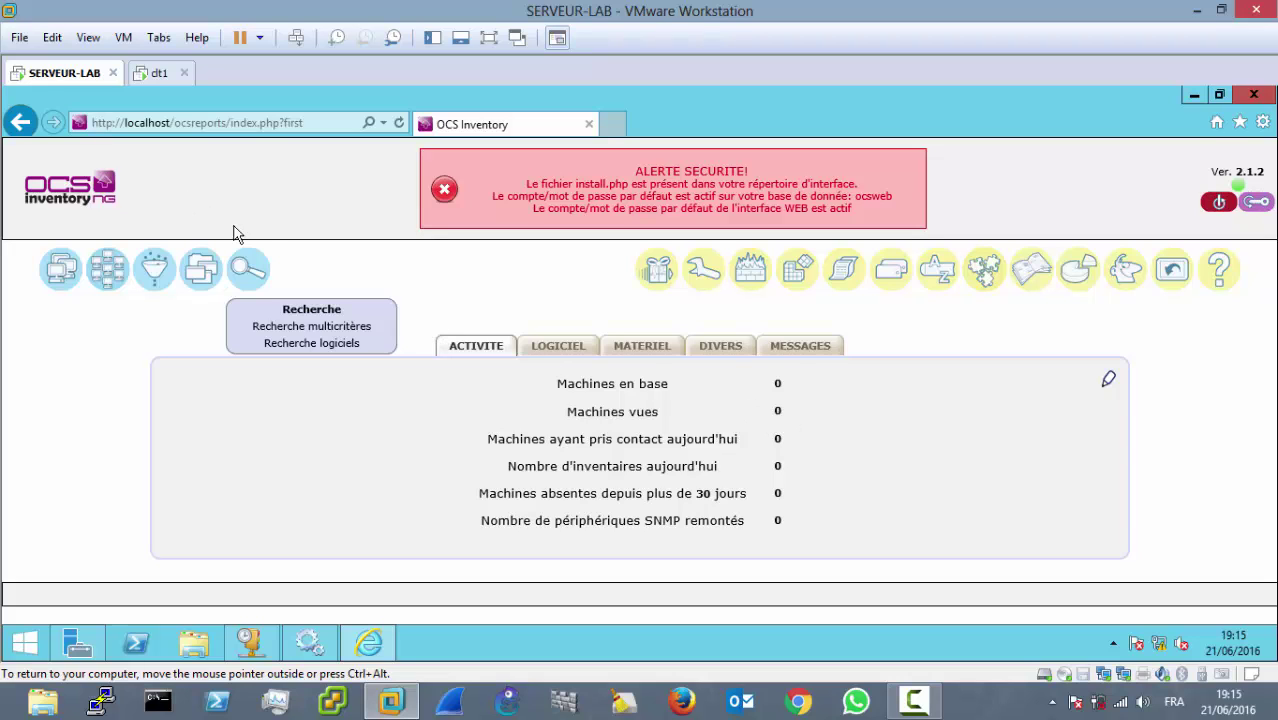
click(68, 178)
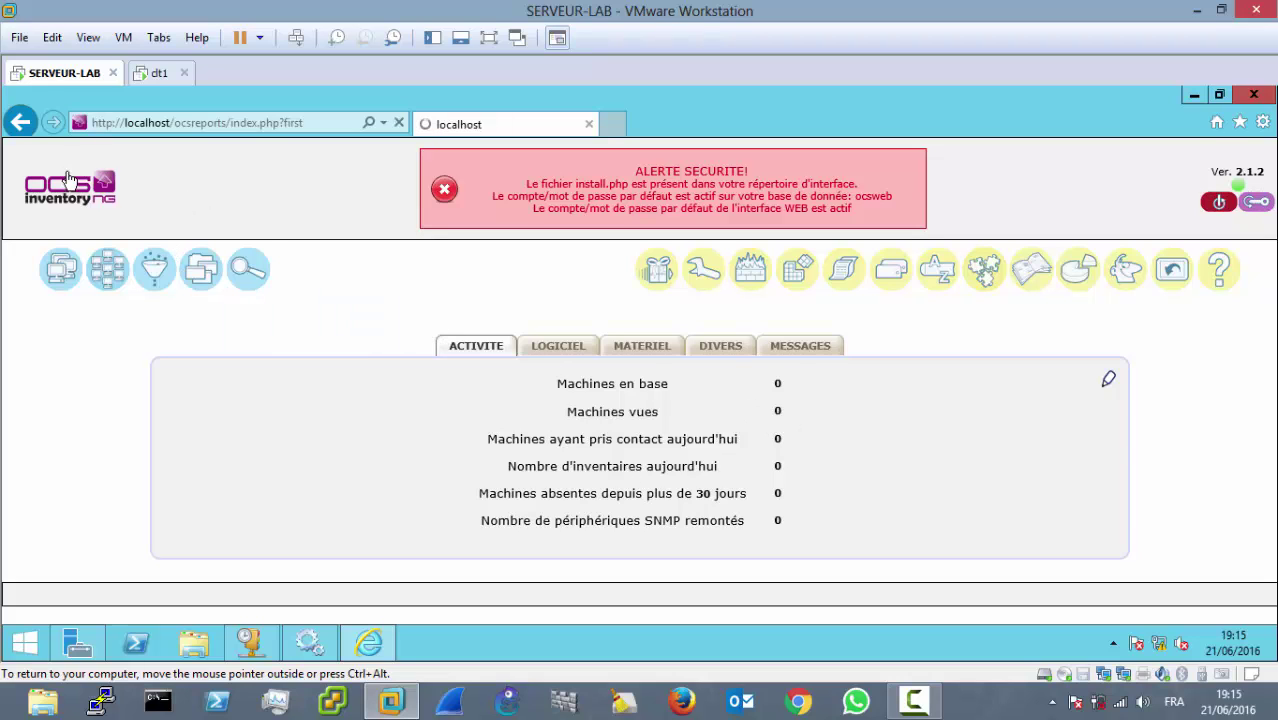
click(68, 178)
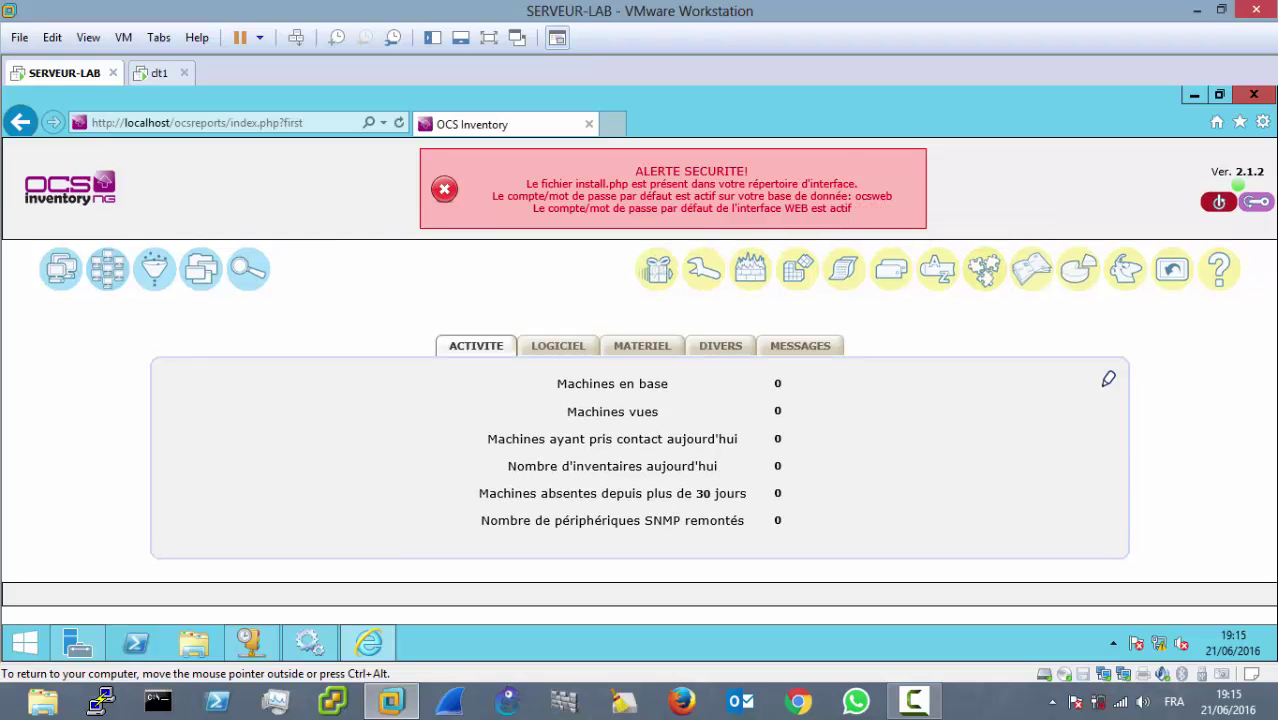
click(1253, 96)
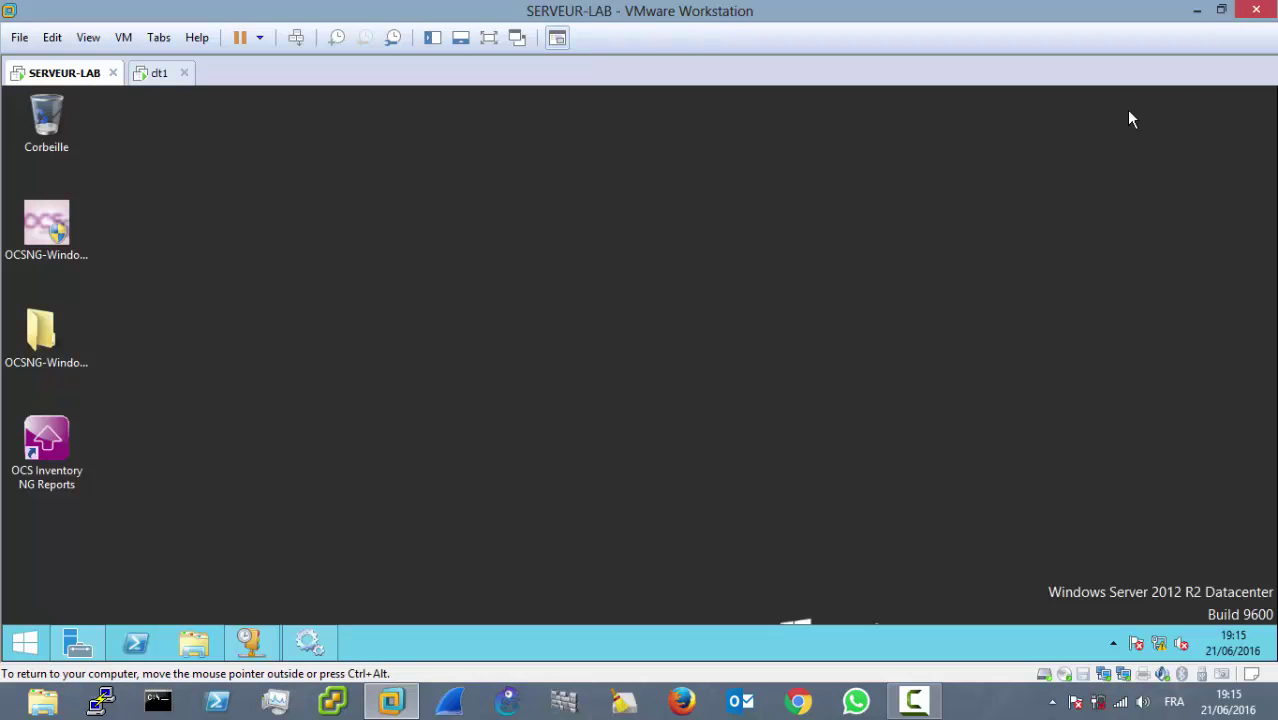
Step: Refresh the server desktop and open OCS Inventory NG Reports
right_click(528, 260)
click(545, 305)
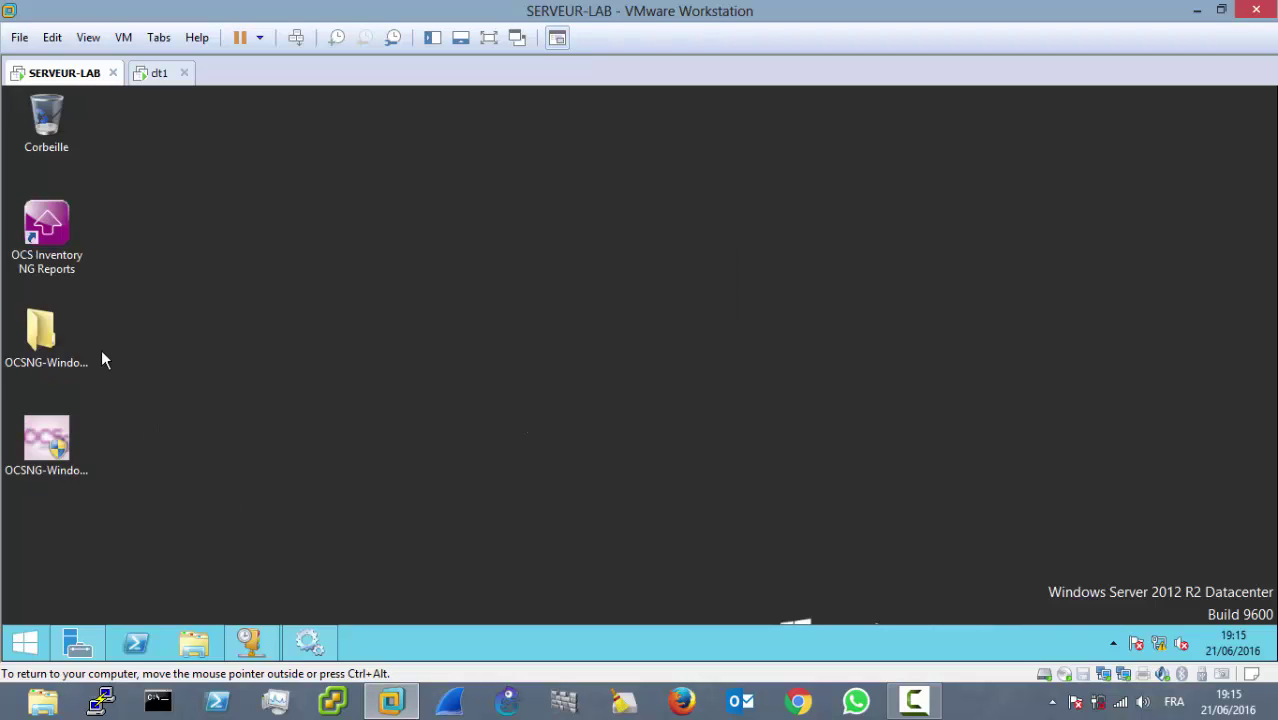
double_click(61, 254)
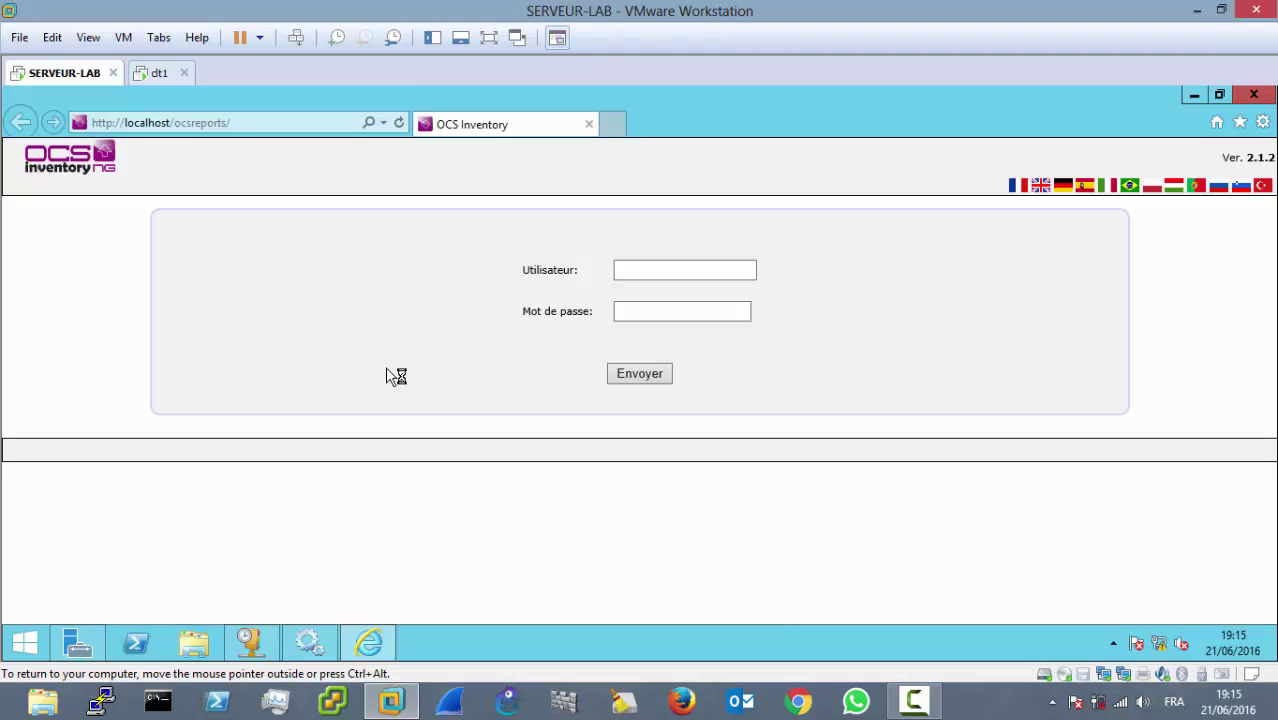
Step: Sign in to ocsreports with the admin user name and its password
click(665, 274)
text(admin)
key(Tab)
text(ad)
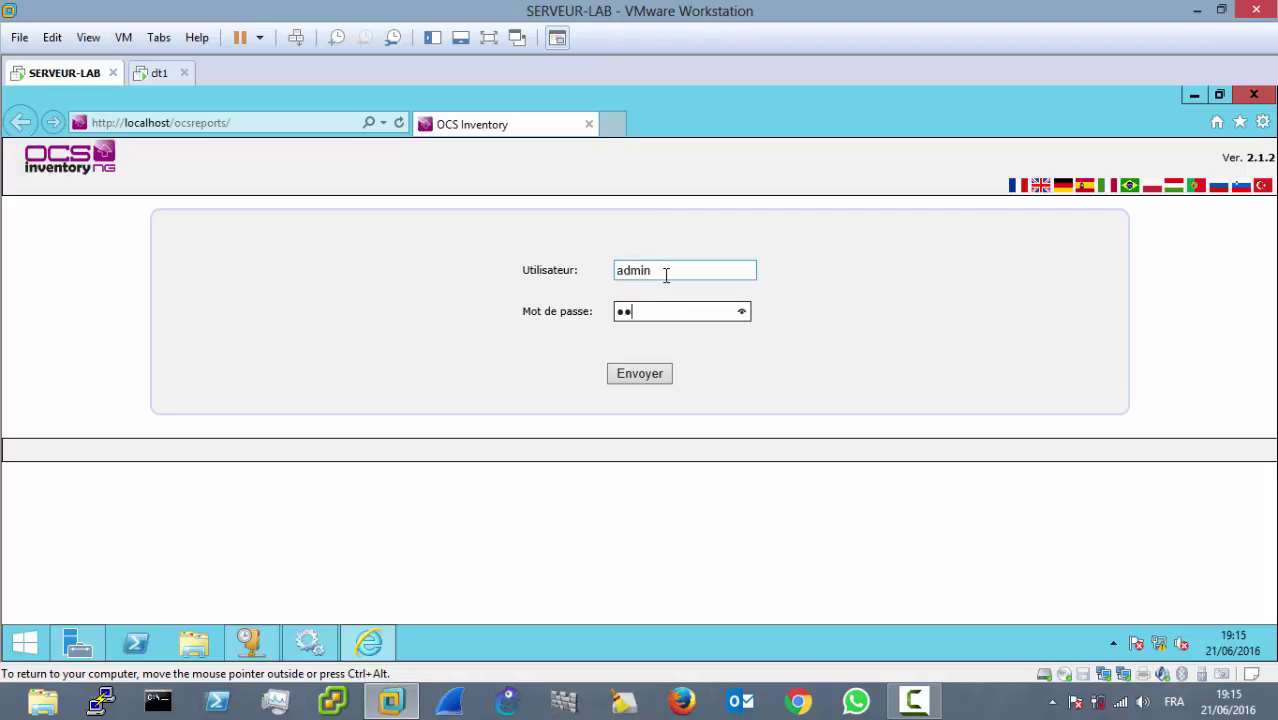
text(min)
key(Return)
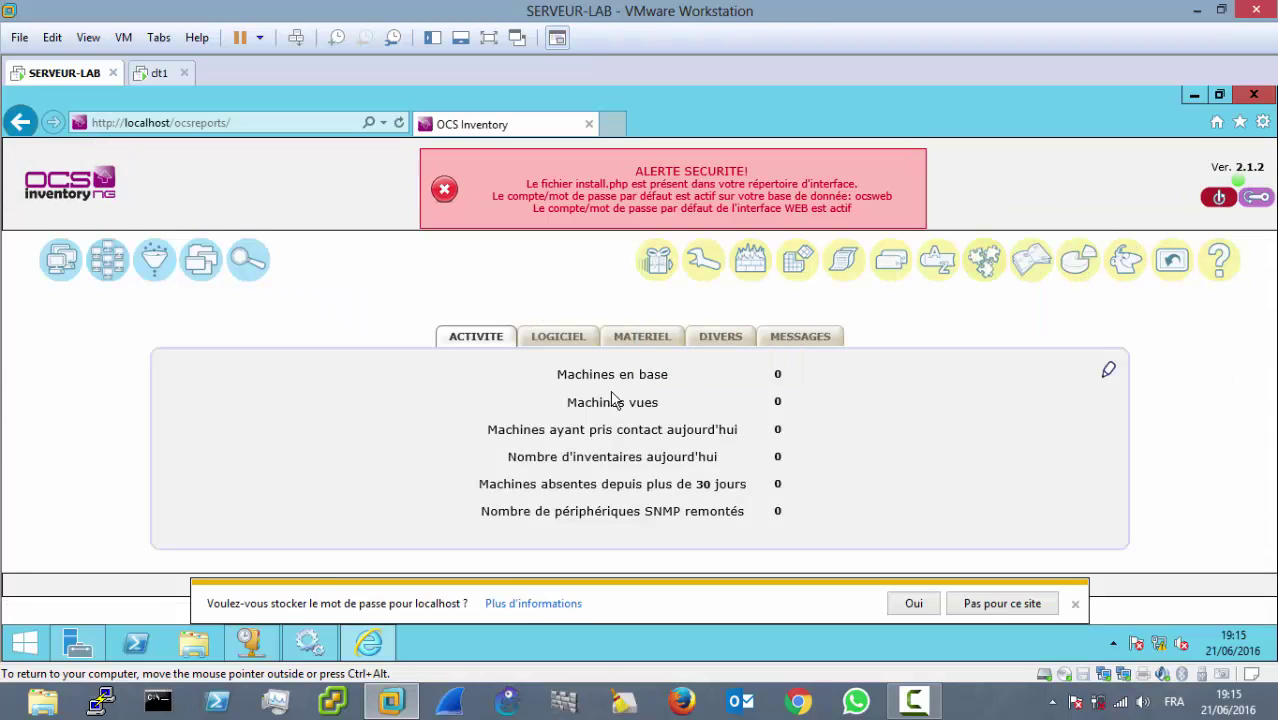
Step: Decline saving the password and reload the dashboard repeatedly, still showing 0 machines
click(1075, 606)
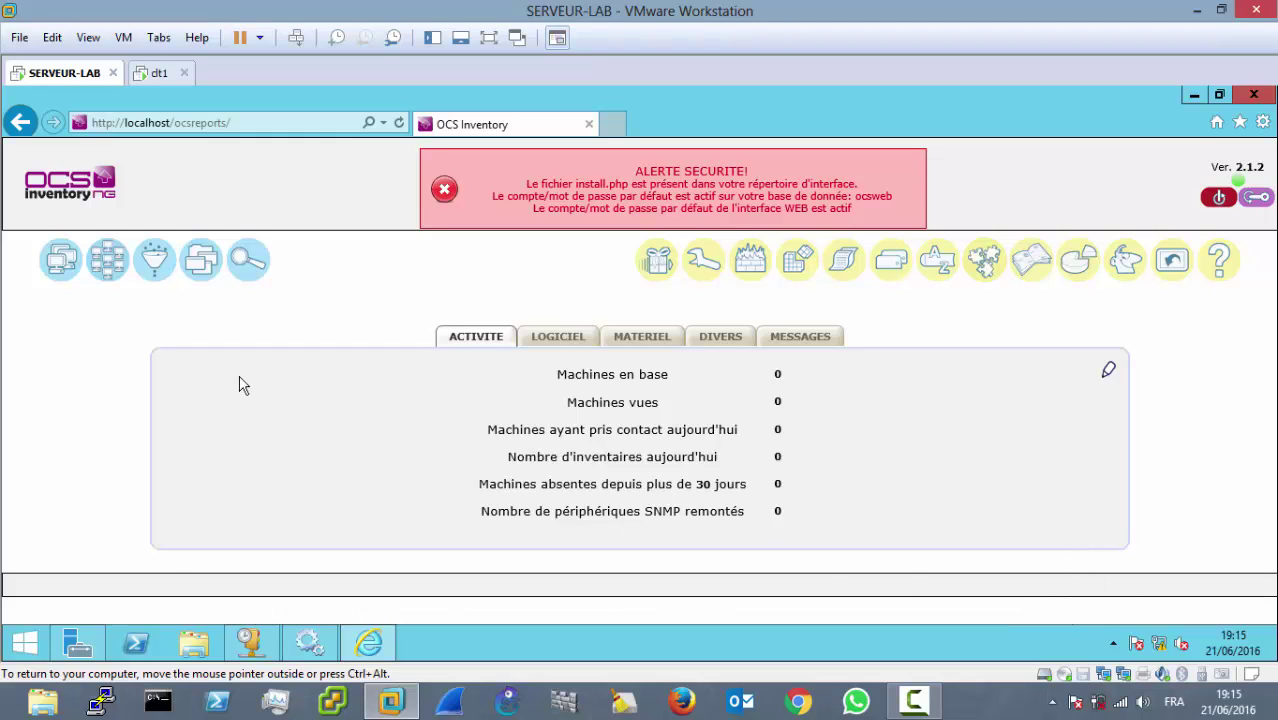
click(62, 182)
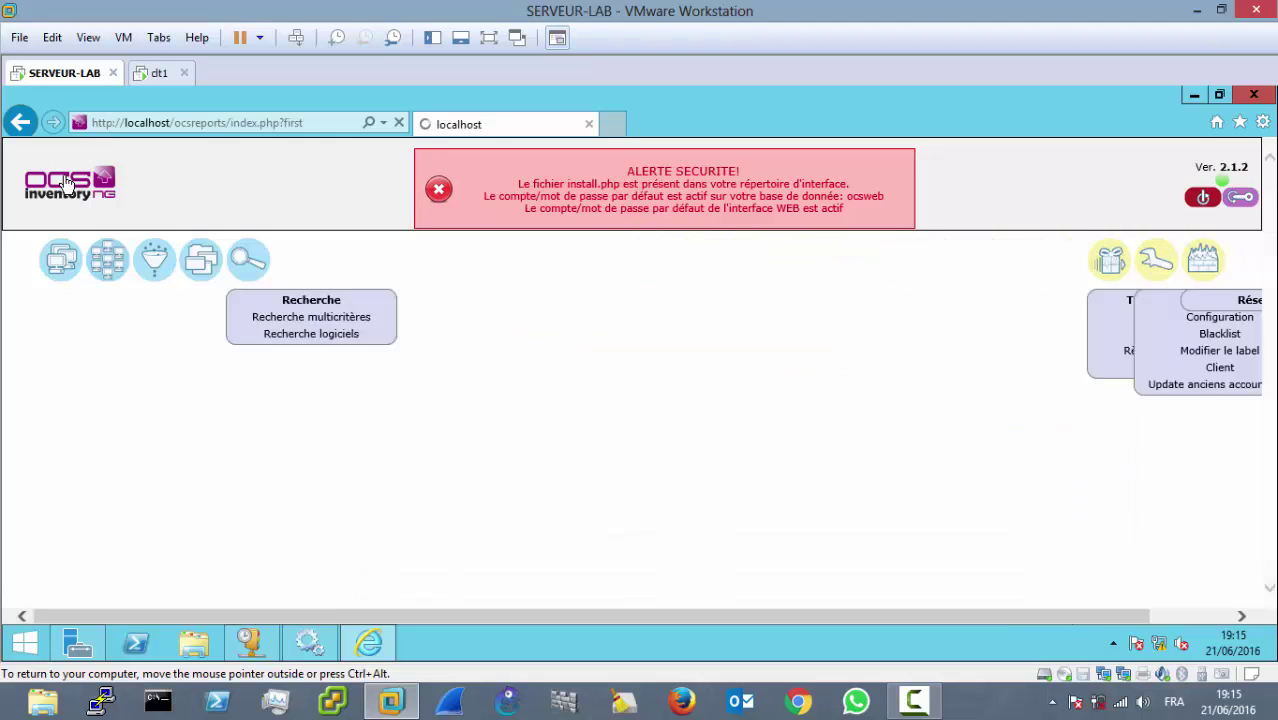
click(95, 195)
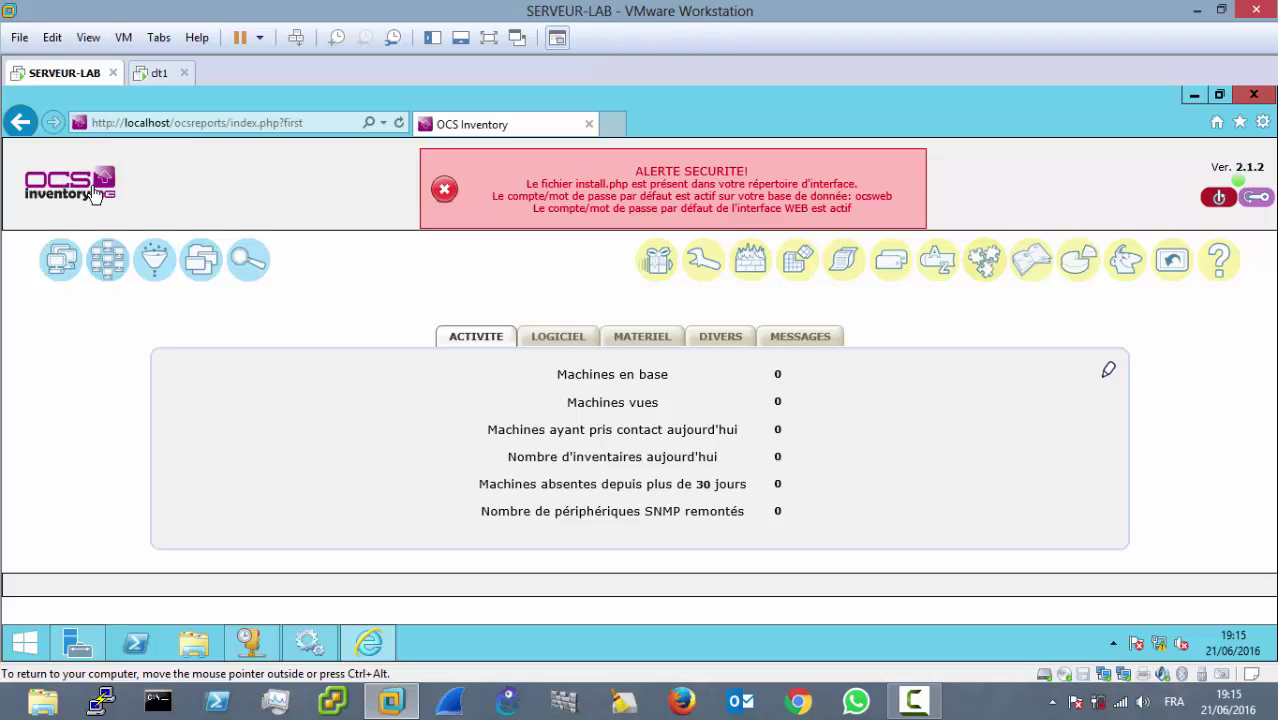
click(160, 73)
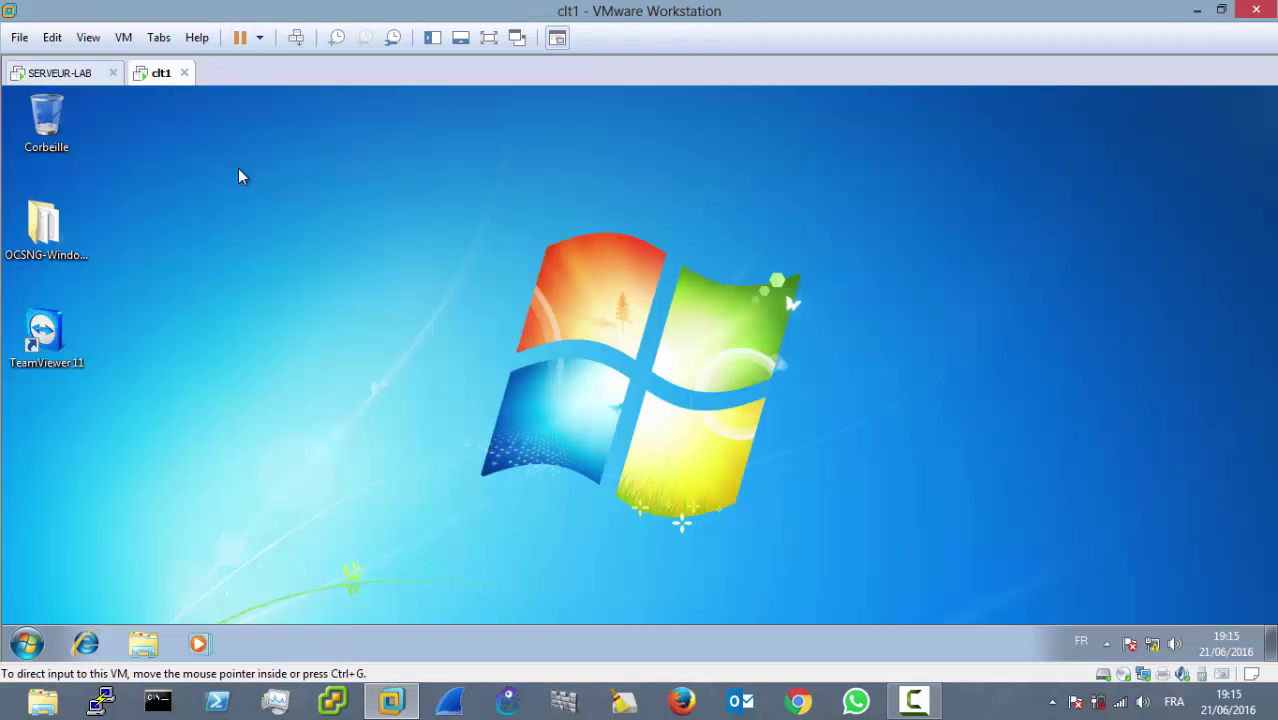
click(58, 73)
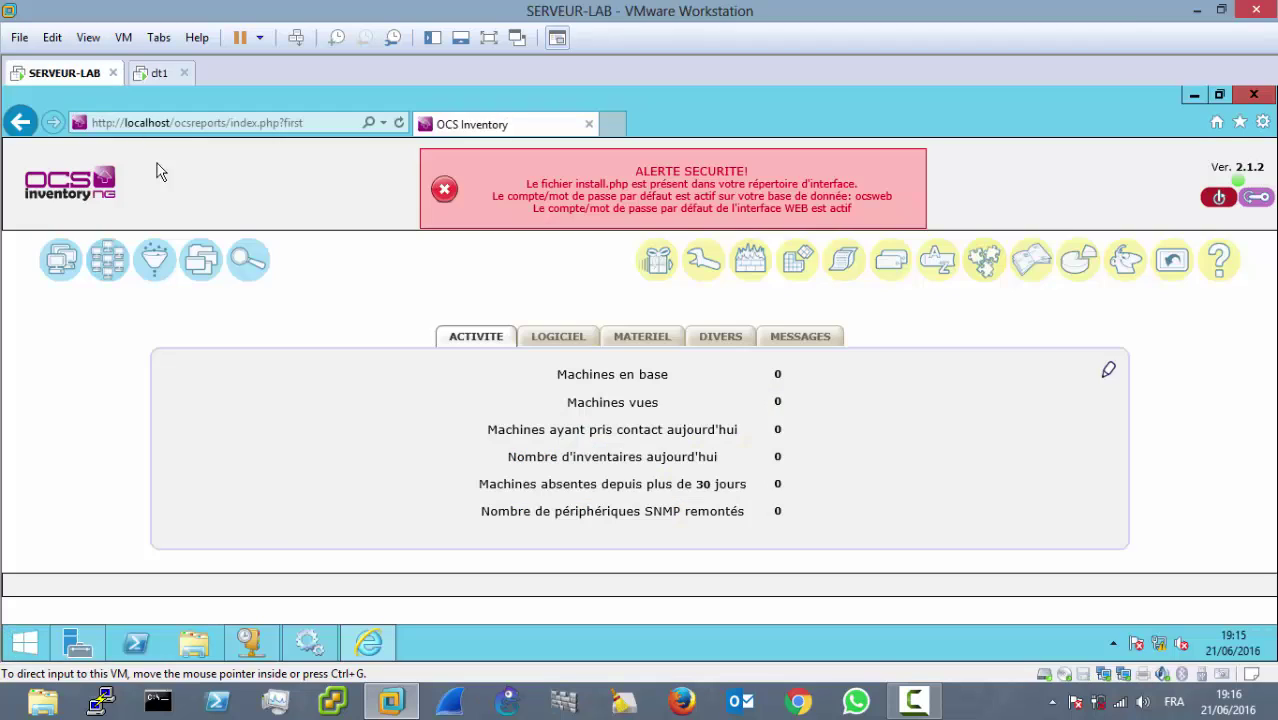
click(95, 193)
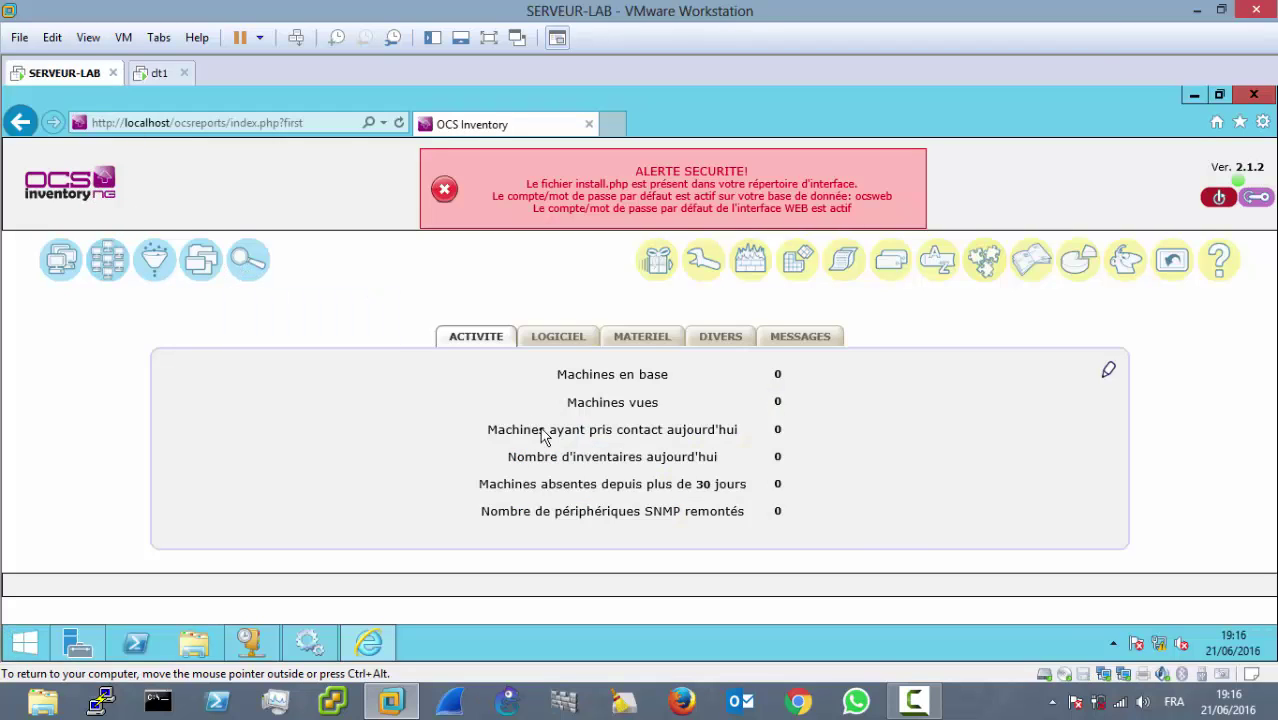
click(913, 700)
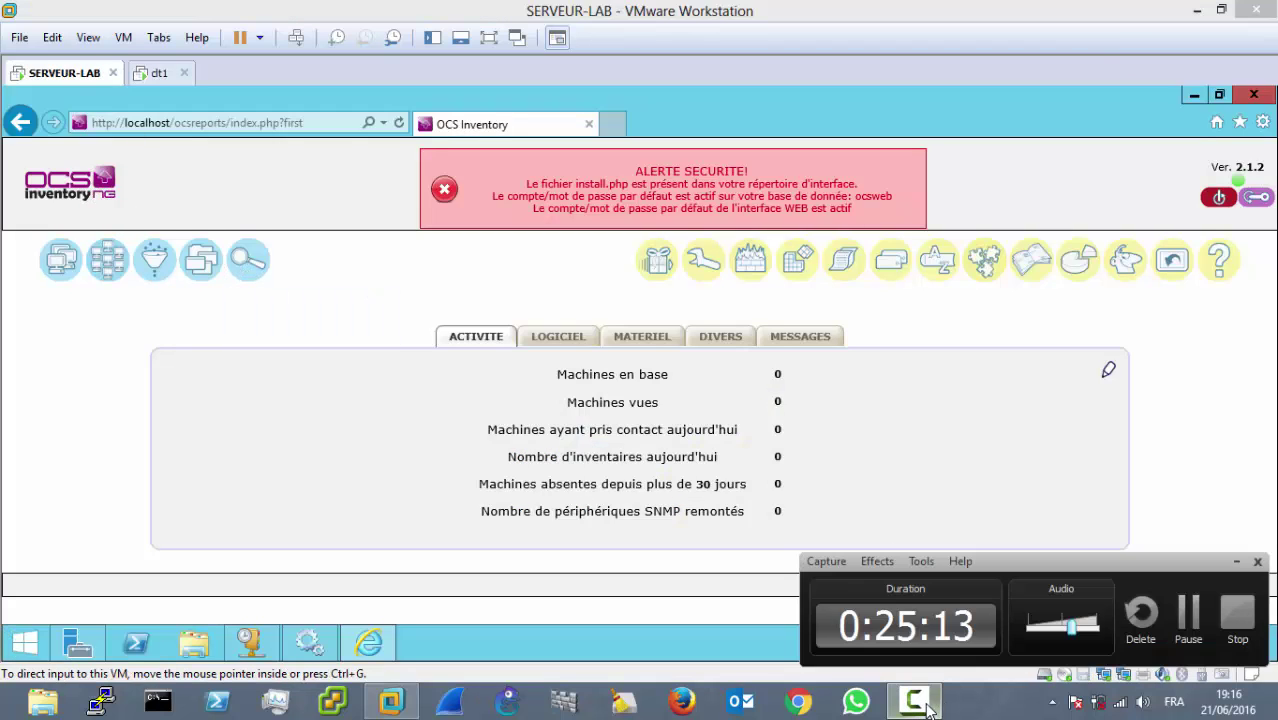
click(1188, 632)
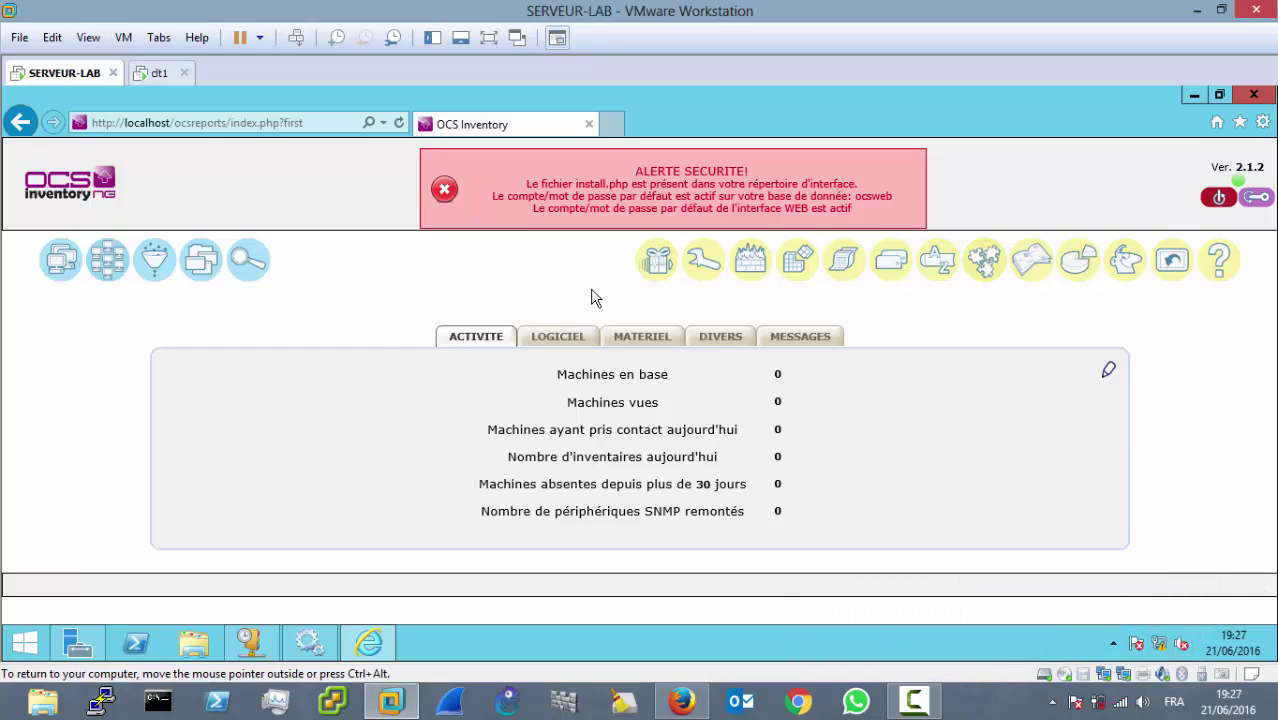
Step: Relaunch the OCS agent setup on clt1 with admin permission, reaching its welcome page
click(155, 80)
double_click(533, 296)
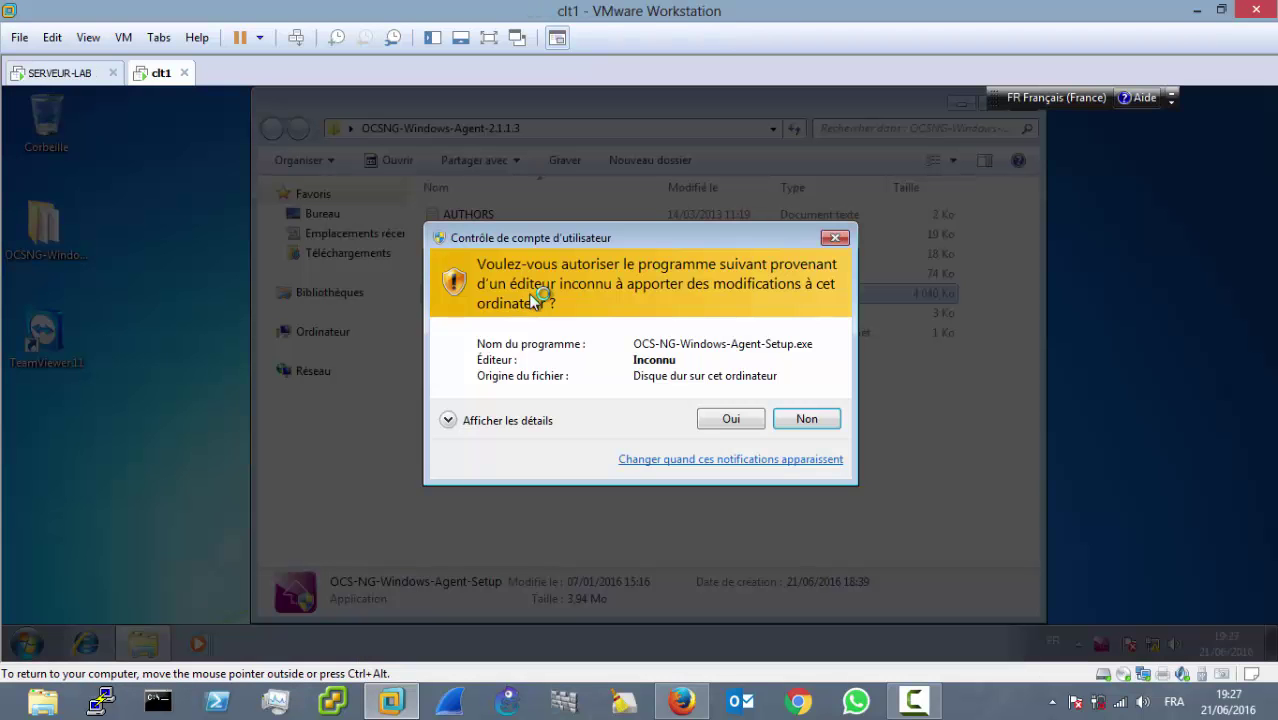
click(707, 420)
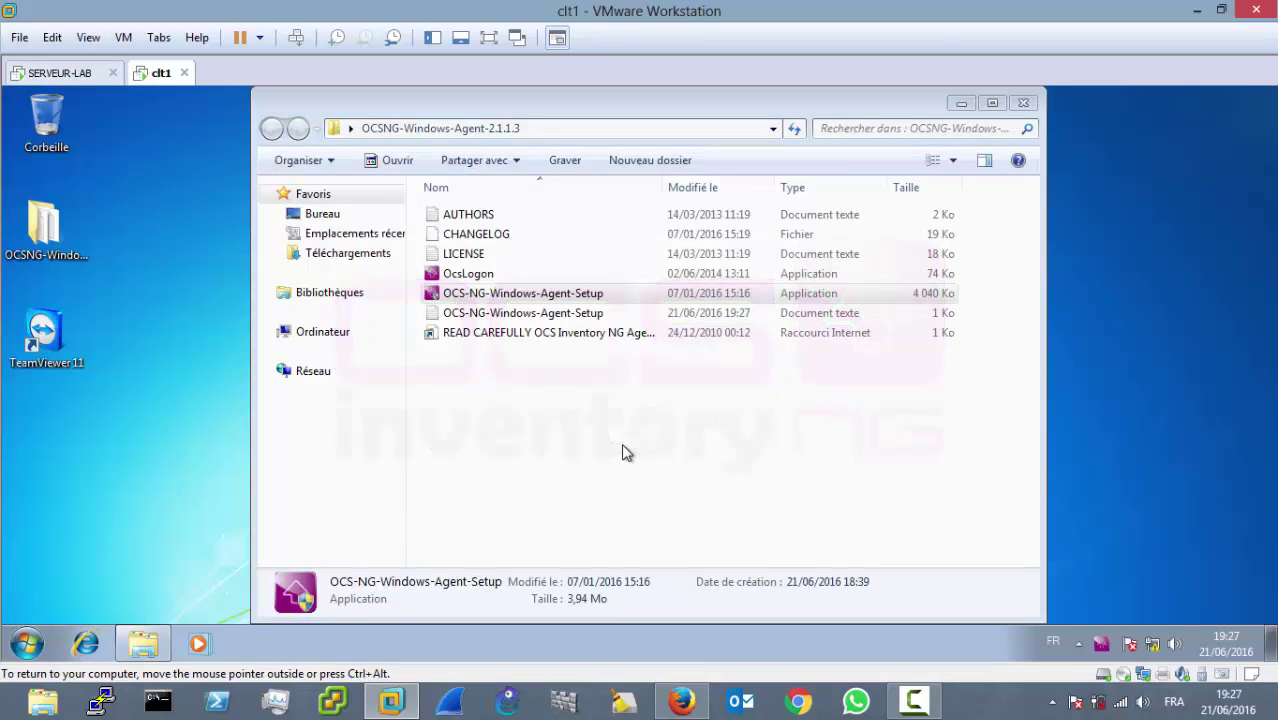
click(84, 76)
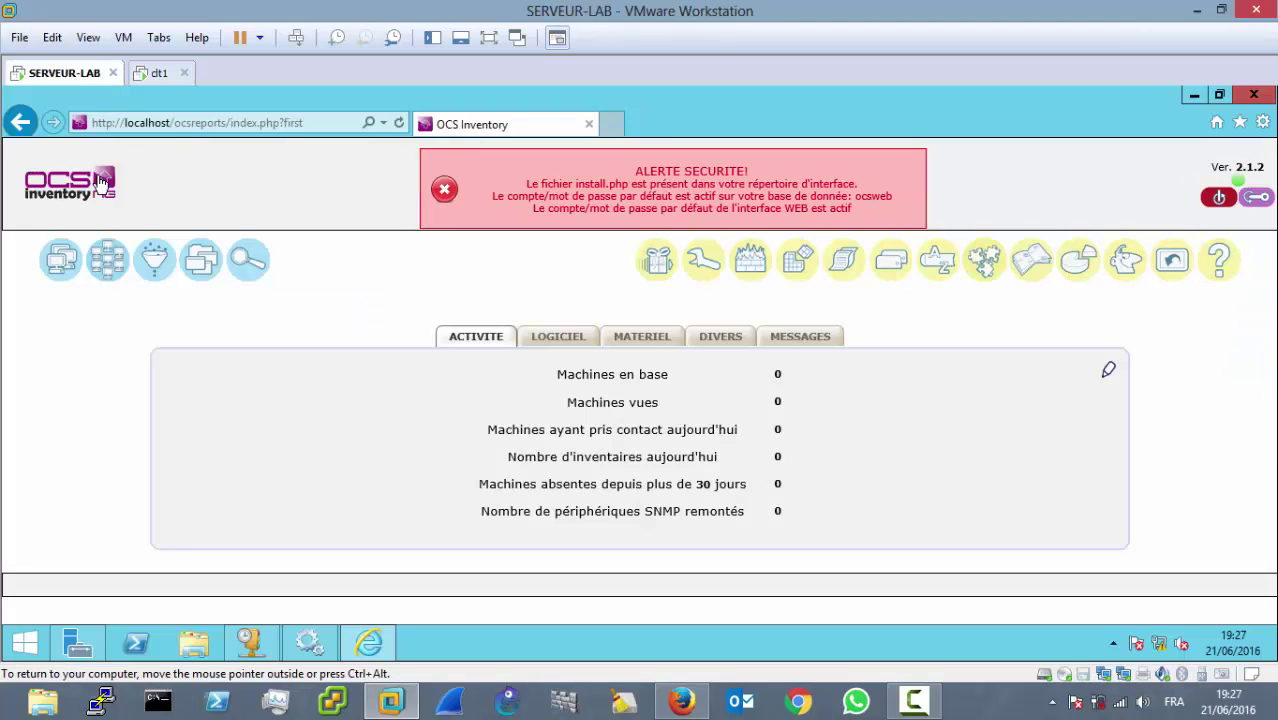
click(162, 75)
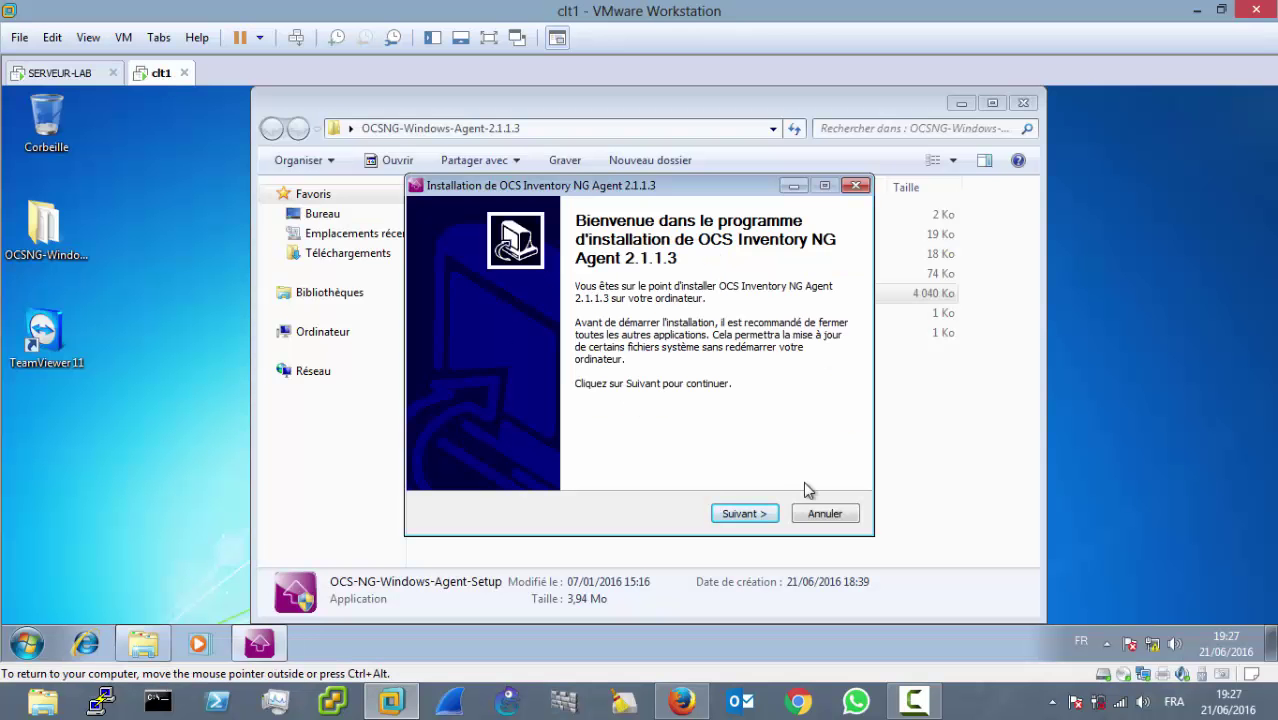
Step: Accept the agent licence and keep the network inventory components
click(744, 513)
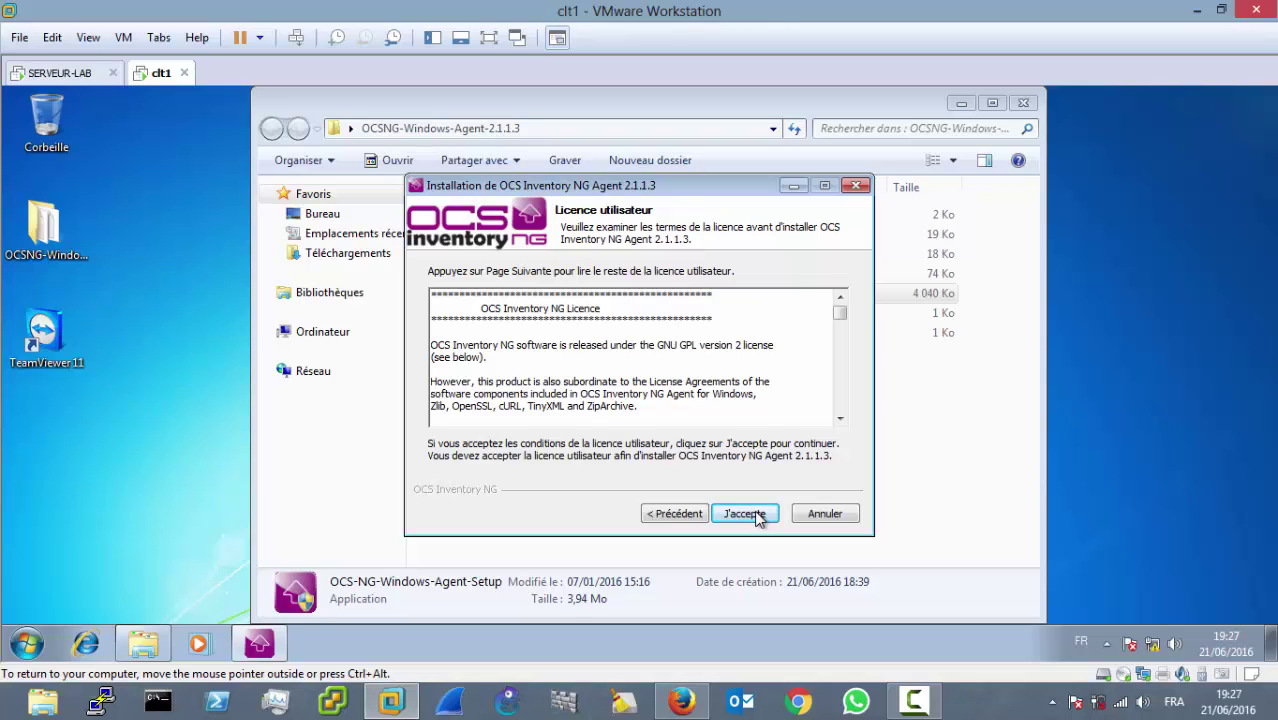
click(746, 514)
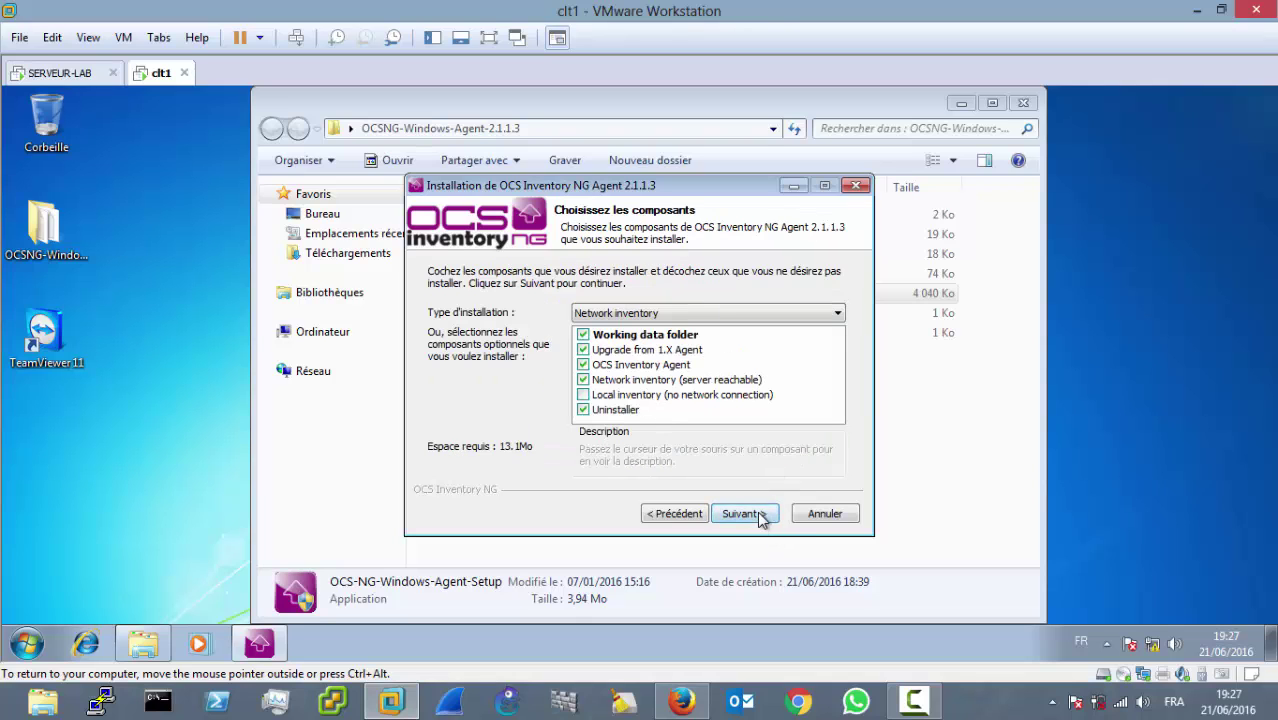
click(745, 514)
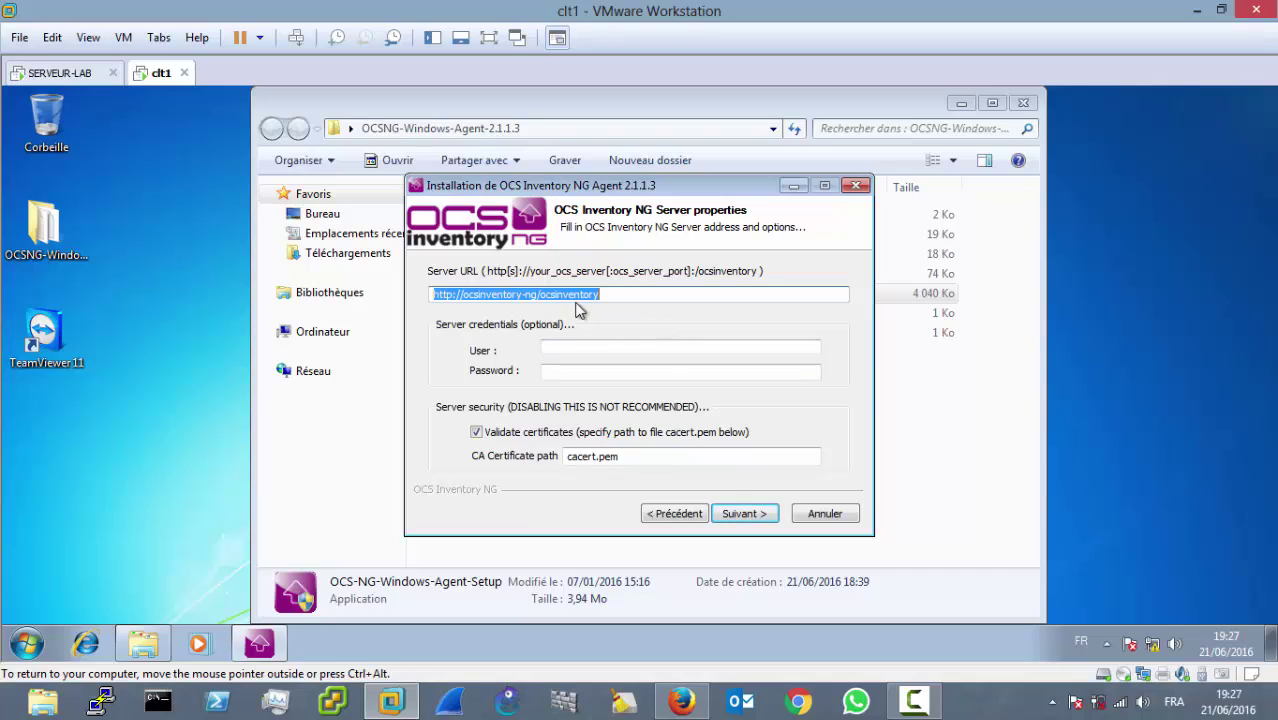
Step: Replace the Server URL's ocsinventory-ng host with 192.168.1.1
click(537, 293)
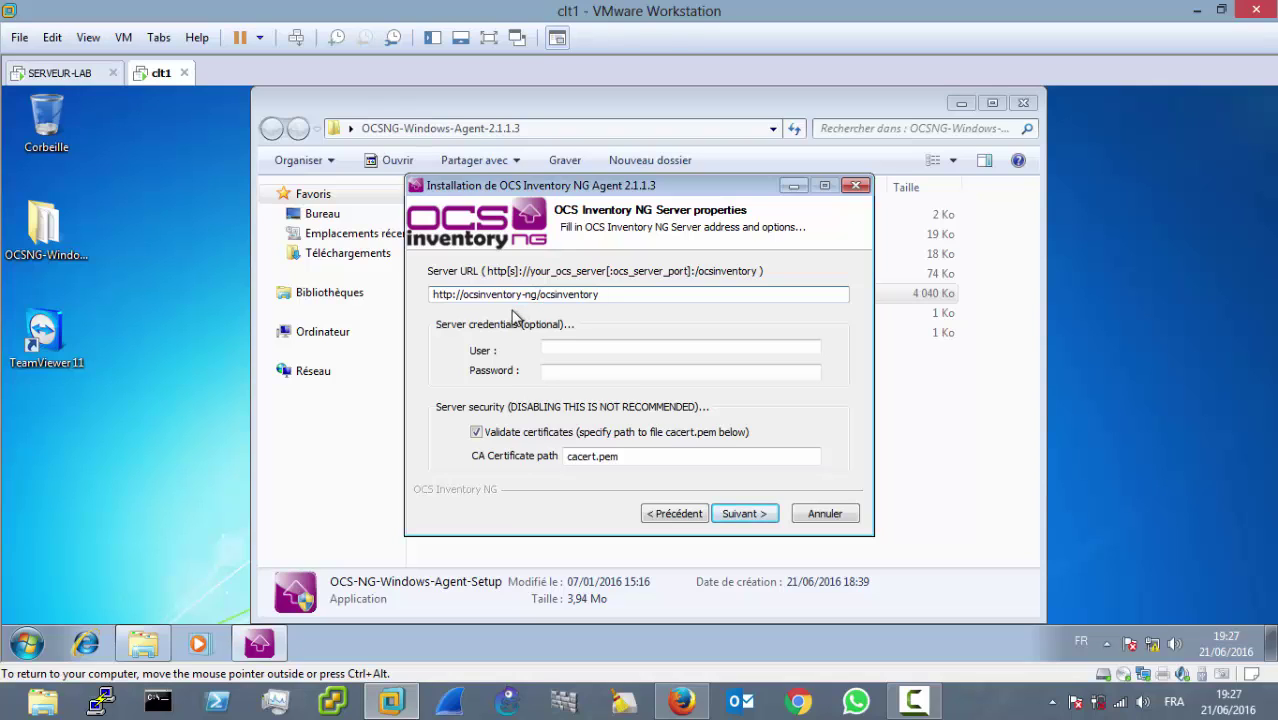
key(BackSpace)
key(BackSpace)
key(BackSpace)
key(BackSpace)
key(BackSpace)
key(BackSpace)
key(BackSpace)
key(BackSpace)
key(BackSpace)
key(BackSpace)
key(BackSpace)
key(BackSpace)
key(BackSpace)
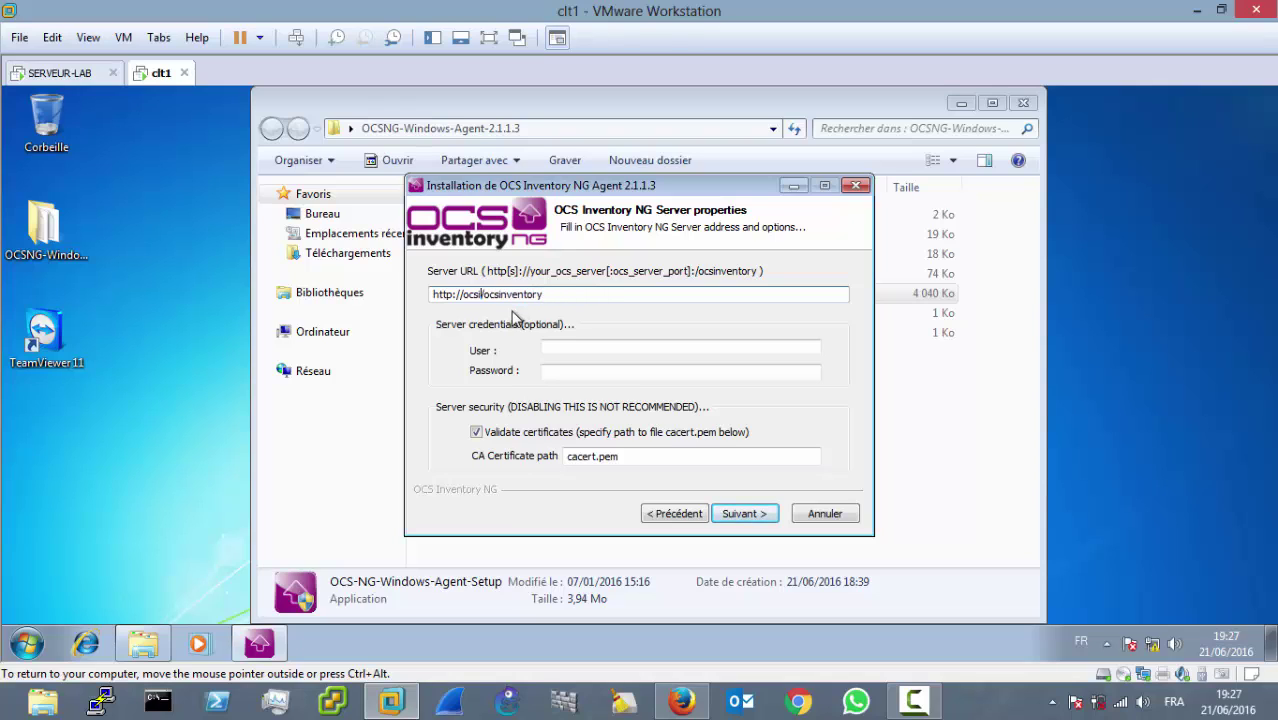
key(BackSpace)
key(BackSpace)
key(BackSpace)
text(12)
key(BackSpace)
key(BackSpace)
text(192.168.1.1)
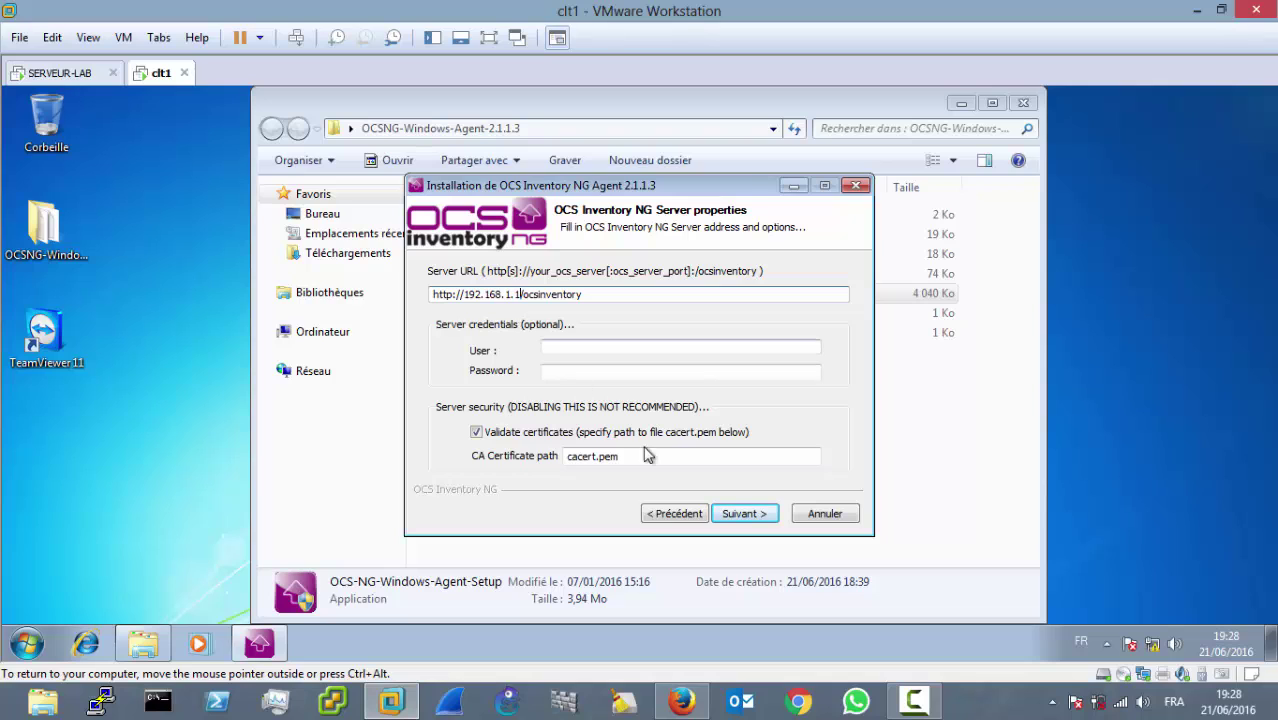
Step: Skip the proxy, enable verbose log, install the agent, then return to SERVEUR-LAB
click(741, 514)
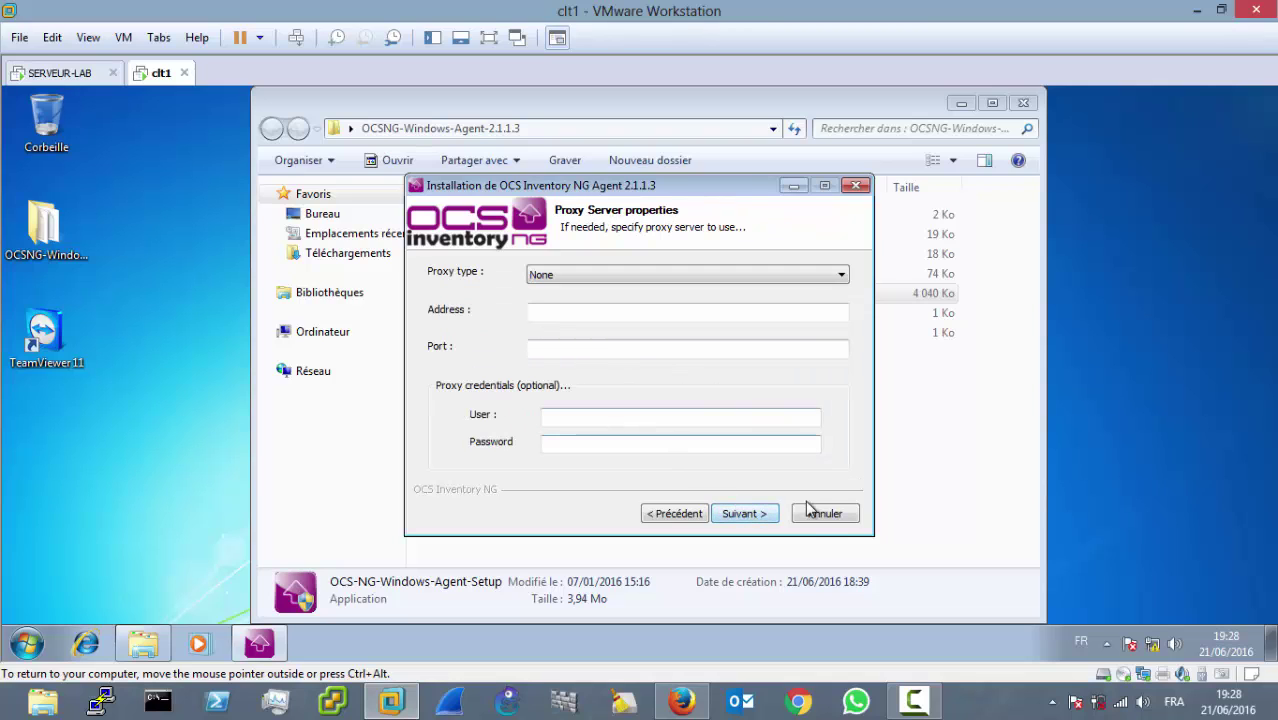
click(740, 514)
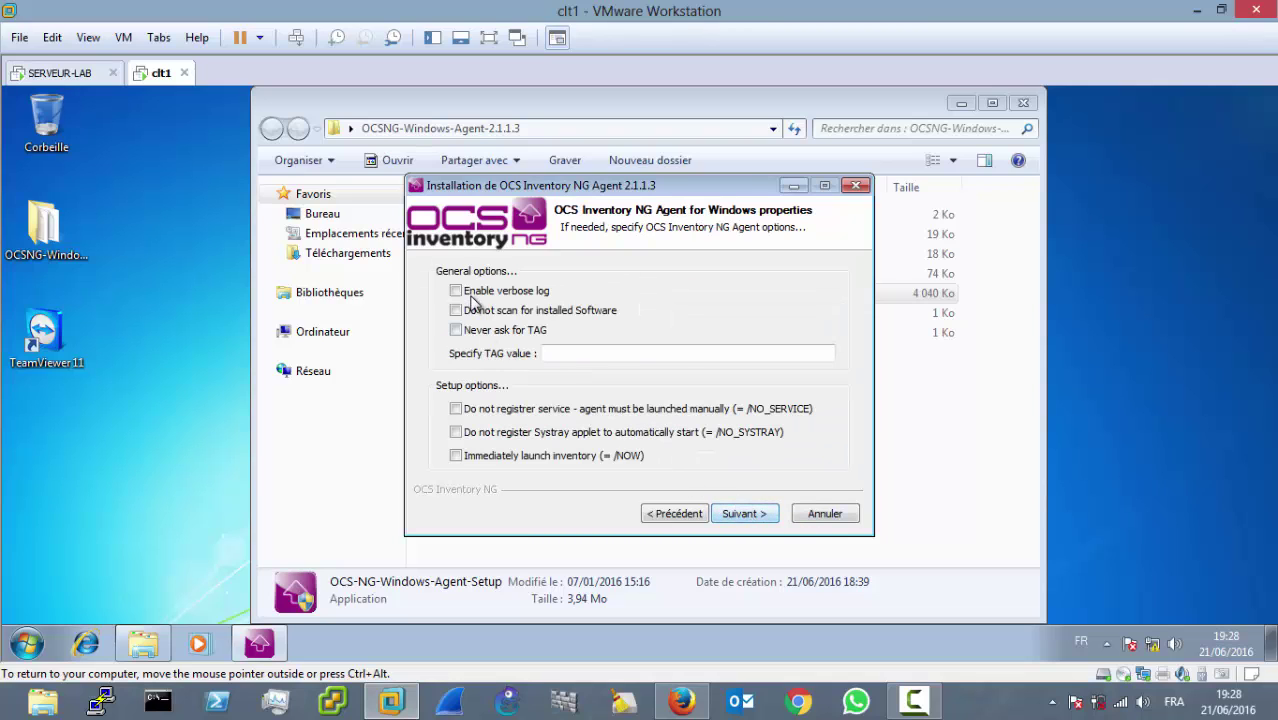
click(467, 292)
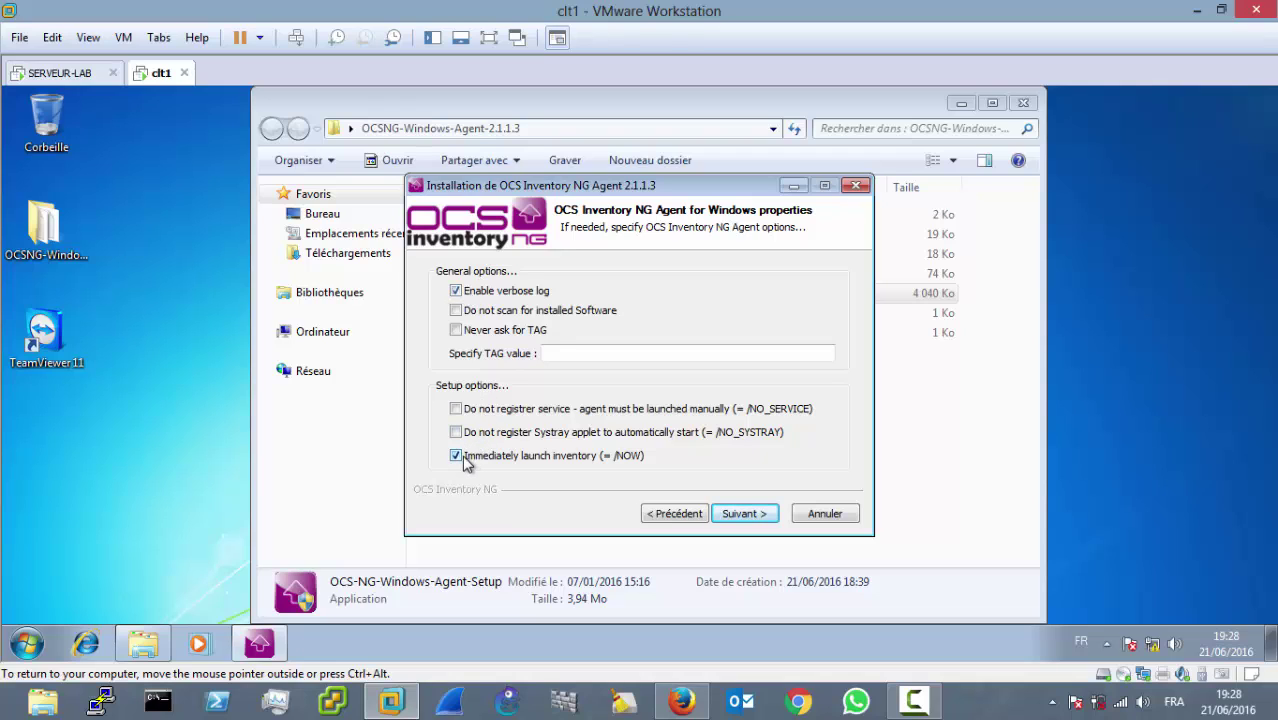
click(745, 514)
click(756, 516)
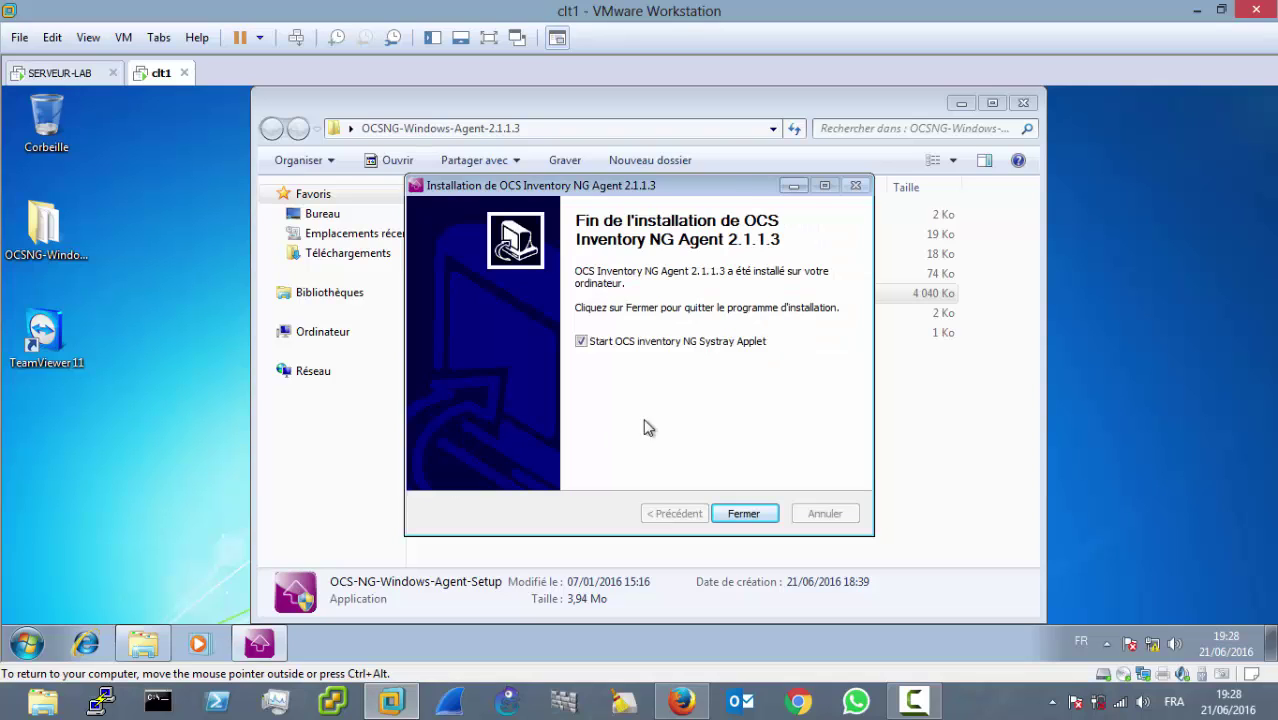
click(743, 514)
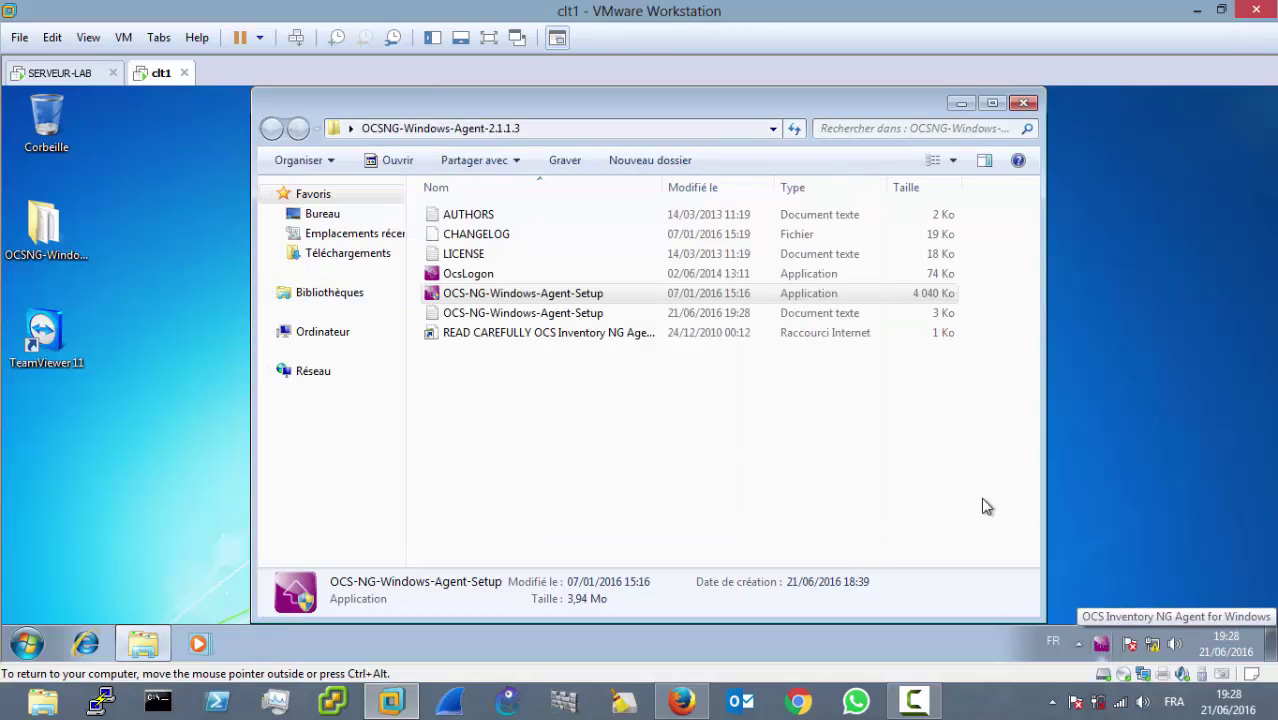
click(33, 75)
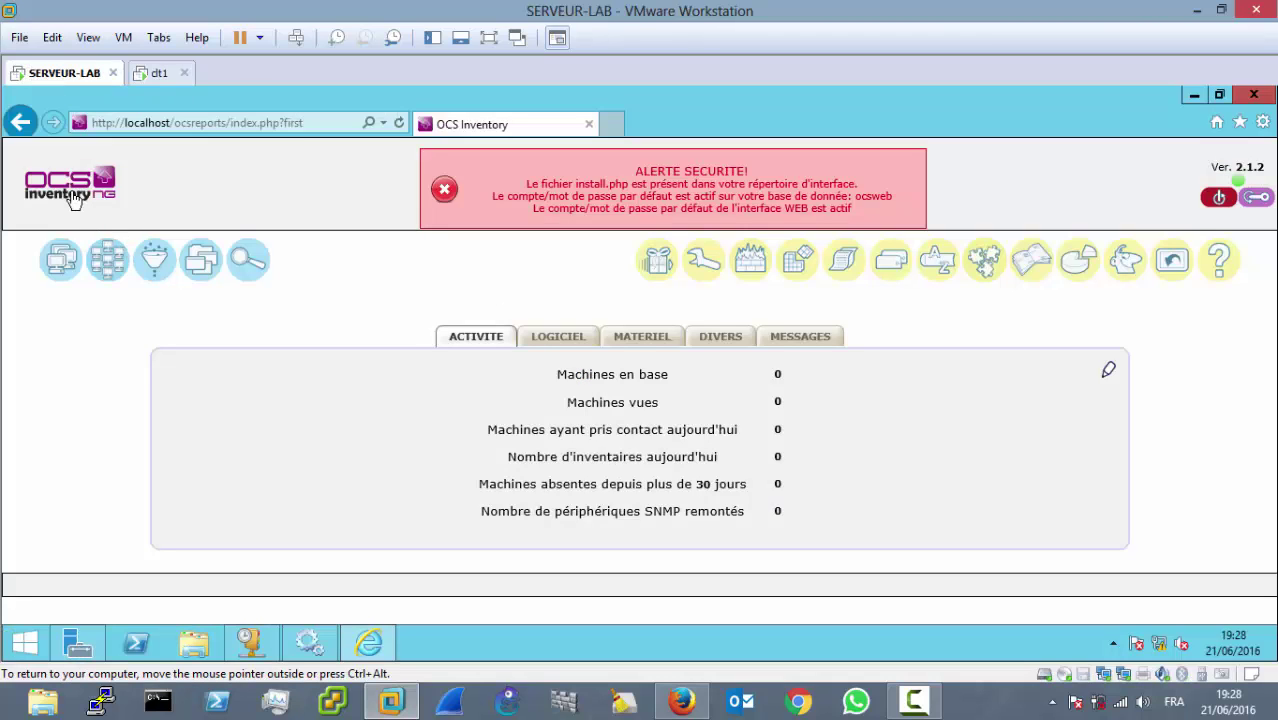
Step: Refresh the dashboard to 1 machine and list all computers, now including CLT1
click(73, 198)
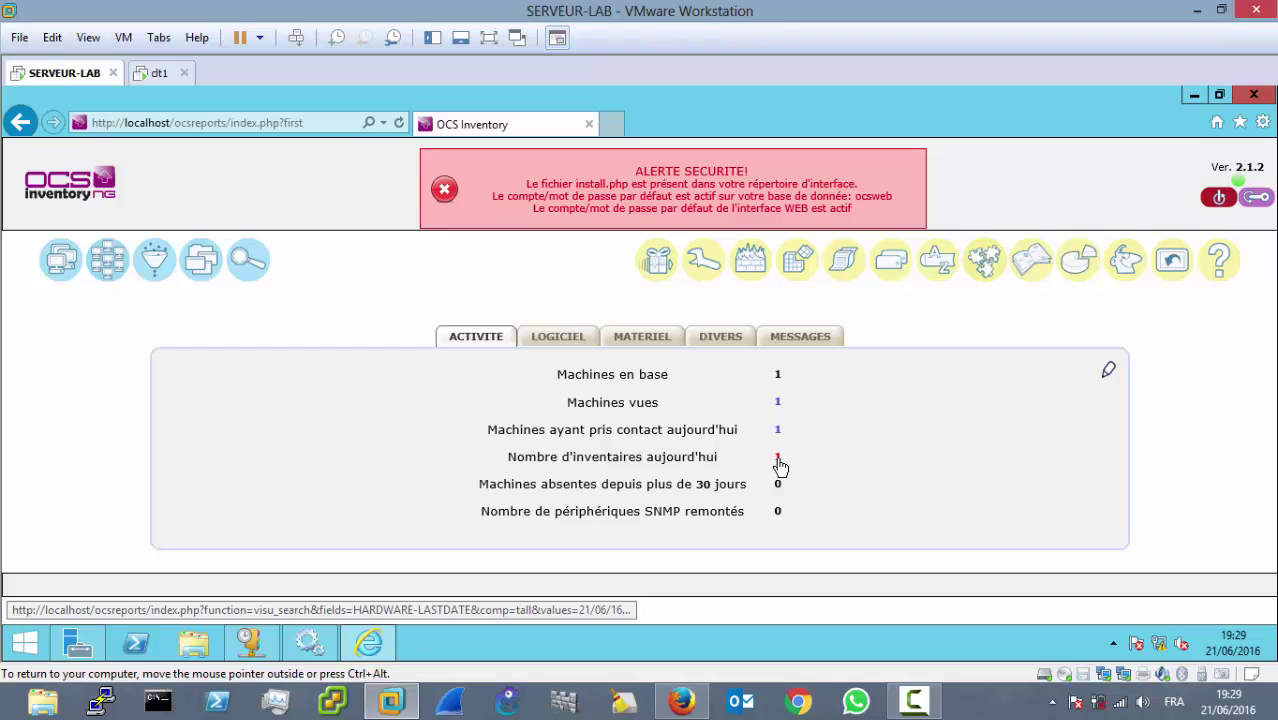
click(779, 462)
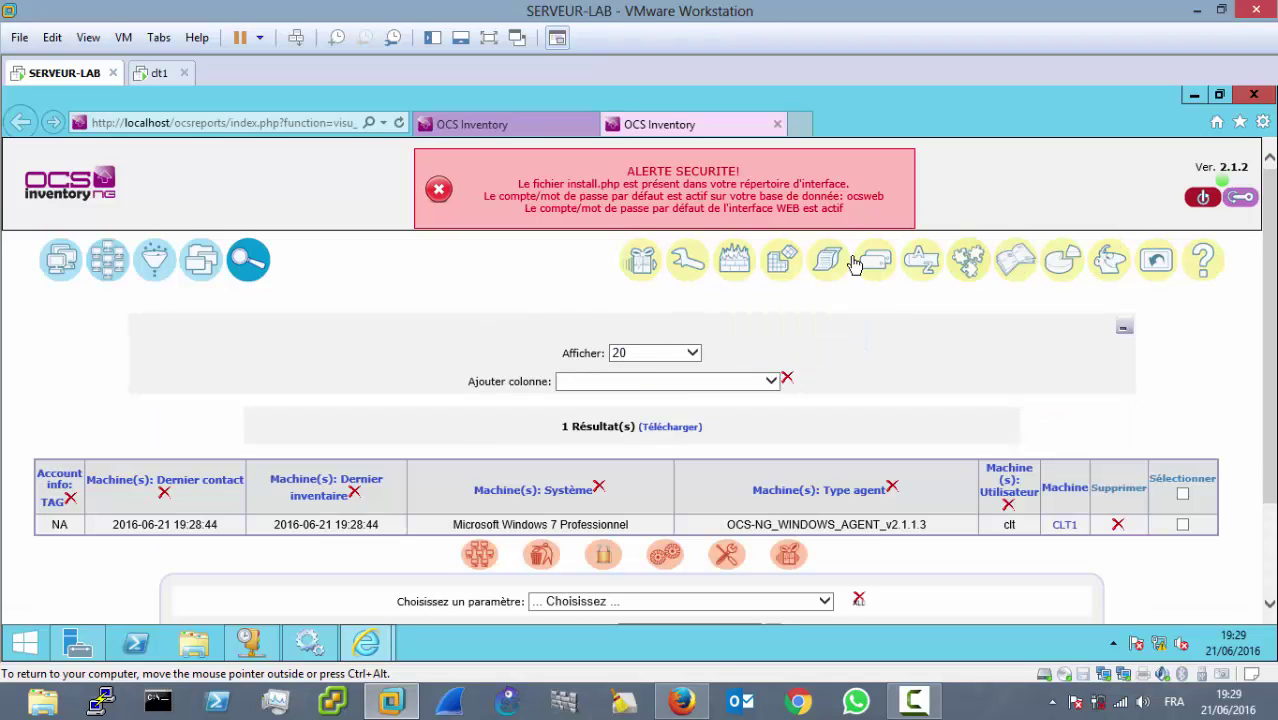
click(777, 124)
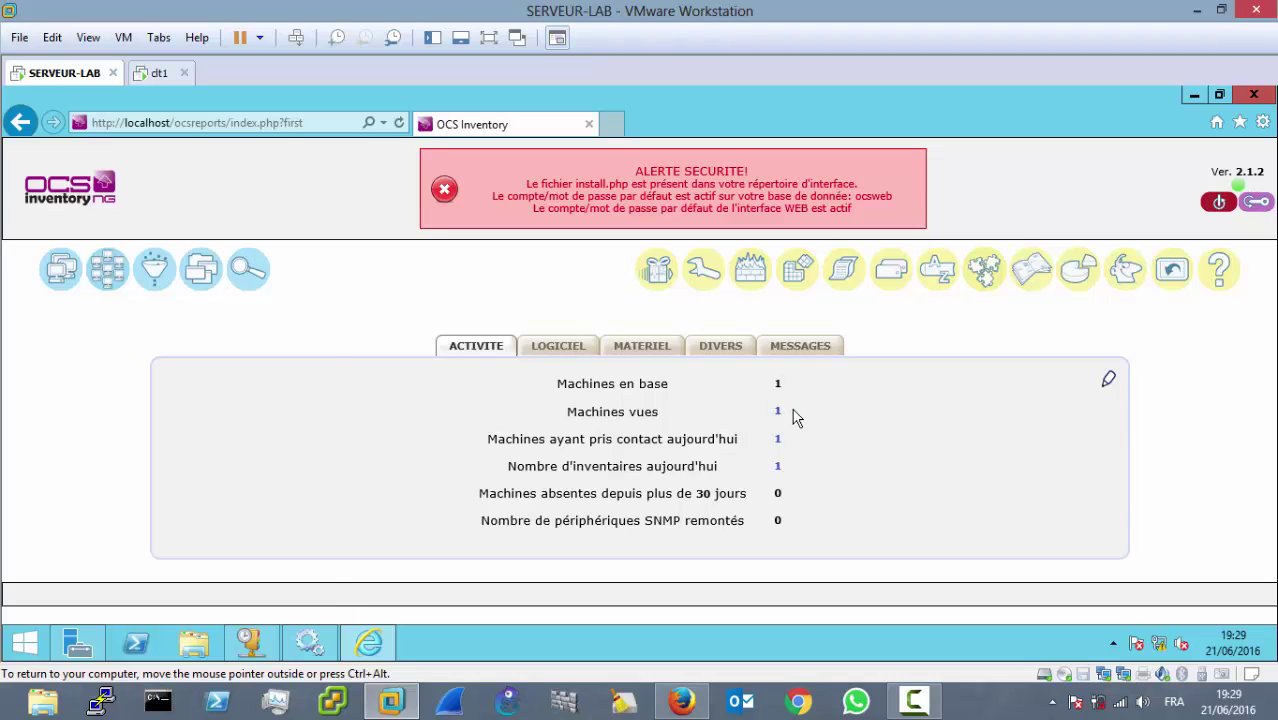
click(779, 413)
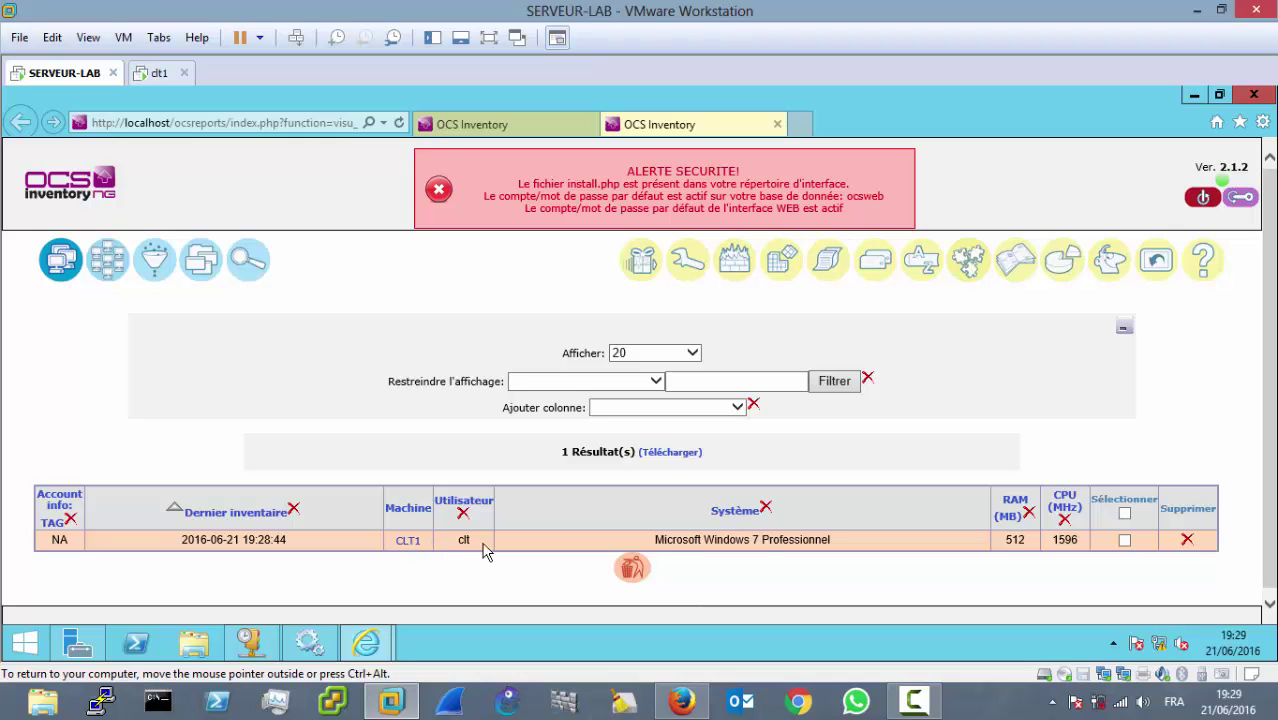
click(158, 74)
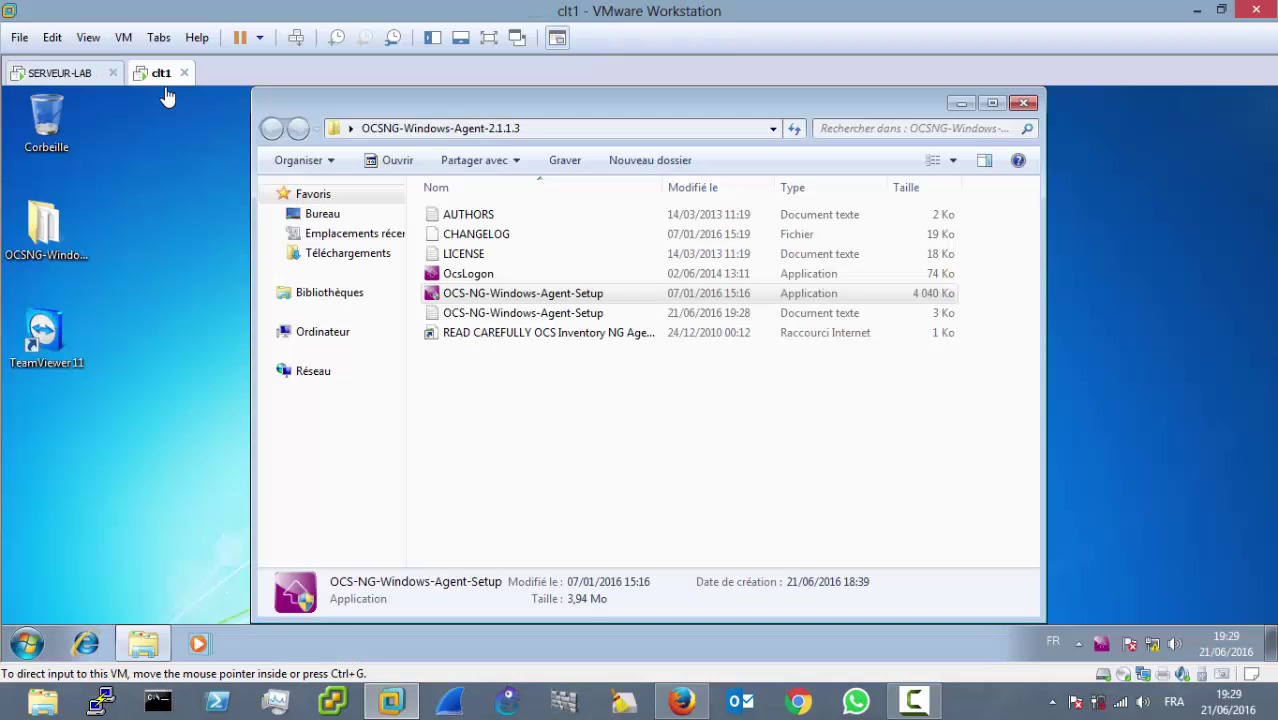
click(27, 643)
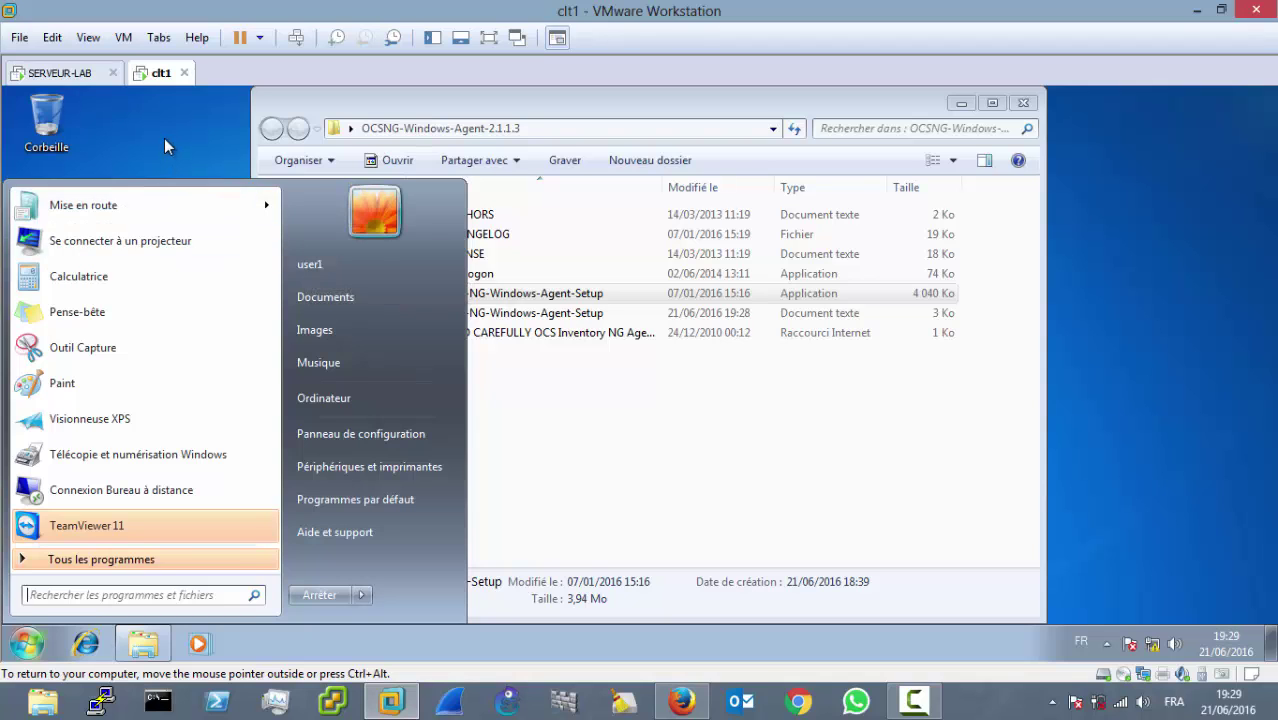
click(125, 111)
click(60, 73)
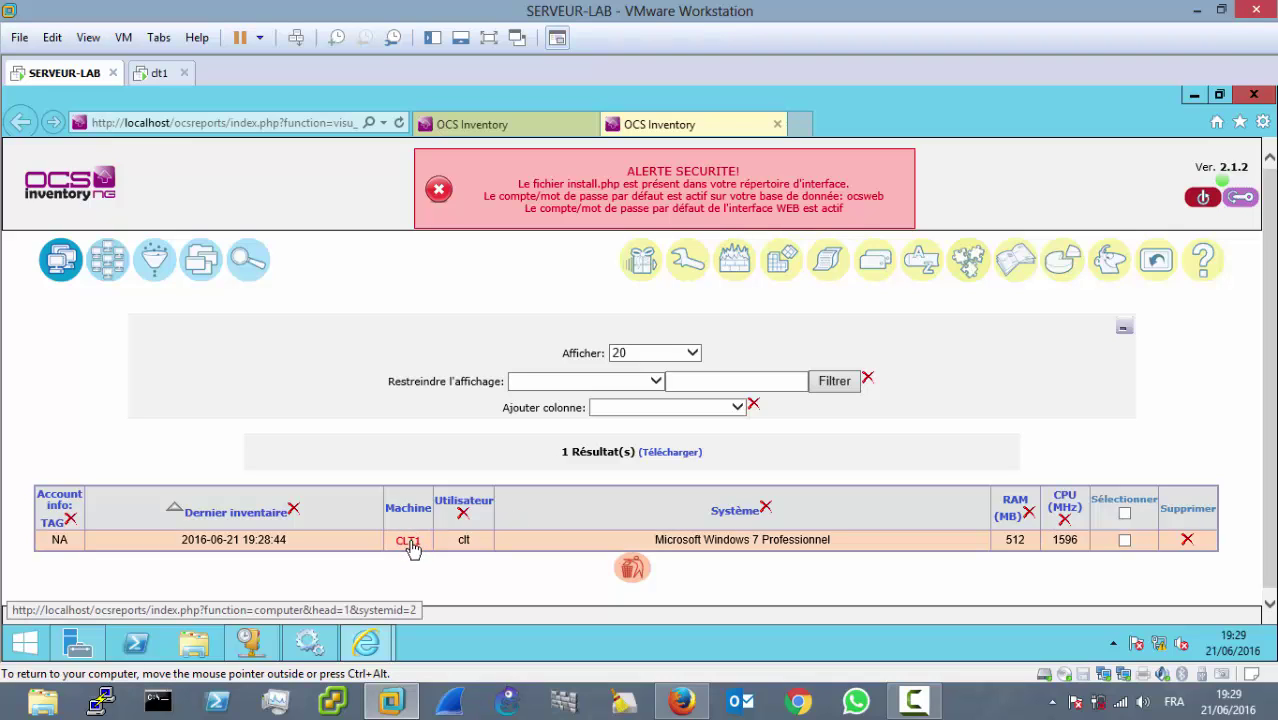
double_click(1010, 539)
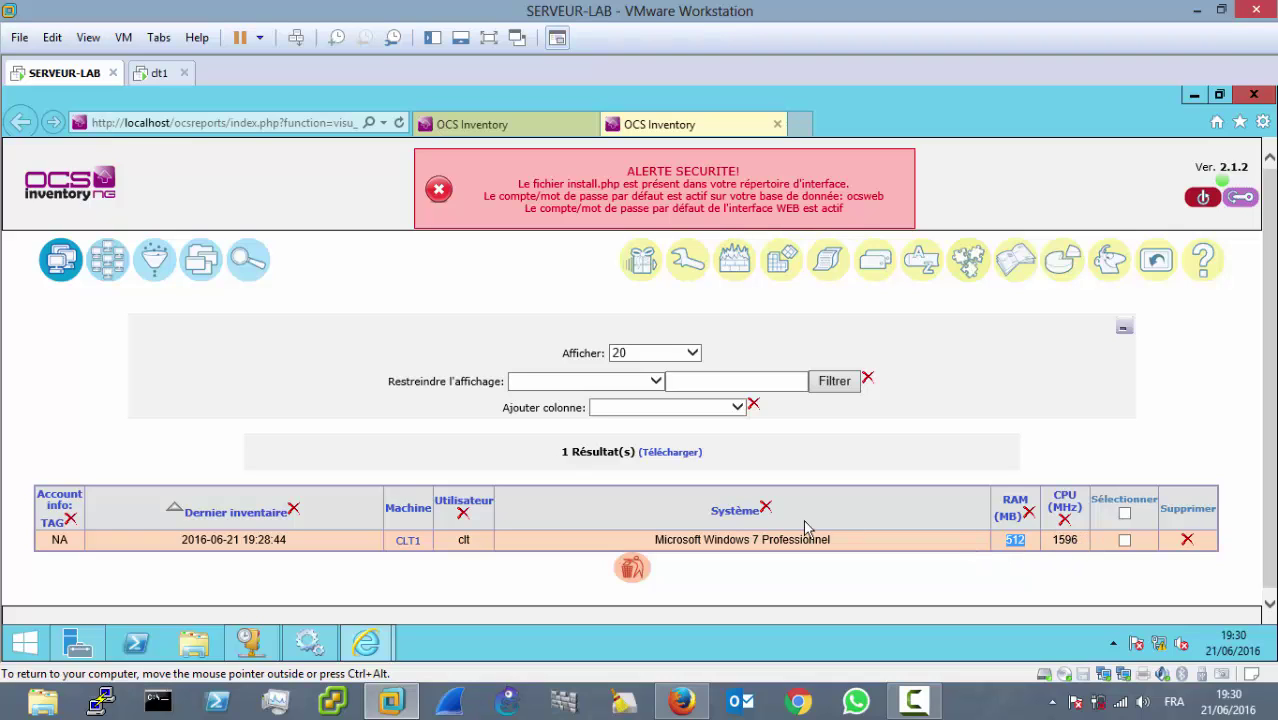
click(410, 541)
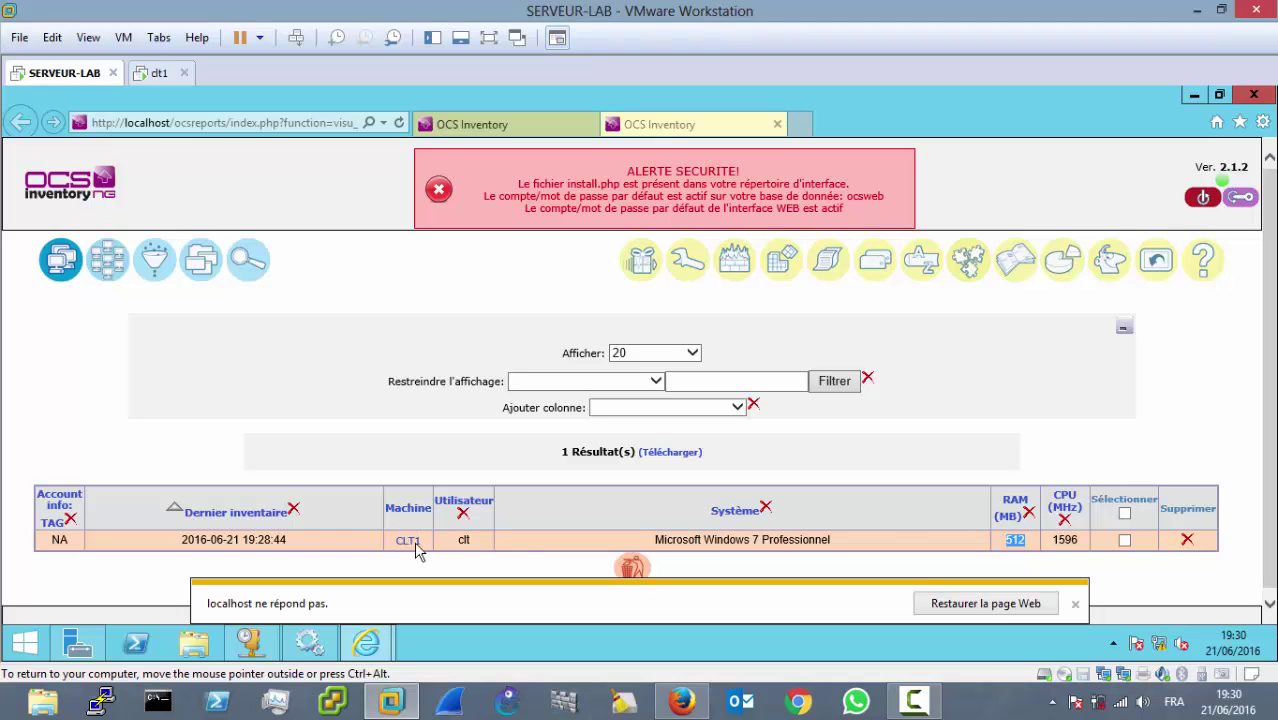
click(1073, 606)
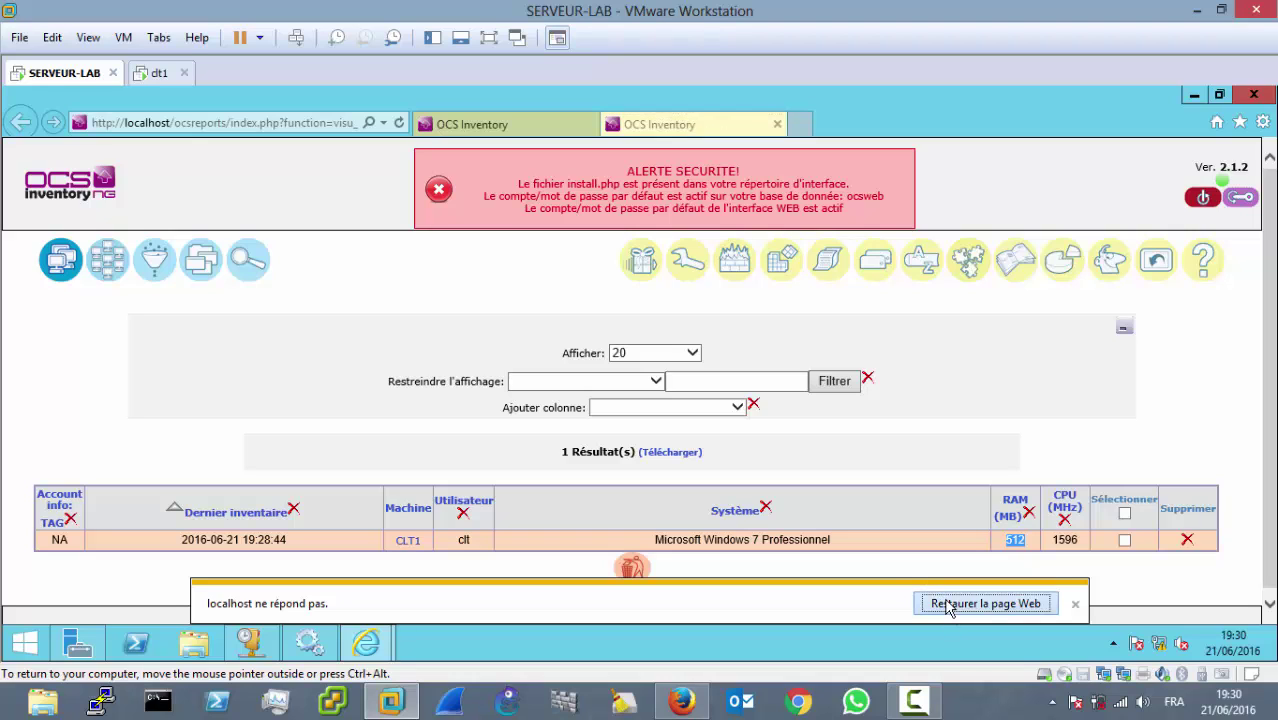
click(936, 705)
click(1187, 619)
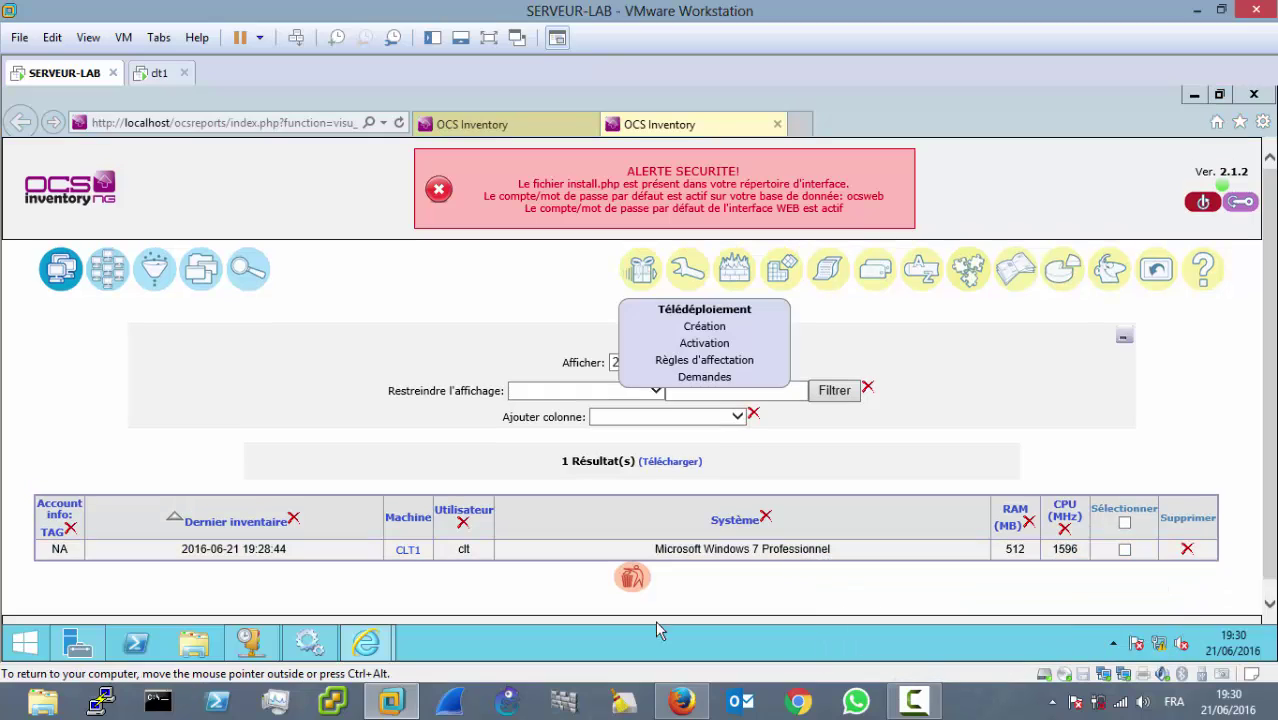
Step: Open CLT1's details and highlight its x86 architecture, IP 192.168.1.31 and Windows licence
click(409, 551)
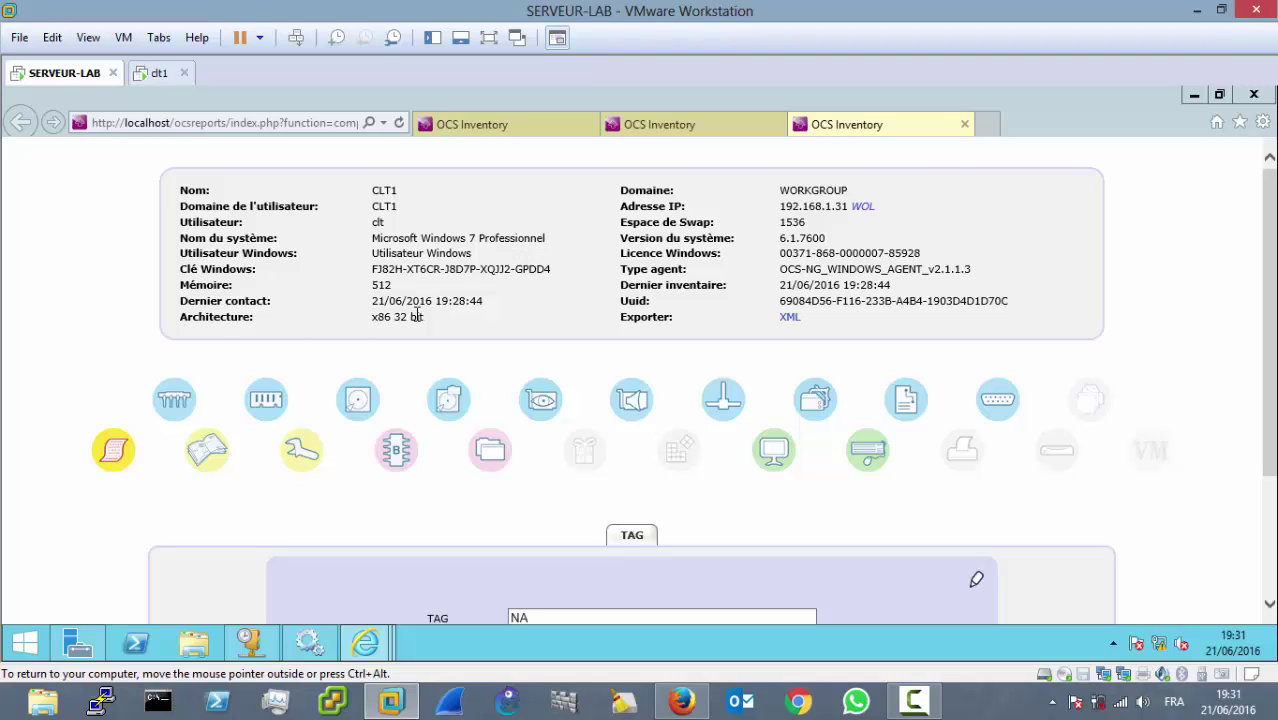
drag(424, 316, 380, 310)
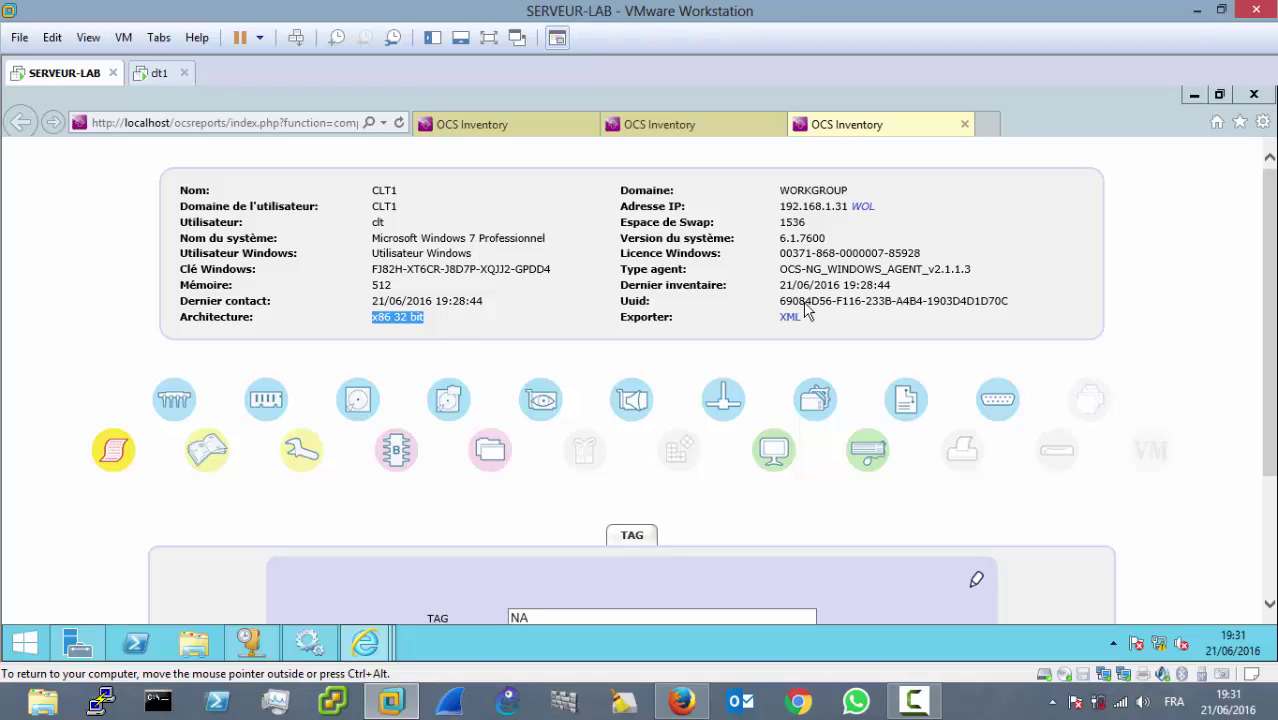
click(750, 192)
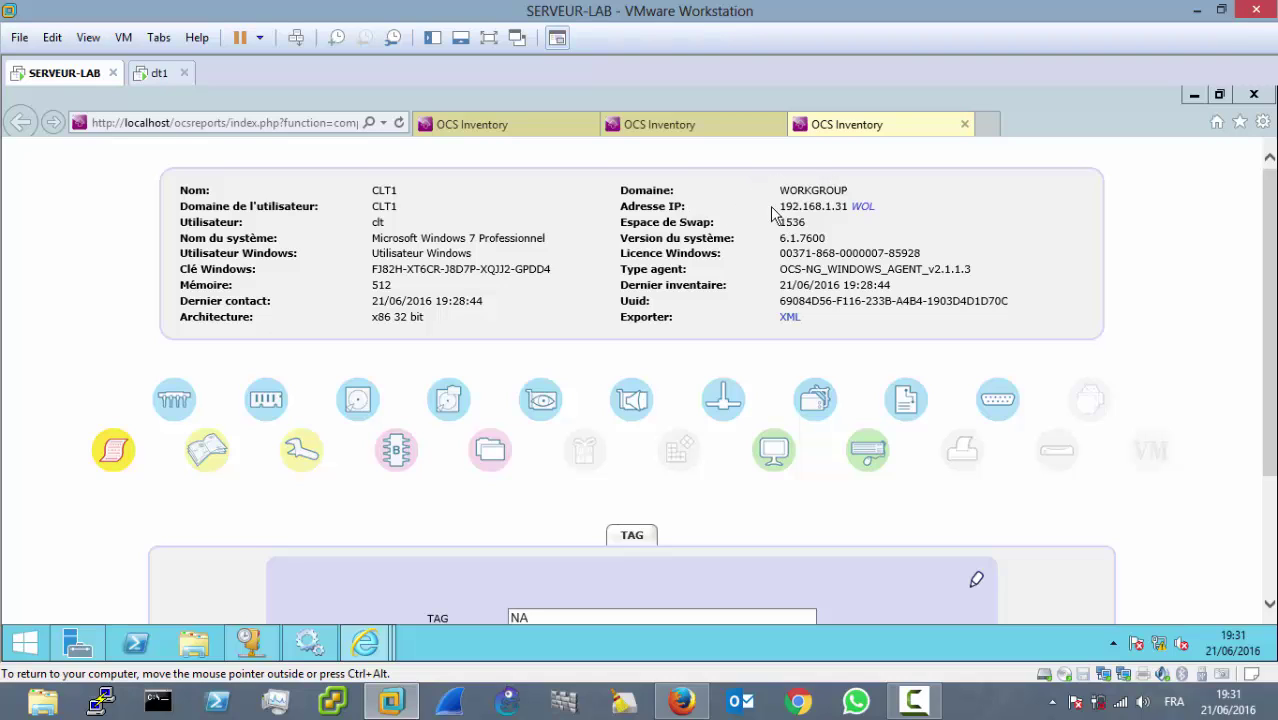
drag(783, 205, 852, 205)
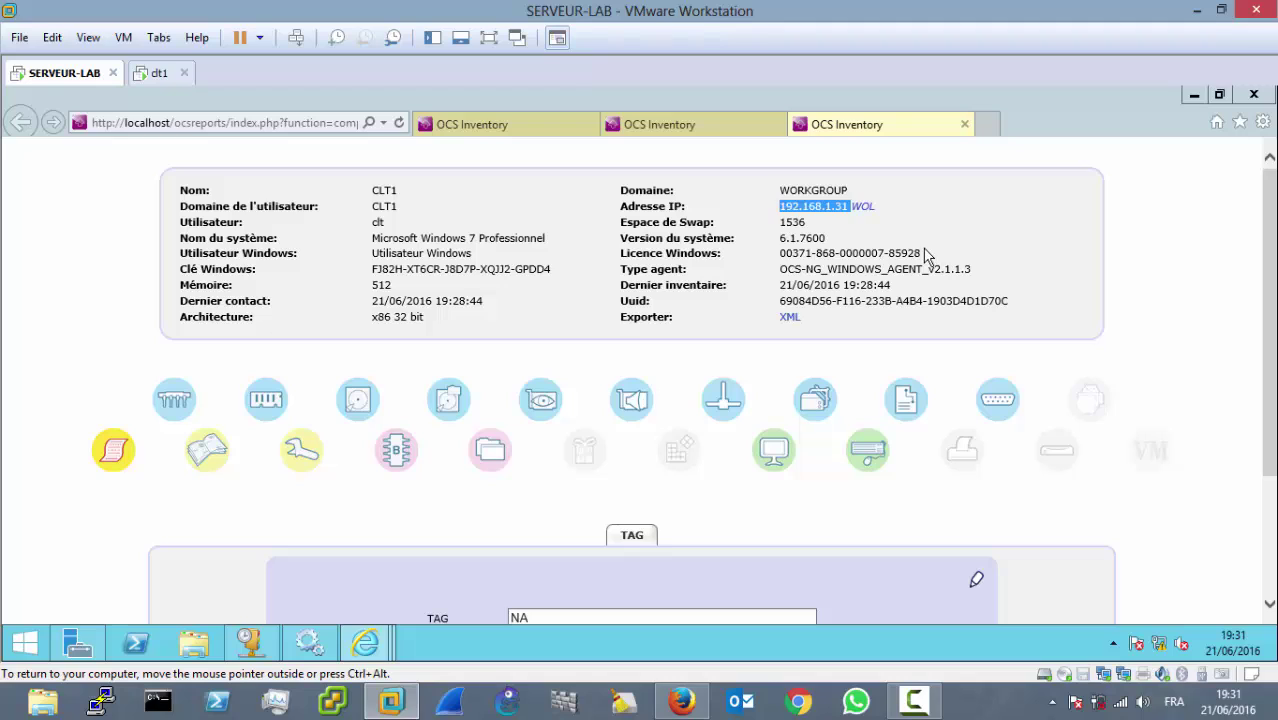
drag(924, 255, 780, 256)
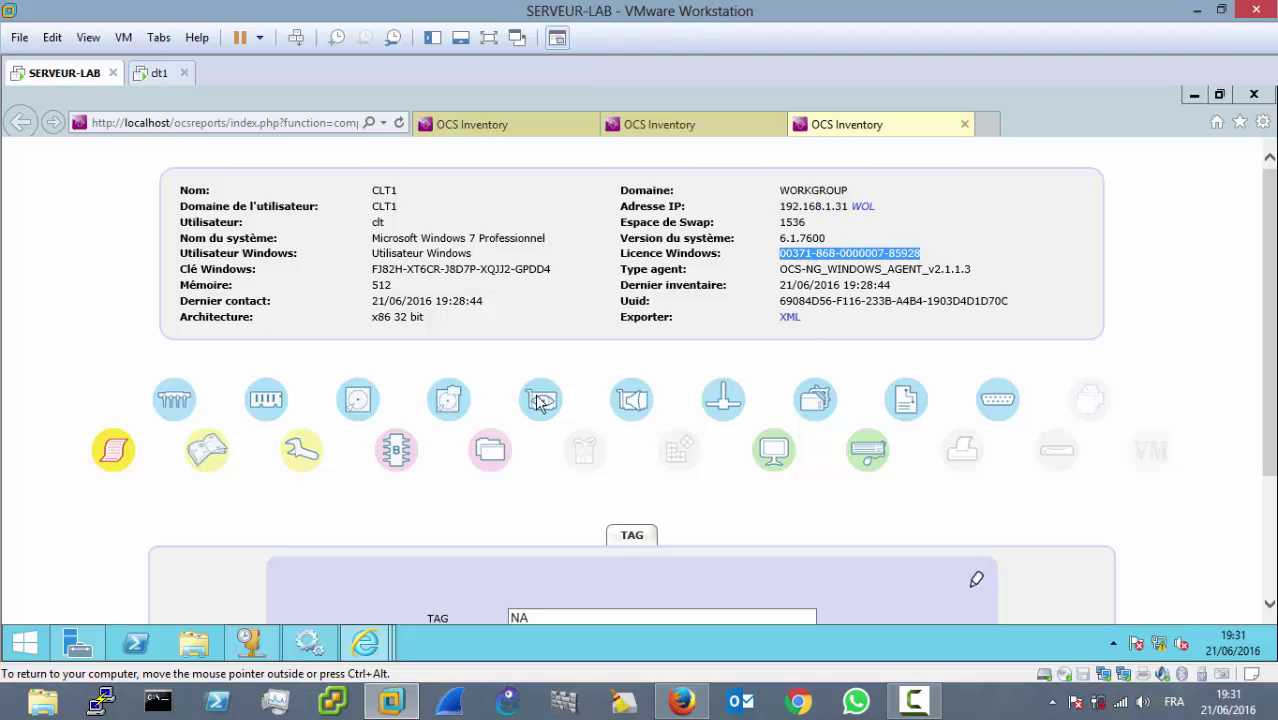
Step: Show CLT1's processor table, then its 128-slot memory list with 512 MB in slot #0
click(173, 403)
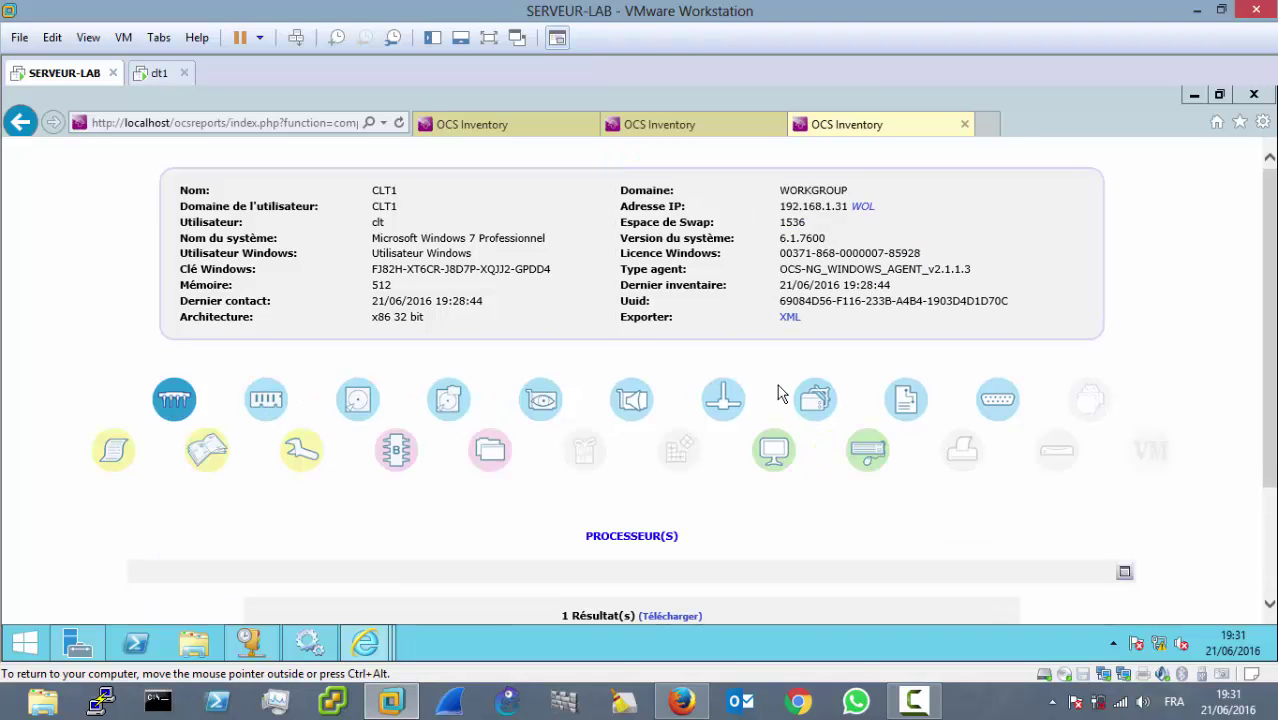
scroll(1272, 414, down, 3)
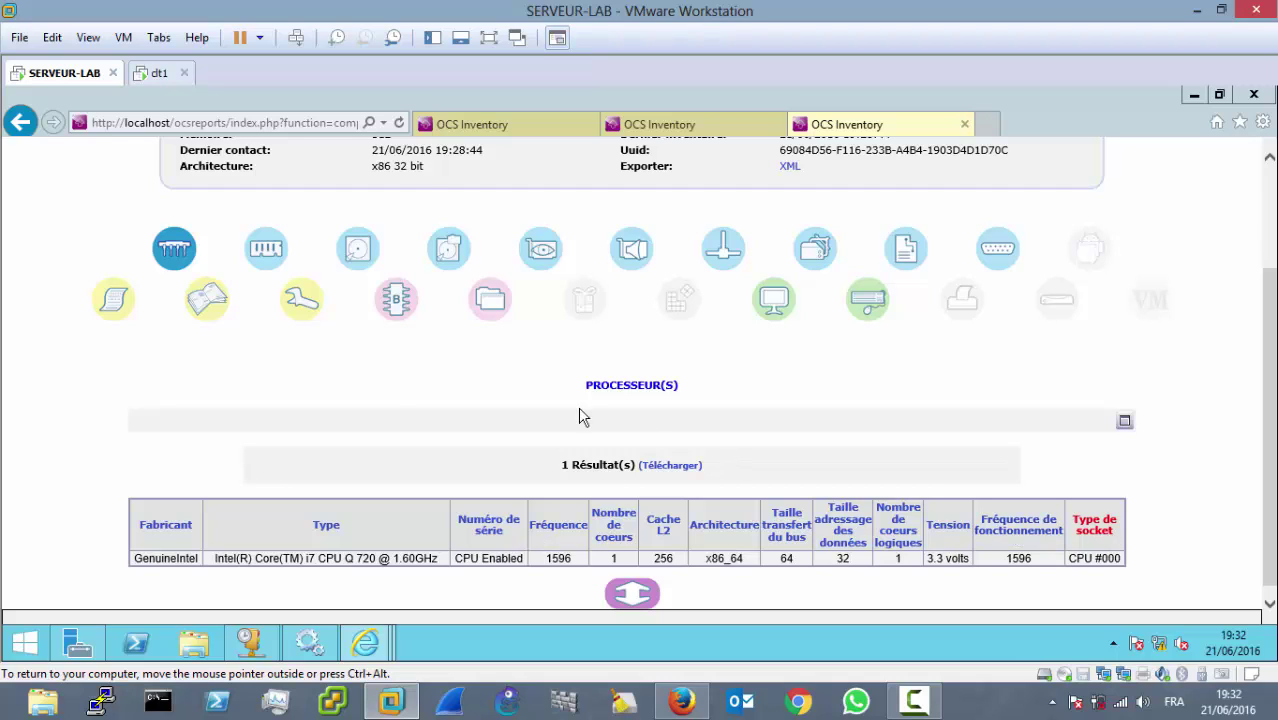
click(264, 240)
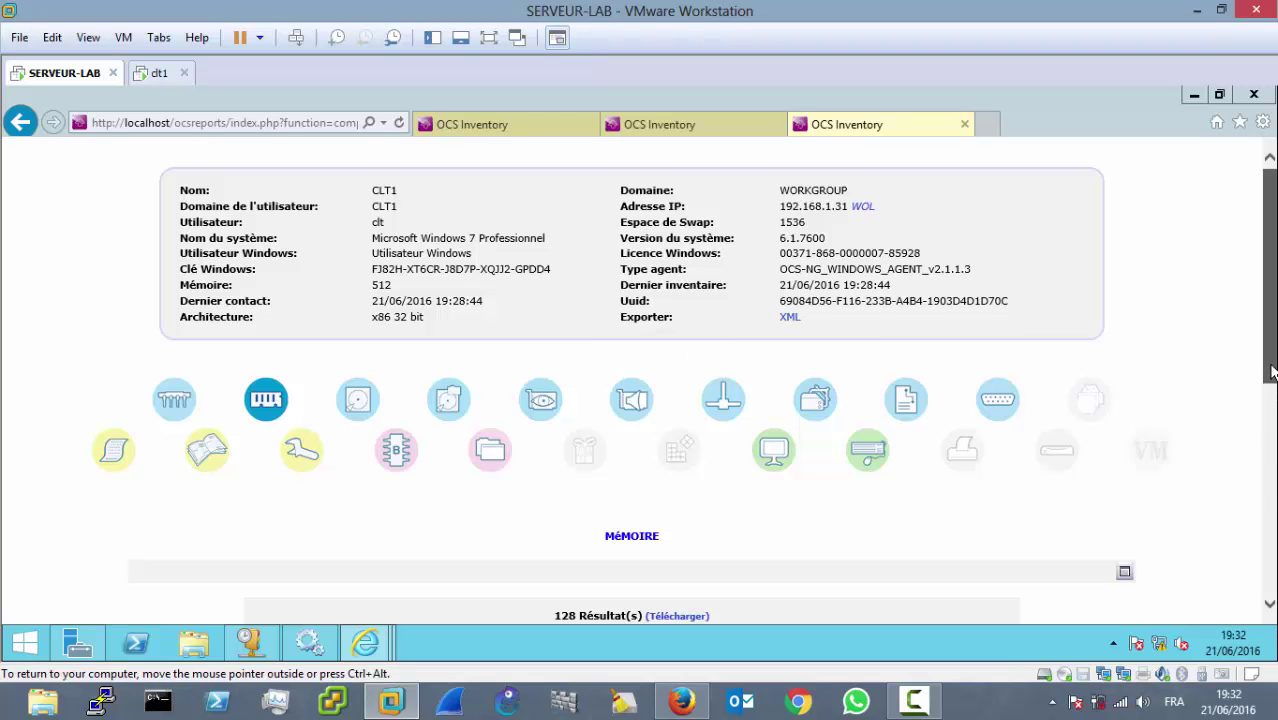
scroll(1270, 480, down, 3)
scroll(1270, 487, down, 1)
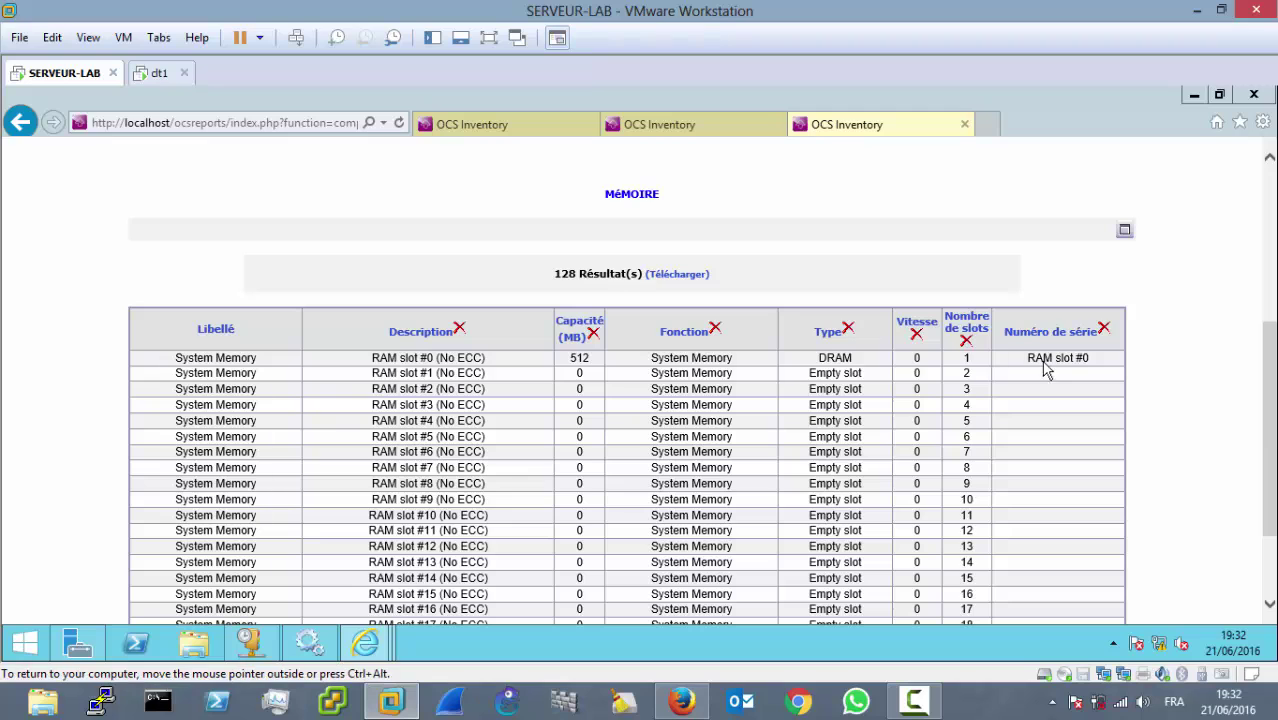
scroll(687, 316, up, 3)
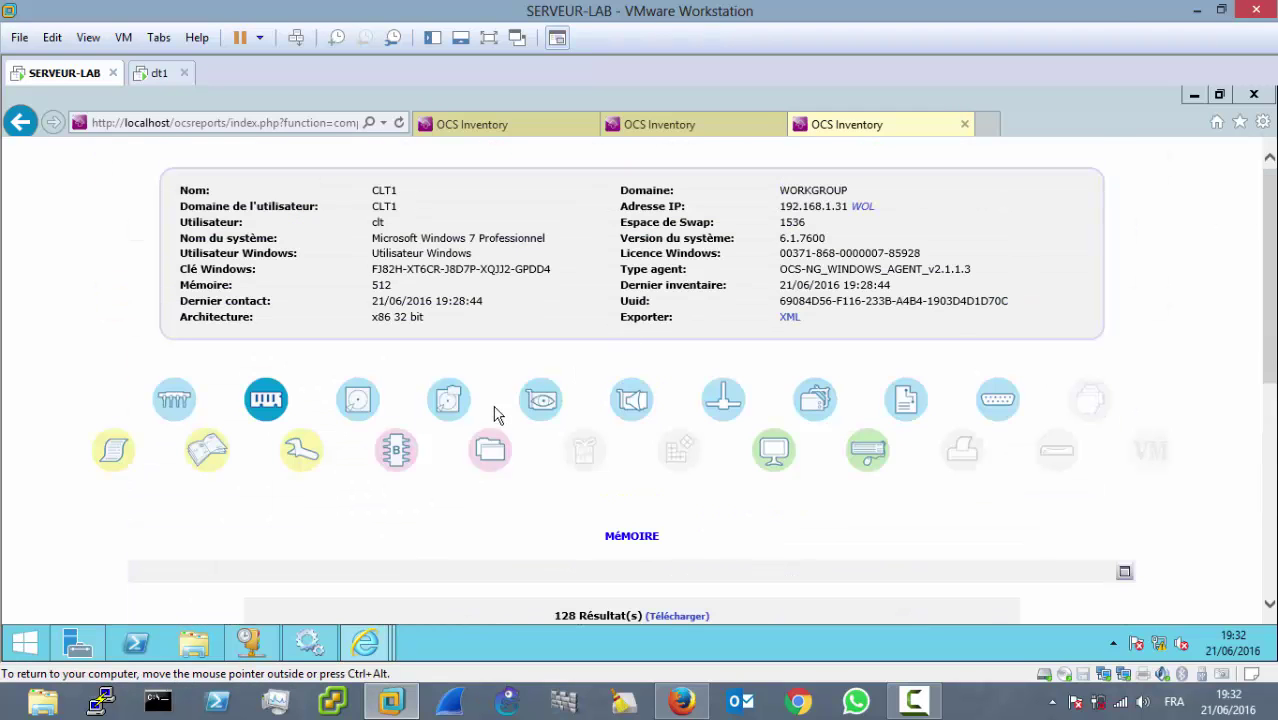
Step: Review CLT1's storage devices and video card tables in its inventory
click(359, 400)
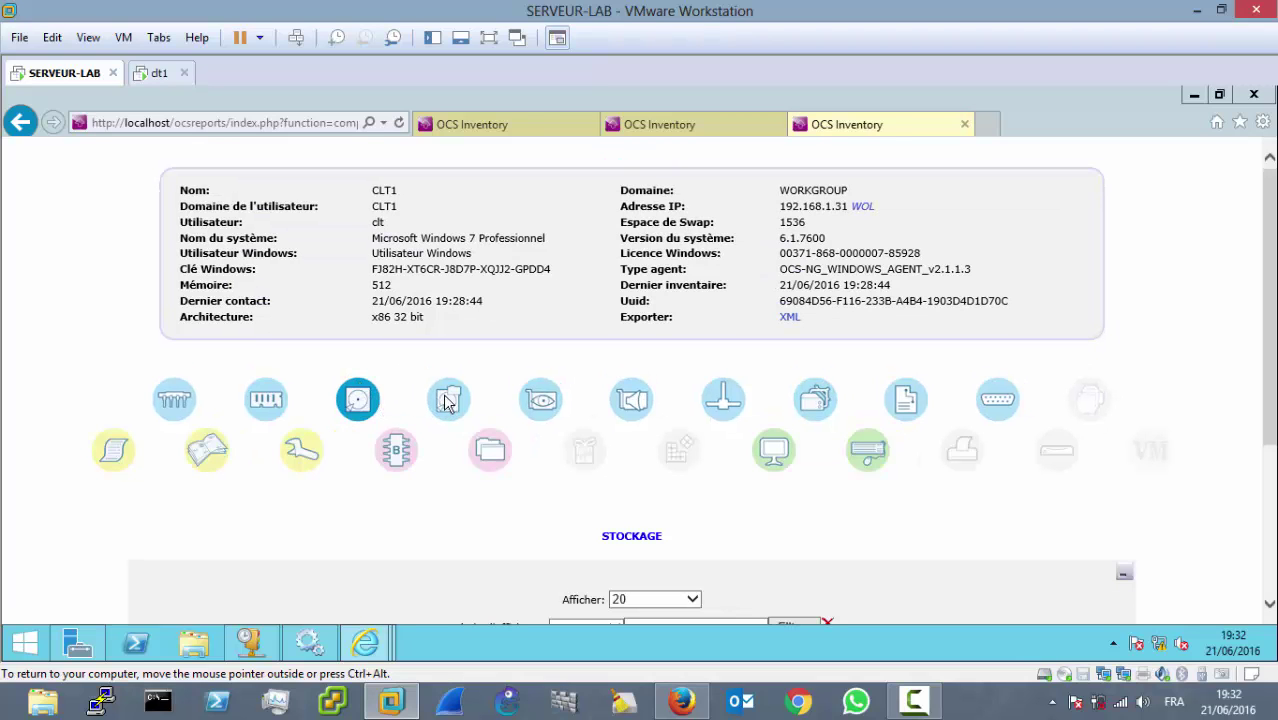
scroll(1272, 405, down, 3)
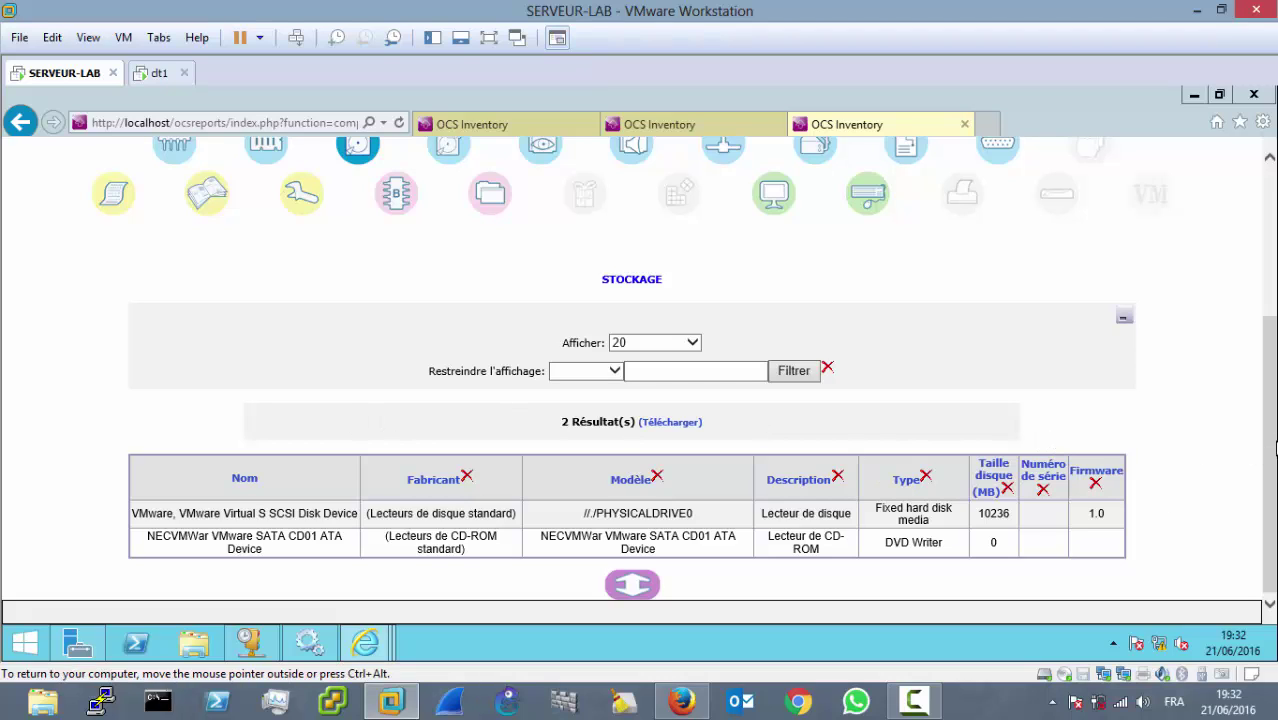
scroll(1274, 457, up, 3)
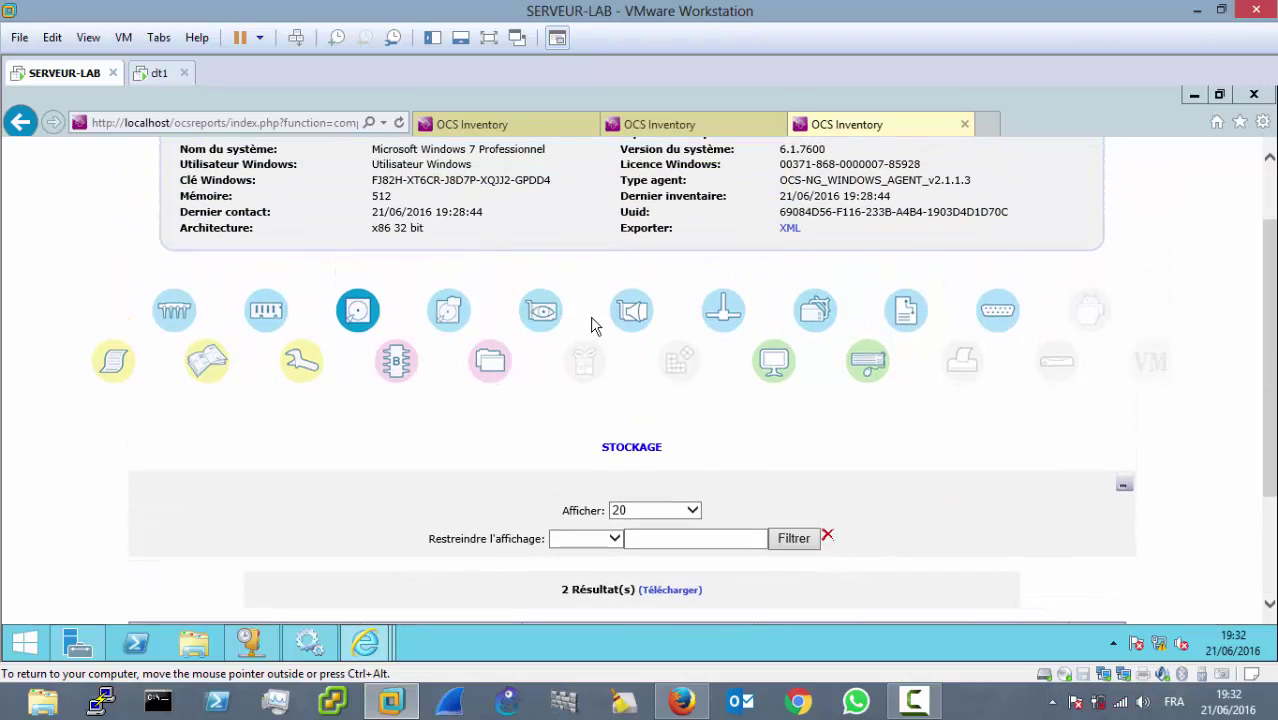
click(541, 311)
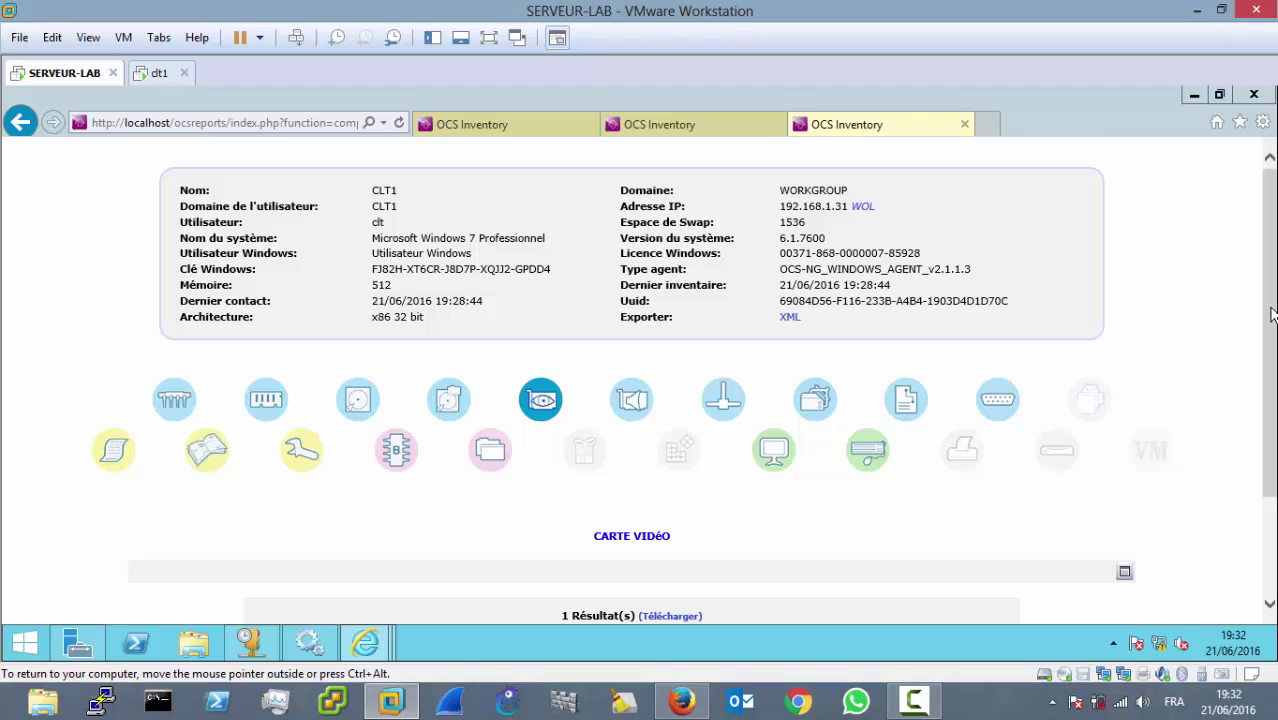
scroll(1274, 478, down, 3)
scroll(1272, 458, up, 2)
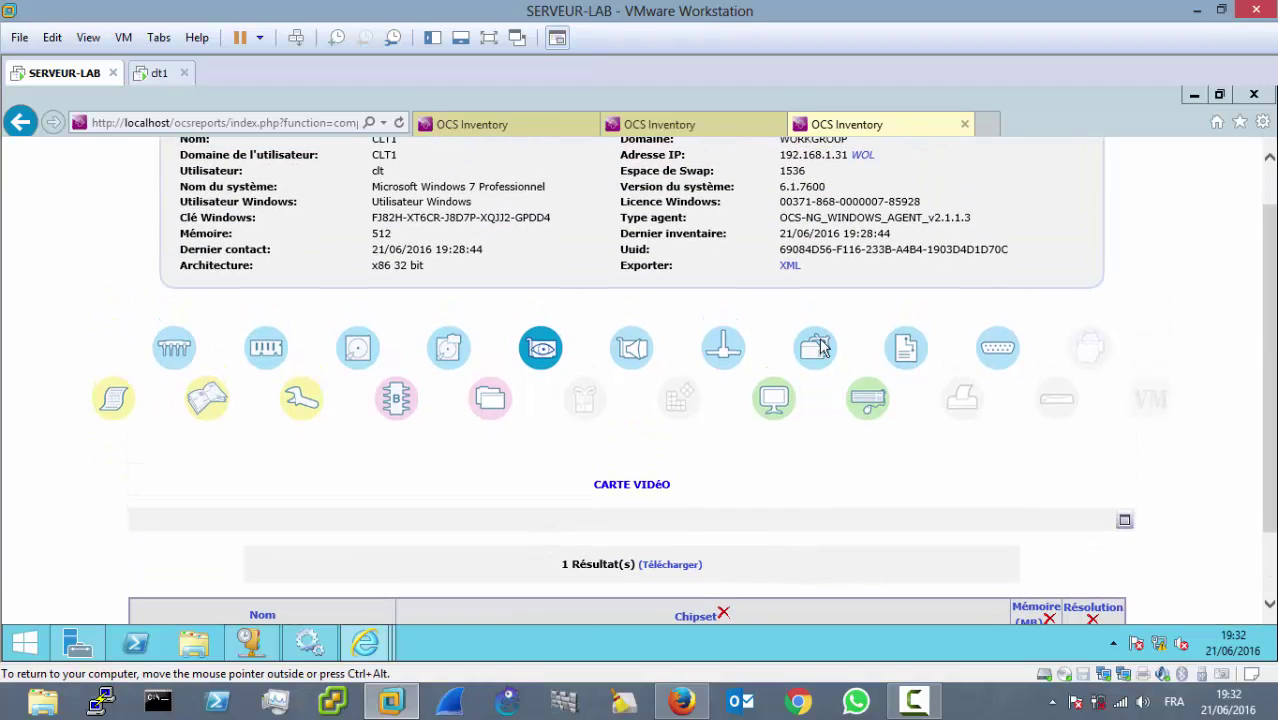
Step: Inspect CLT1's two network adapters, highlighting the Ethernet adapter details, then show the BIOS section
click(724, 350)
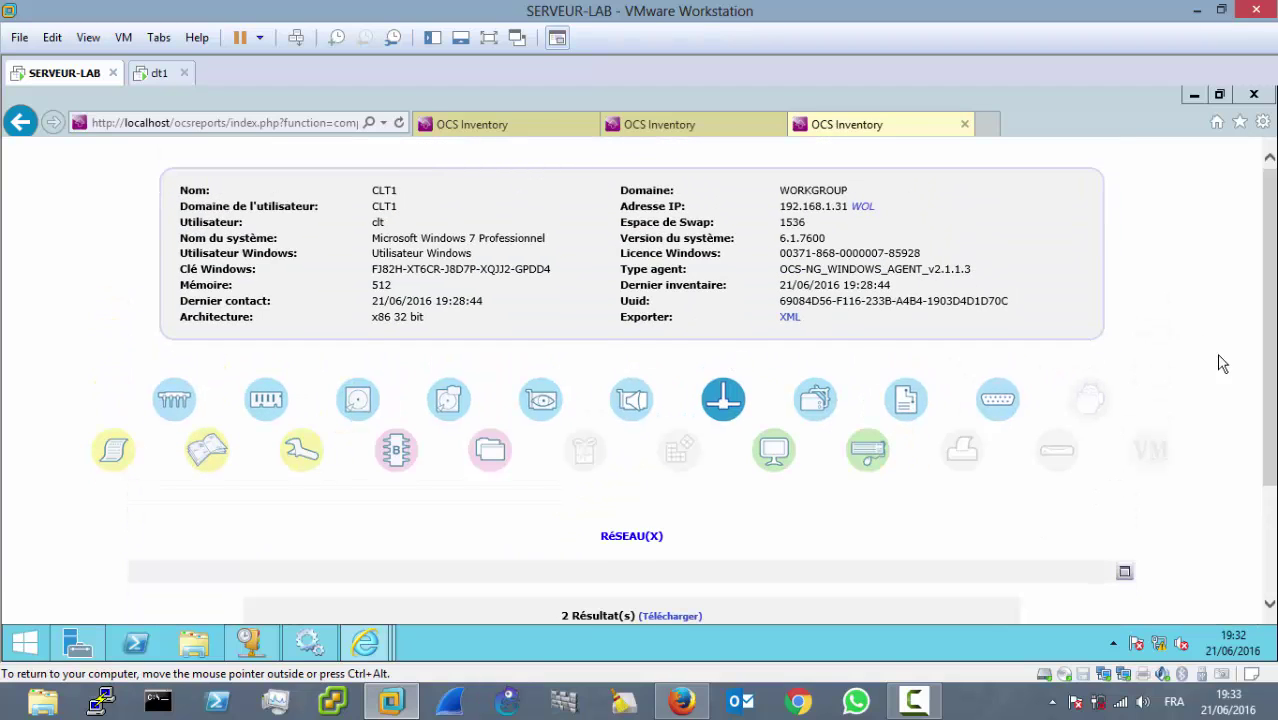
drag(1274, 355, 1275, 426)
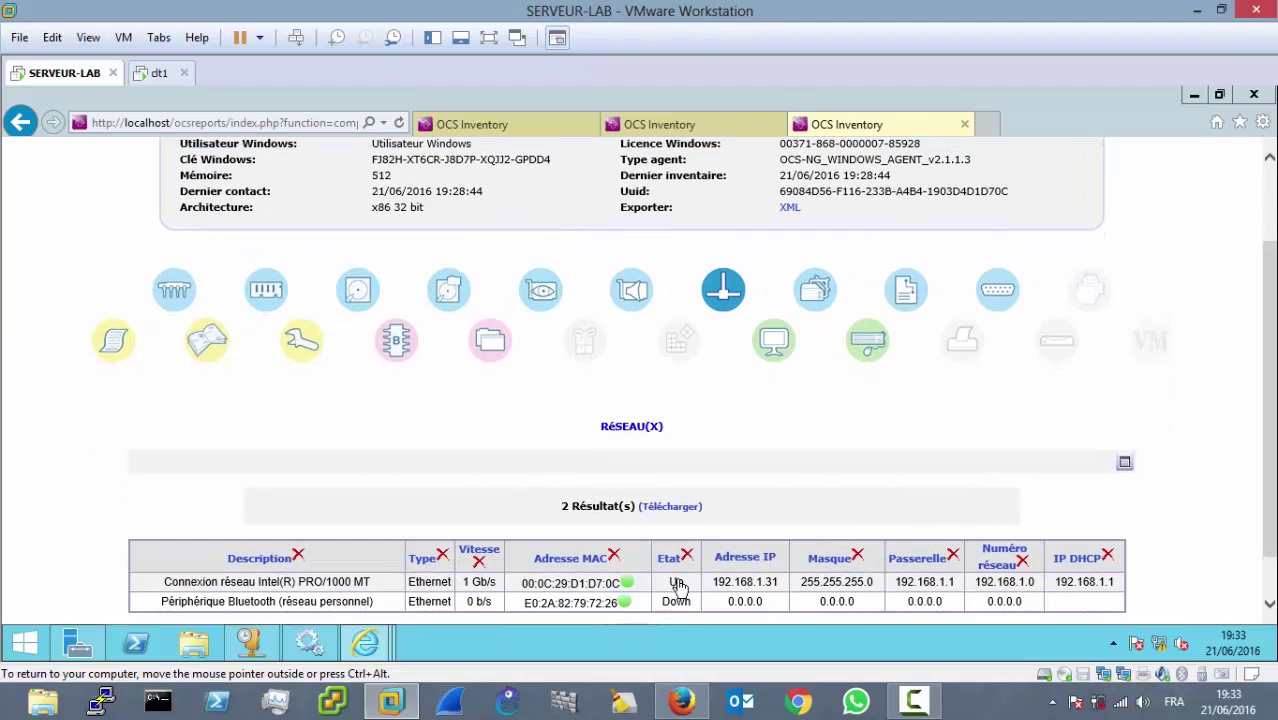
drag(522, 588, 788, 565)
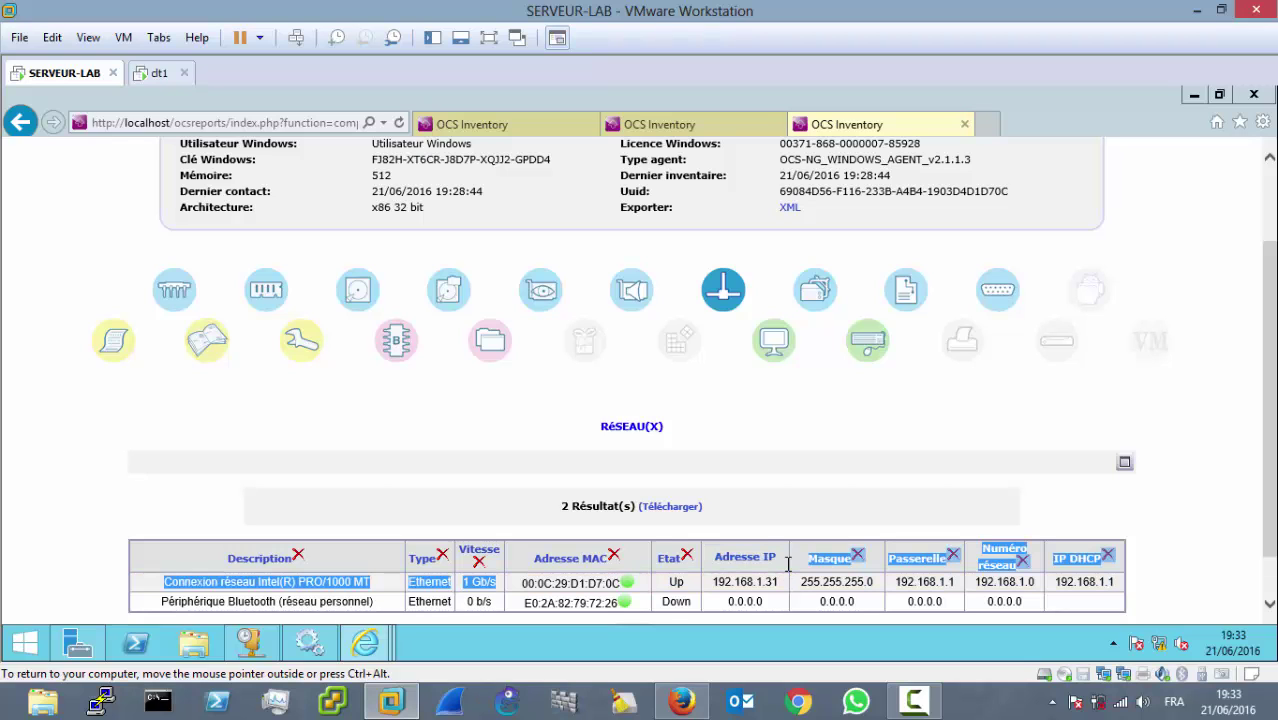
click(360, 436)
click(394, 344)
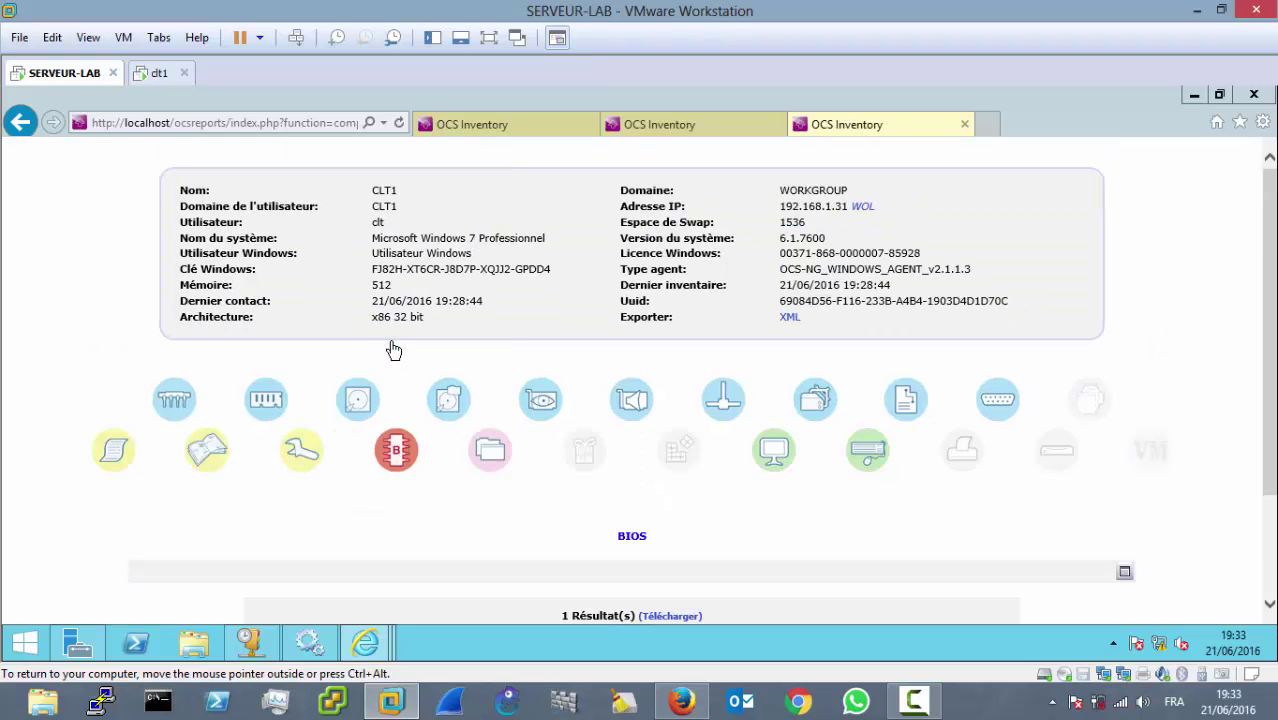
Step: Check CLT1's BIOS table, then browse its five software entries, including OCS Inventory NG Agent 2.1.1.3
drag(1272, 252, 1272, 376)
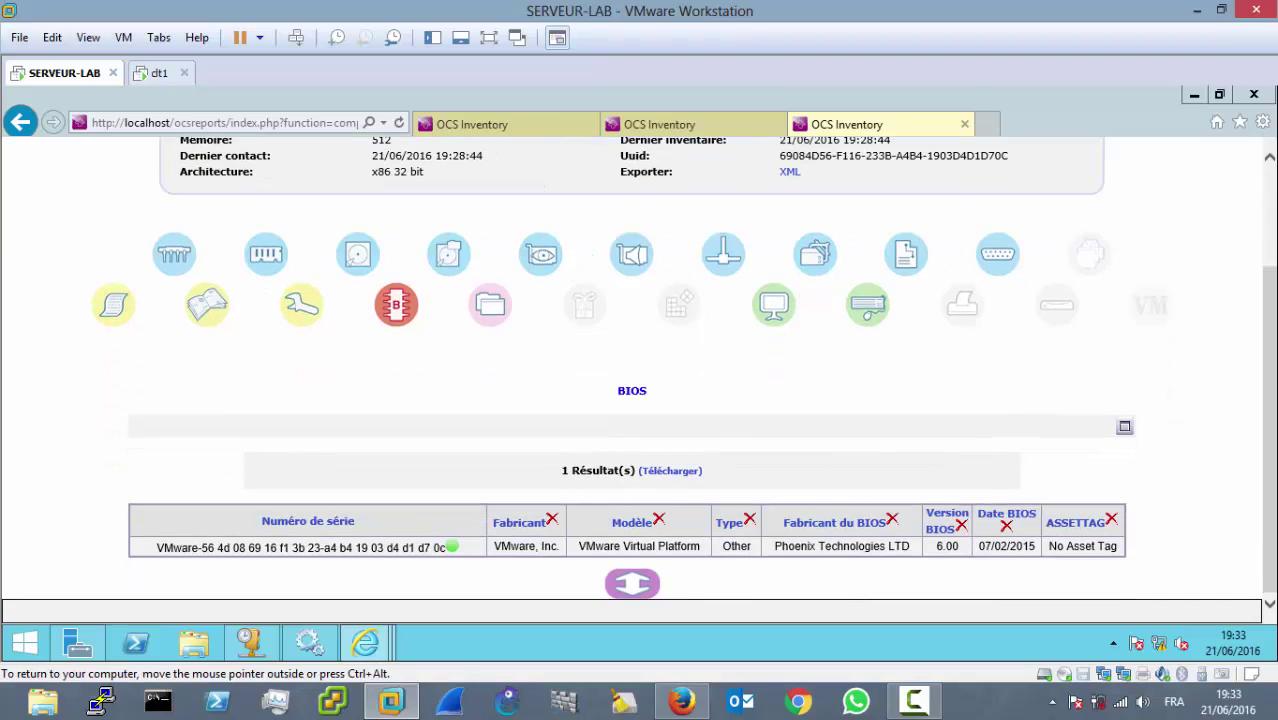
drag(1274, 377, 1274, 285)
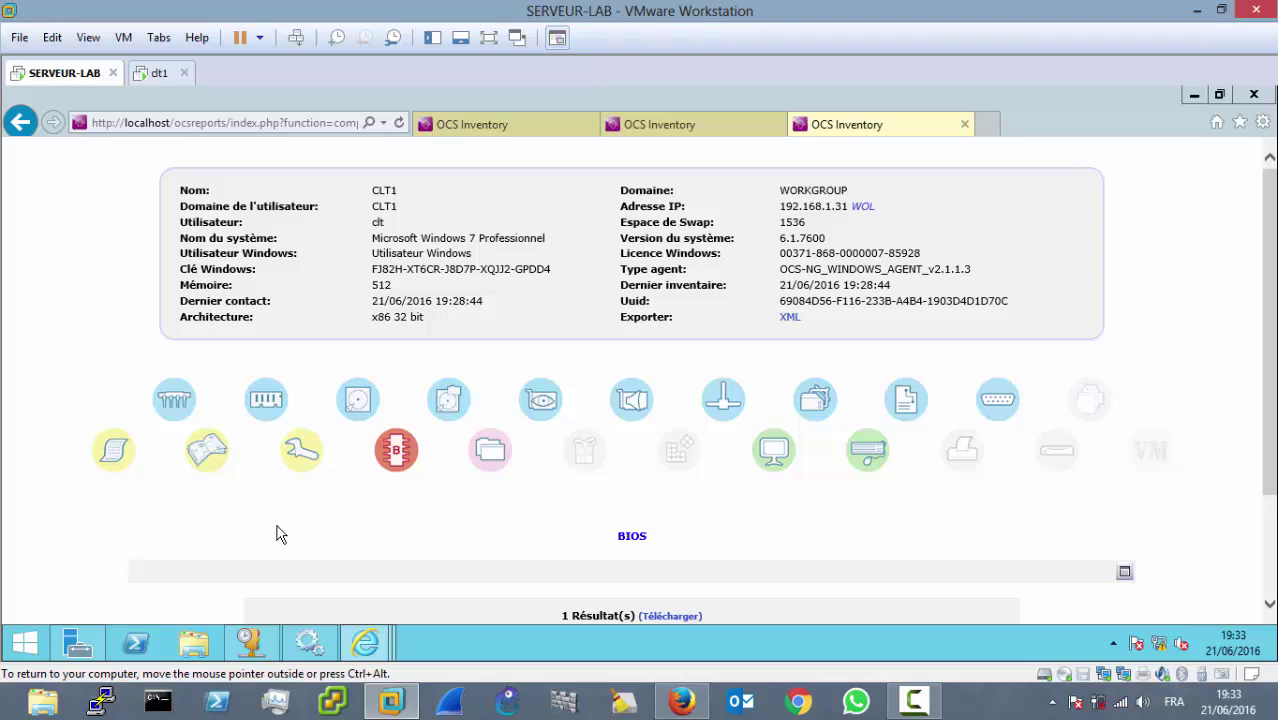
click(497, 455)
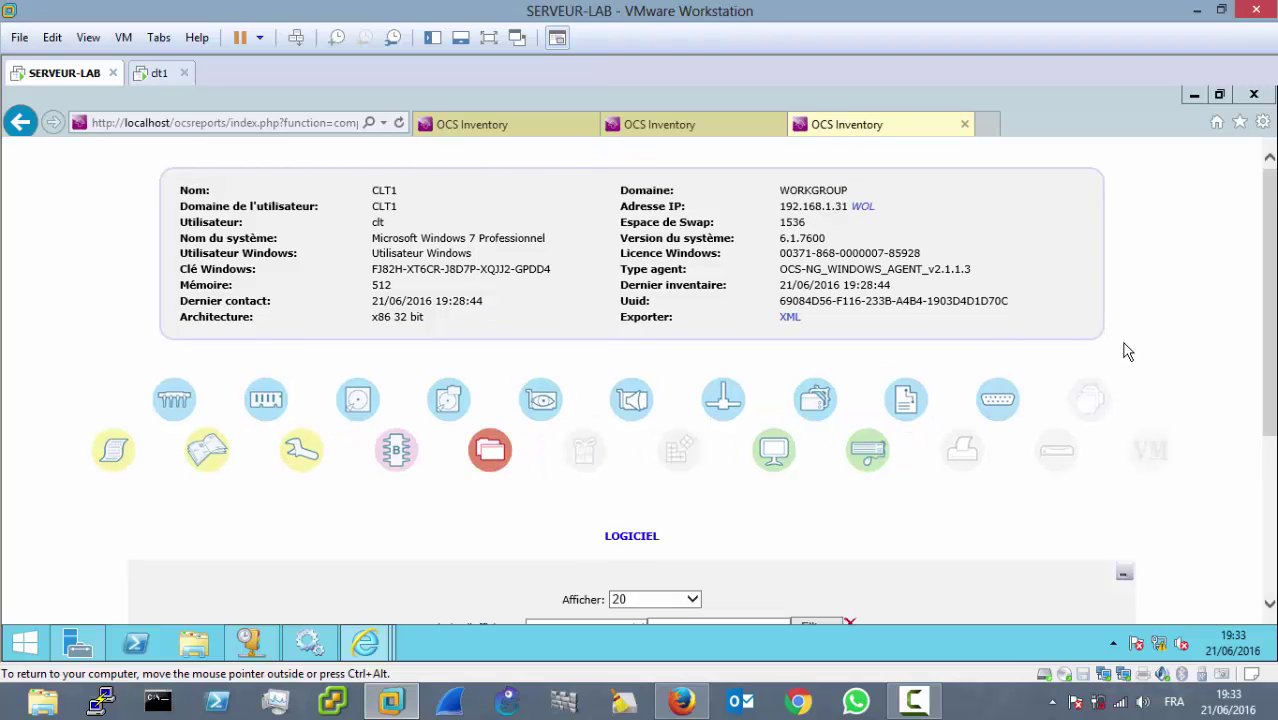
drag(1270, 313, 1270, 469)
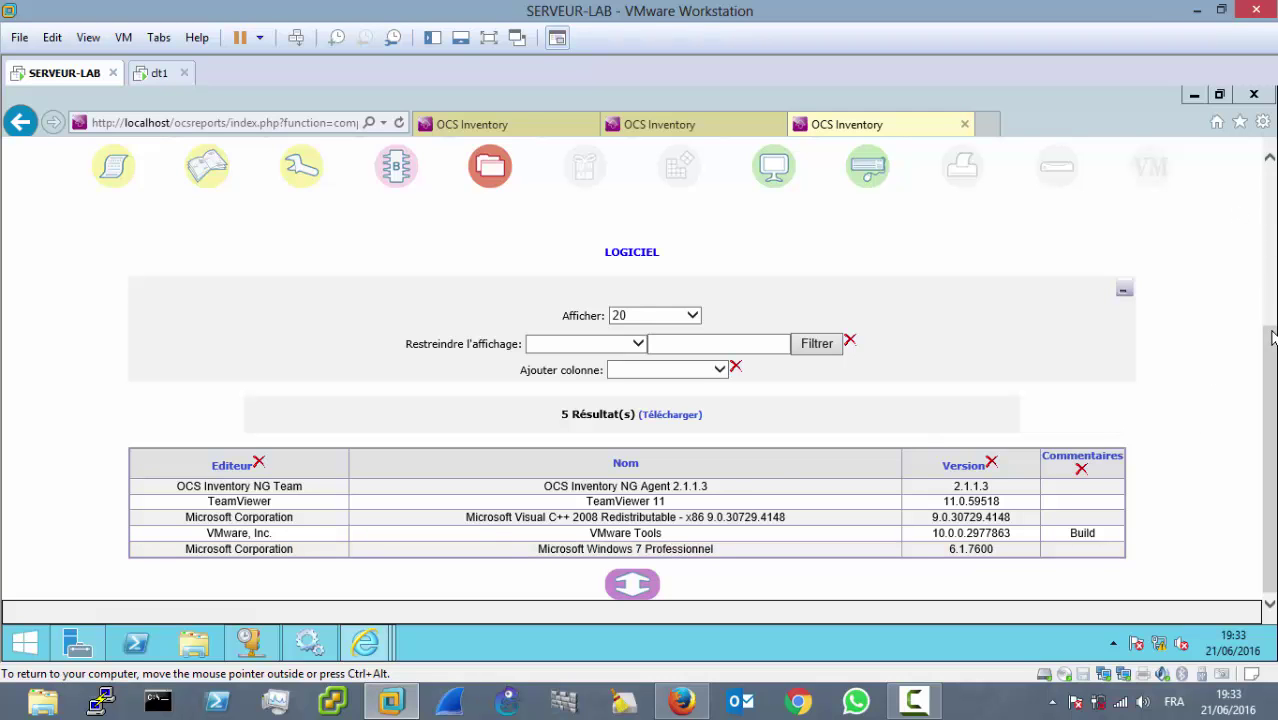
drag(1273, 363, 1272, 185)
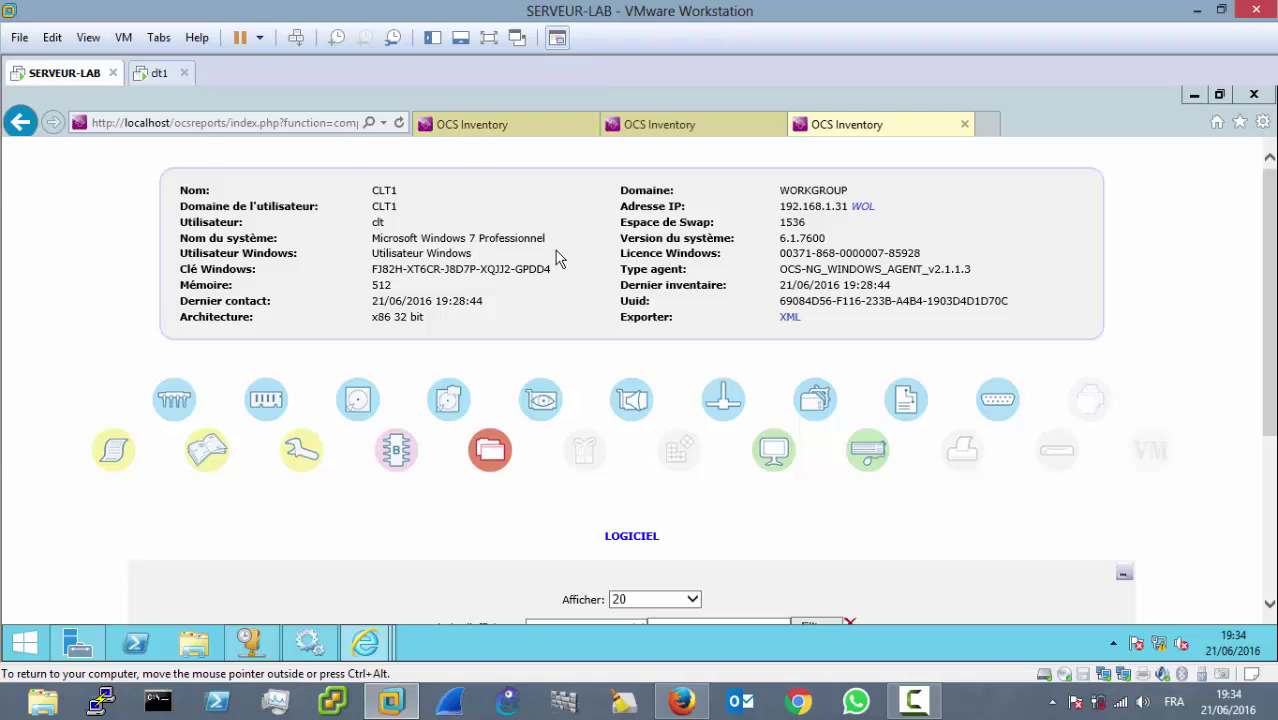
click(913, 700)
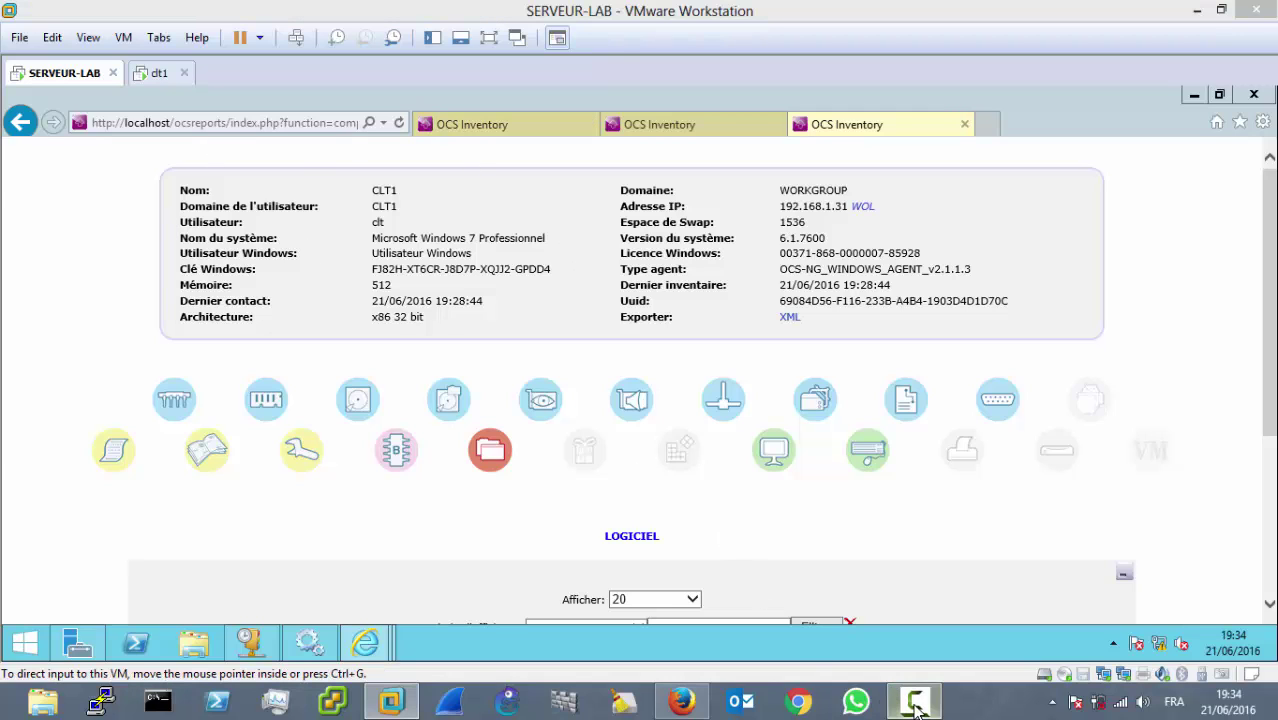